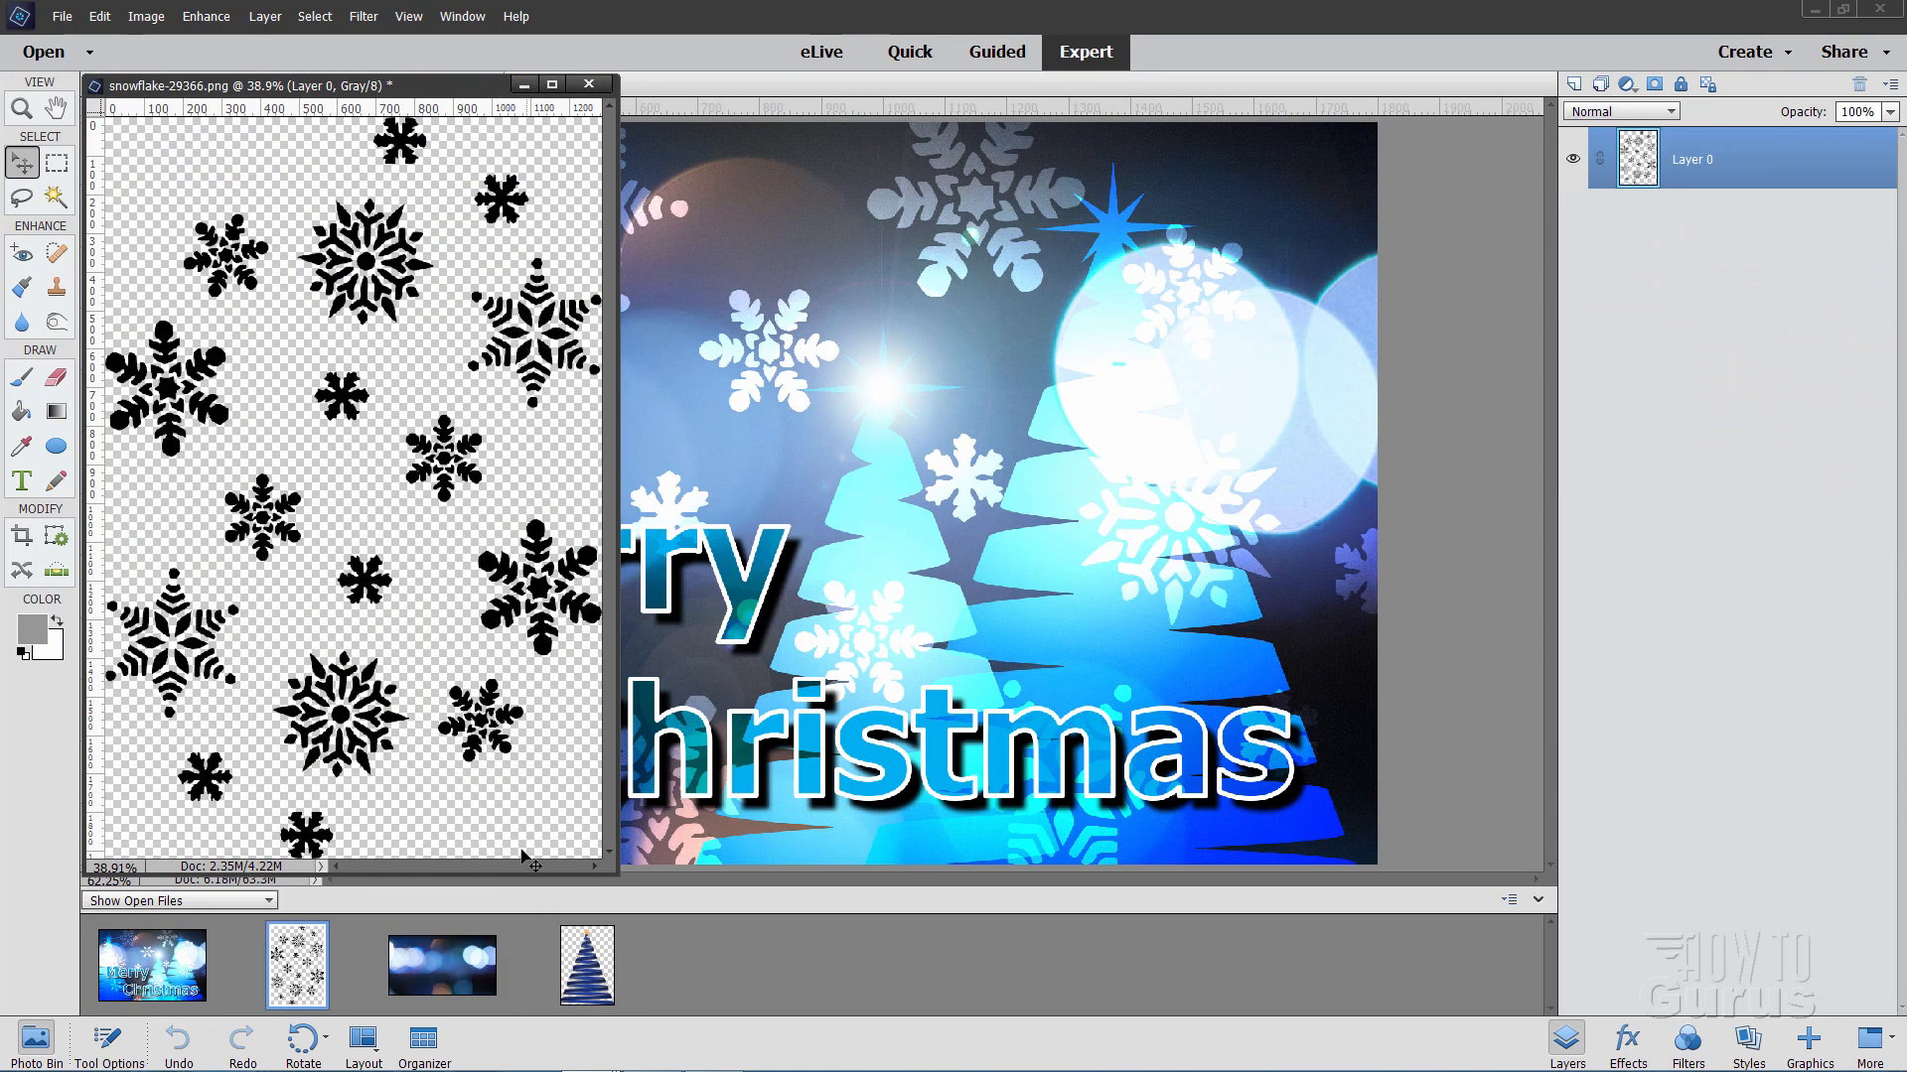
# - Minimize the bokeh, Christmas tree and snowflake image windows, and close merry christmas 2019.psd
pyautogui.click(466, 964)
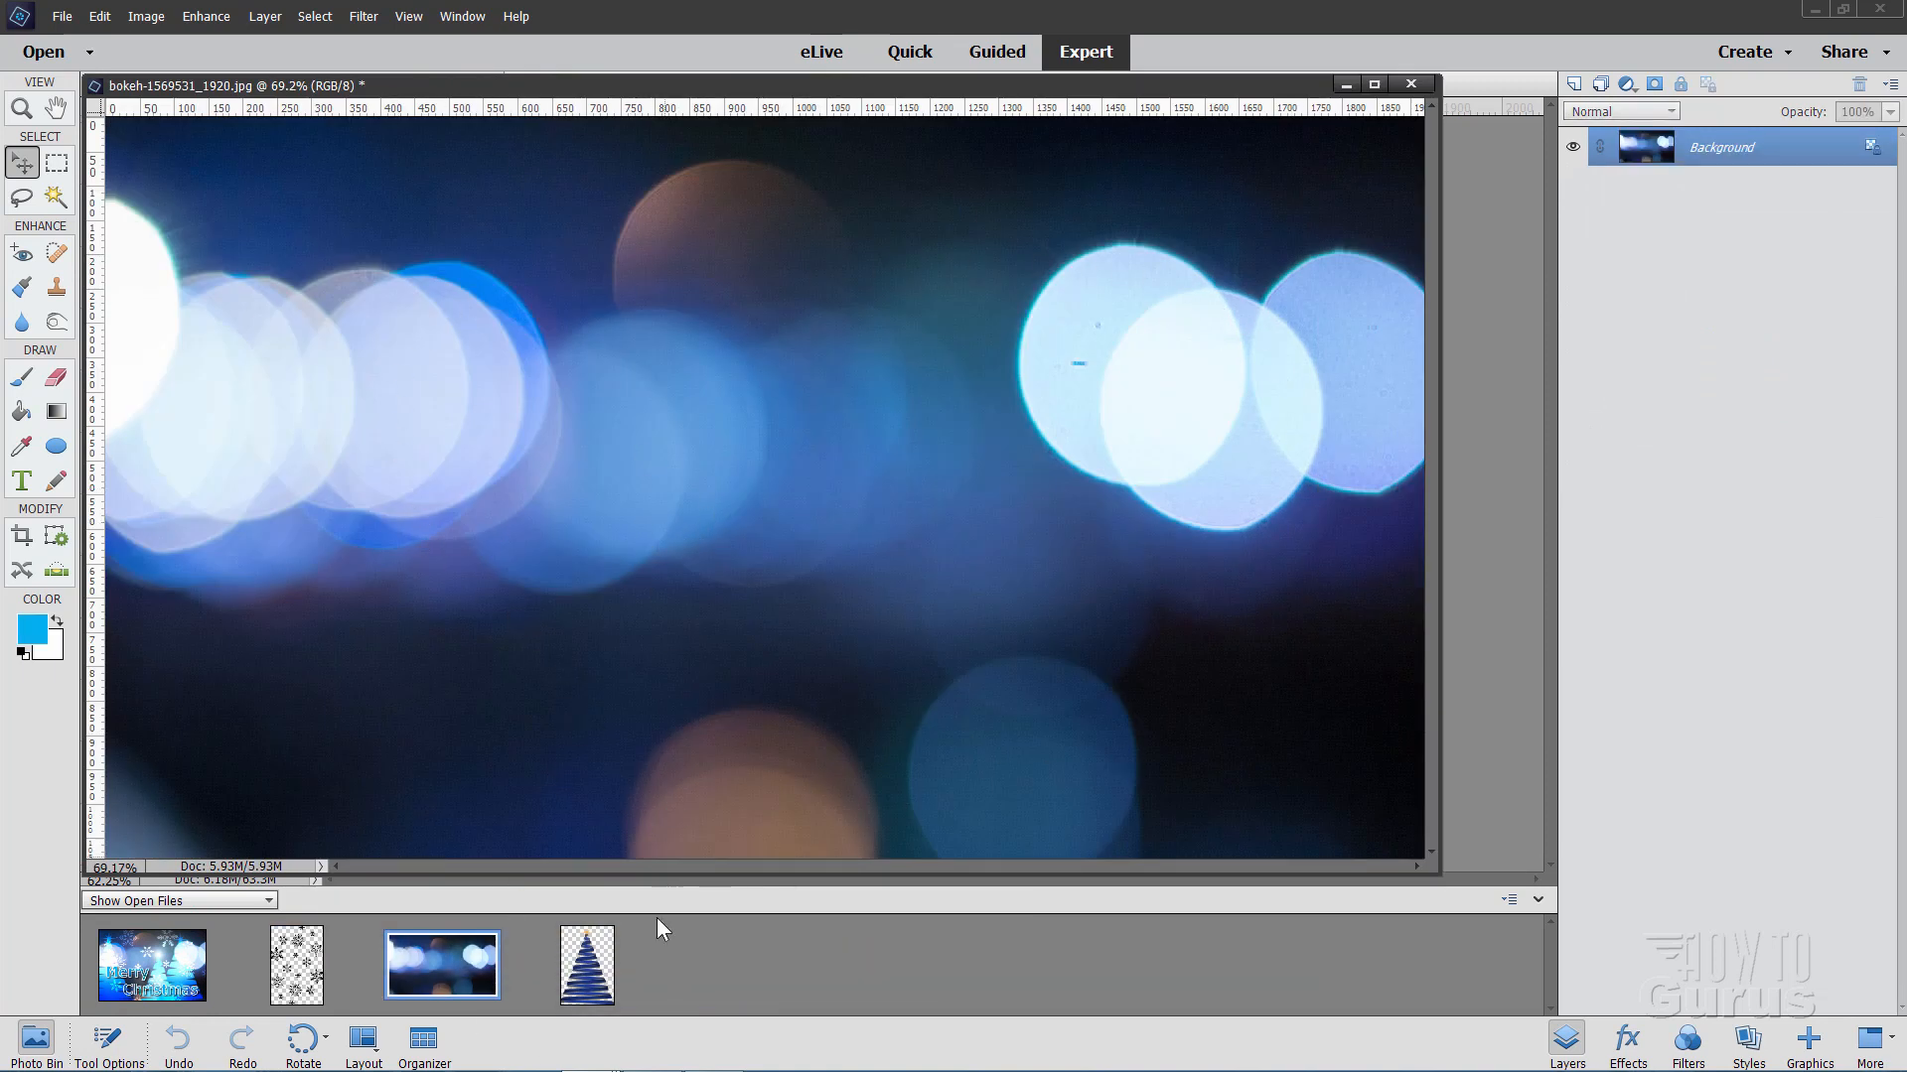
pyautogui.click(604, 948)
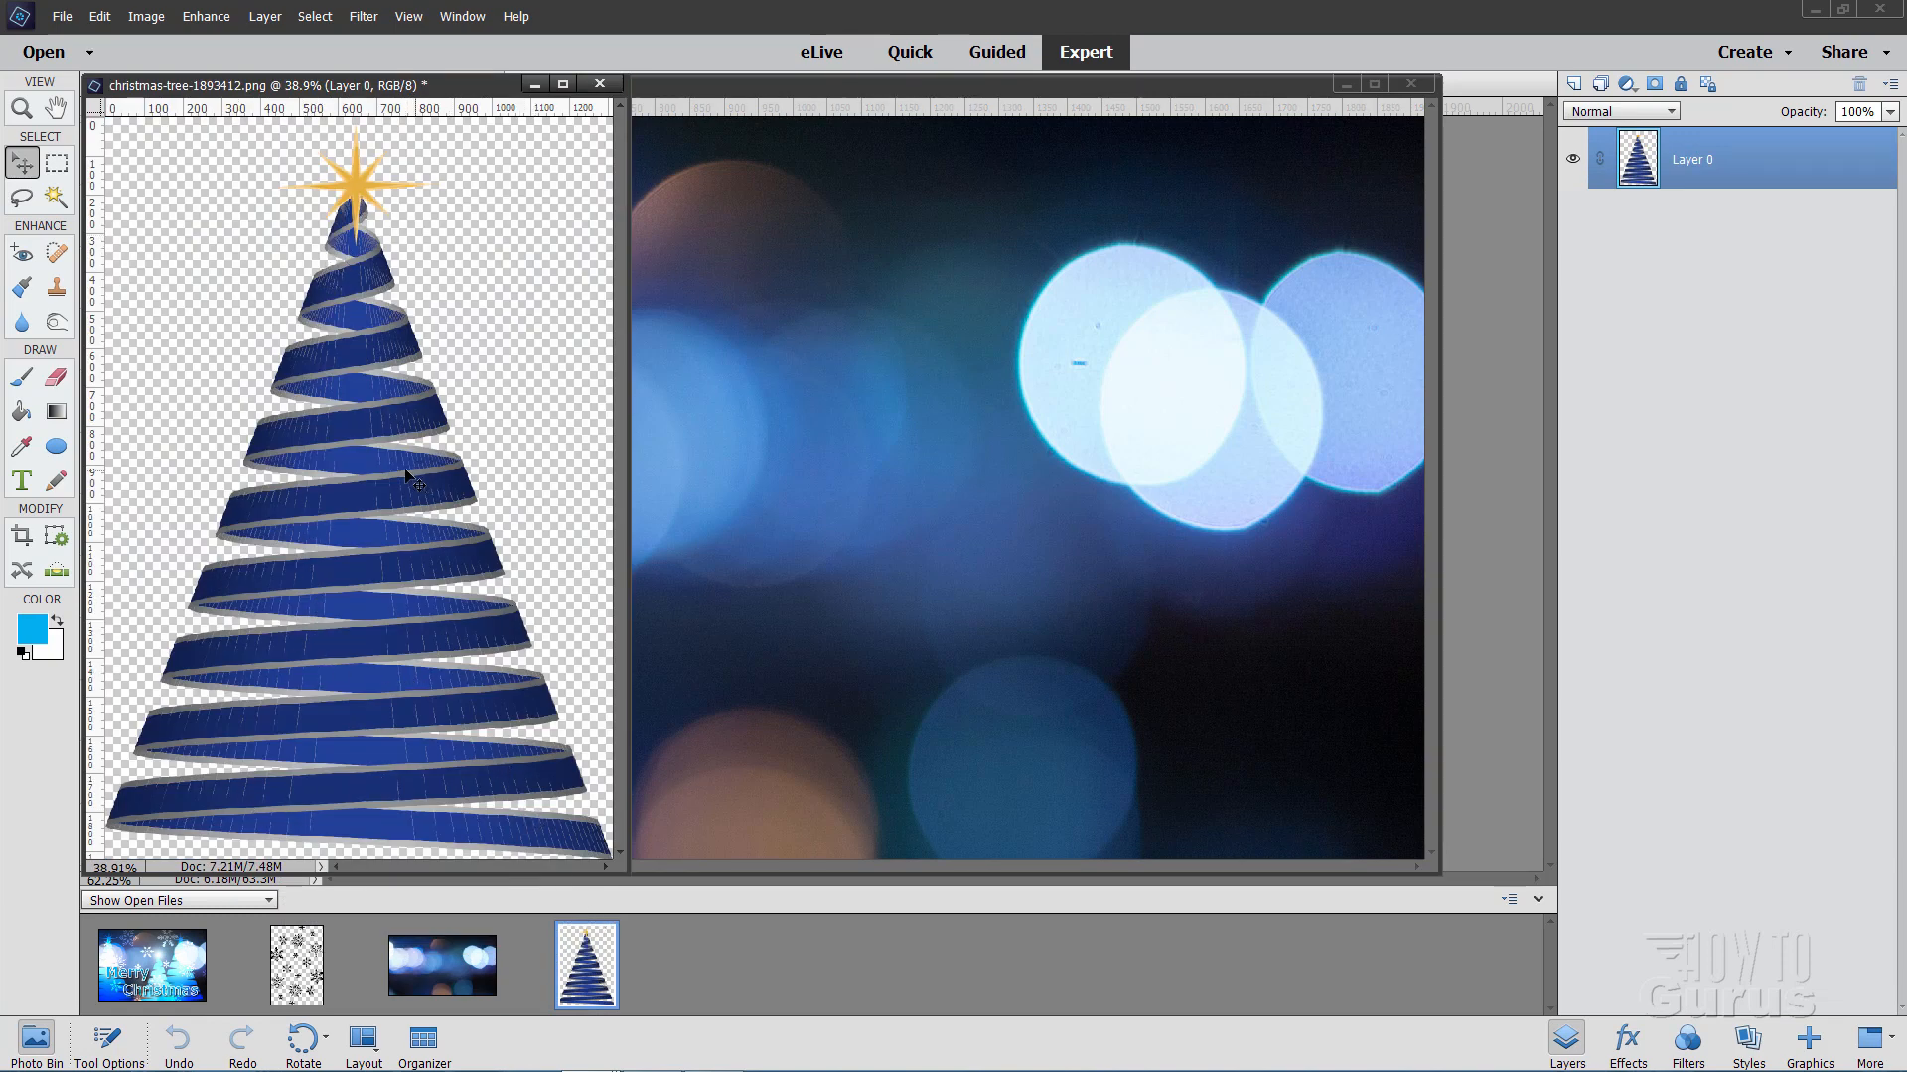
pyautogui.click(535, 83)
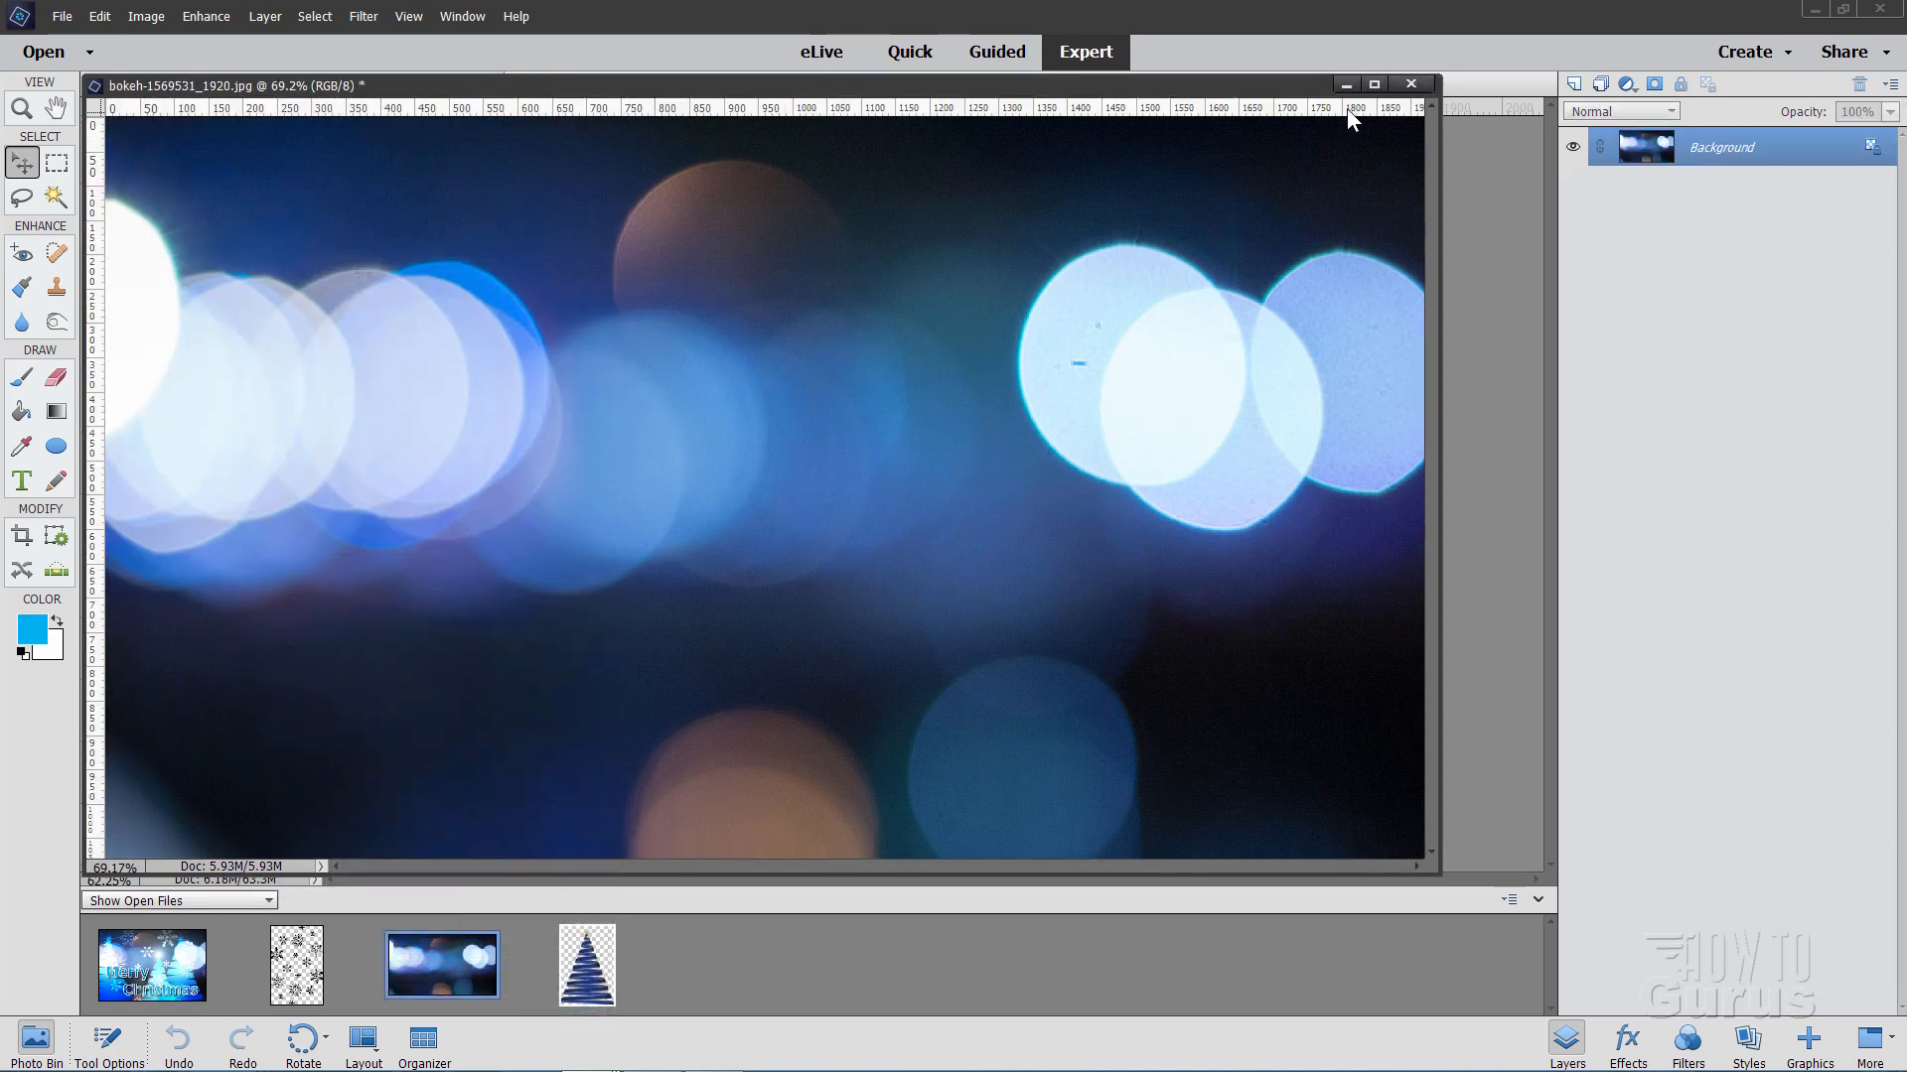
pyautogui.click(1343, 86)
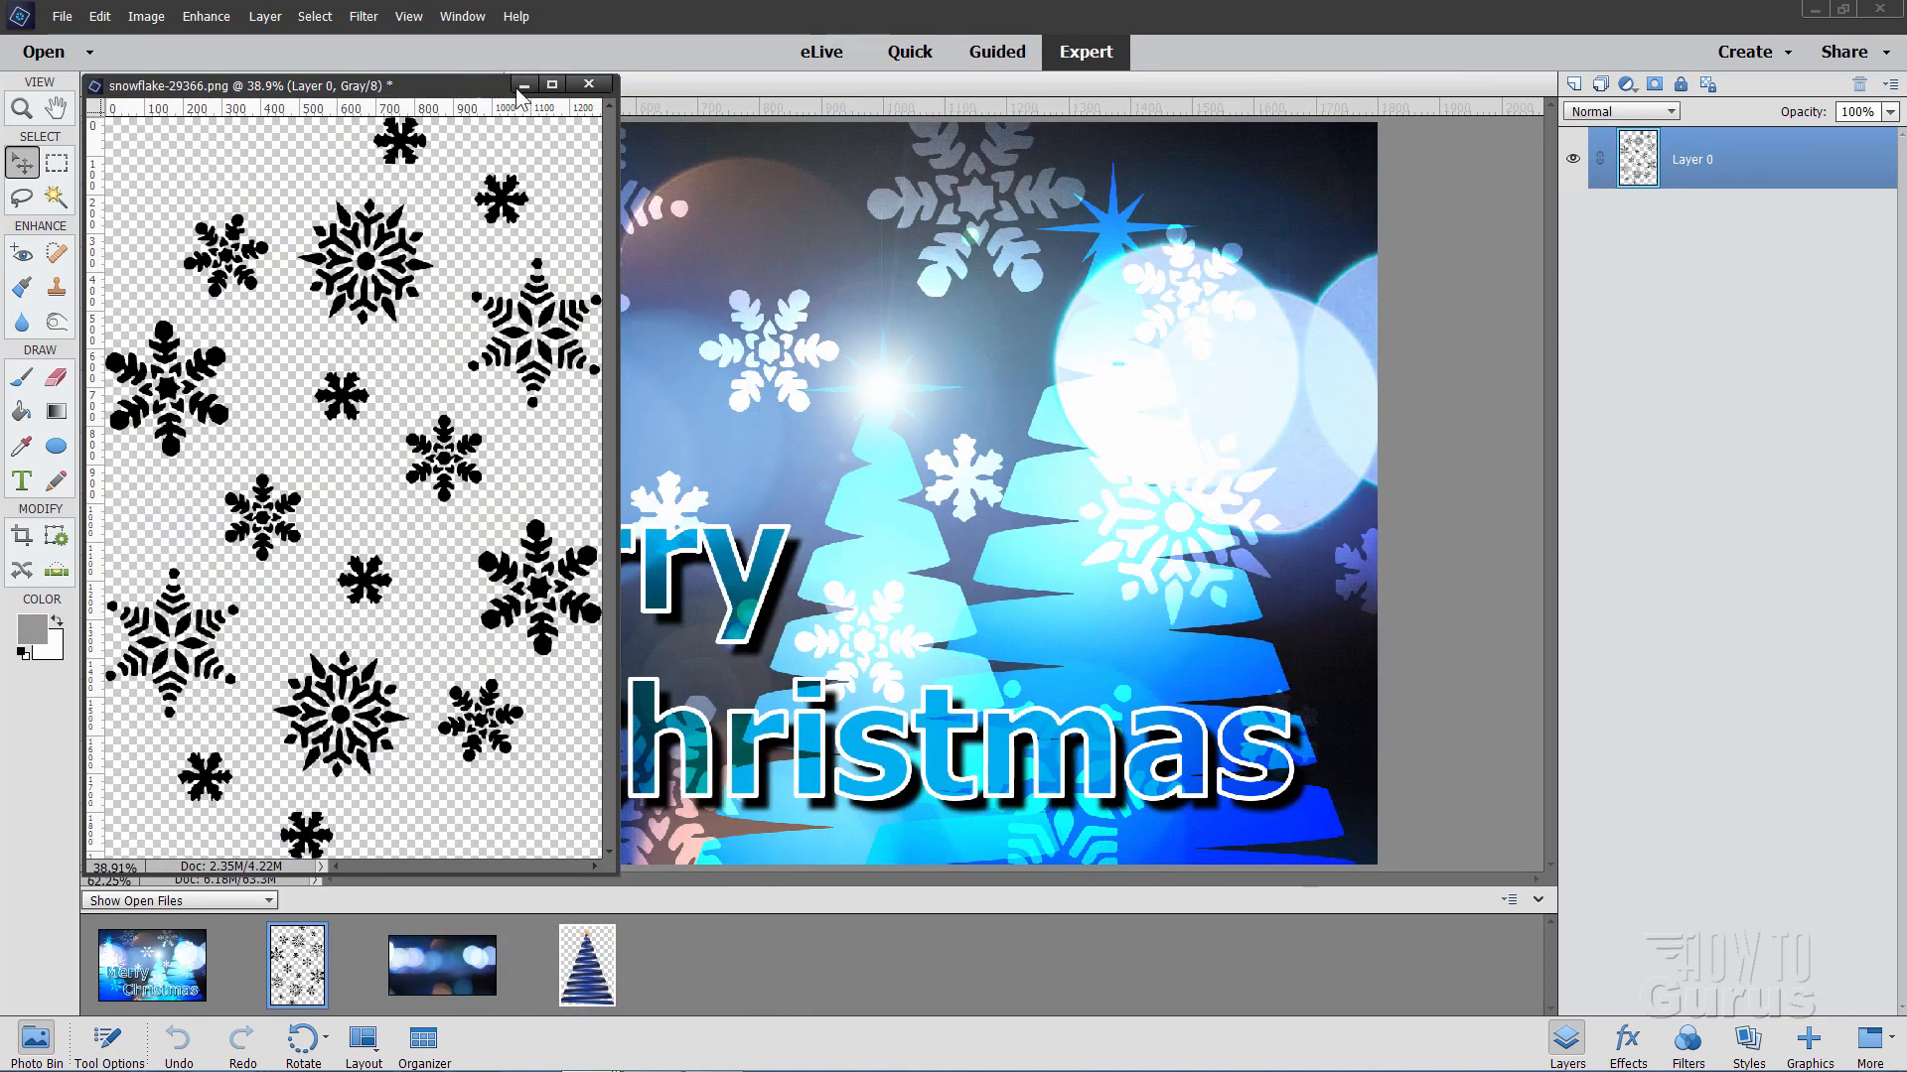
pyautogui.click(523, 87)
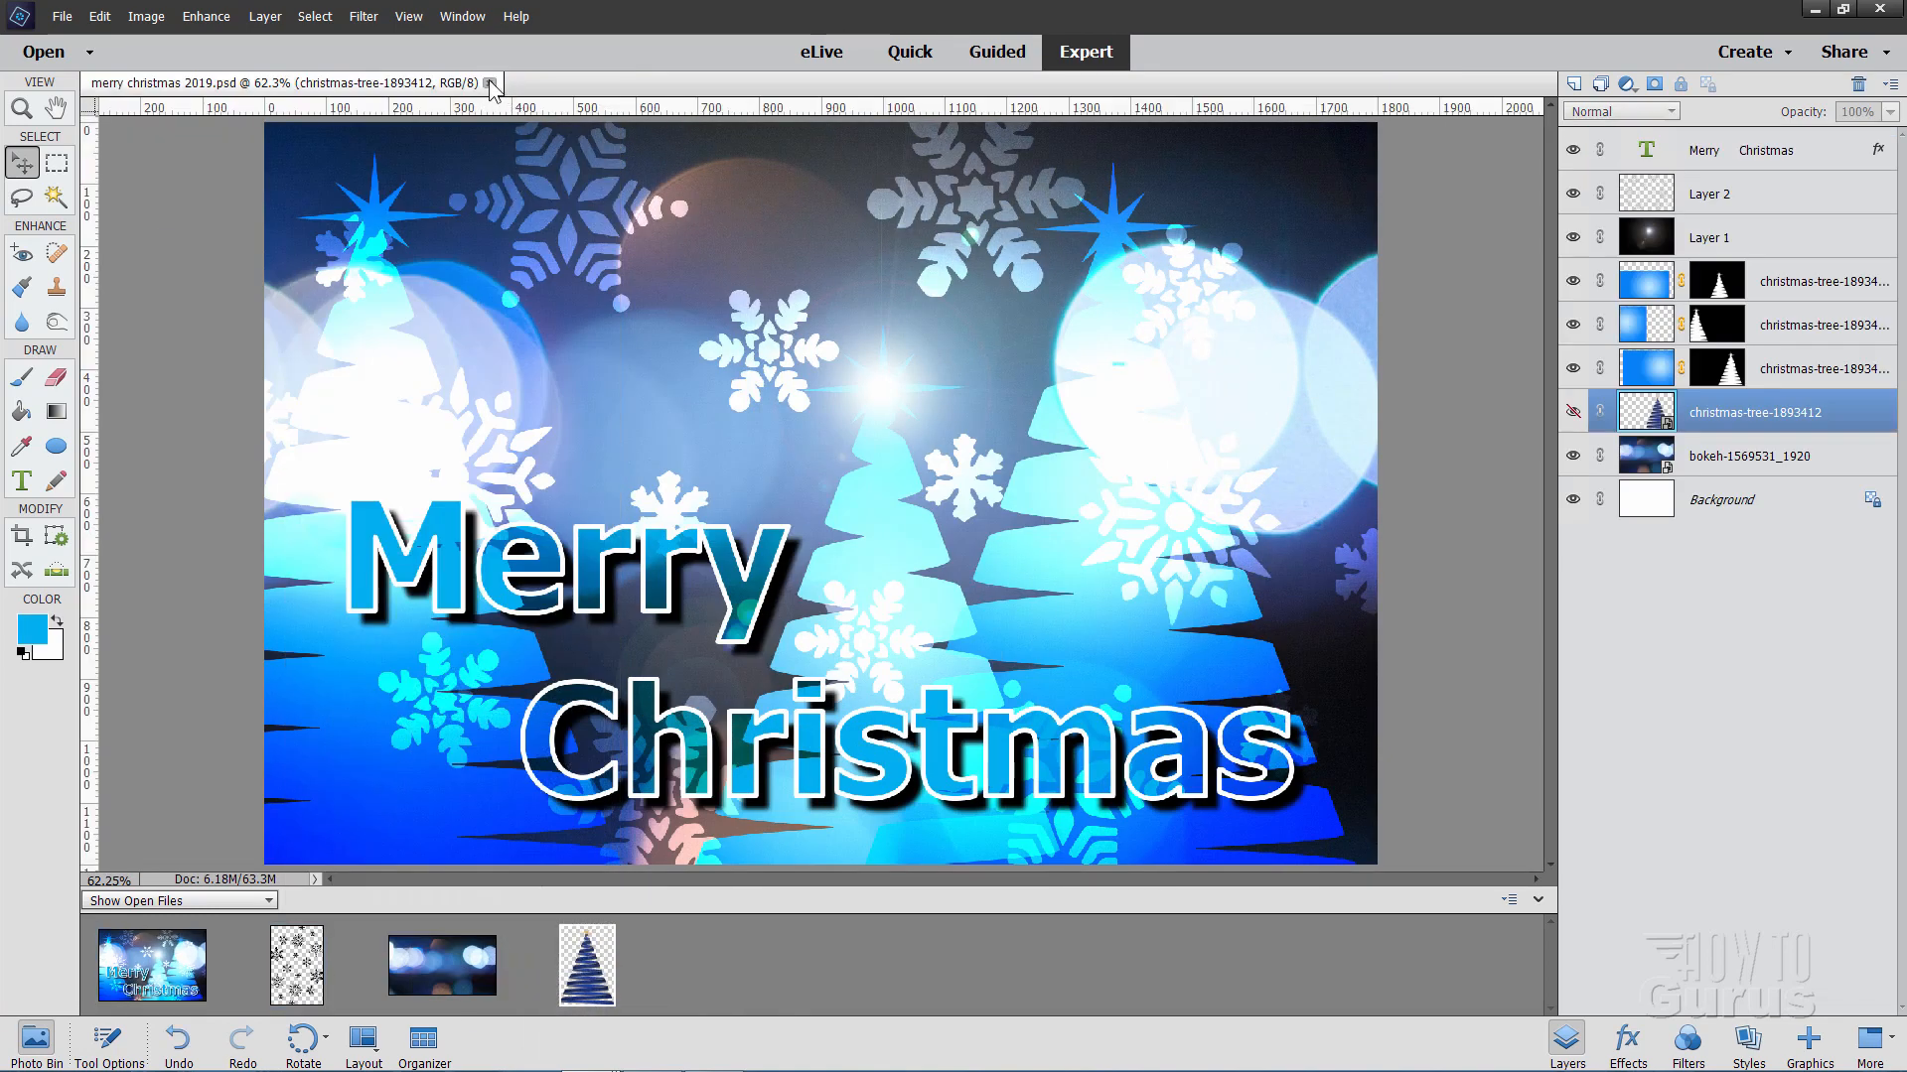
pyautogui.click(493, 83)
pyautogui.click(528, 85)
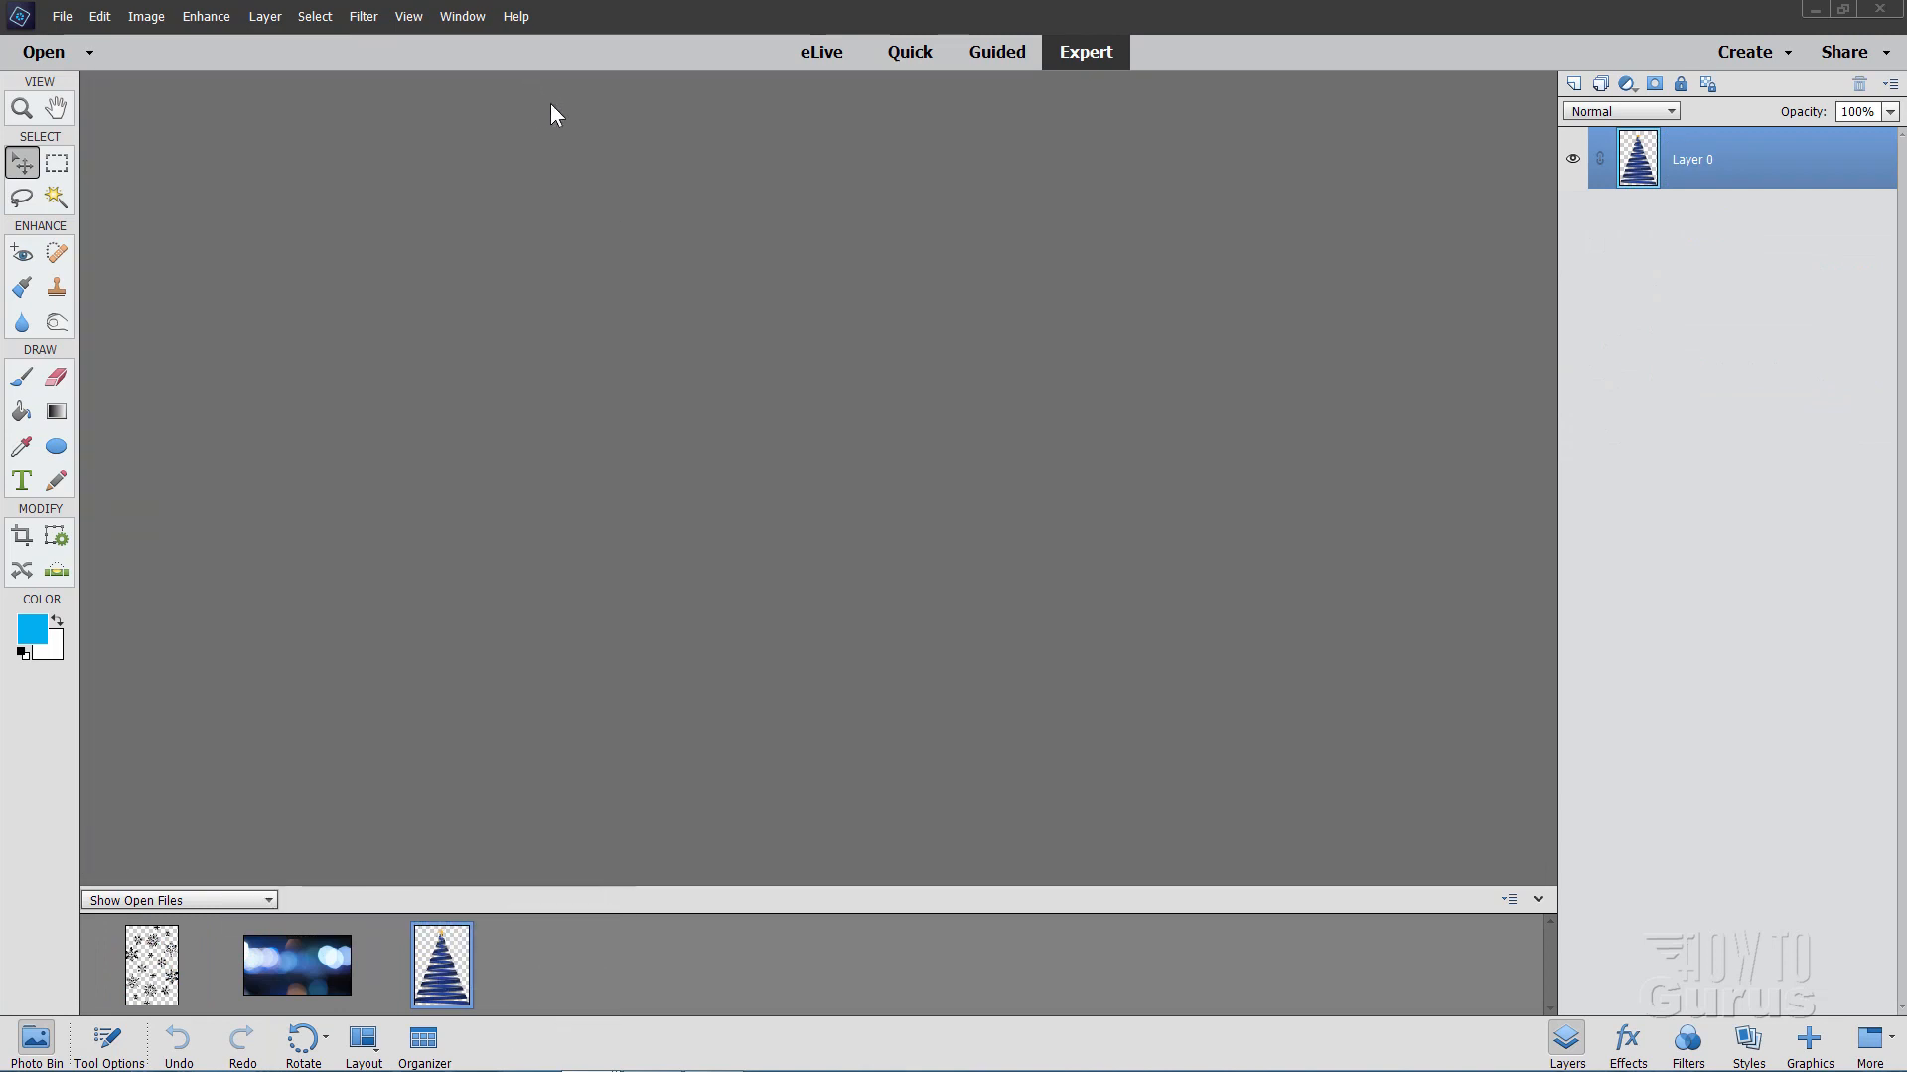
# - Create a blank document with the Default Photoshop Elements Size preset, 6 x 4 inches at 300 pixels/inch with a white background
pyautogui.click(61, 16)
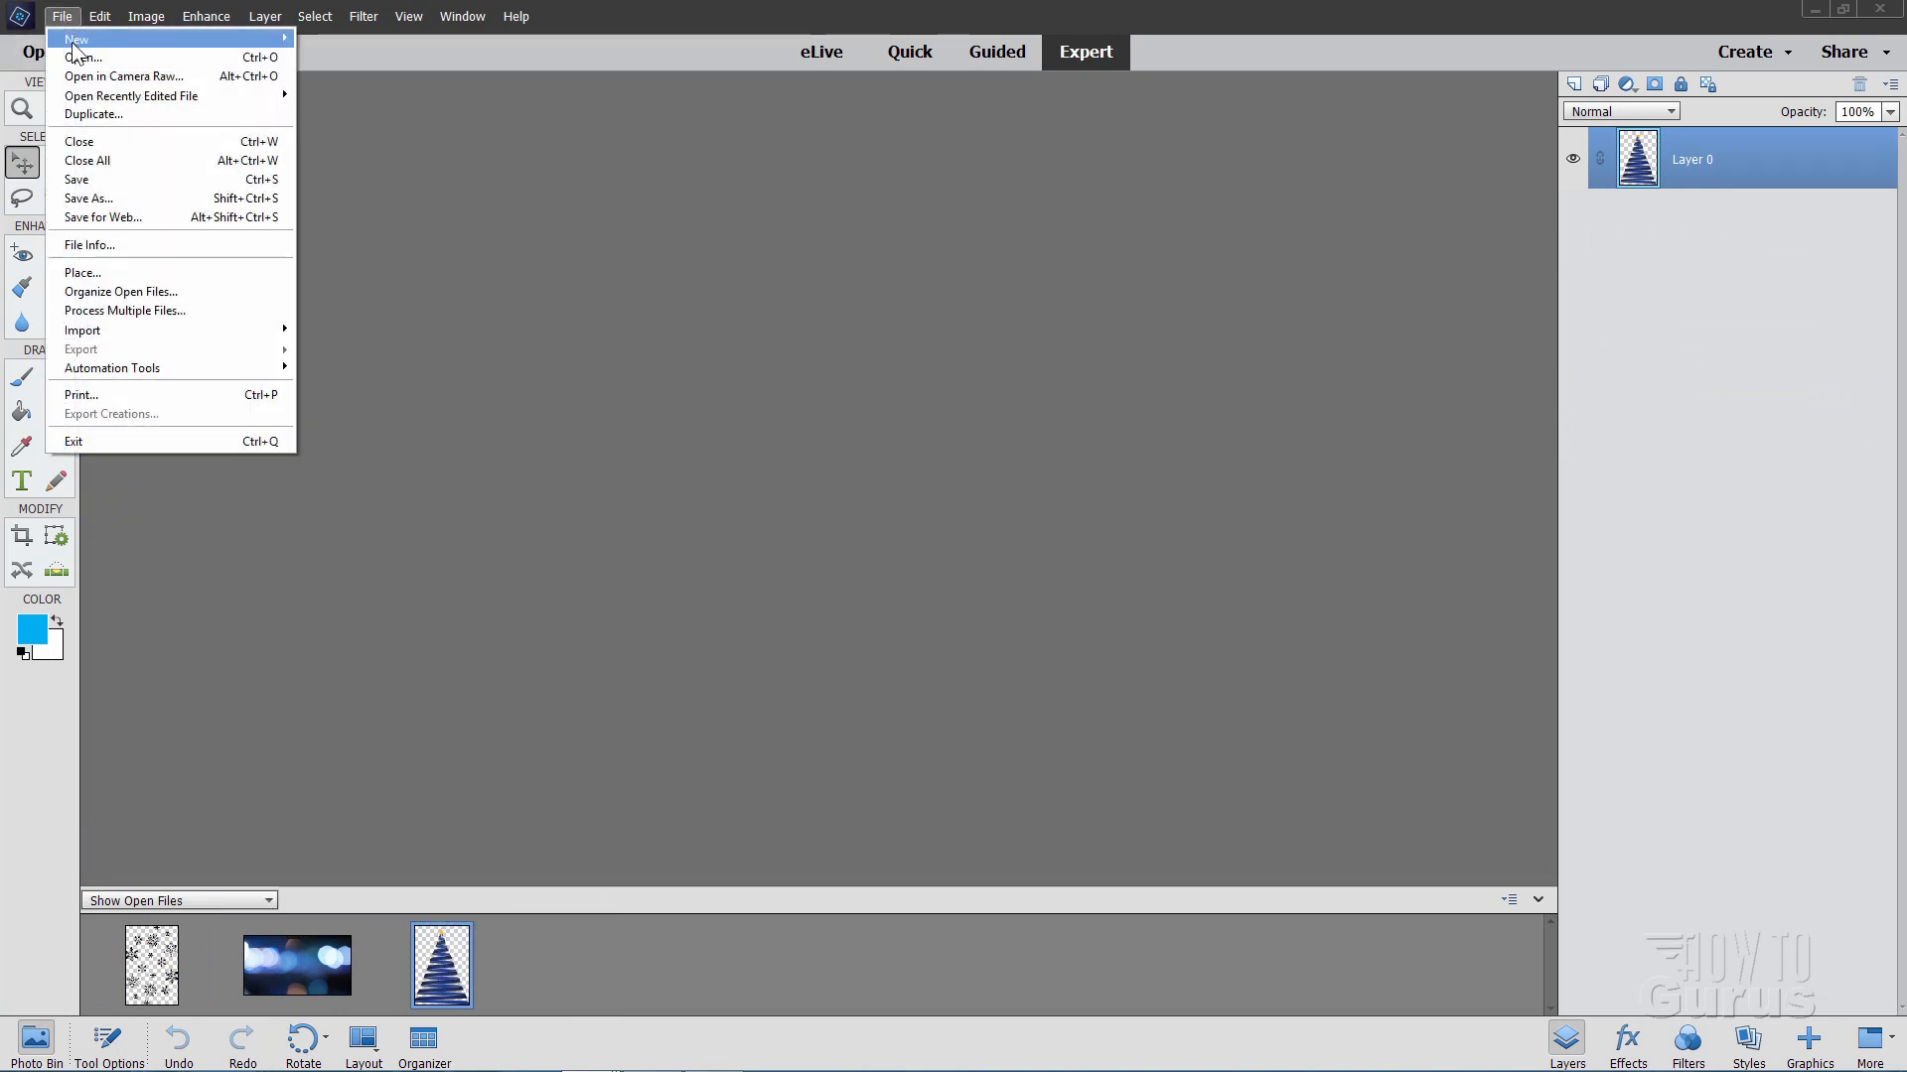
pyautogui.moveTo(91, 44)
pyautogui.click(325, 39)
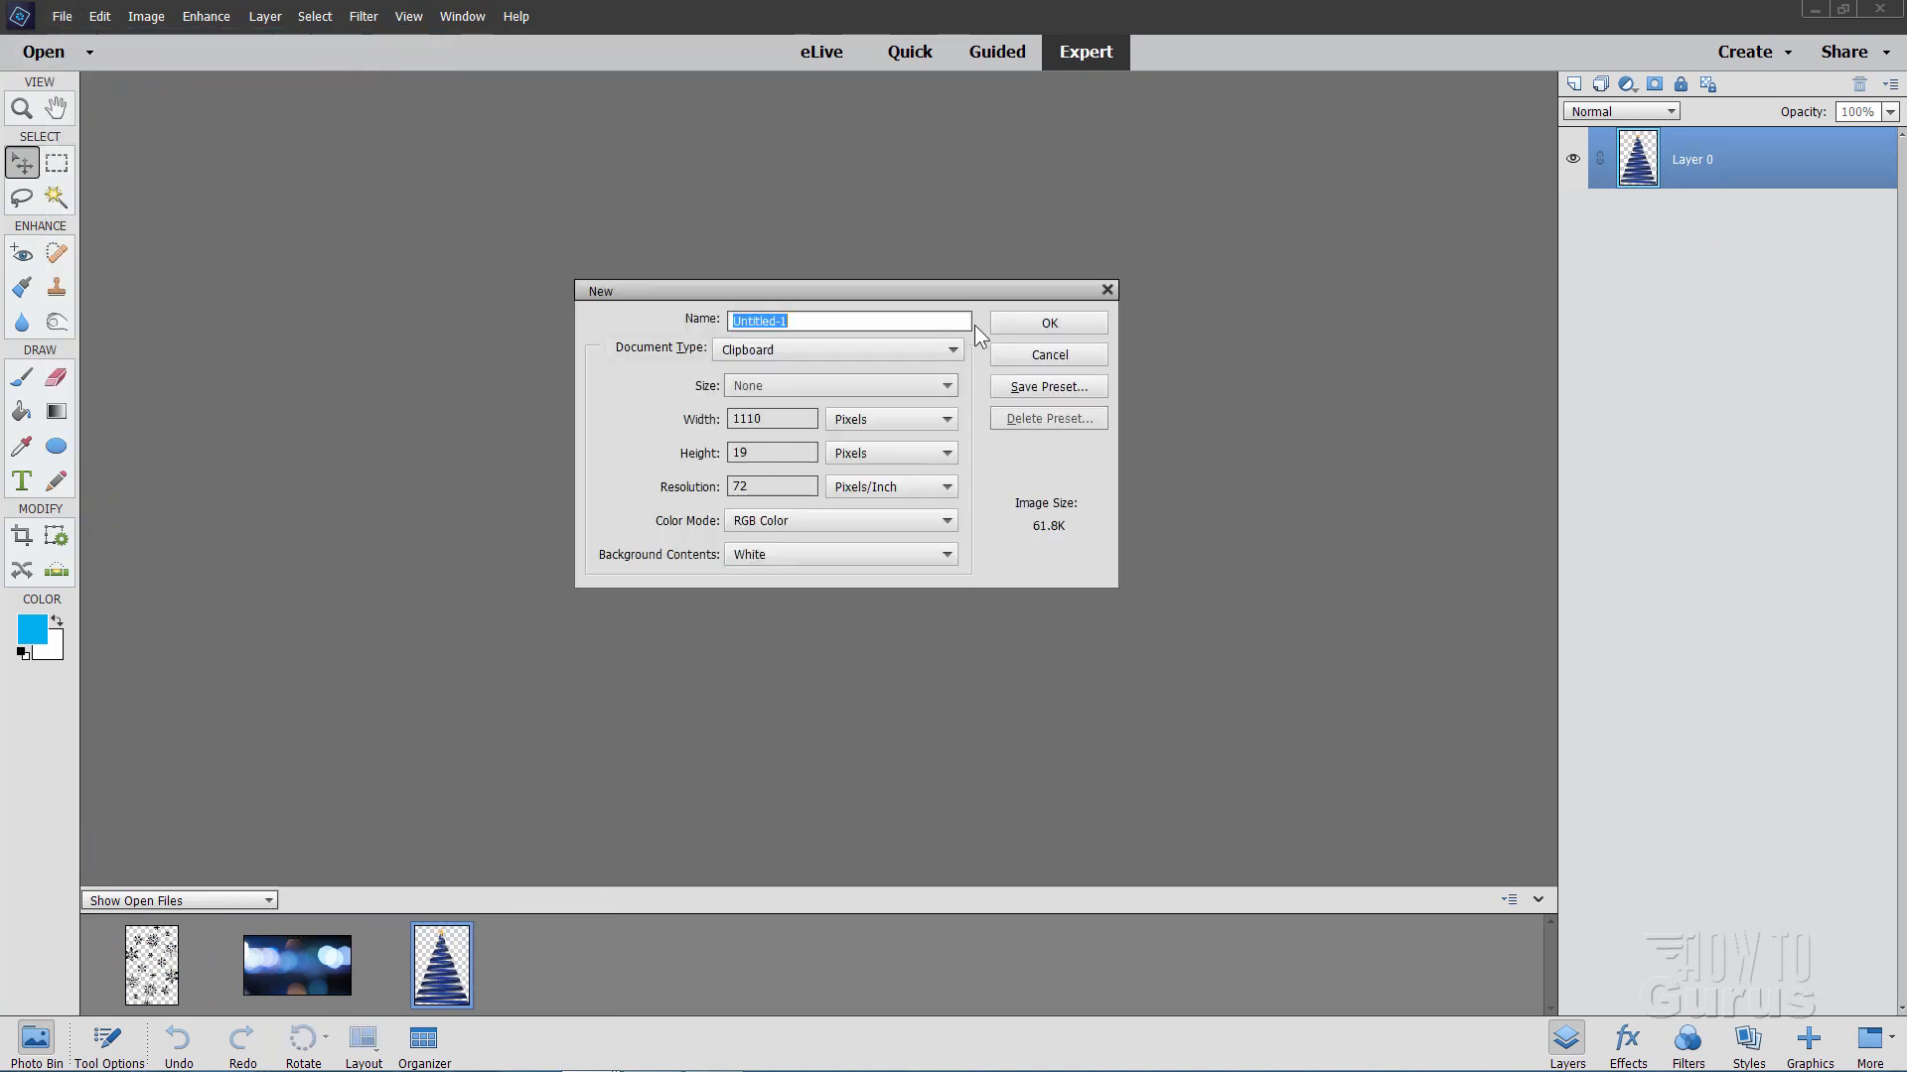
pyautogui.click(788, 349)
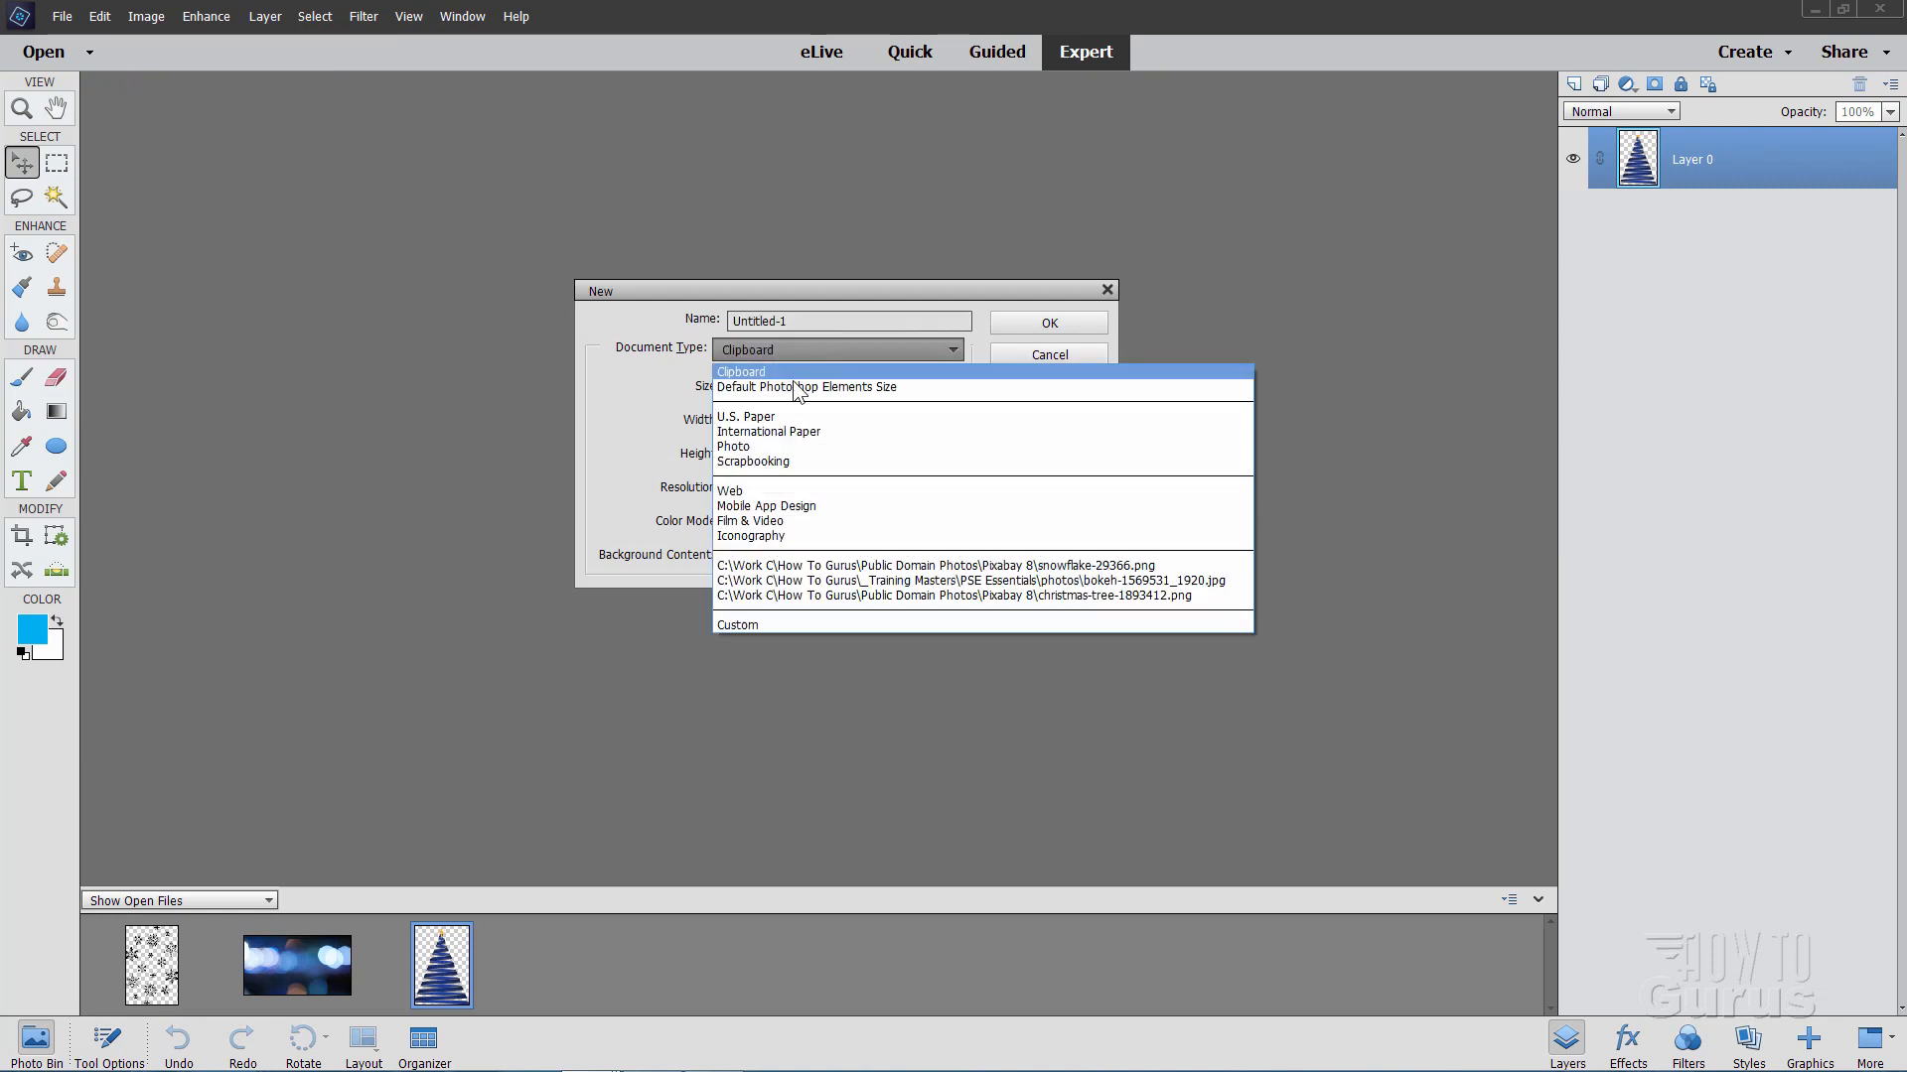
pyautogui.click(793, 386)
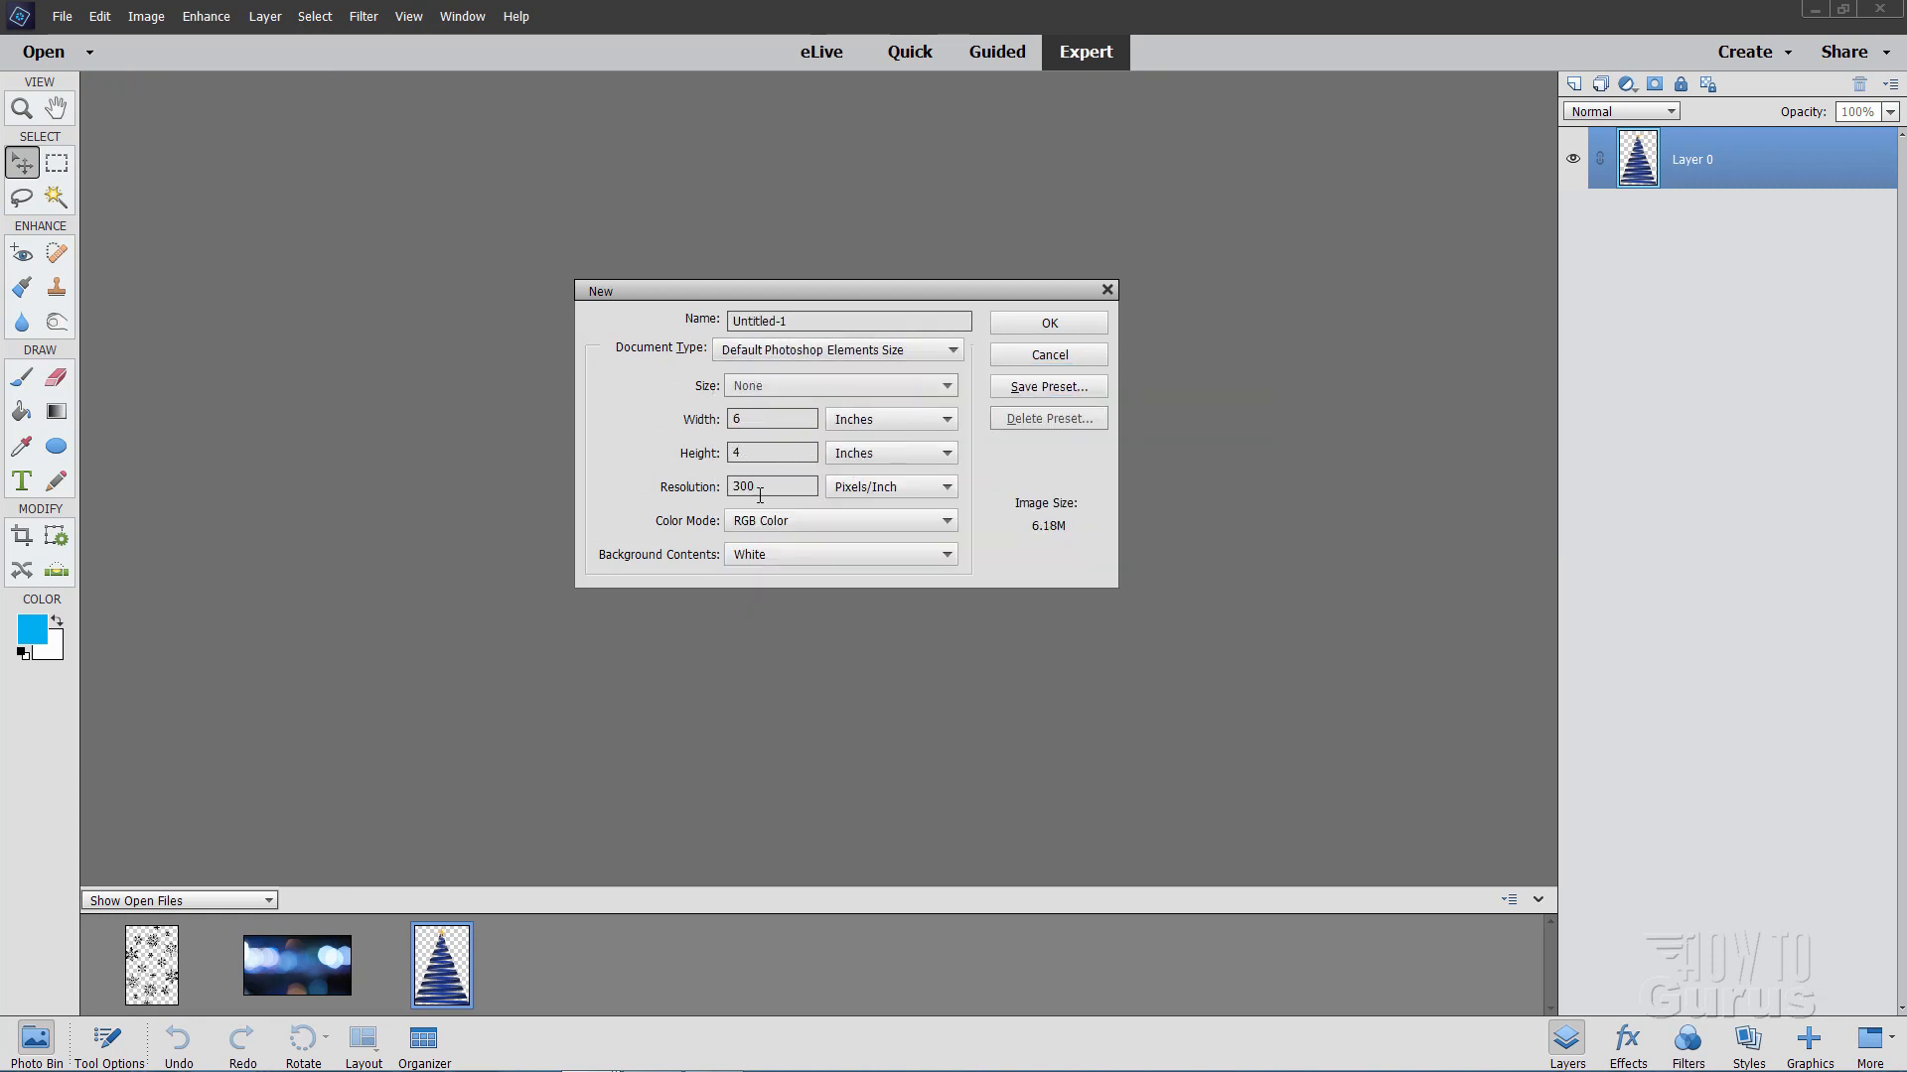
pyautogui.click(1048, 325)
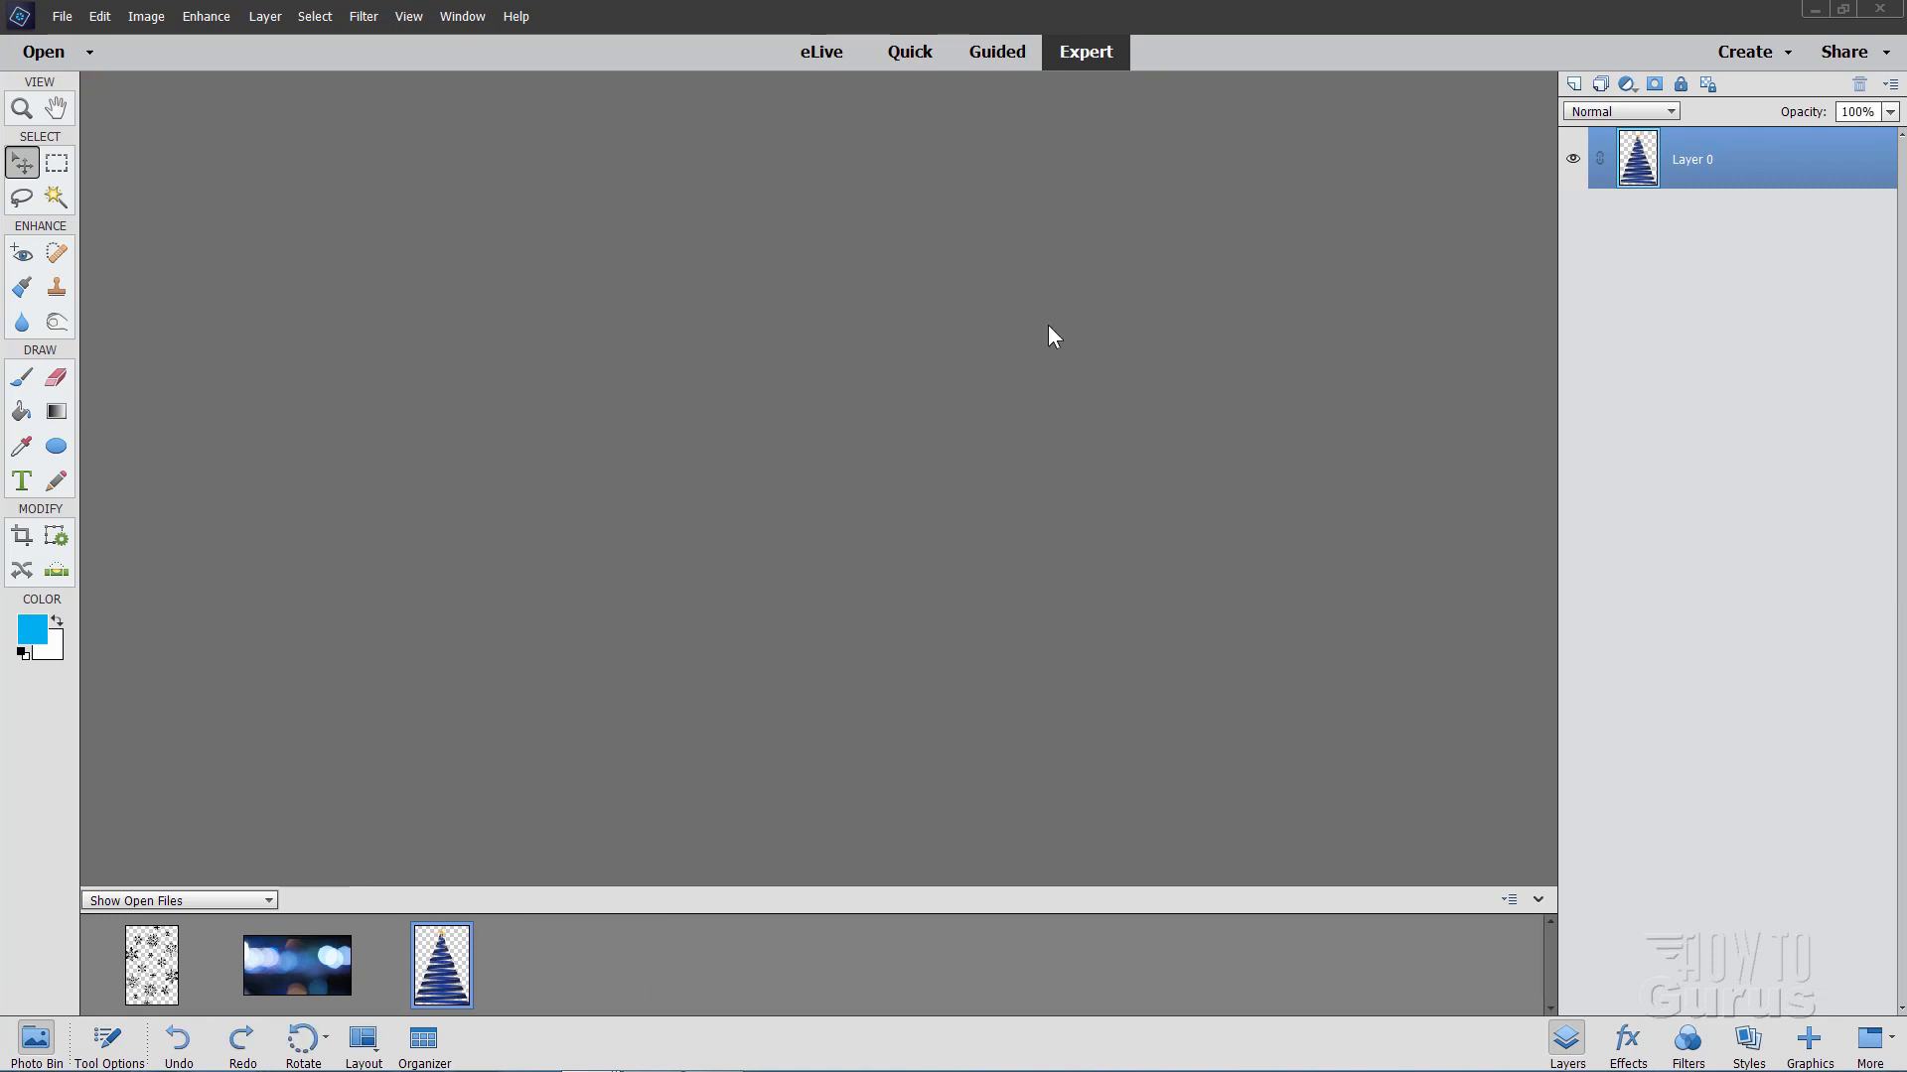
pyautogui.moveTo(670, 84); pyautogui.dragTo(807, 74)
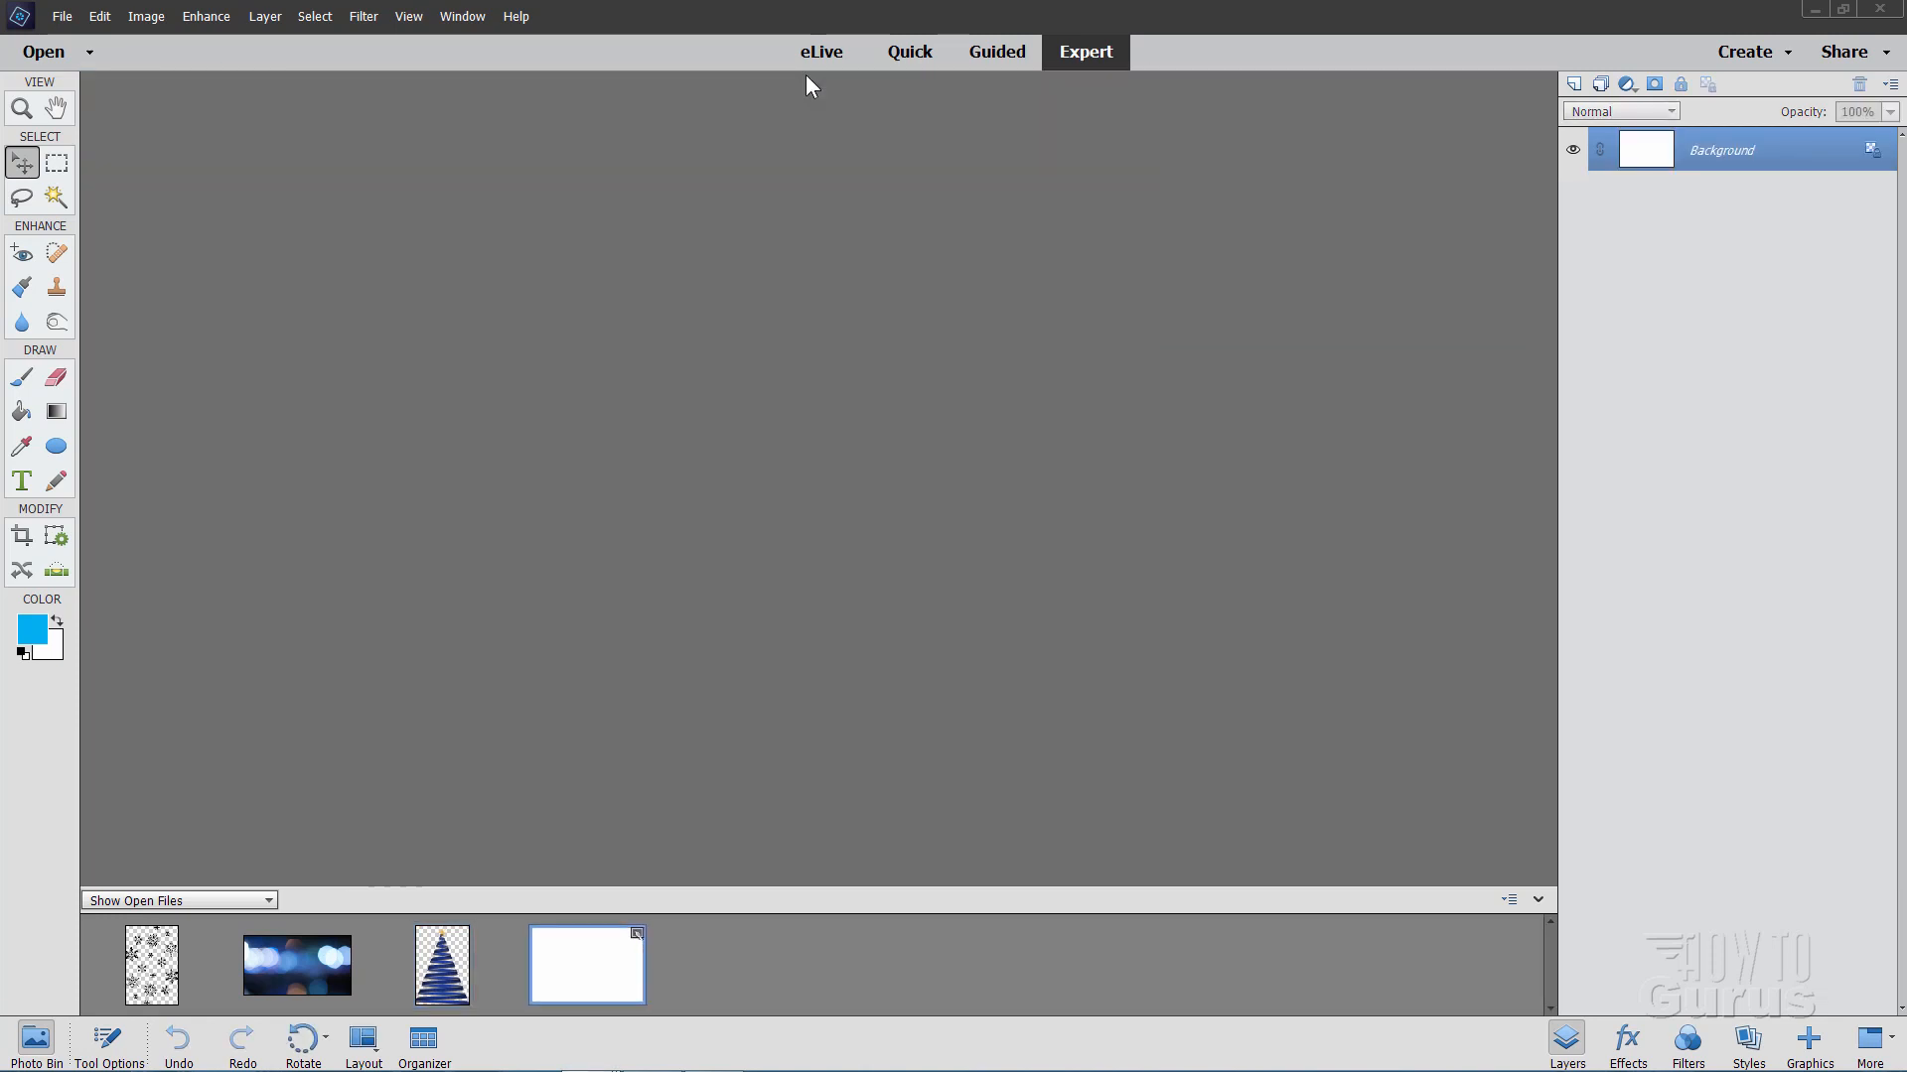
# - Make sure Allow Floating Documents in Expert Mode is enabled in the General preferences
pyautogui.click(100, 16)
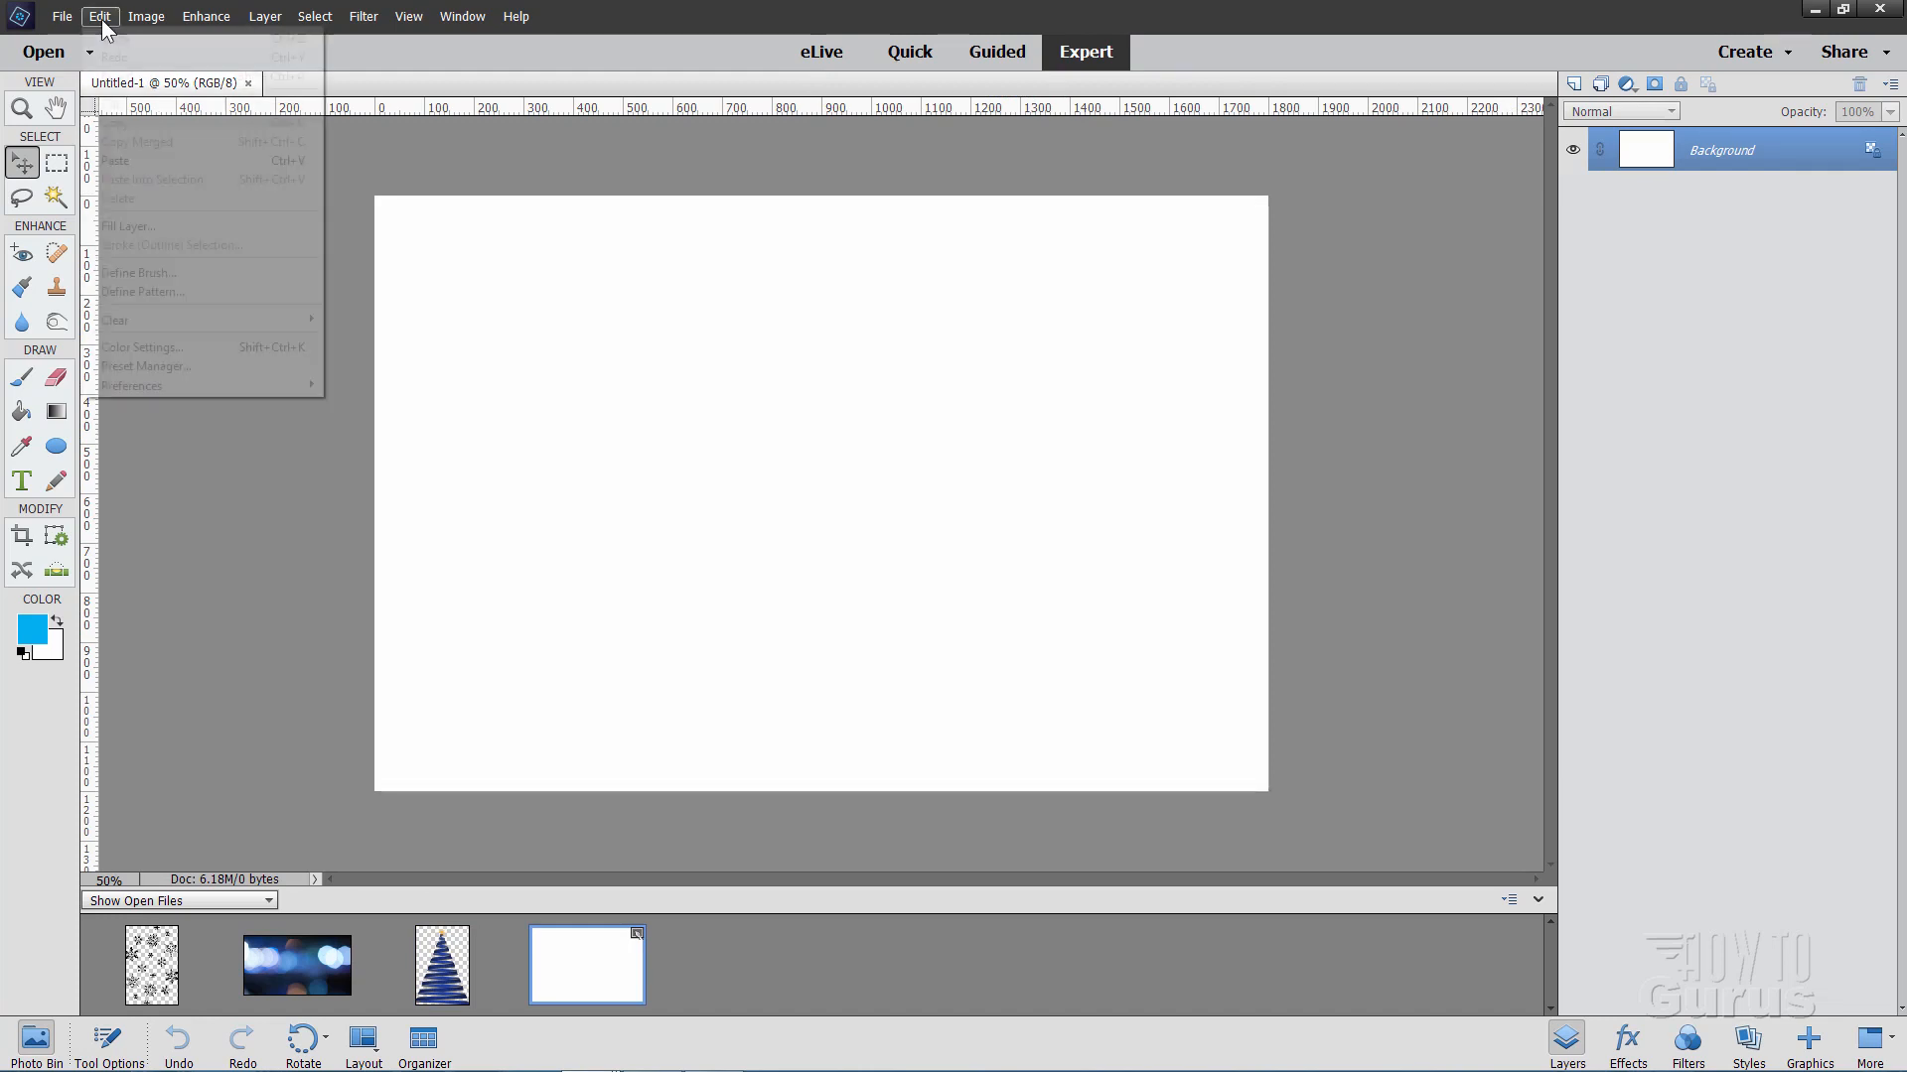
pyautogui.moveTo(137, 386)
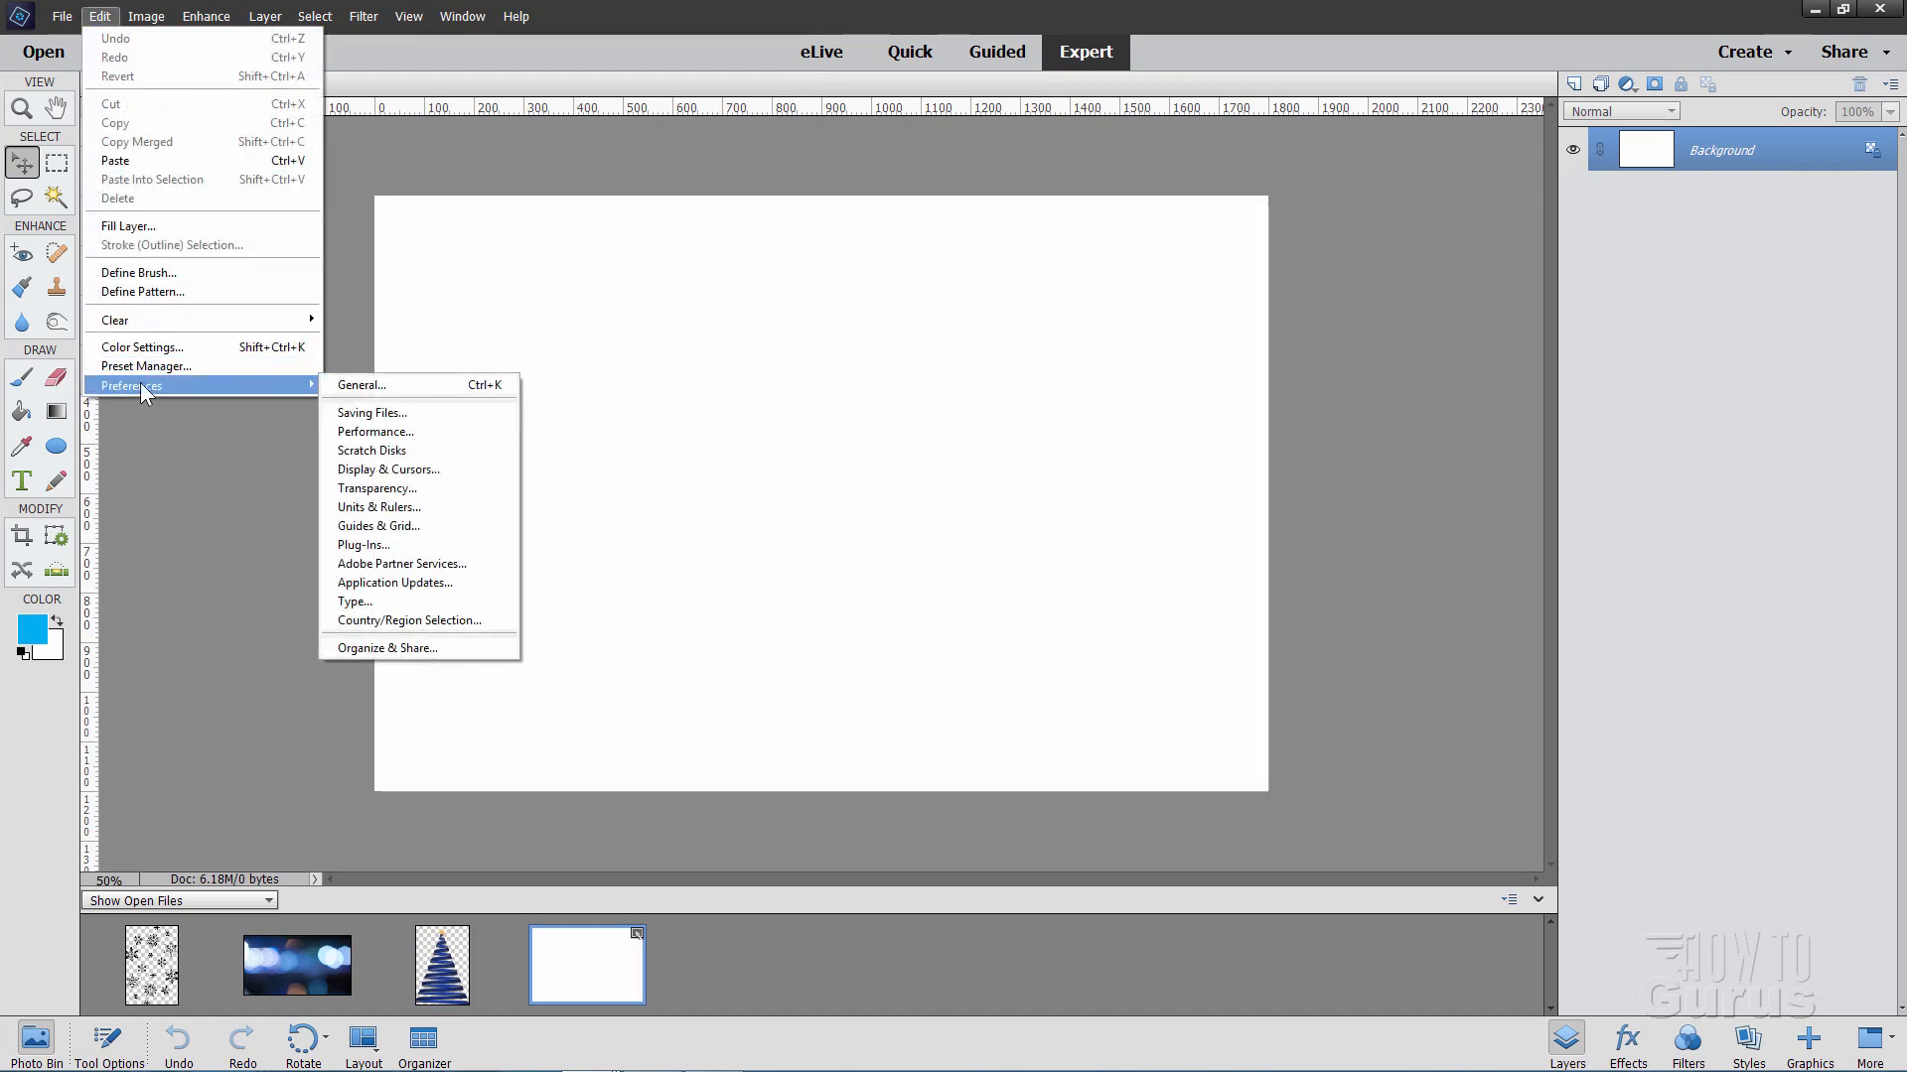
pyautogui.click(364, 384)
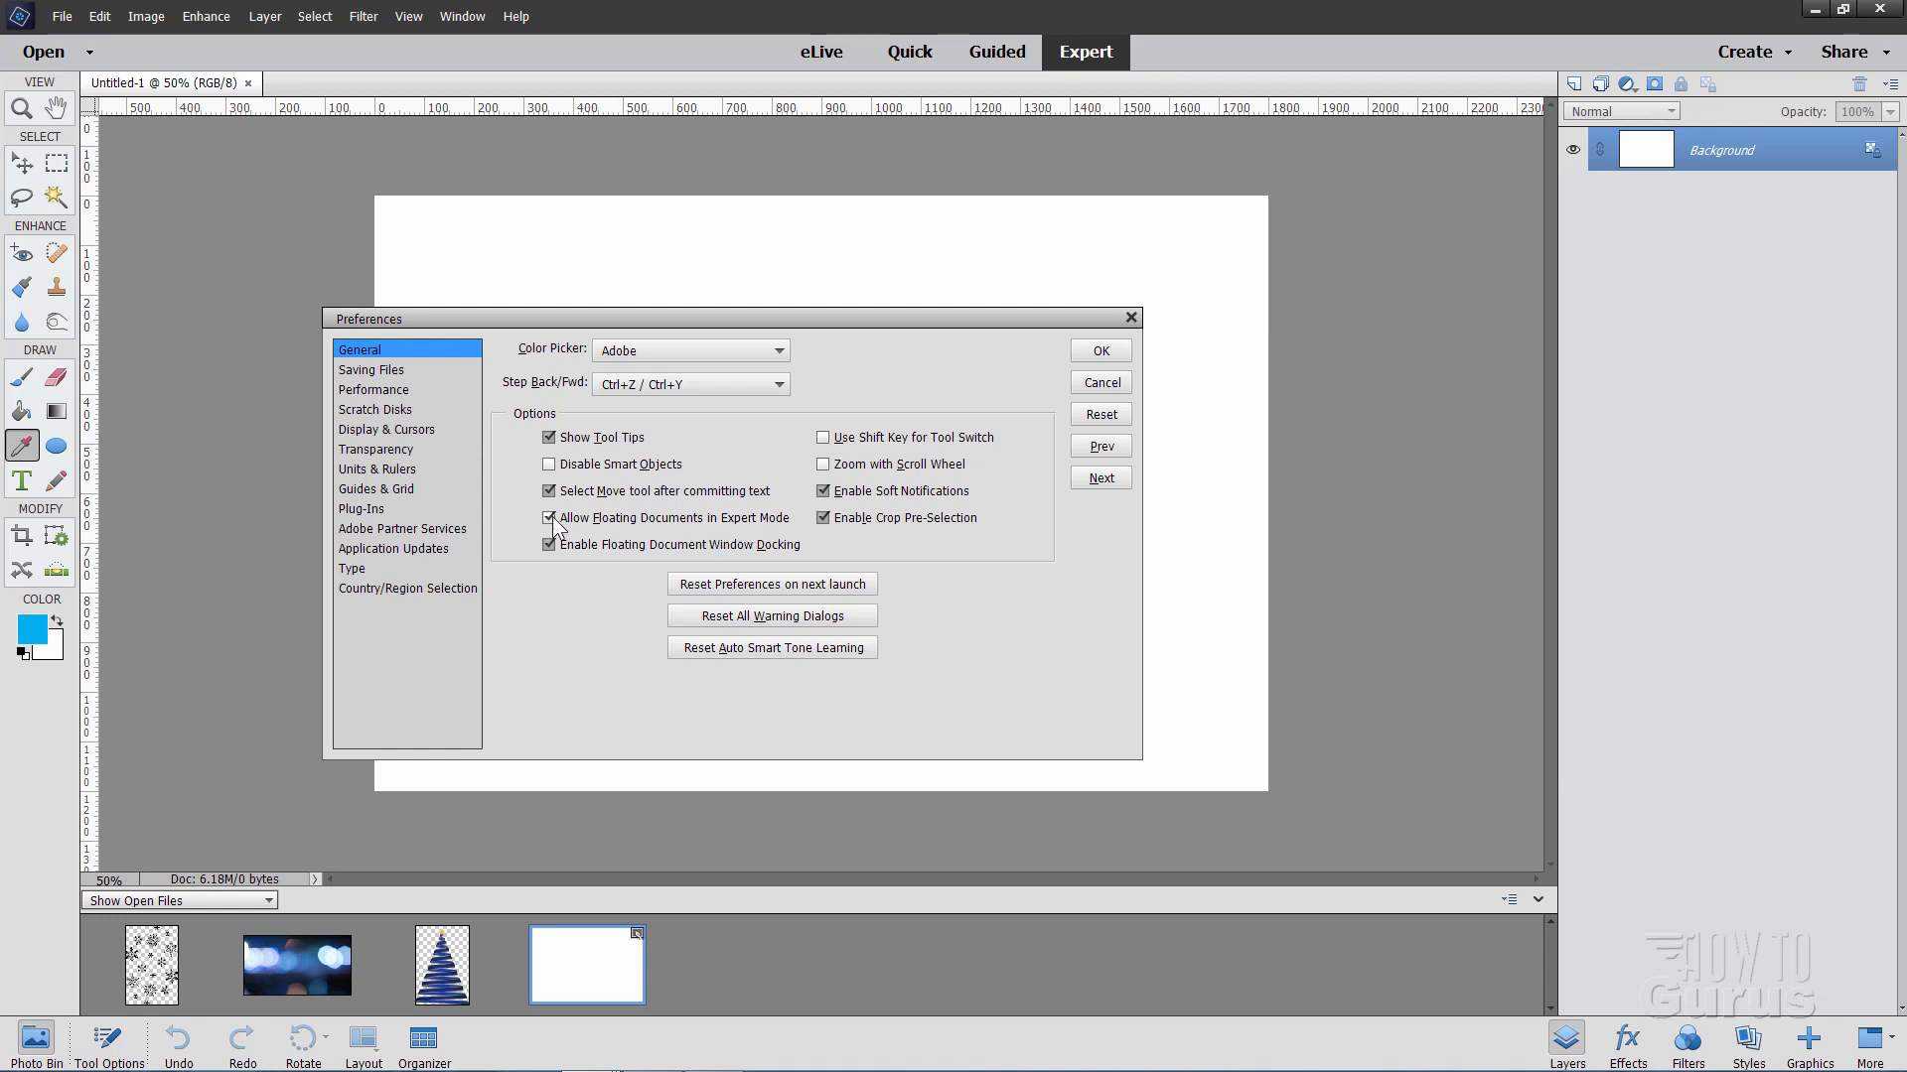
pyautogui.click(552, 521)
pyautogui.click(1098, 353)
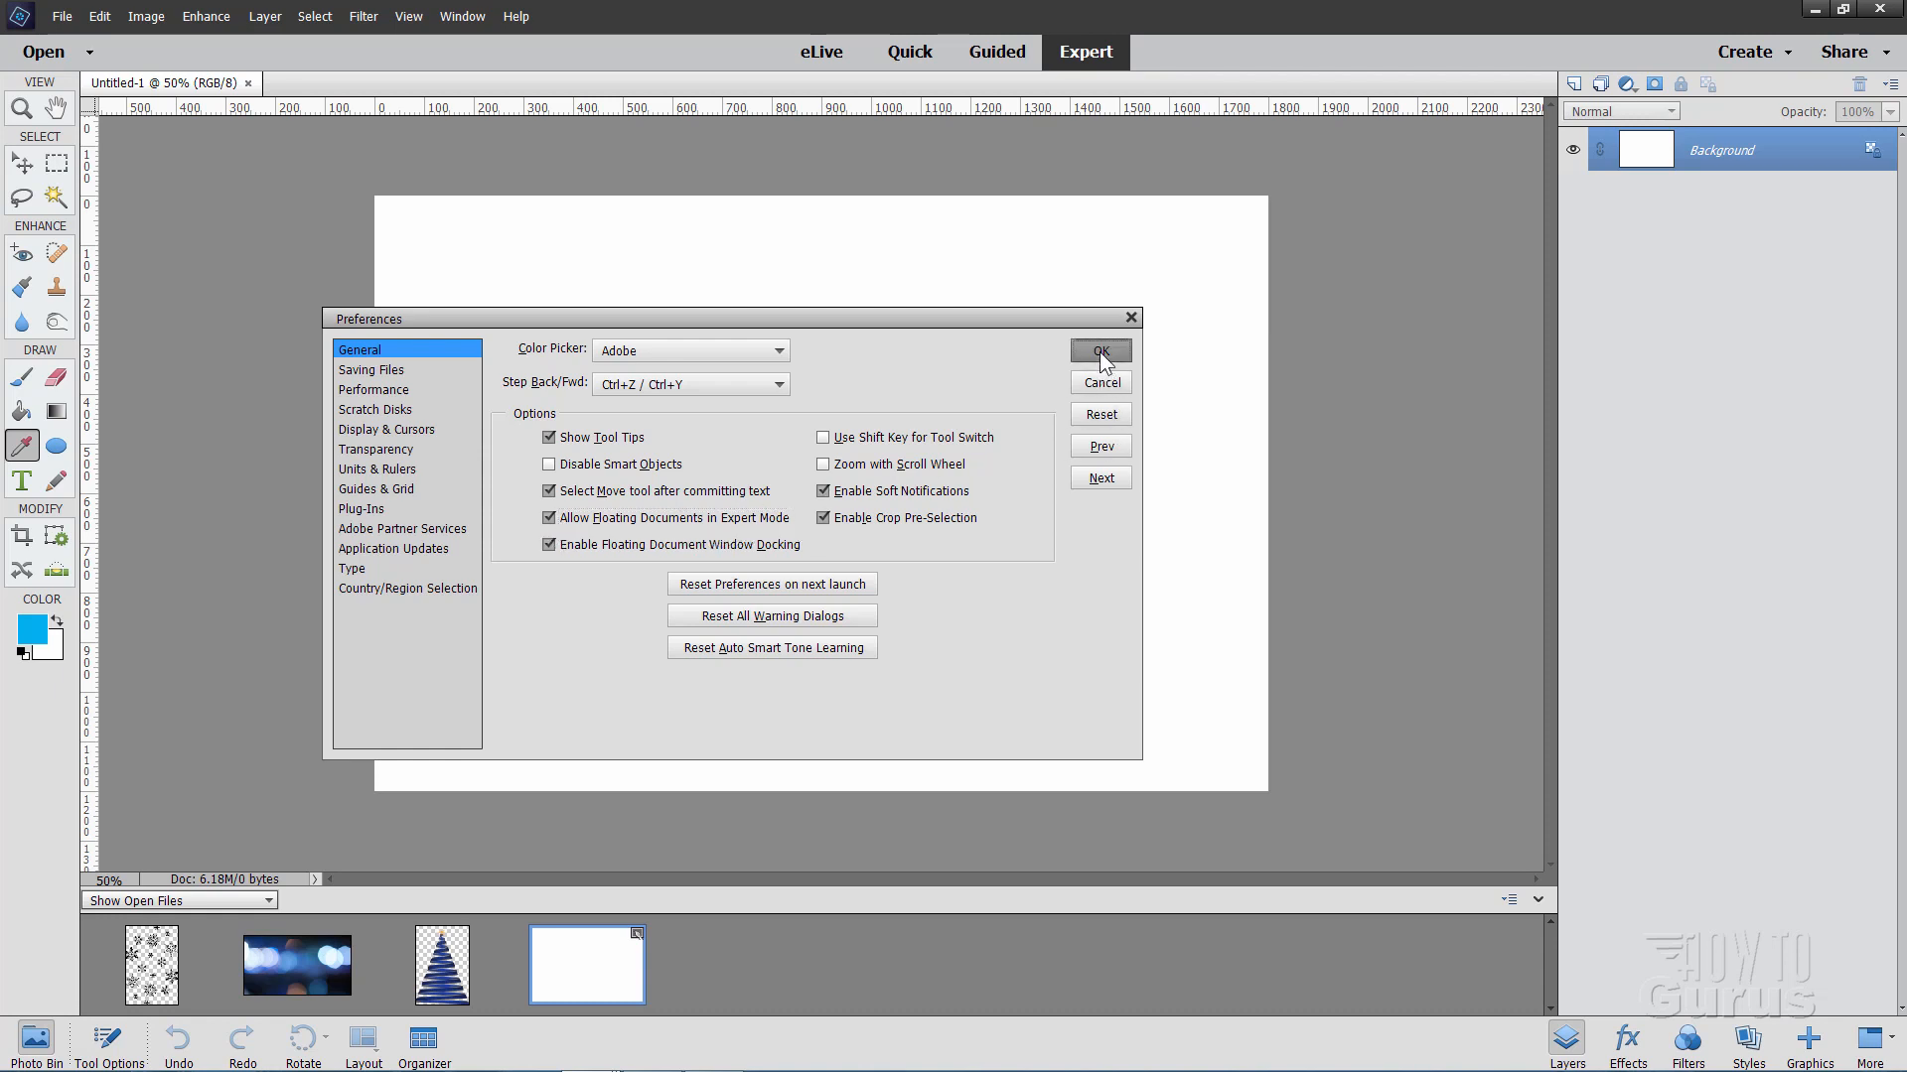
# - Fit the blank document to the screen, and return to the Move tool with the open files shown
pyautogui.click(21, 108)
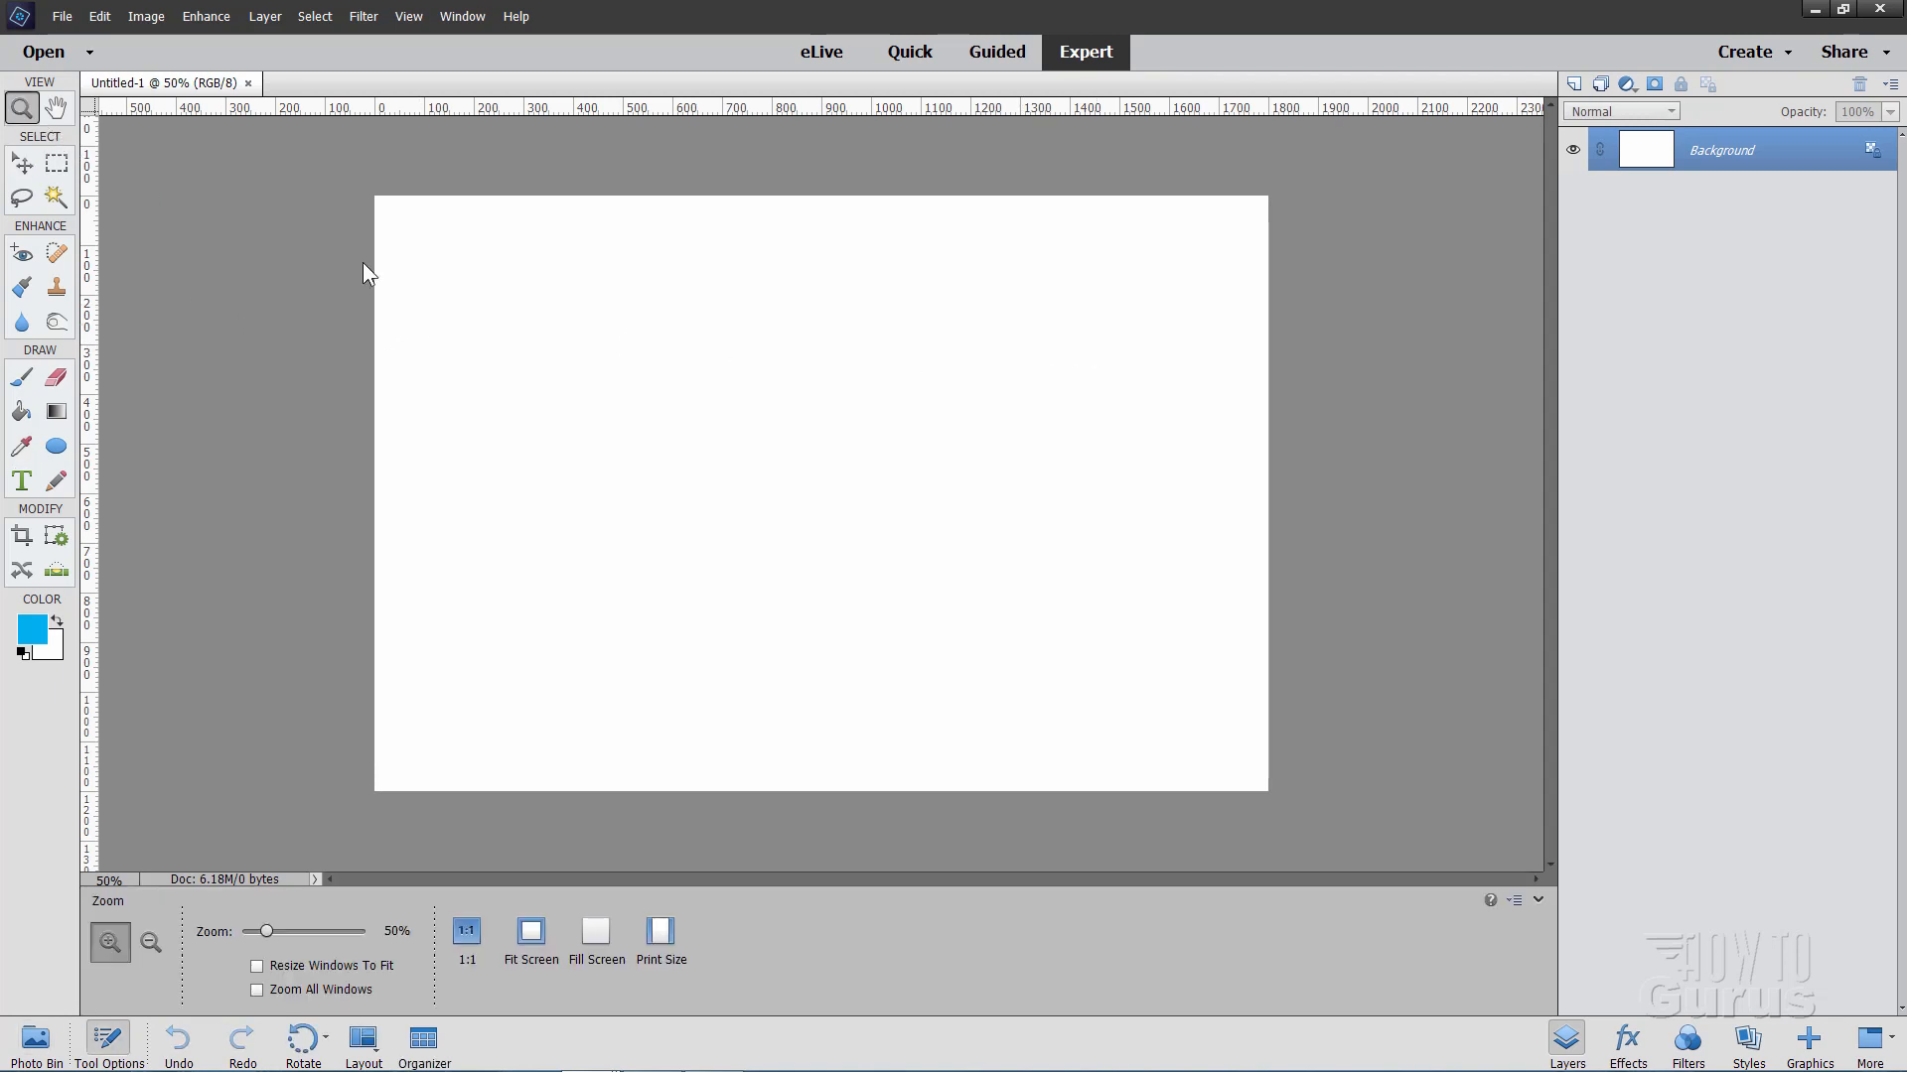
pyautogui.click(531, 930)
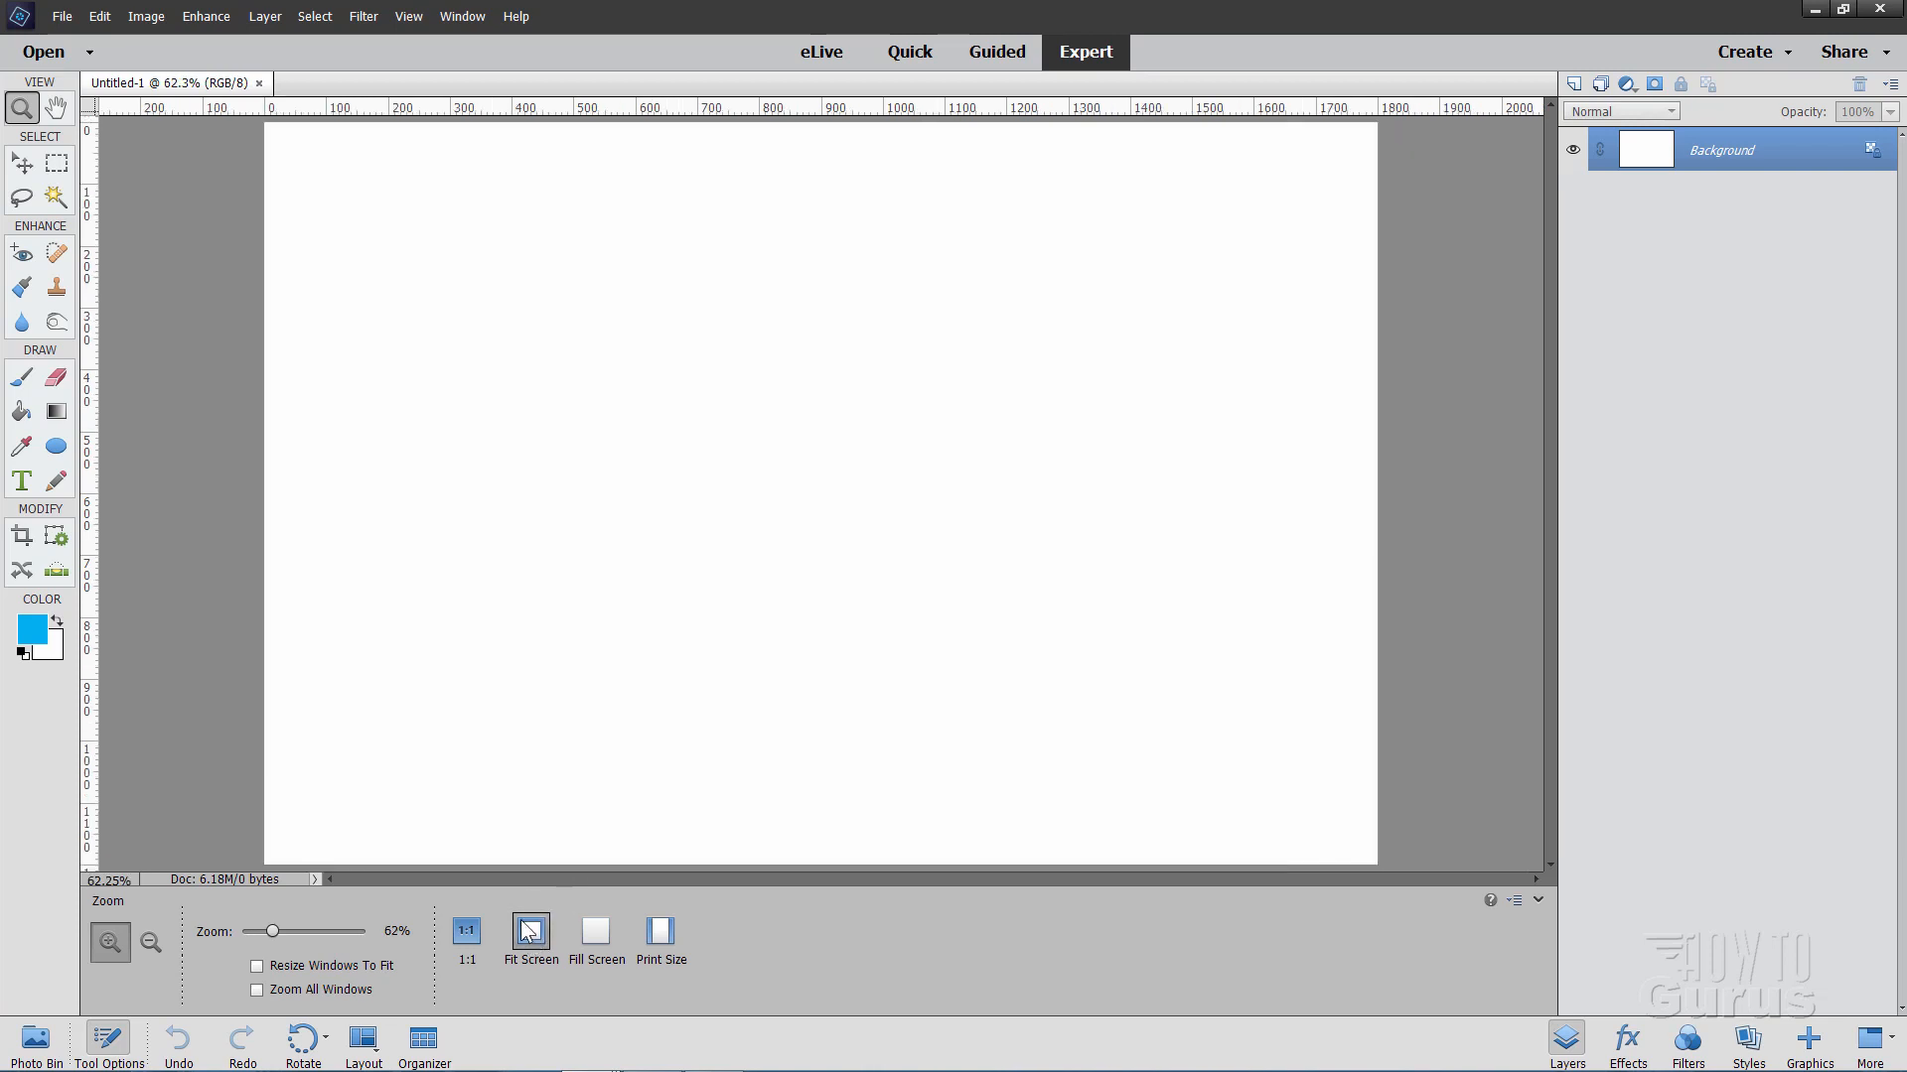
pyautogui.click(23, 167)
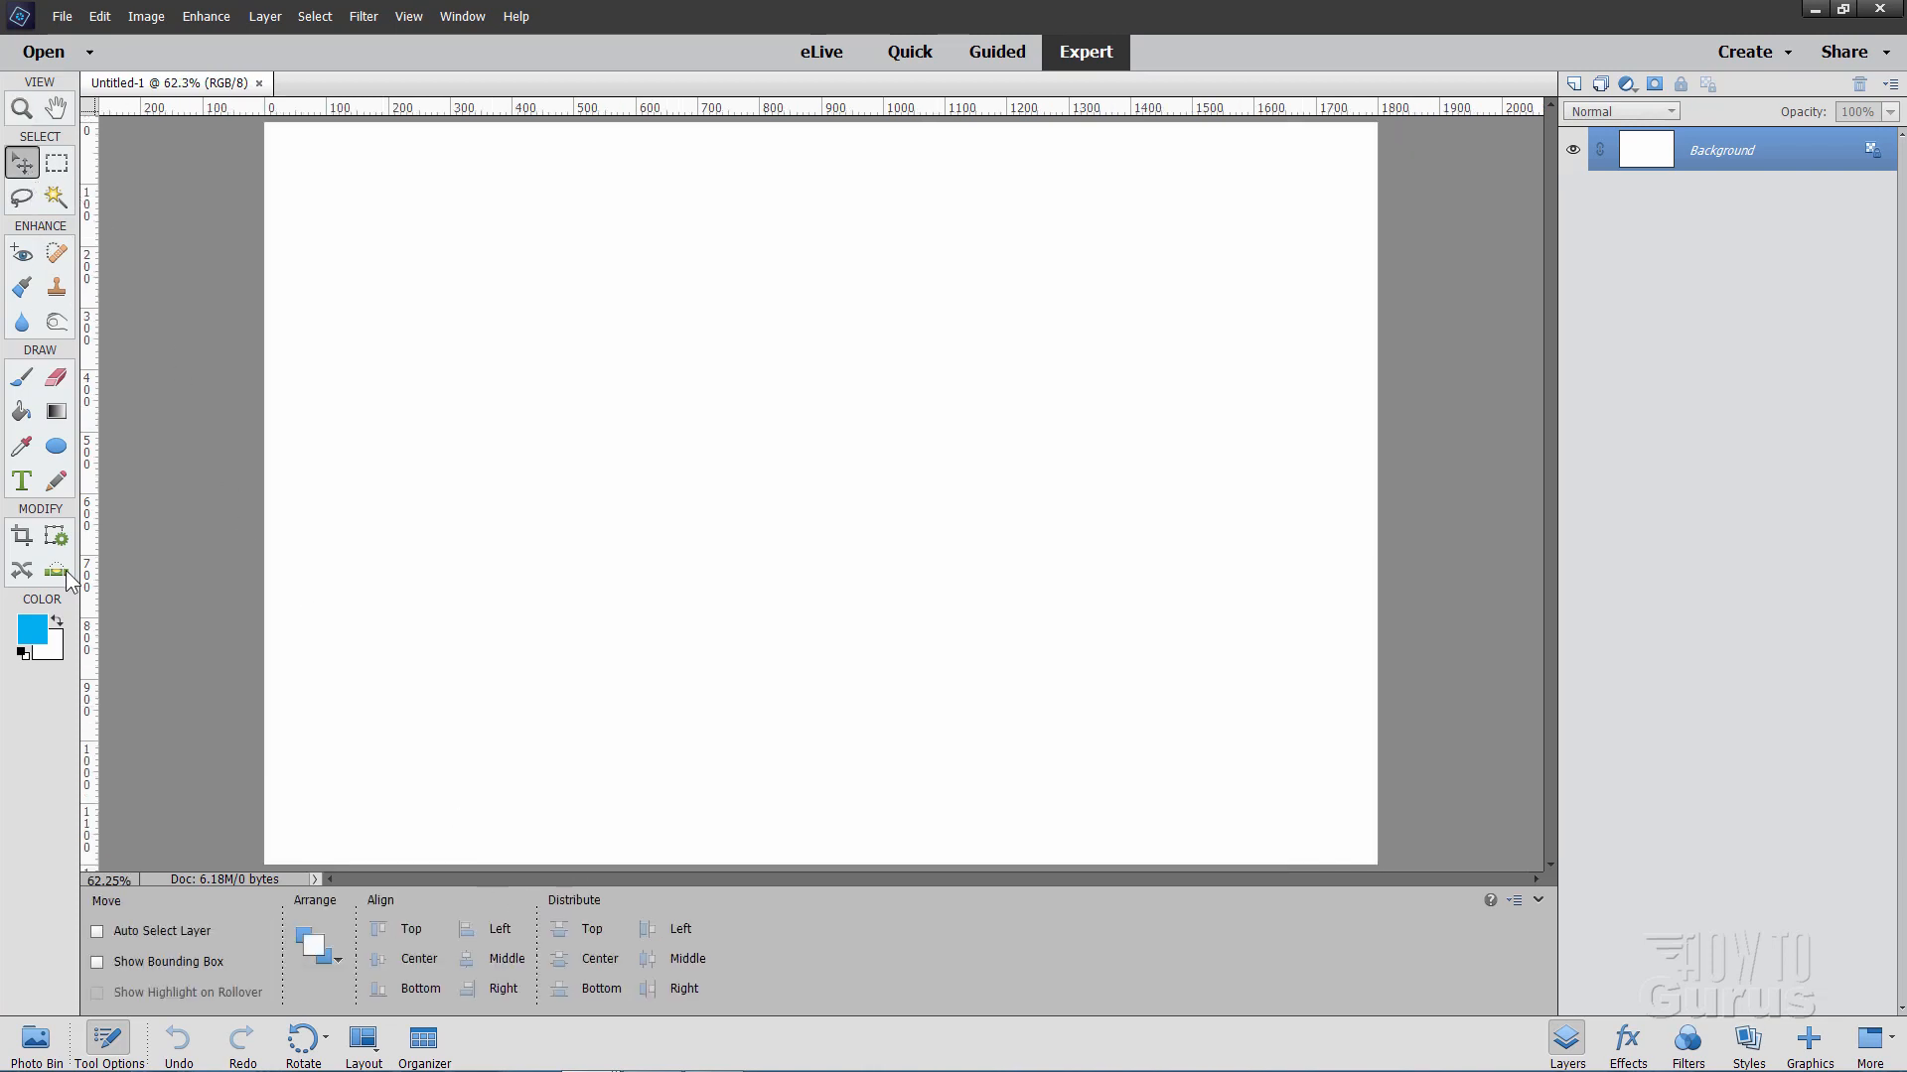
pyautogui.click(33, 1040)
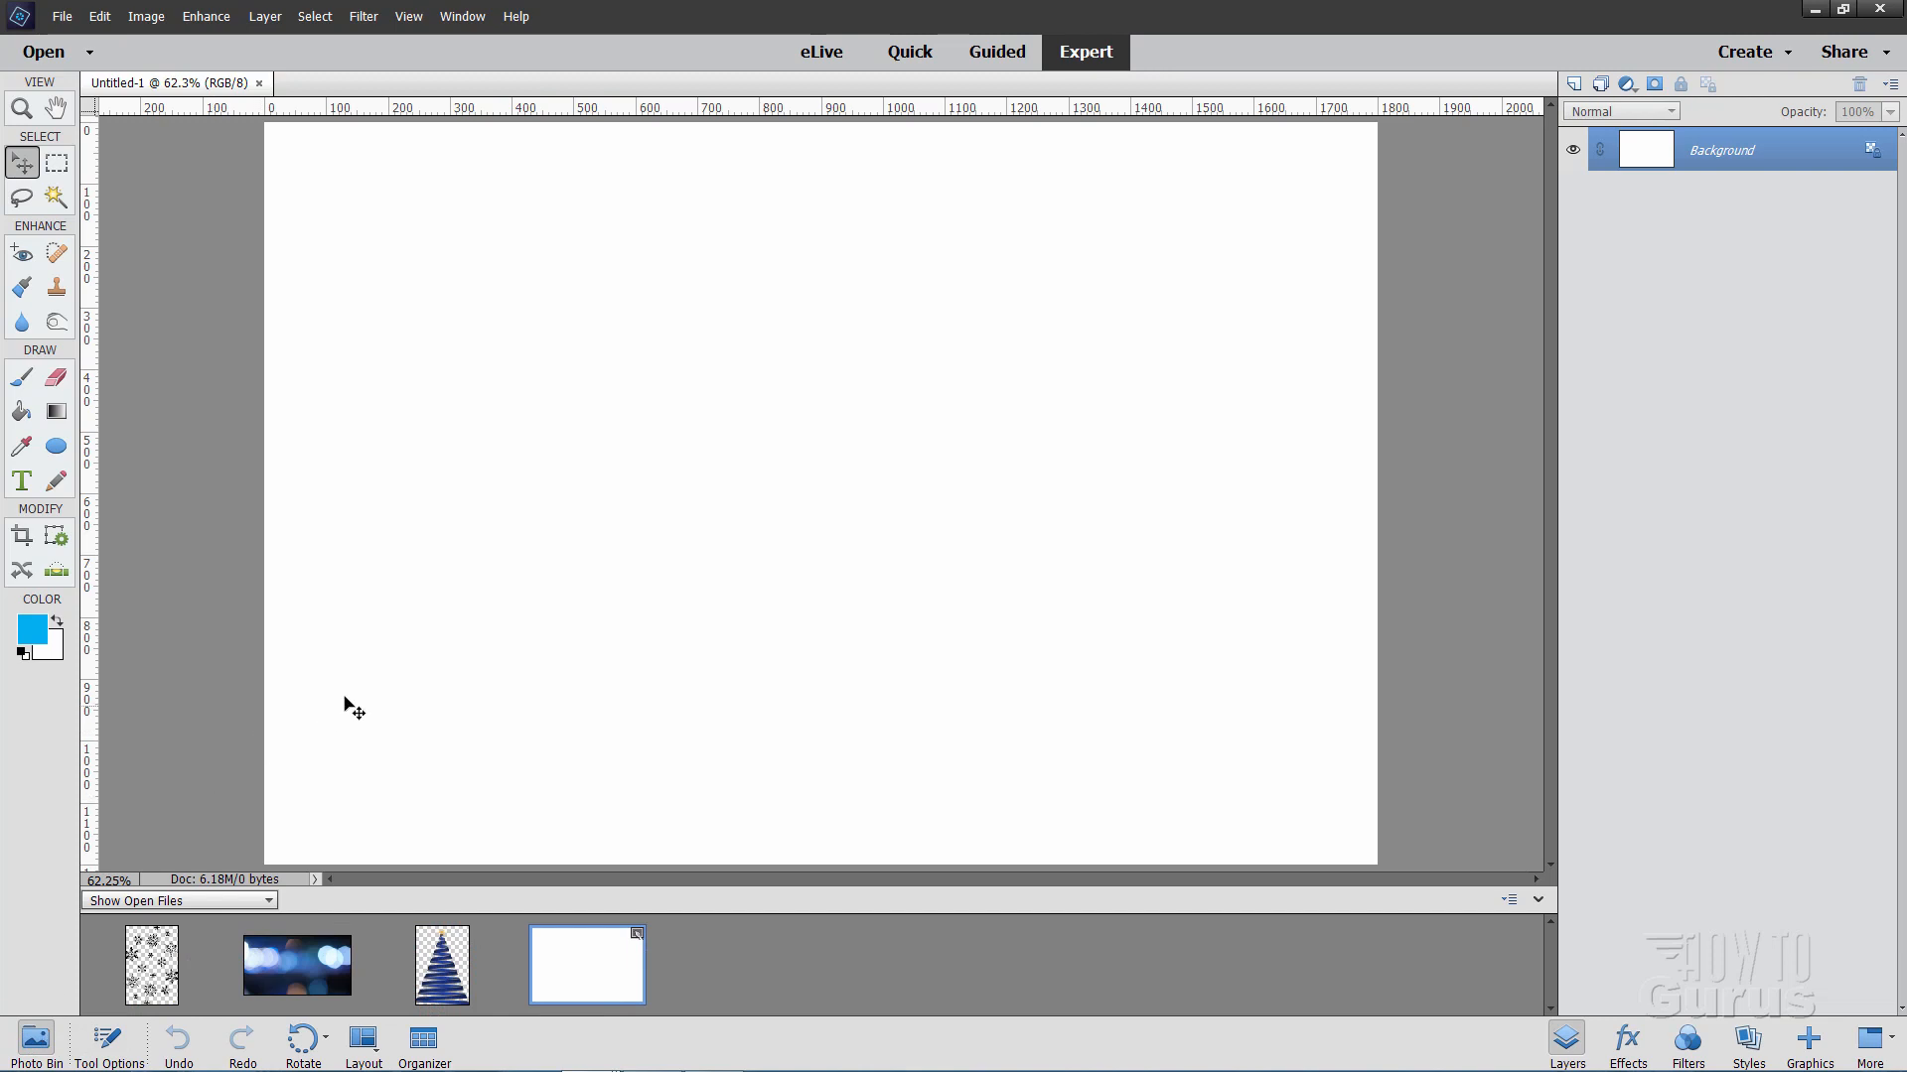
# - Copy the bokeh image's Background layer into the blank document as a new layer and close the bokeh file
pyautogui.click(322, 961)
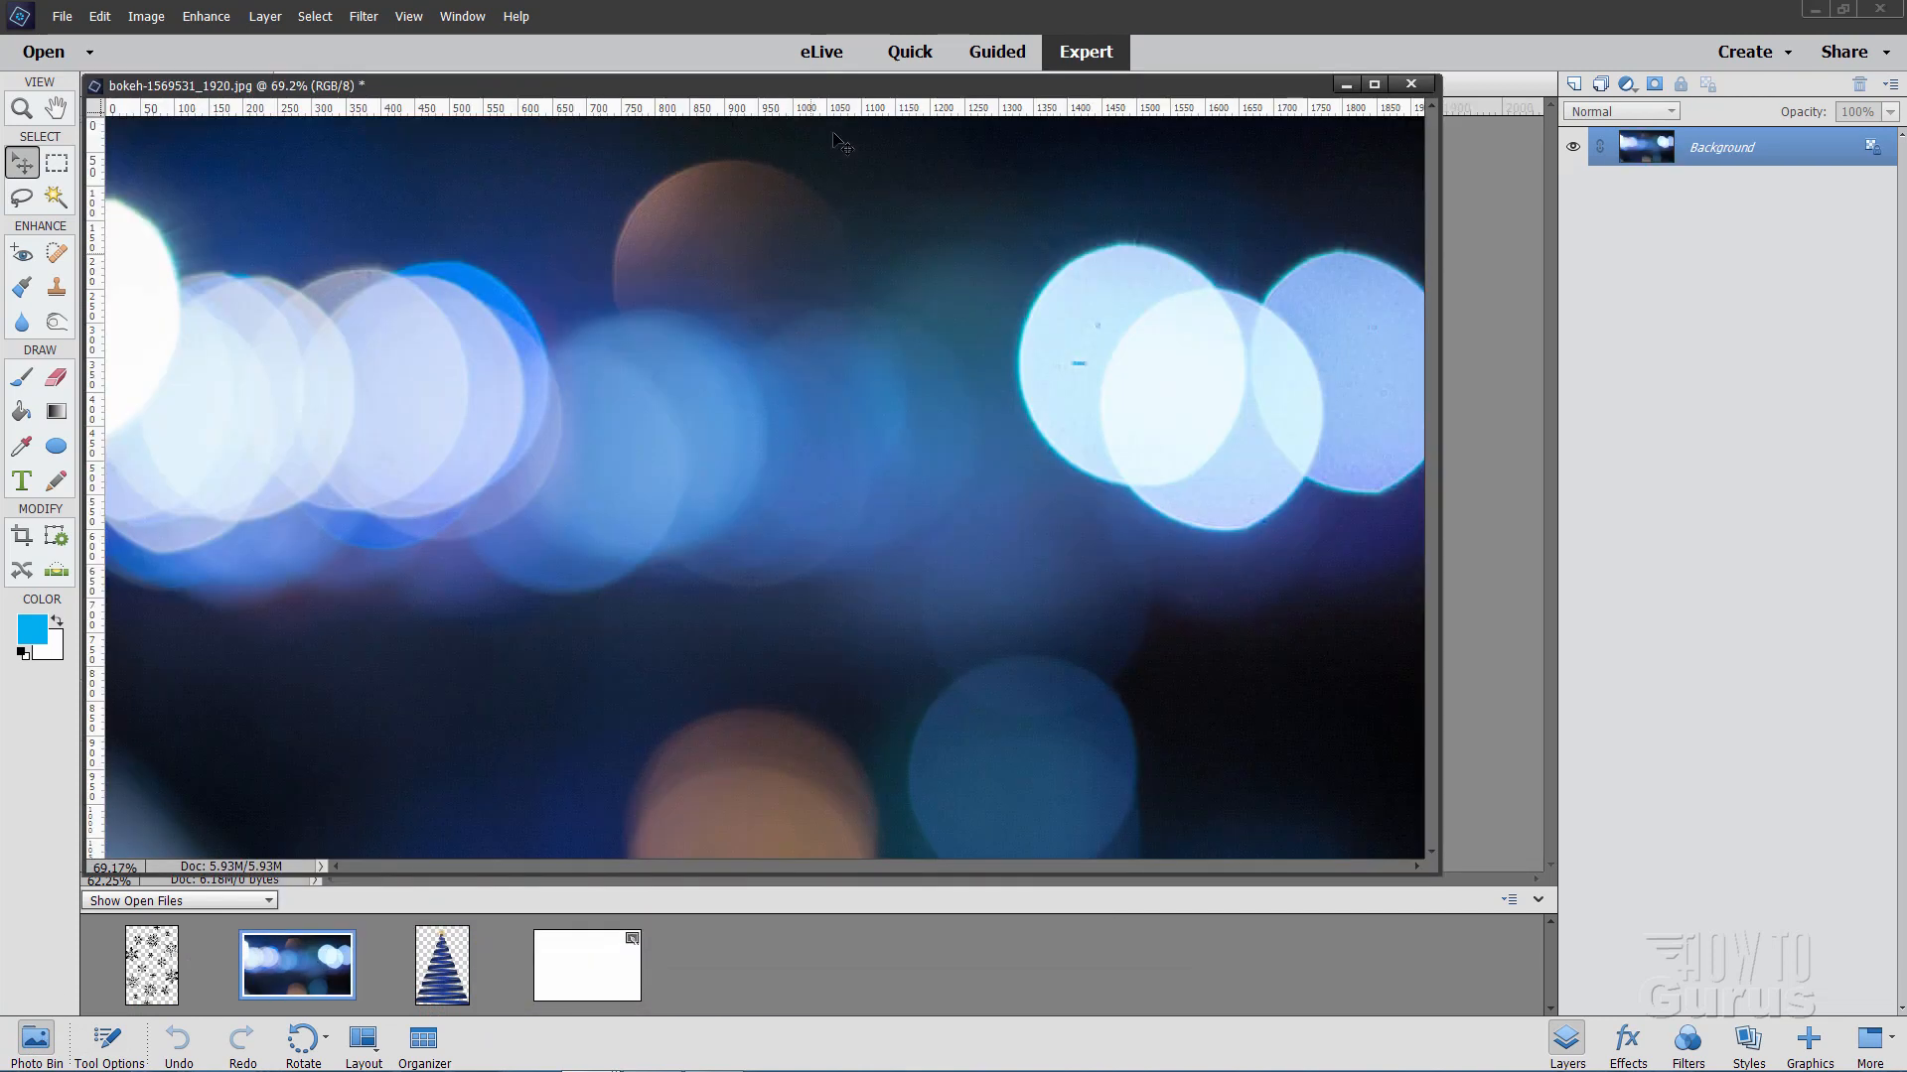
pyautogui.moveTo(825, 86); pyautogui.dragTo(1227, 417)
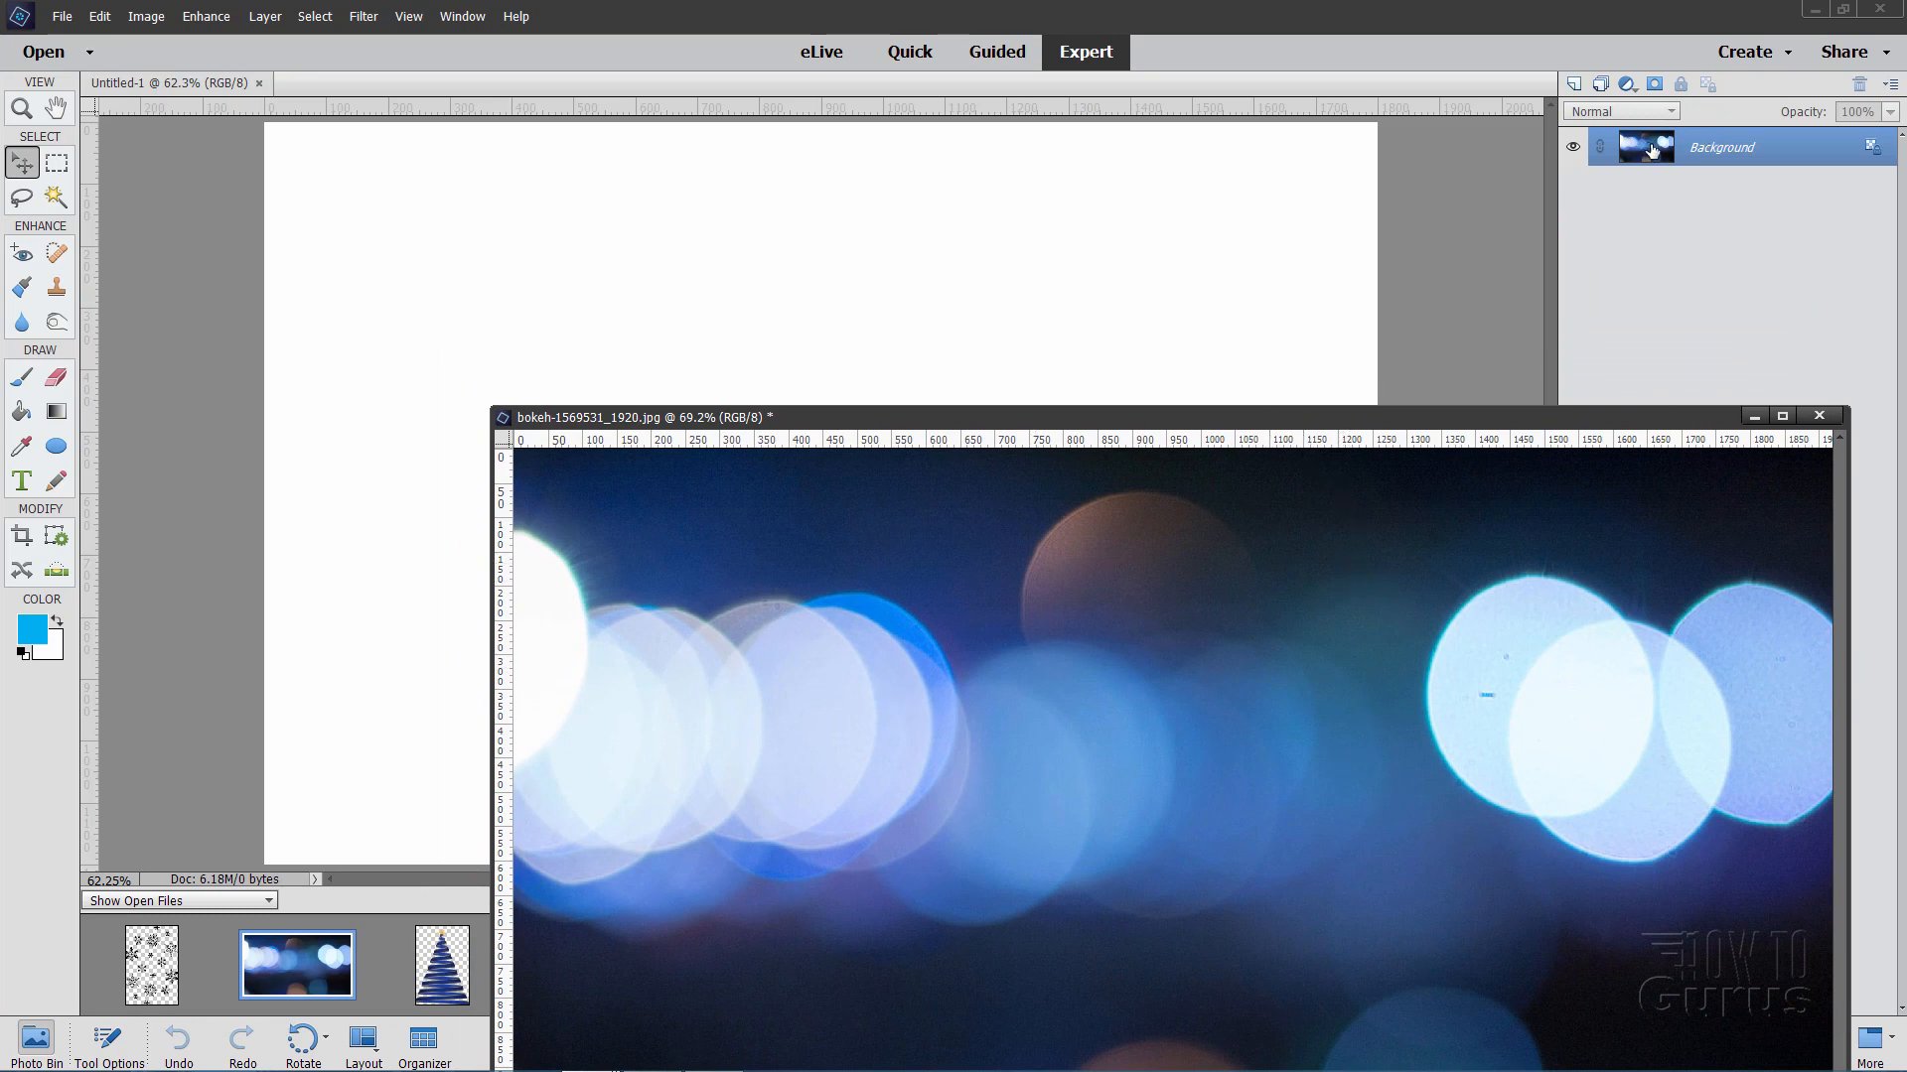
pyautogui.moveTo(1664, 149); pyautogui.dragTo(864, 259)
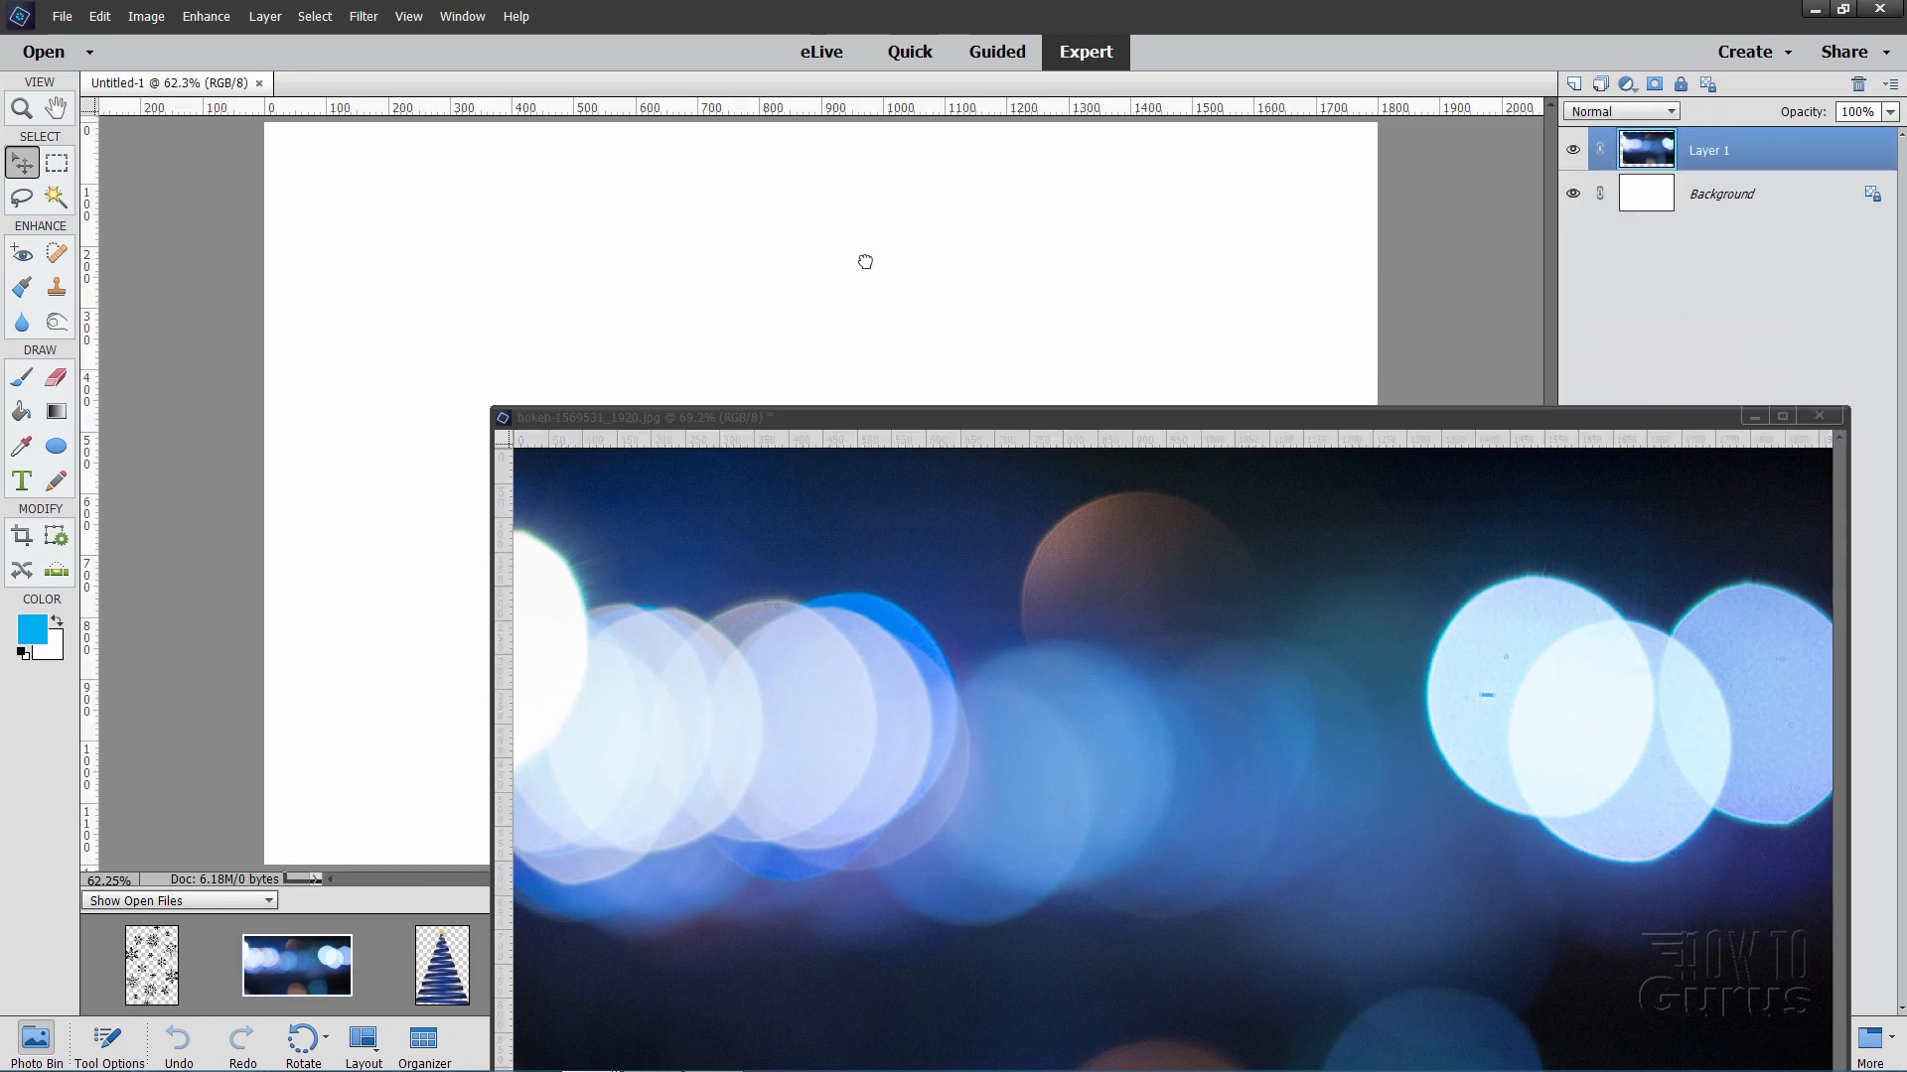
pyautogui.moveTo(1150, 419); pyautogui.dragTo(936, 222)
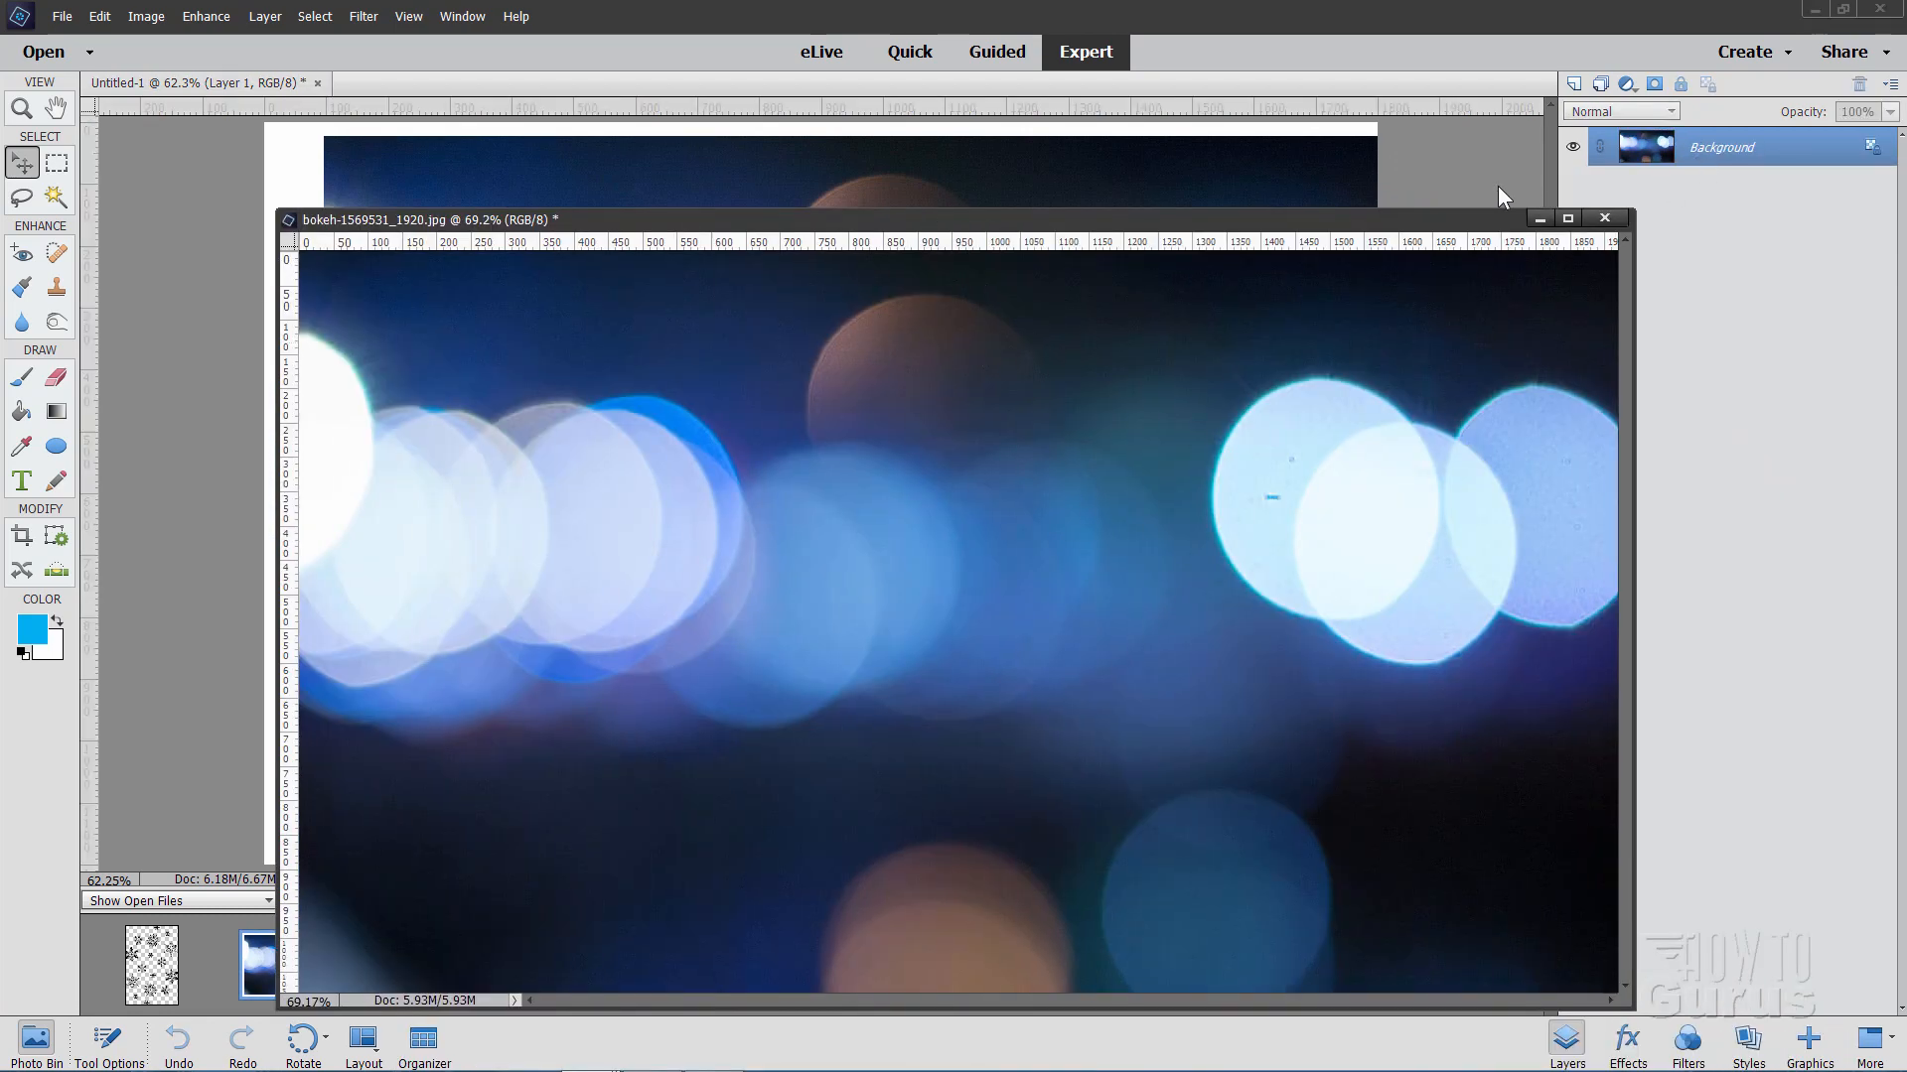
pyautogui.click(1605, 217)
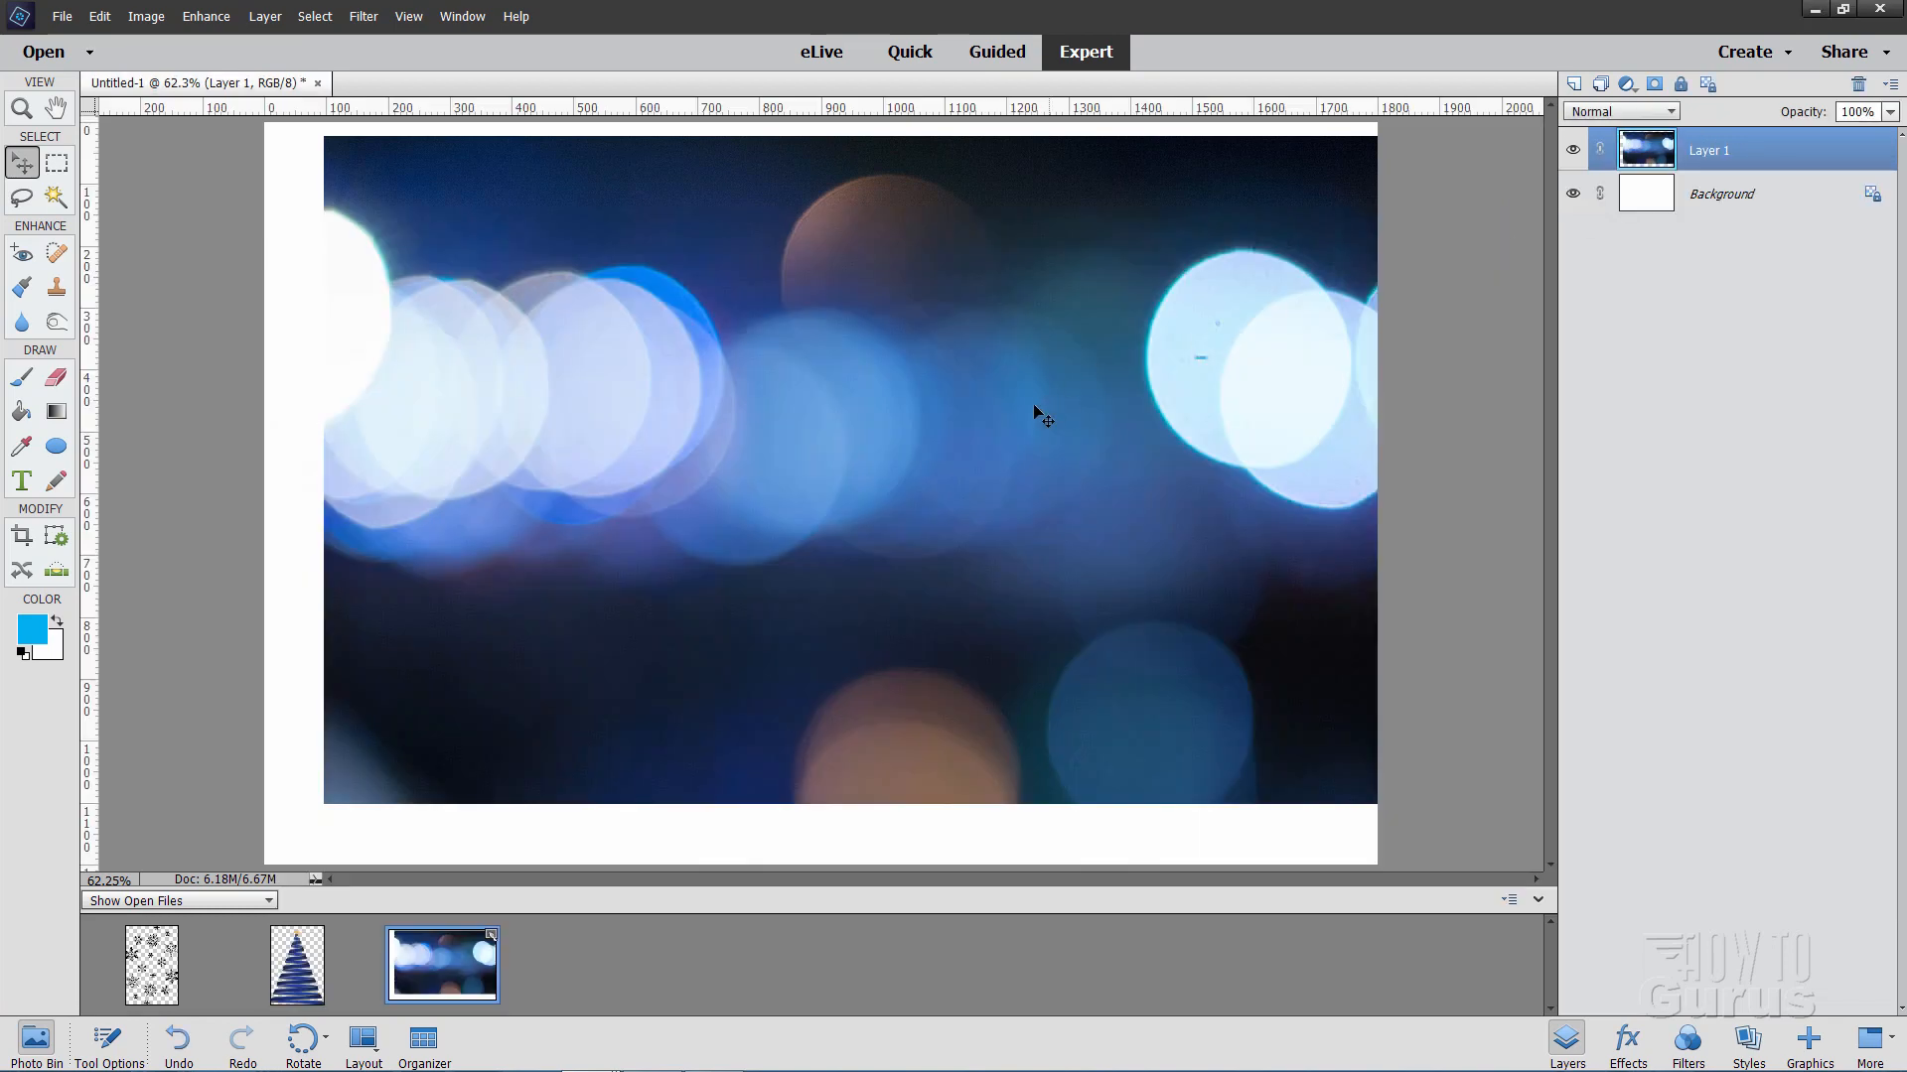
# - Position the bokeh layer and scale it proportionally to about 112.73% so it covers the whole canvas
pyautogui.moveTo(1011, 425); pyautogui.dragTo(952, 475)
pyautogui.hotkey('ctrl', 't')
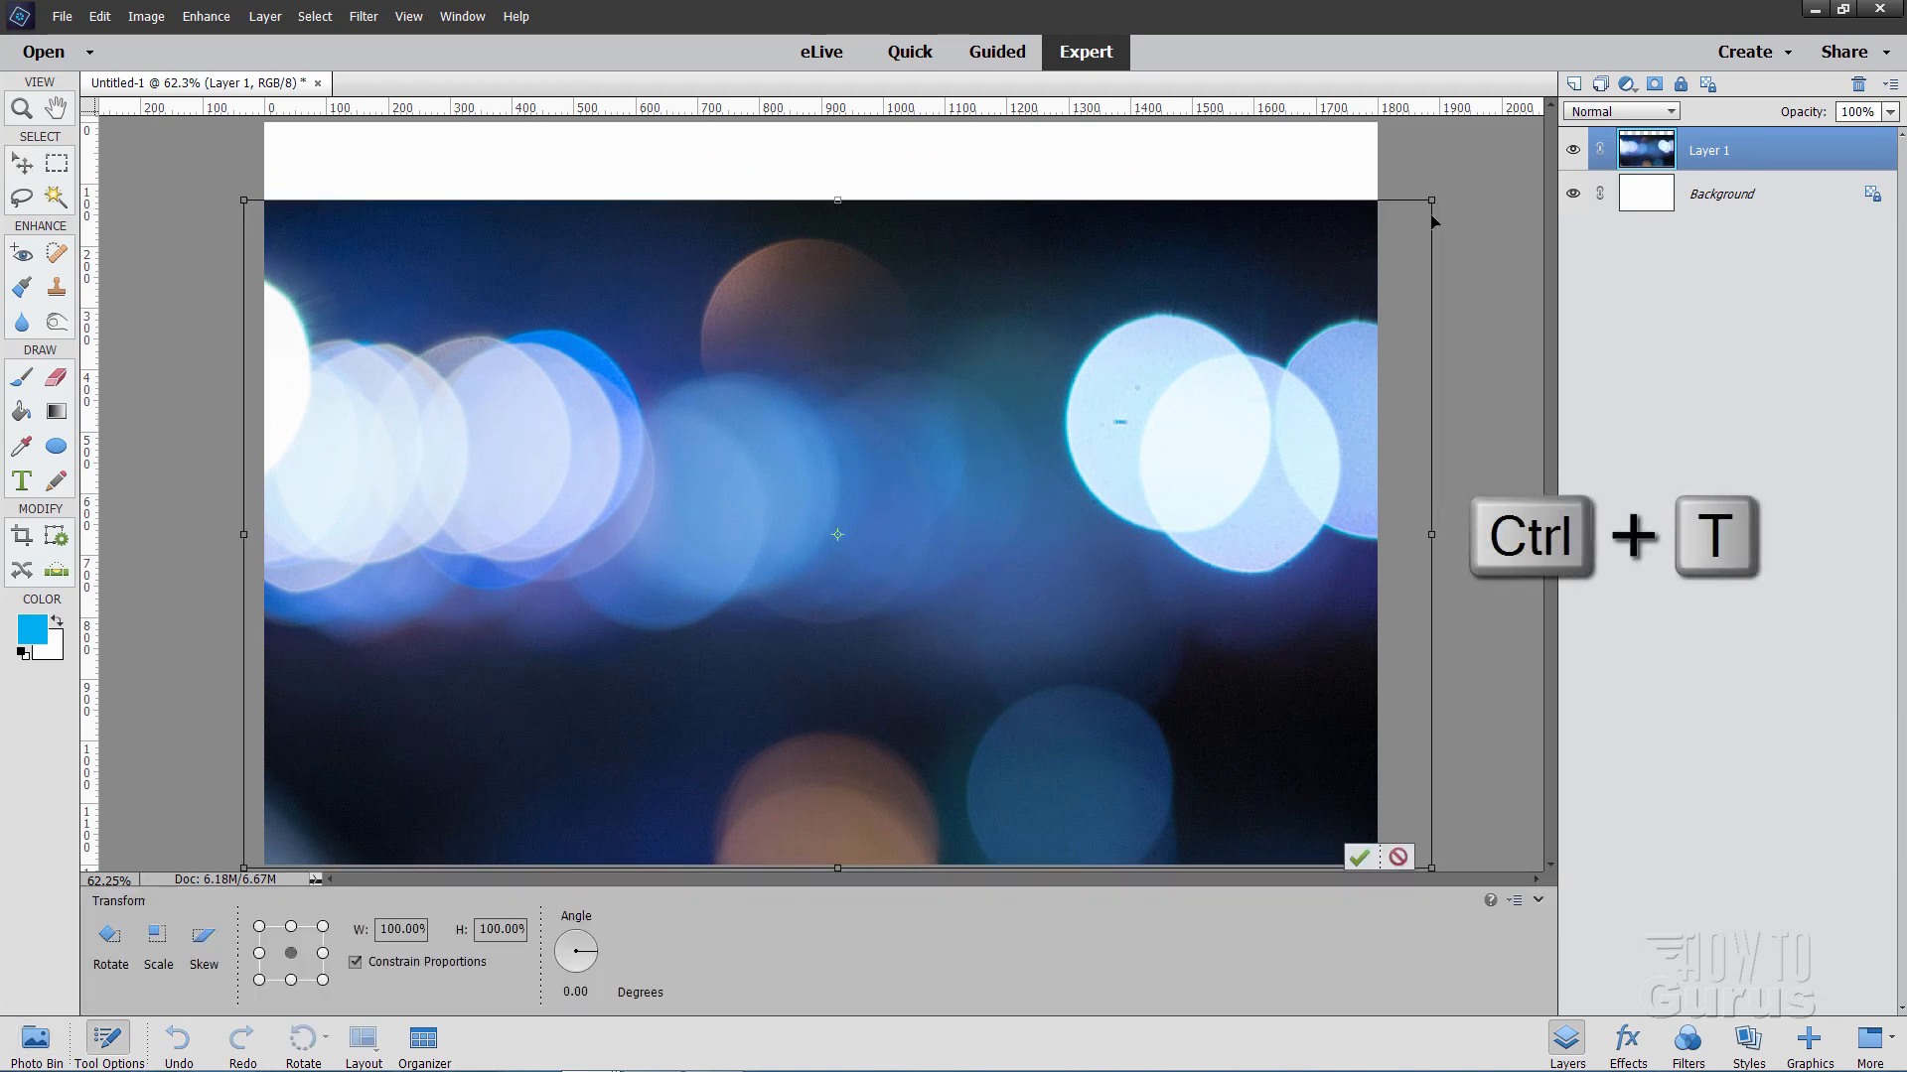
pyautogui.moveTo(1431, 199); pyautogui.dragTo(1581, 104)
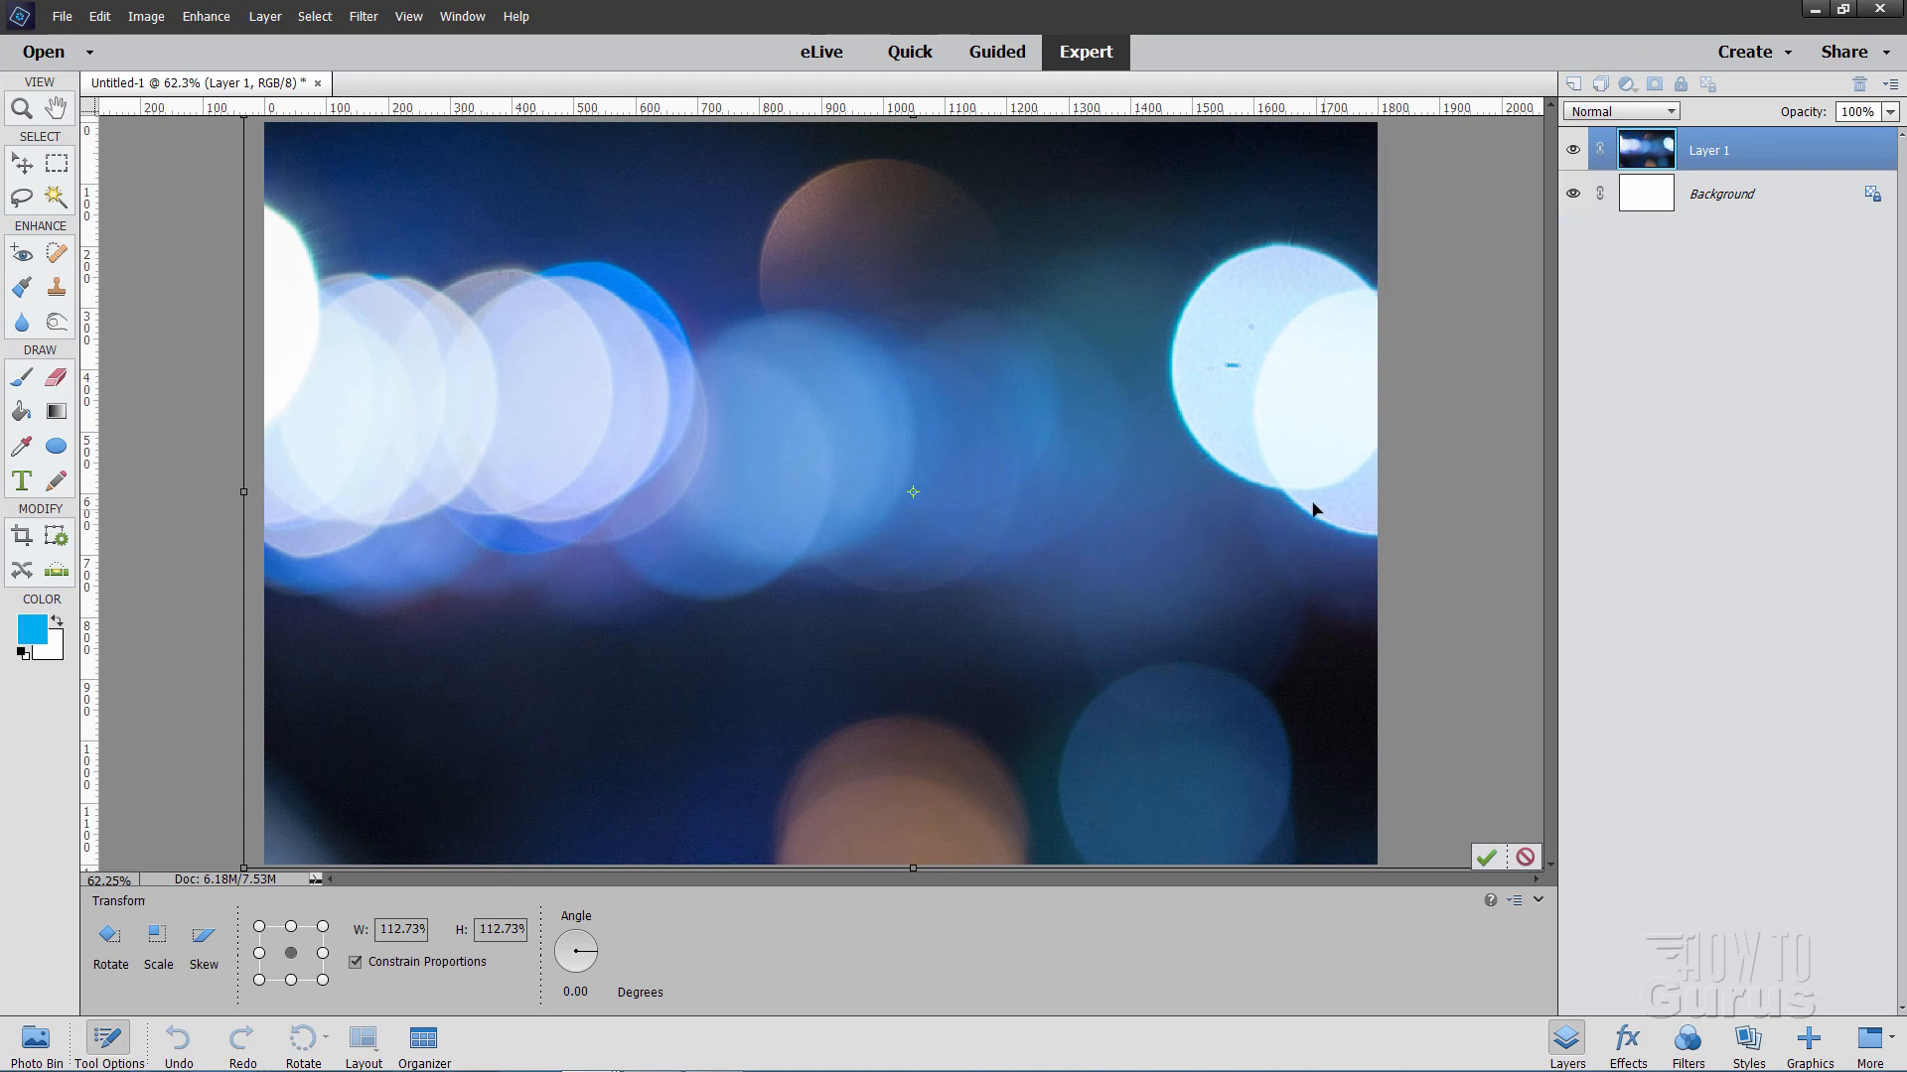
pyautogui.moveTo(747, 660); pyautogui.dragTo(663, 664)
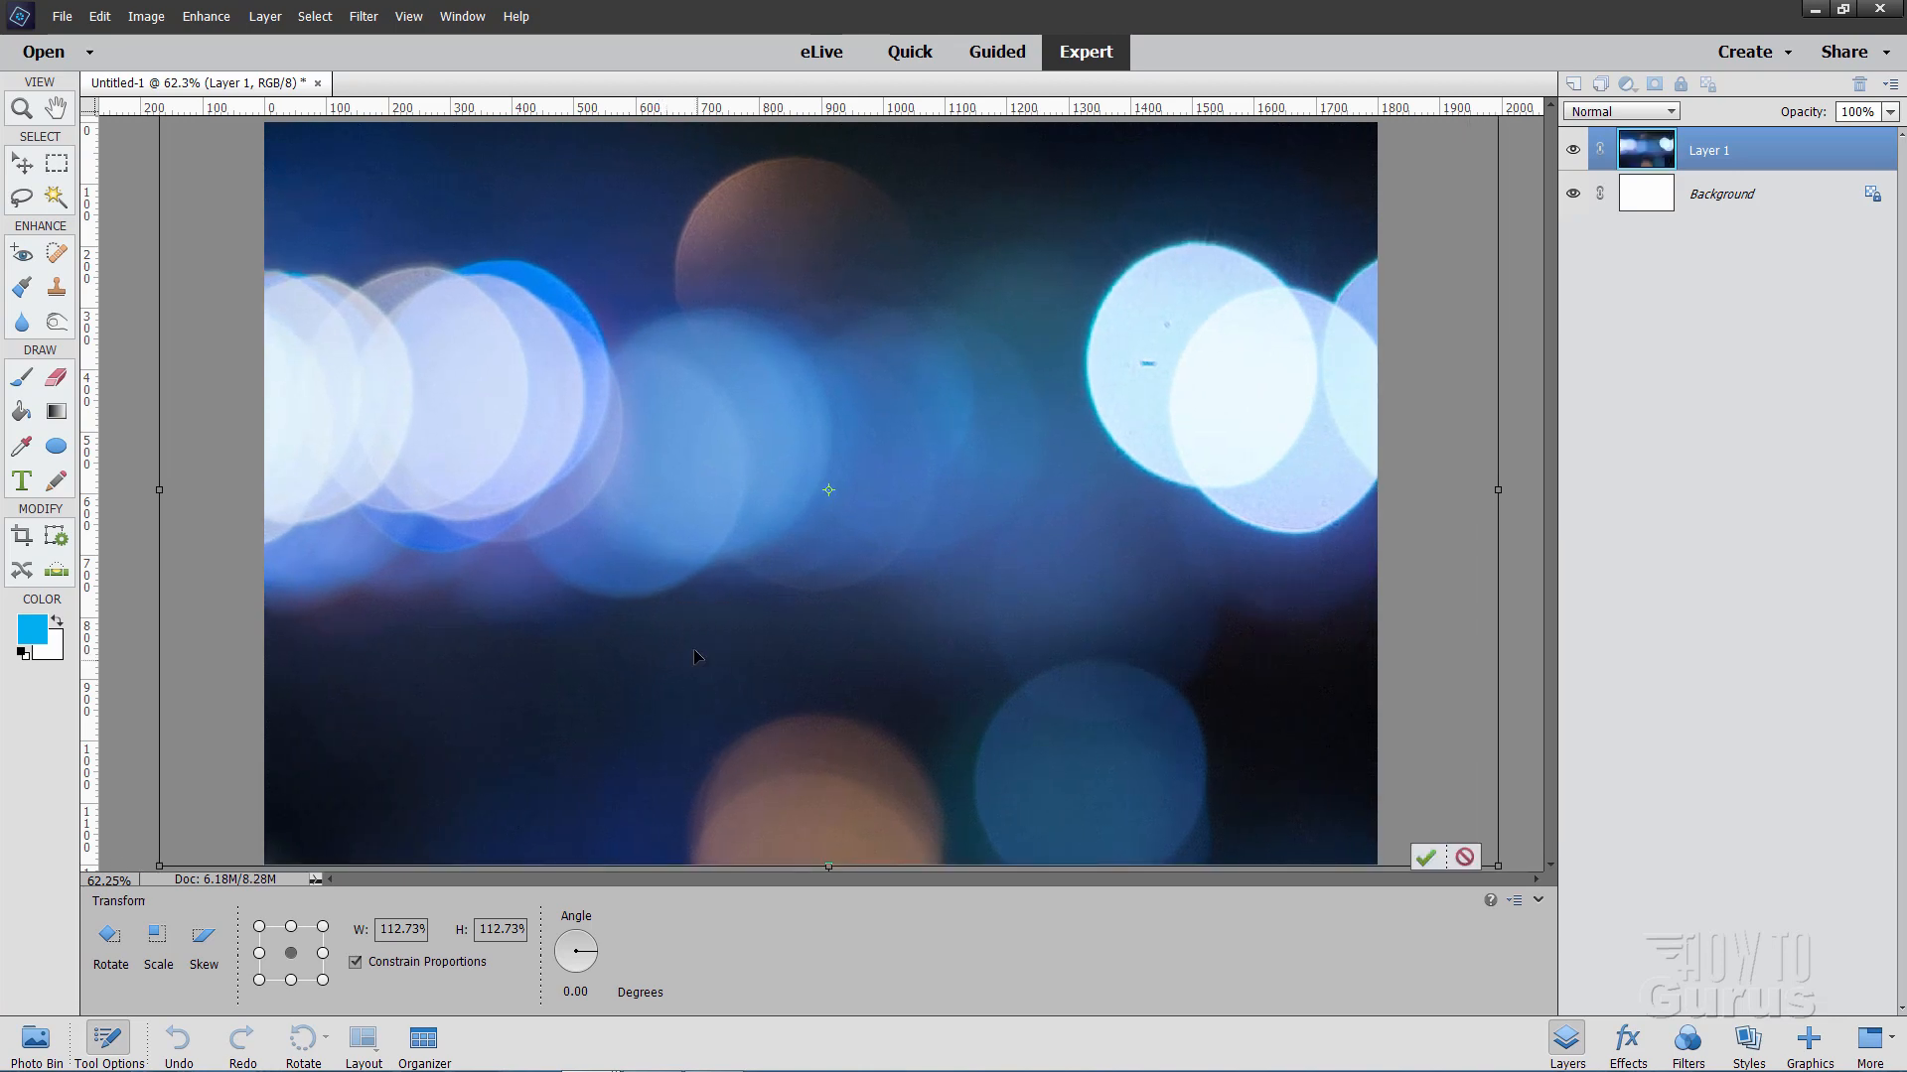
pyautogui.click(1426, 857)
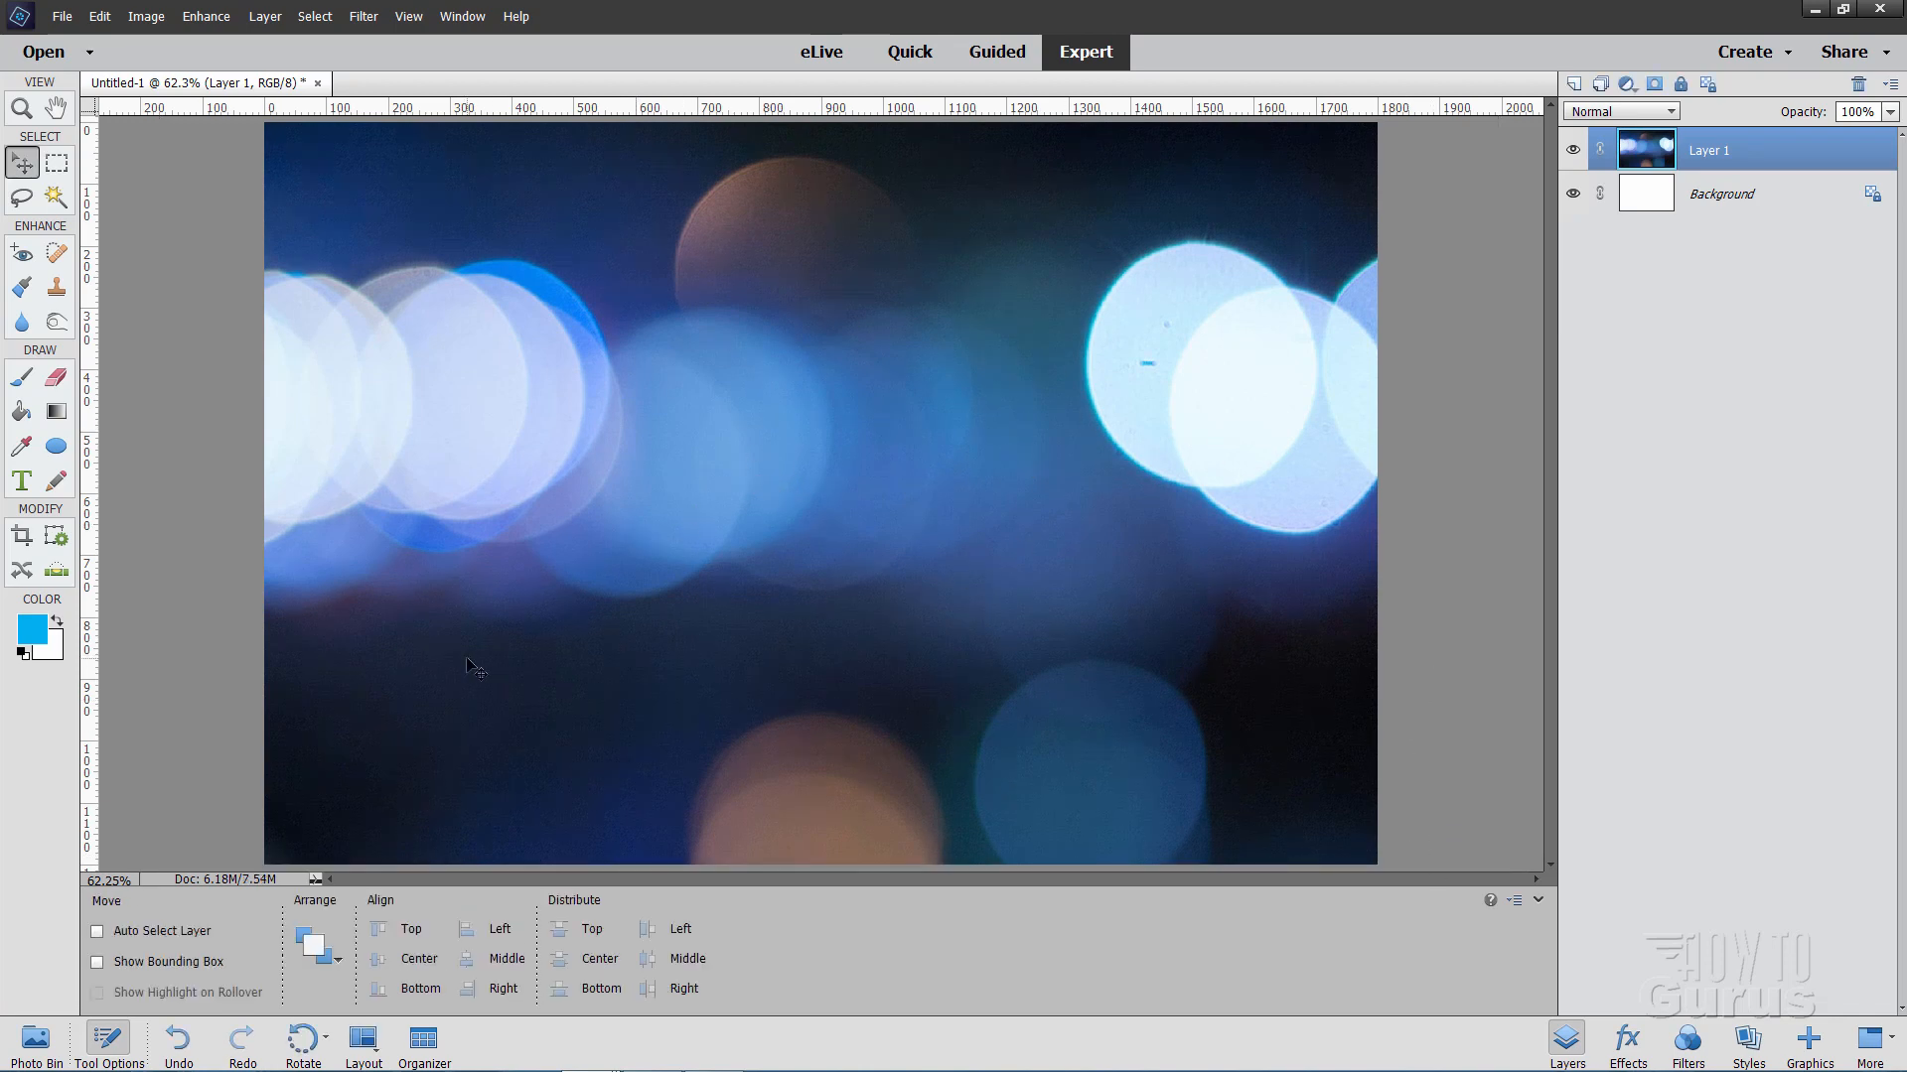
# - Copy the Christmas tree layer into the bokeh composition above the bokeh layer and close the tree file
pyautogui.click(36, 1041)
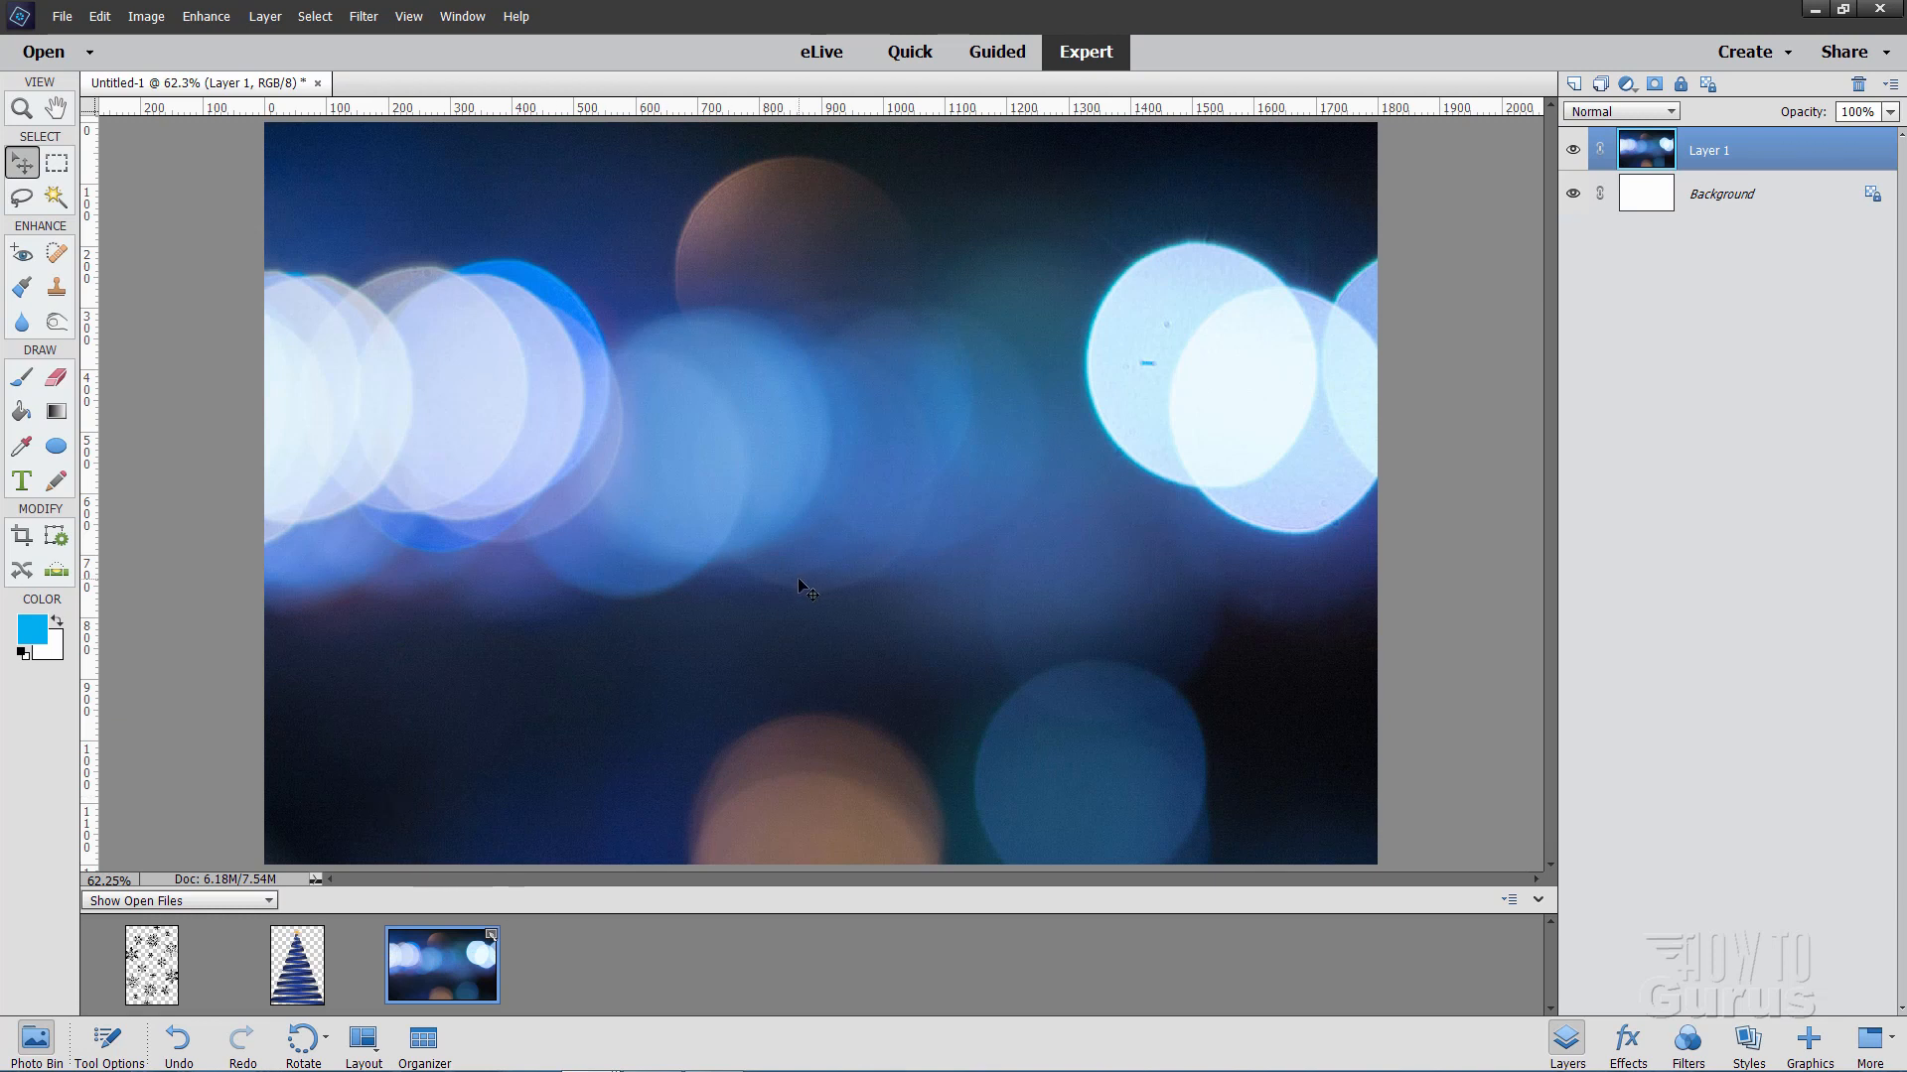
pyautogui.click(296, 964)
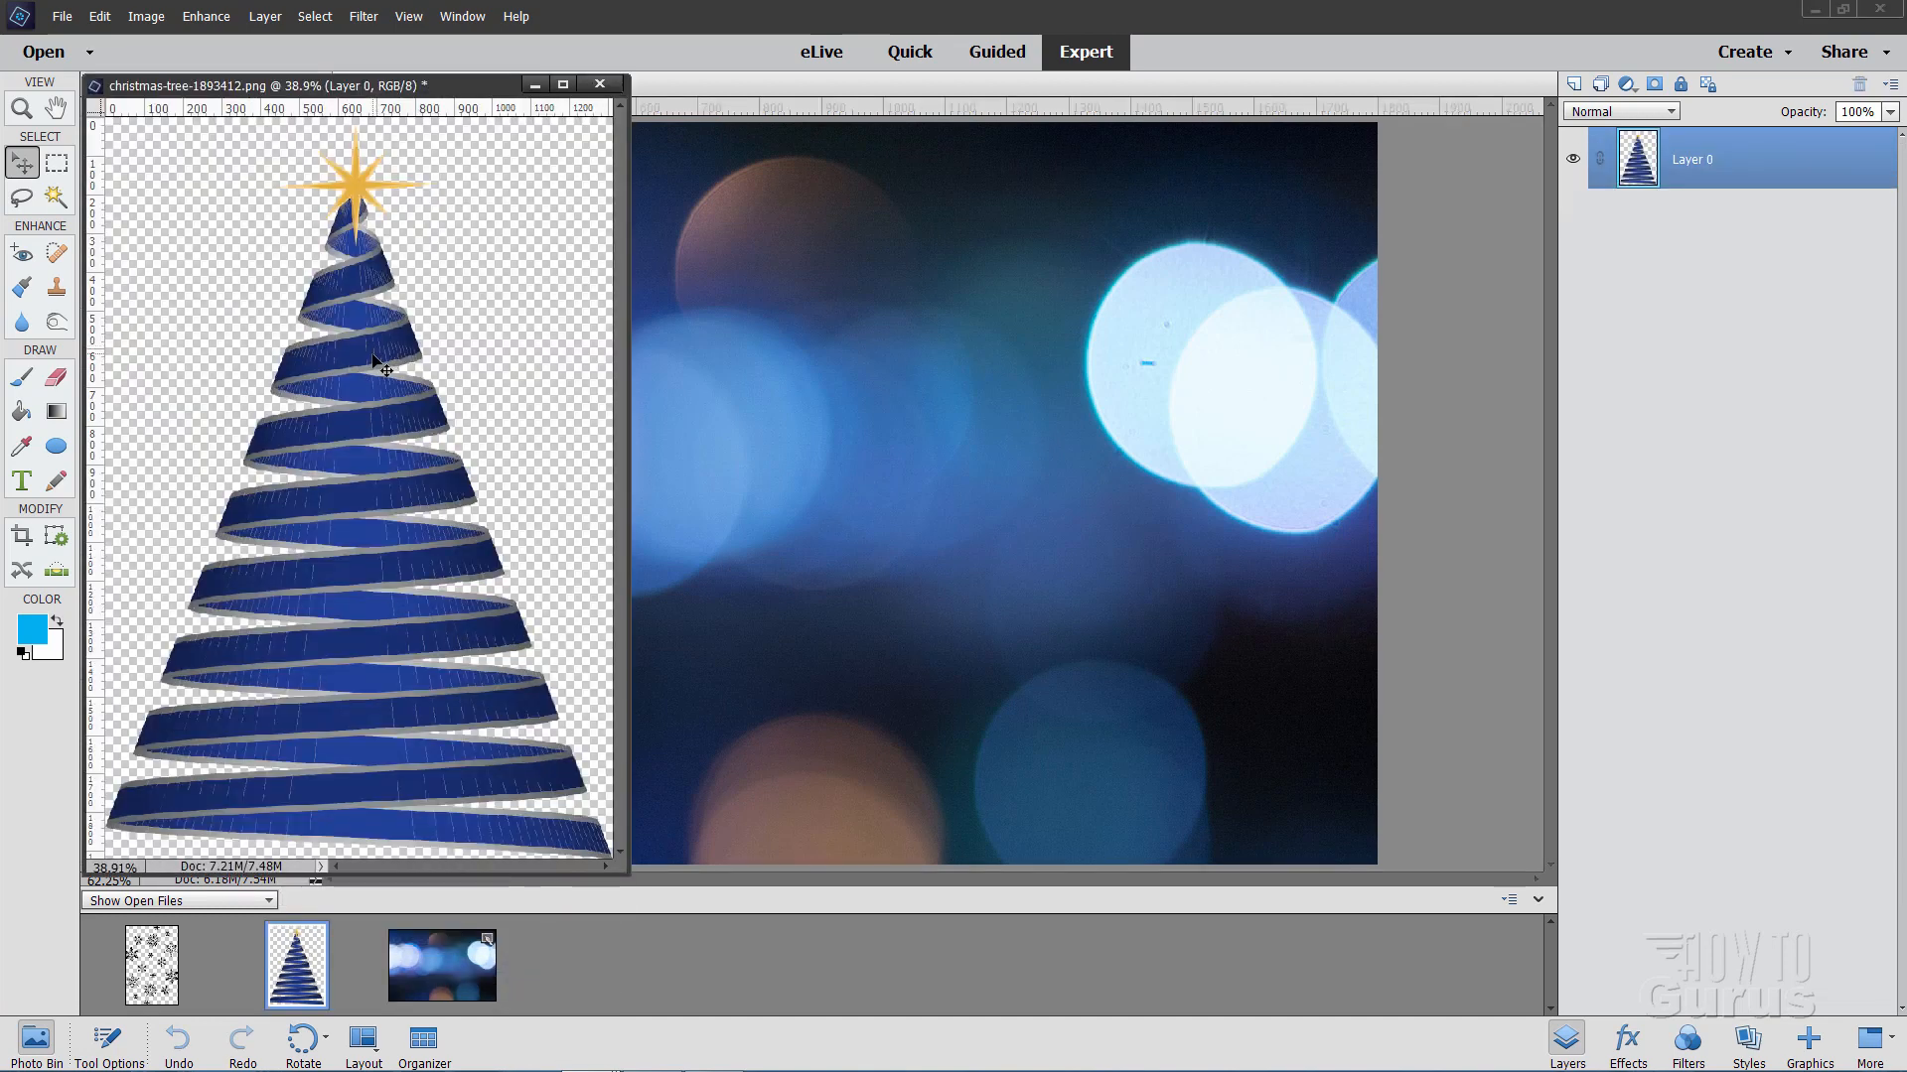
pyautogui.moveTo(461, 88); pyautogui.dragTo(522, 164)
pyautogui.moveTo(1643, 162); pyautogui.dragTo(997, 338)
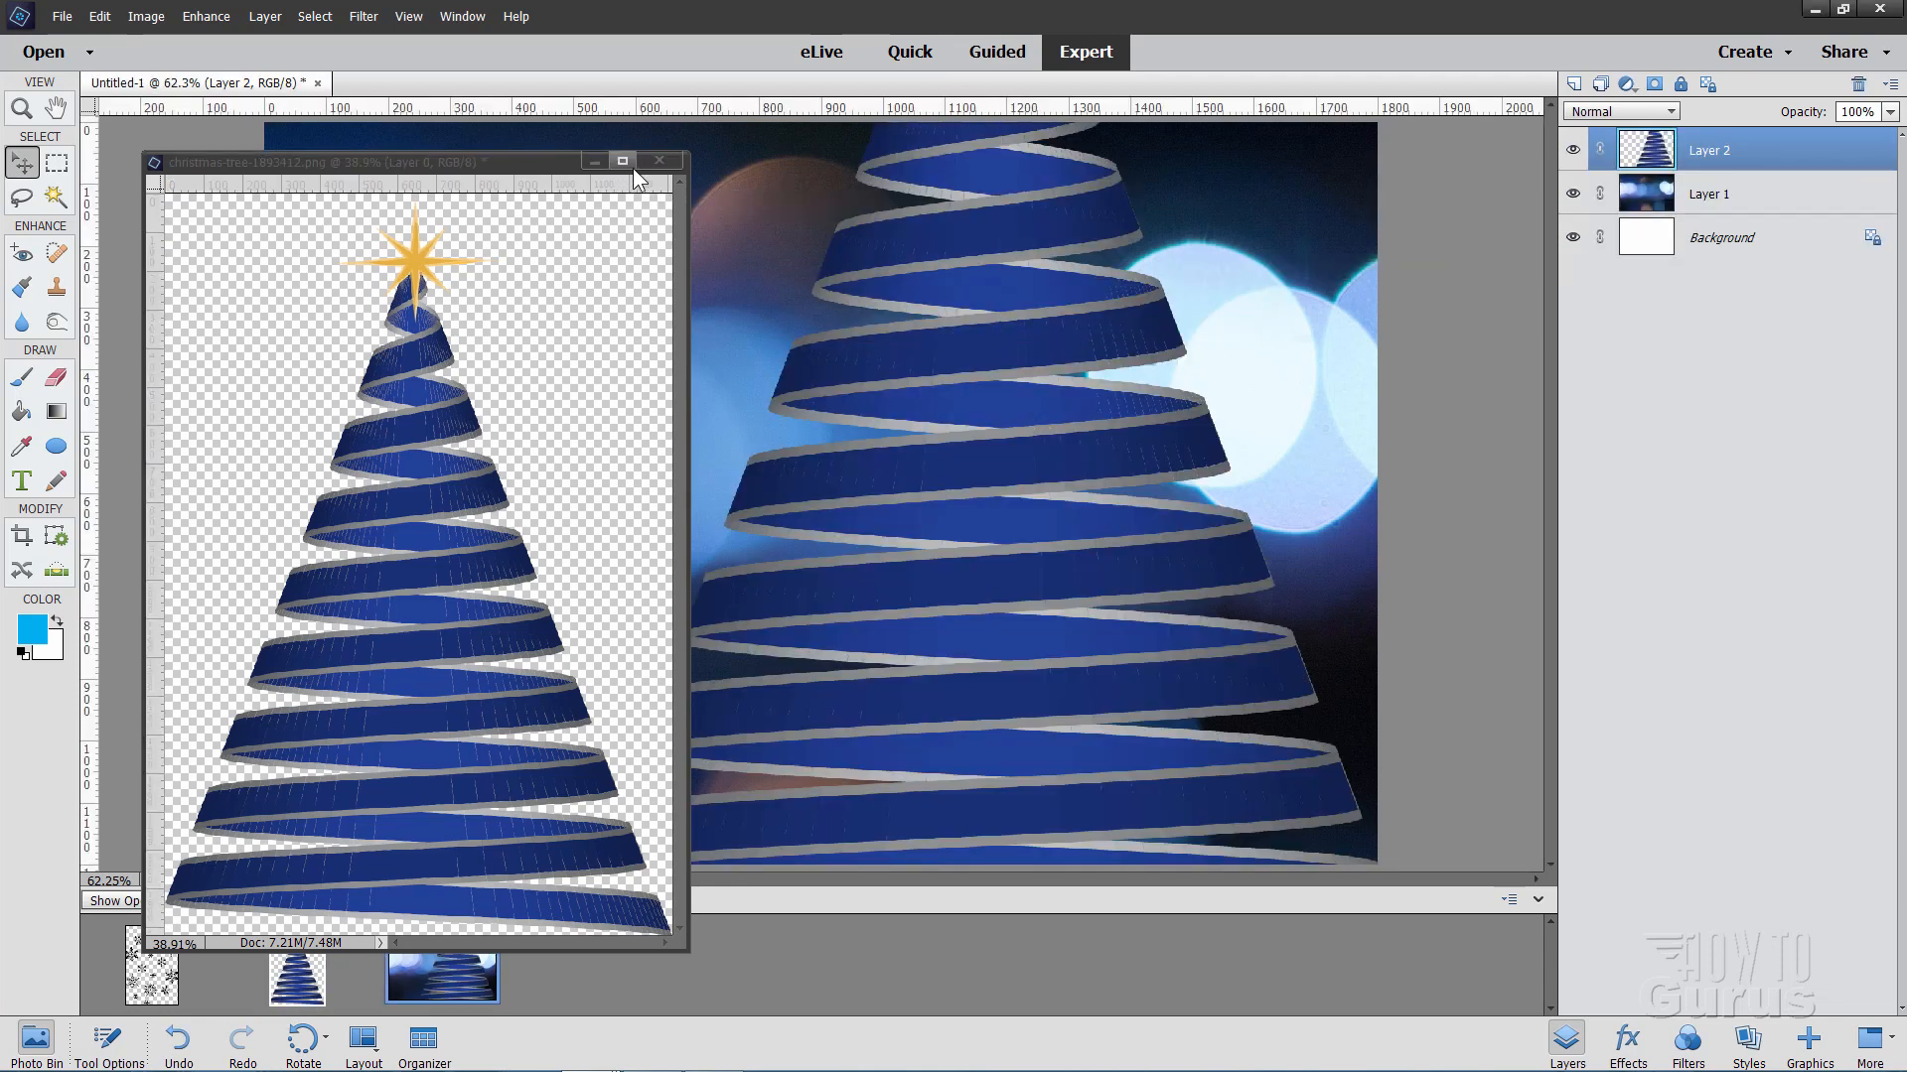
pyautogui.click(658, 161)
# - Scale the Christmas tree layer proportionally to about 57.23% and position it right of center with the whole tree inside the canvas
pyautogui.moveTo(923, 347); pyautogui.dragTo(868, 425)
pyautogui.moveTo(857, 348); pyautogui.dragTo(819, 401)
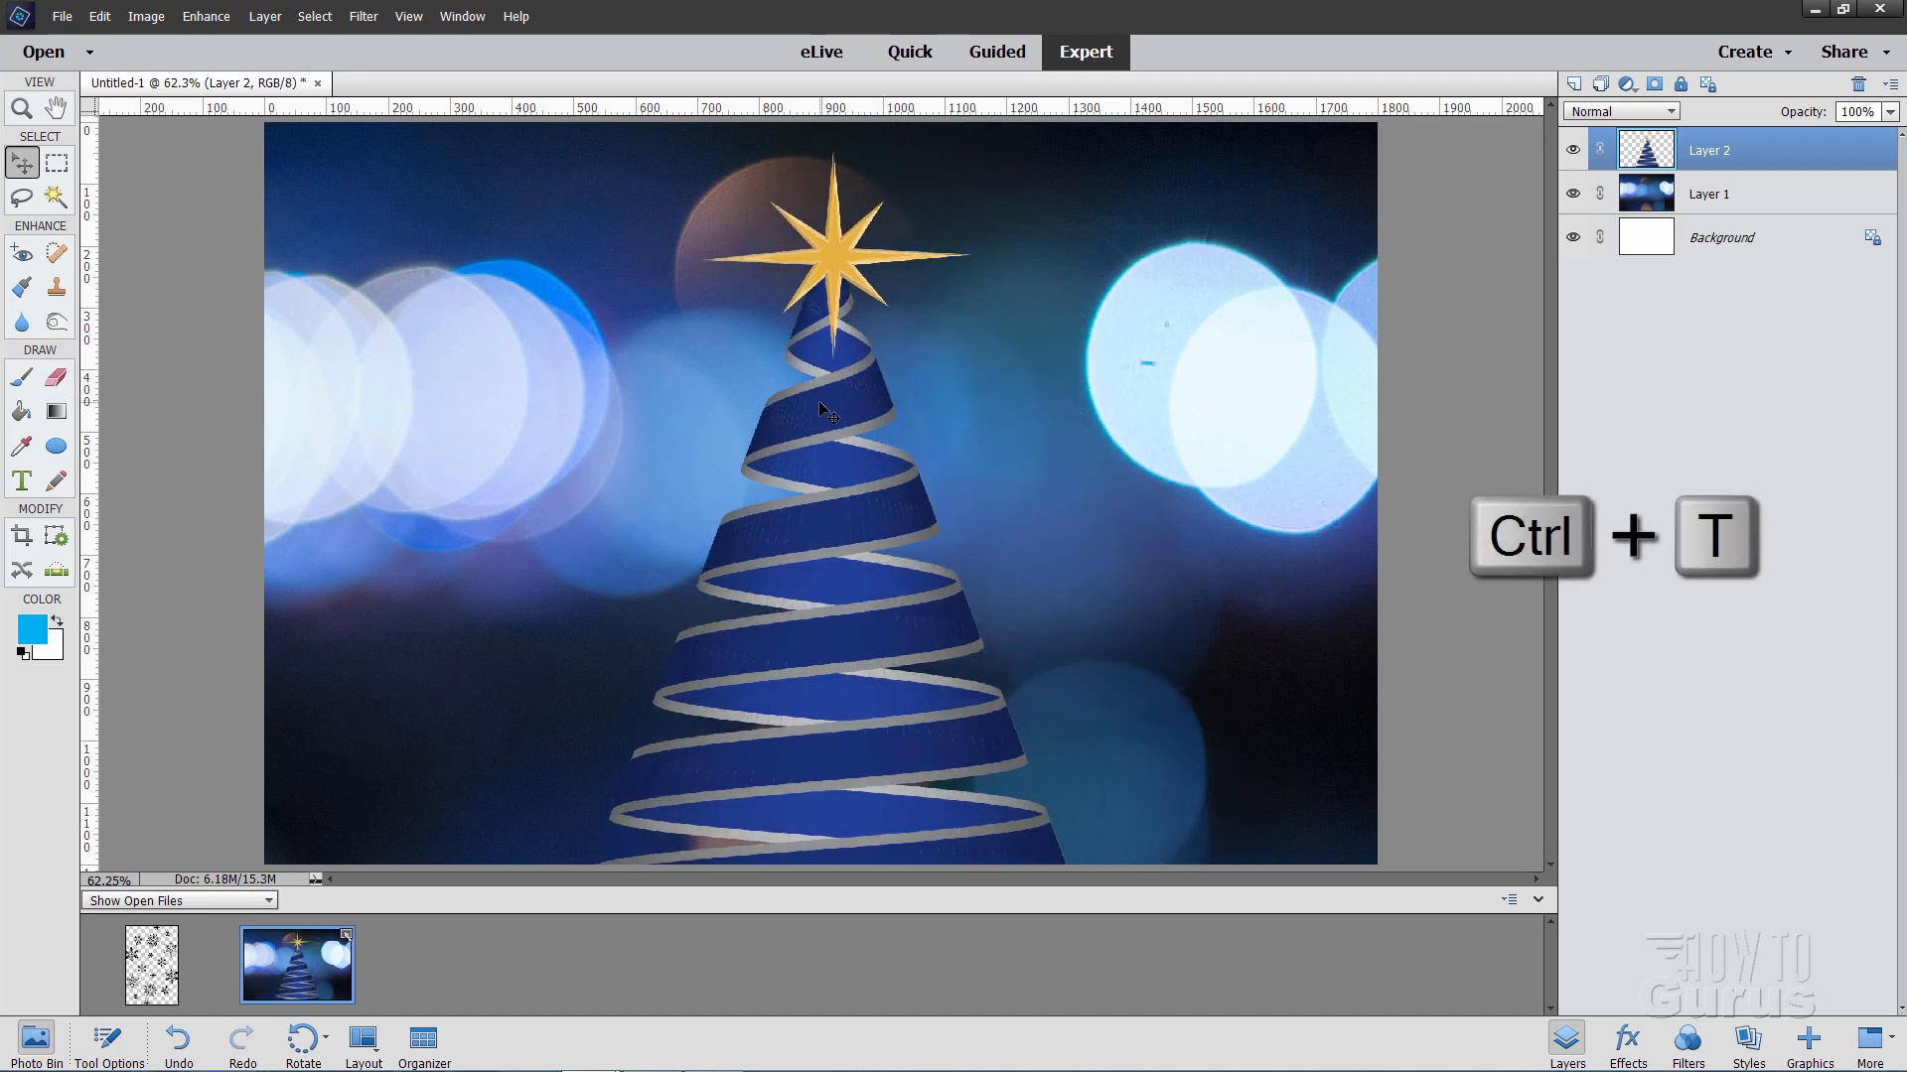
pyautogui.hotkey('ctrl', 't')
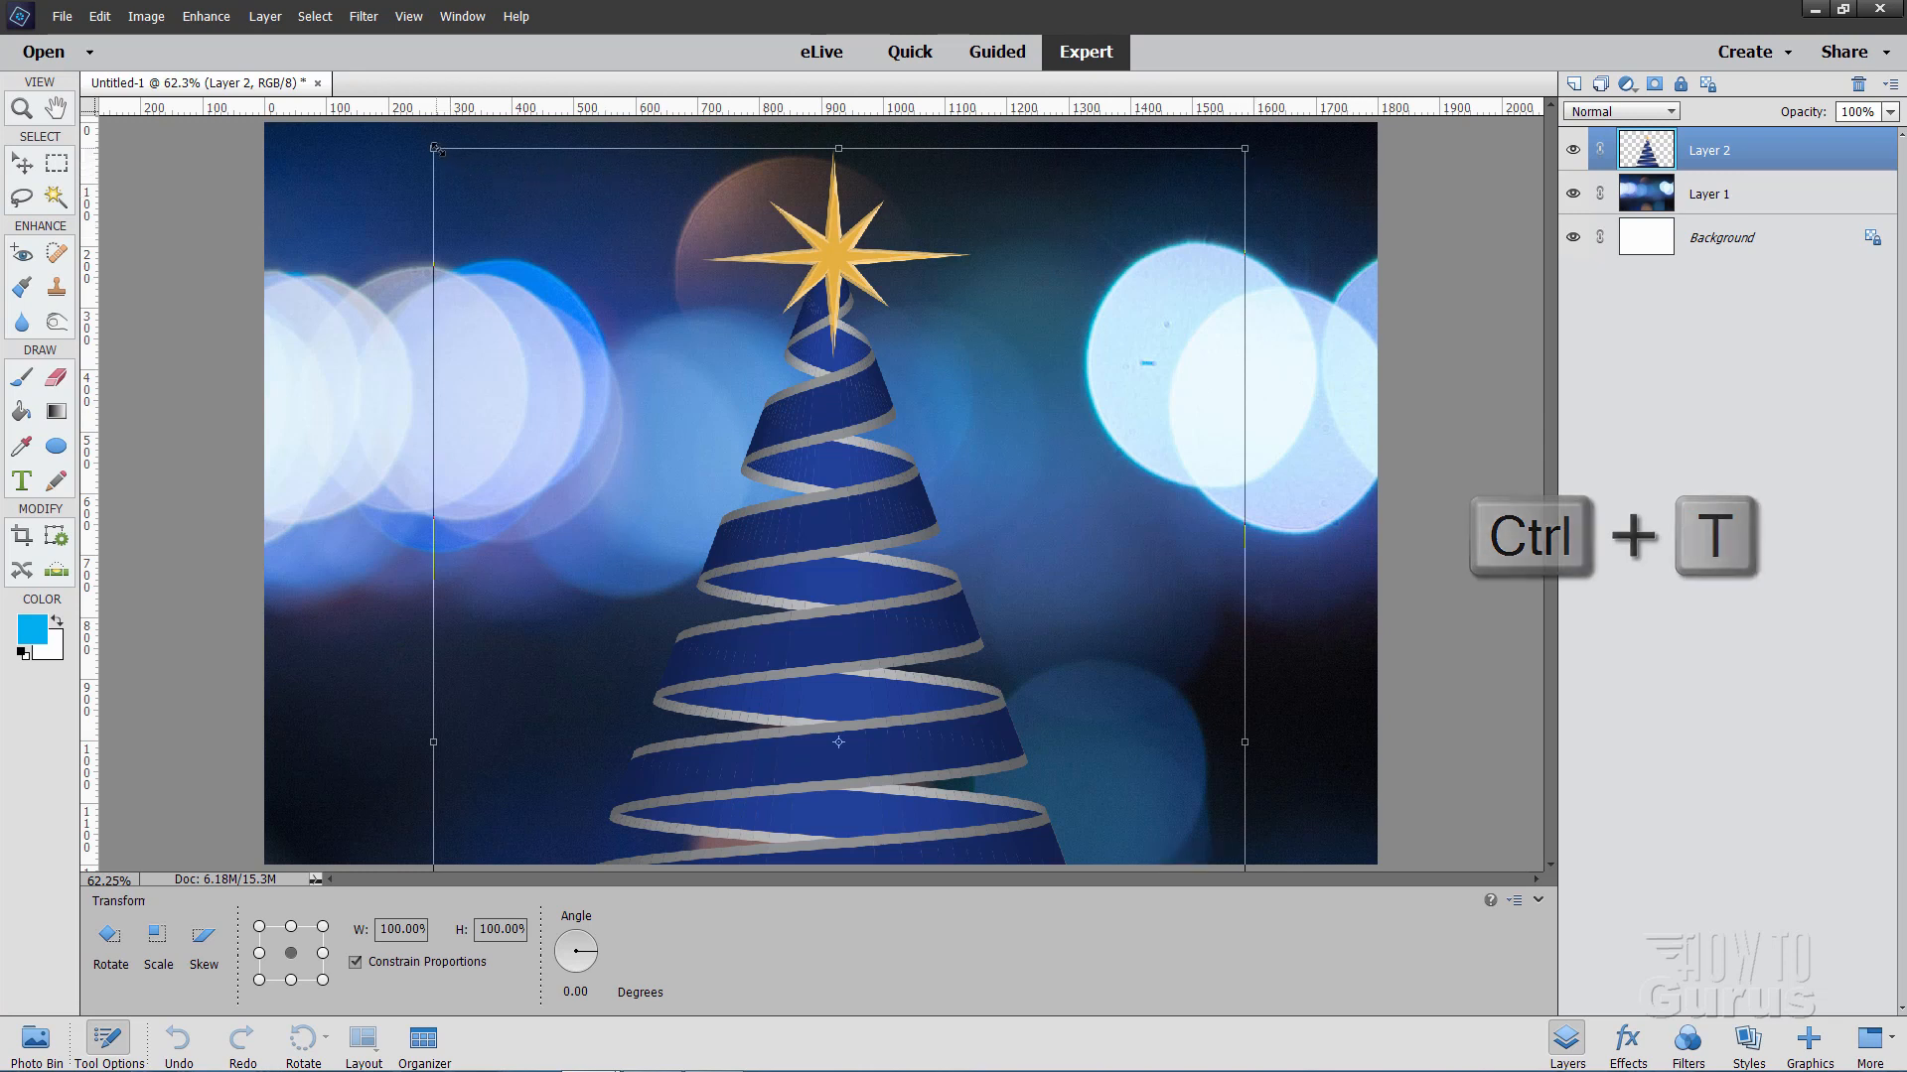
pyautogui.moveTo(441, 157); pyautogui.dragTo(744, 497)
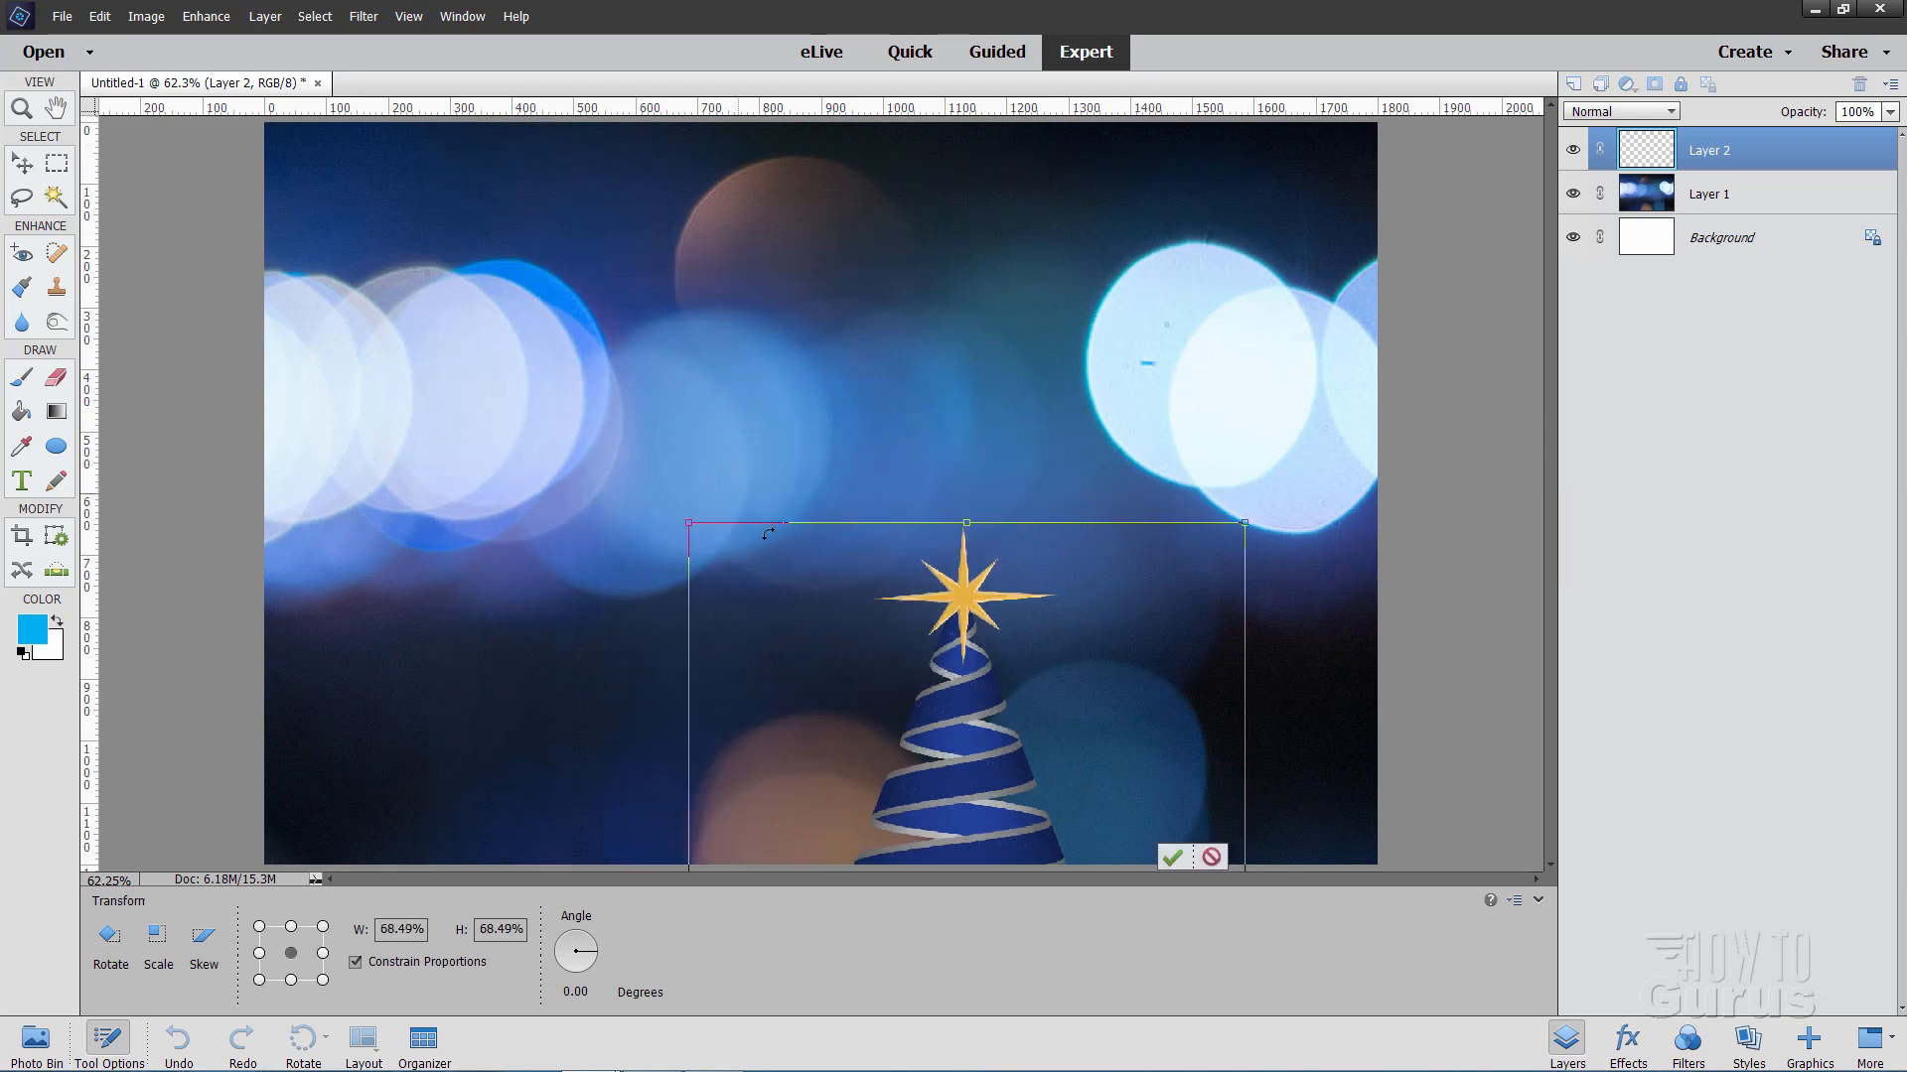
pyautogui.moveTo(944, 689); pyautogui.dragTo(979, 381)
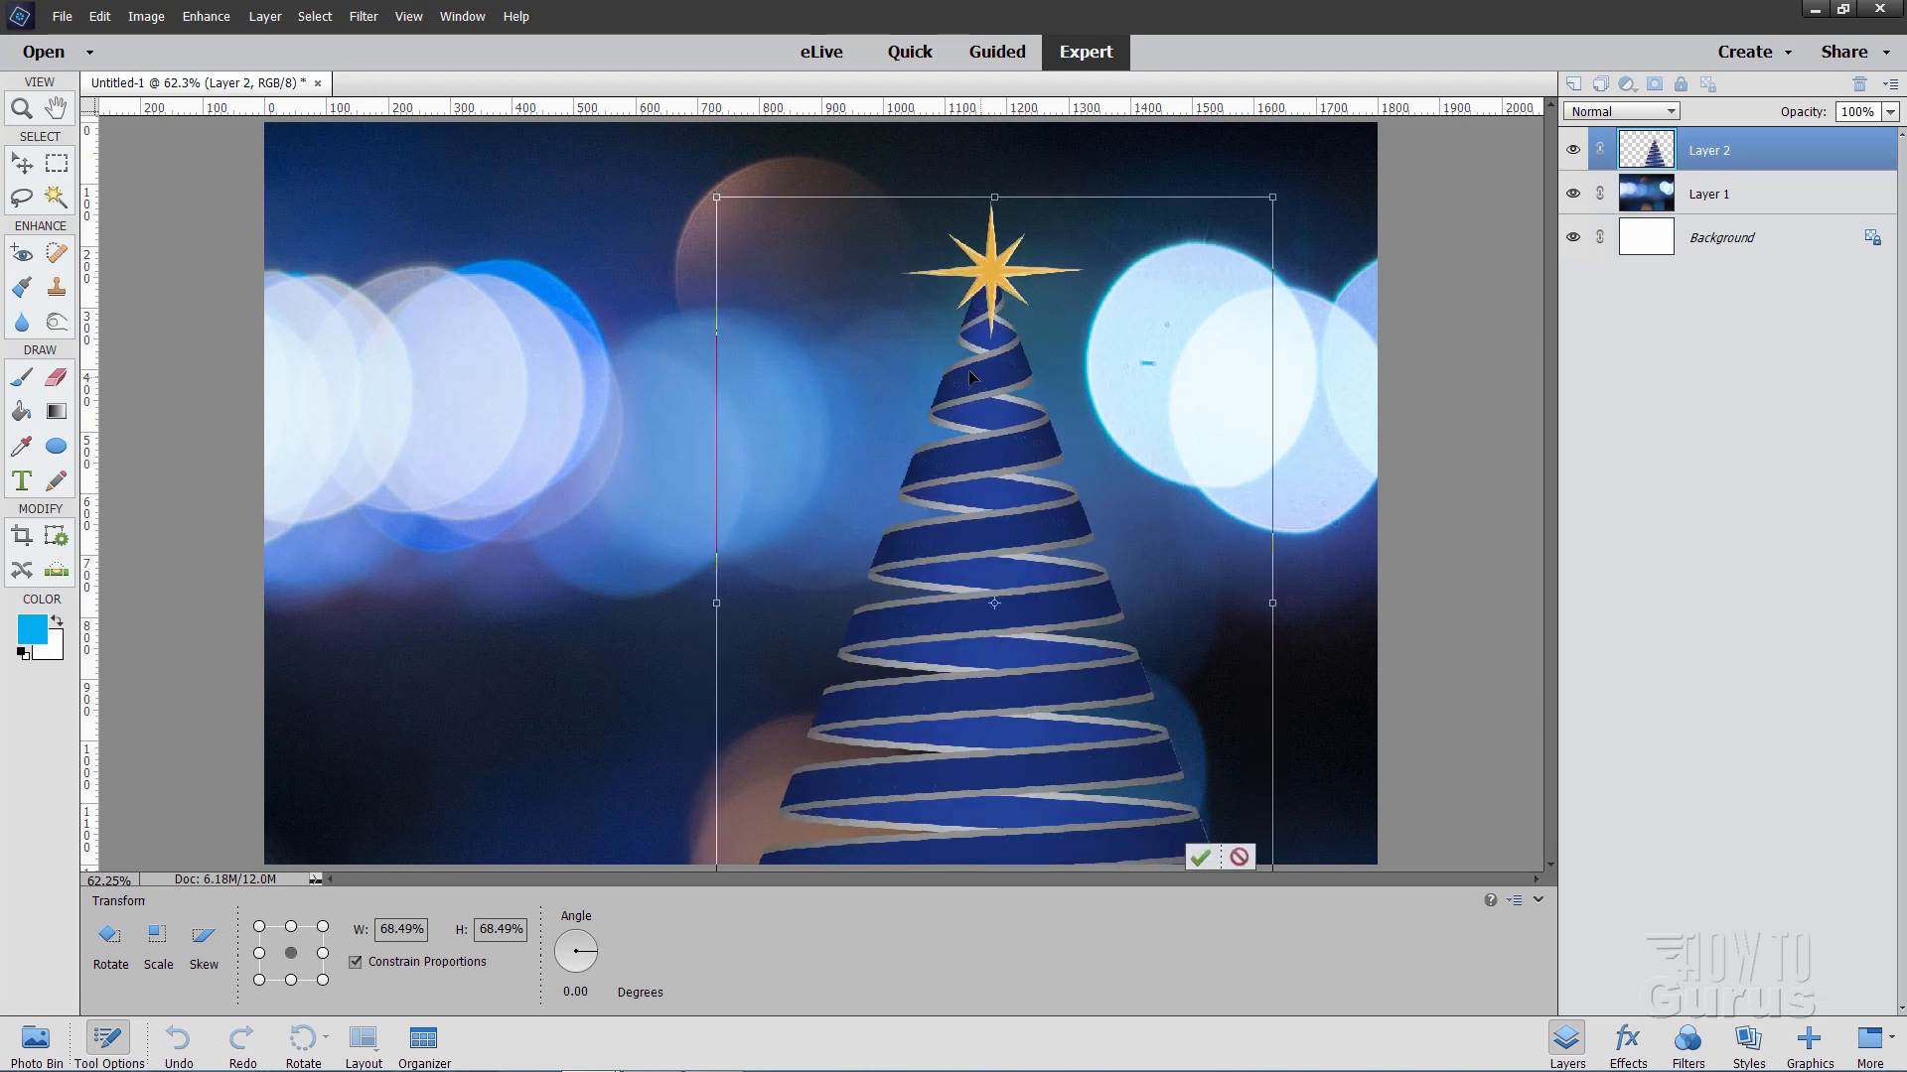
pyautogui.moveTo(717, 198); pyautogui.dragTo(791, 306)
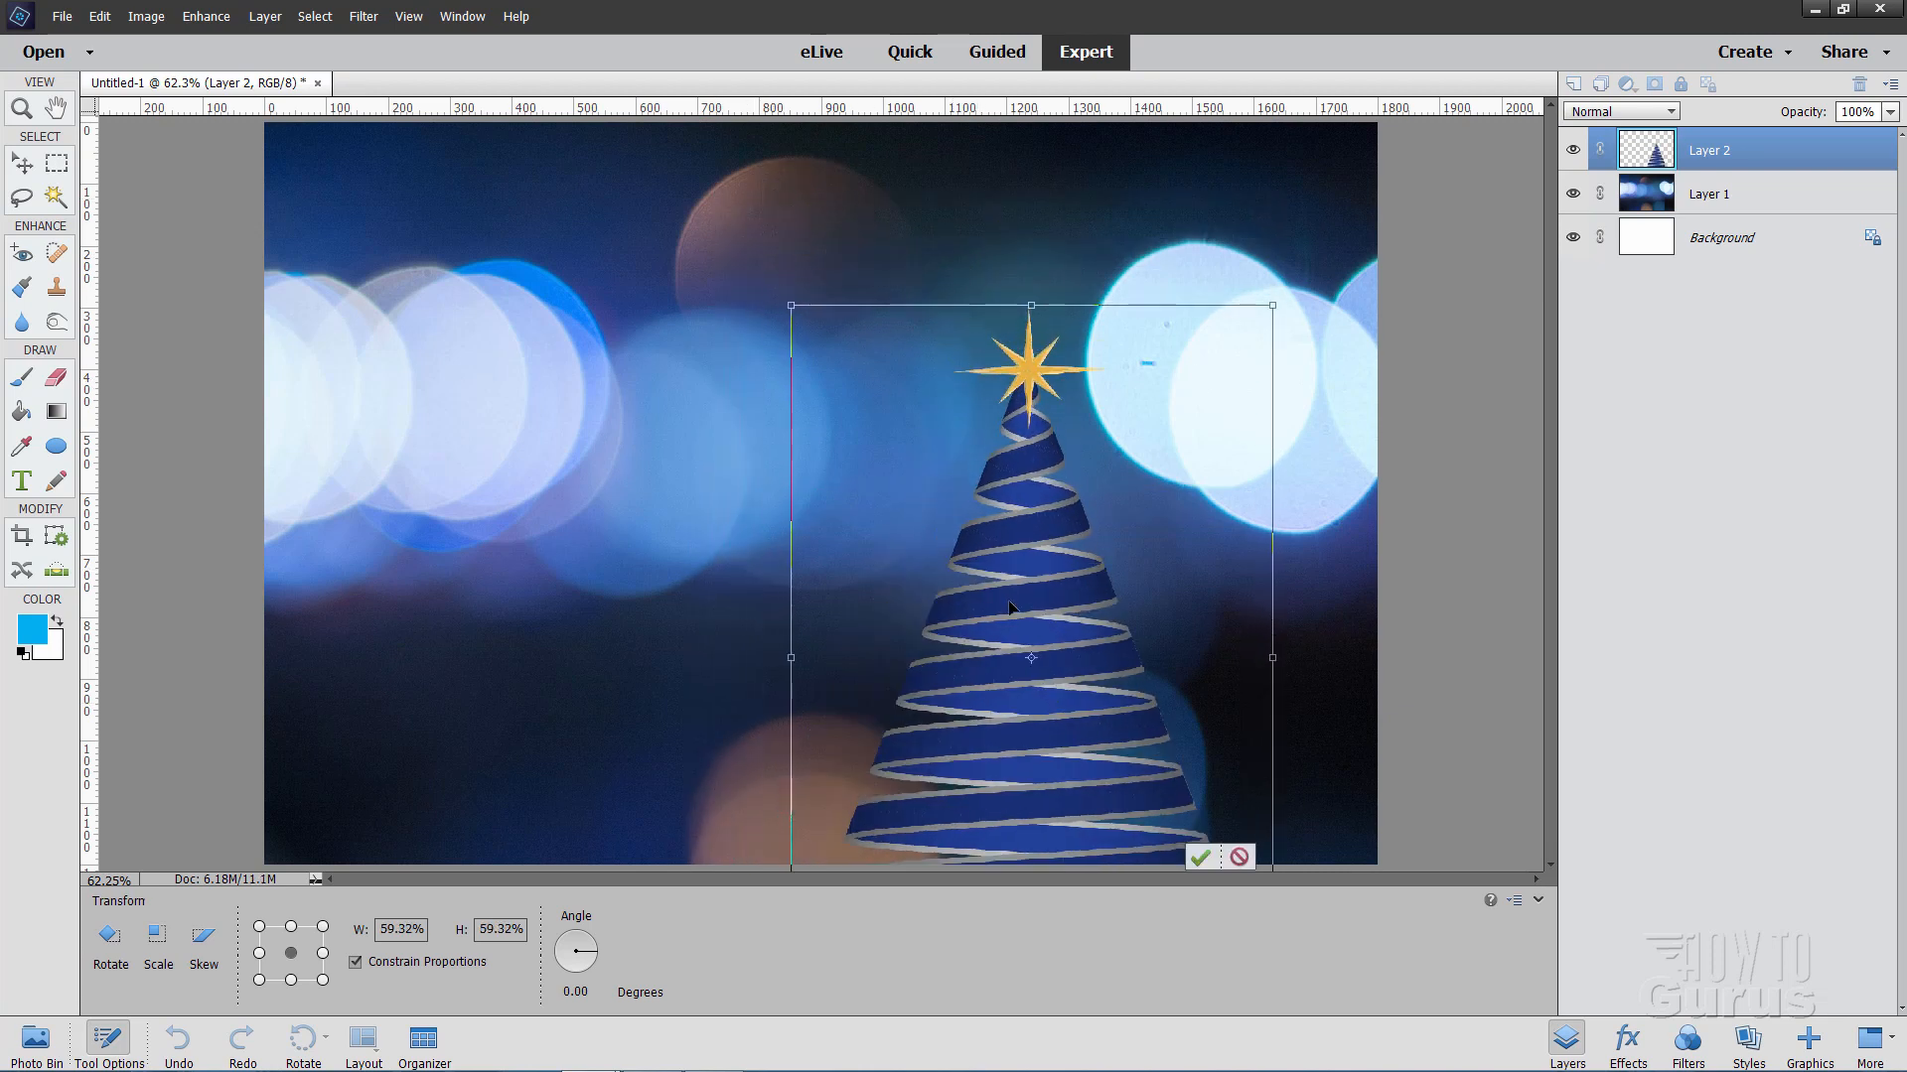
pyautogui.moveTo(1016, 604); pyautogui.dragTo(1041, 459)
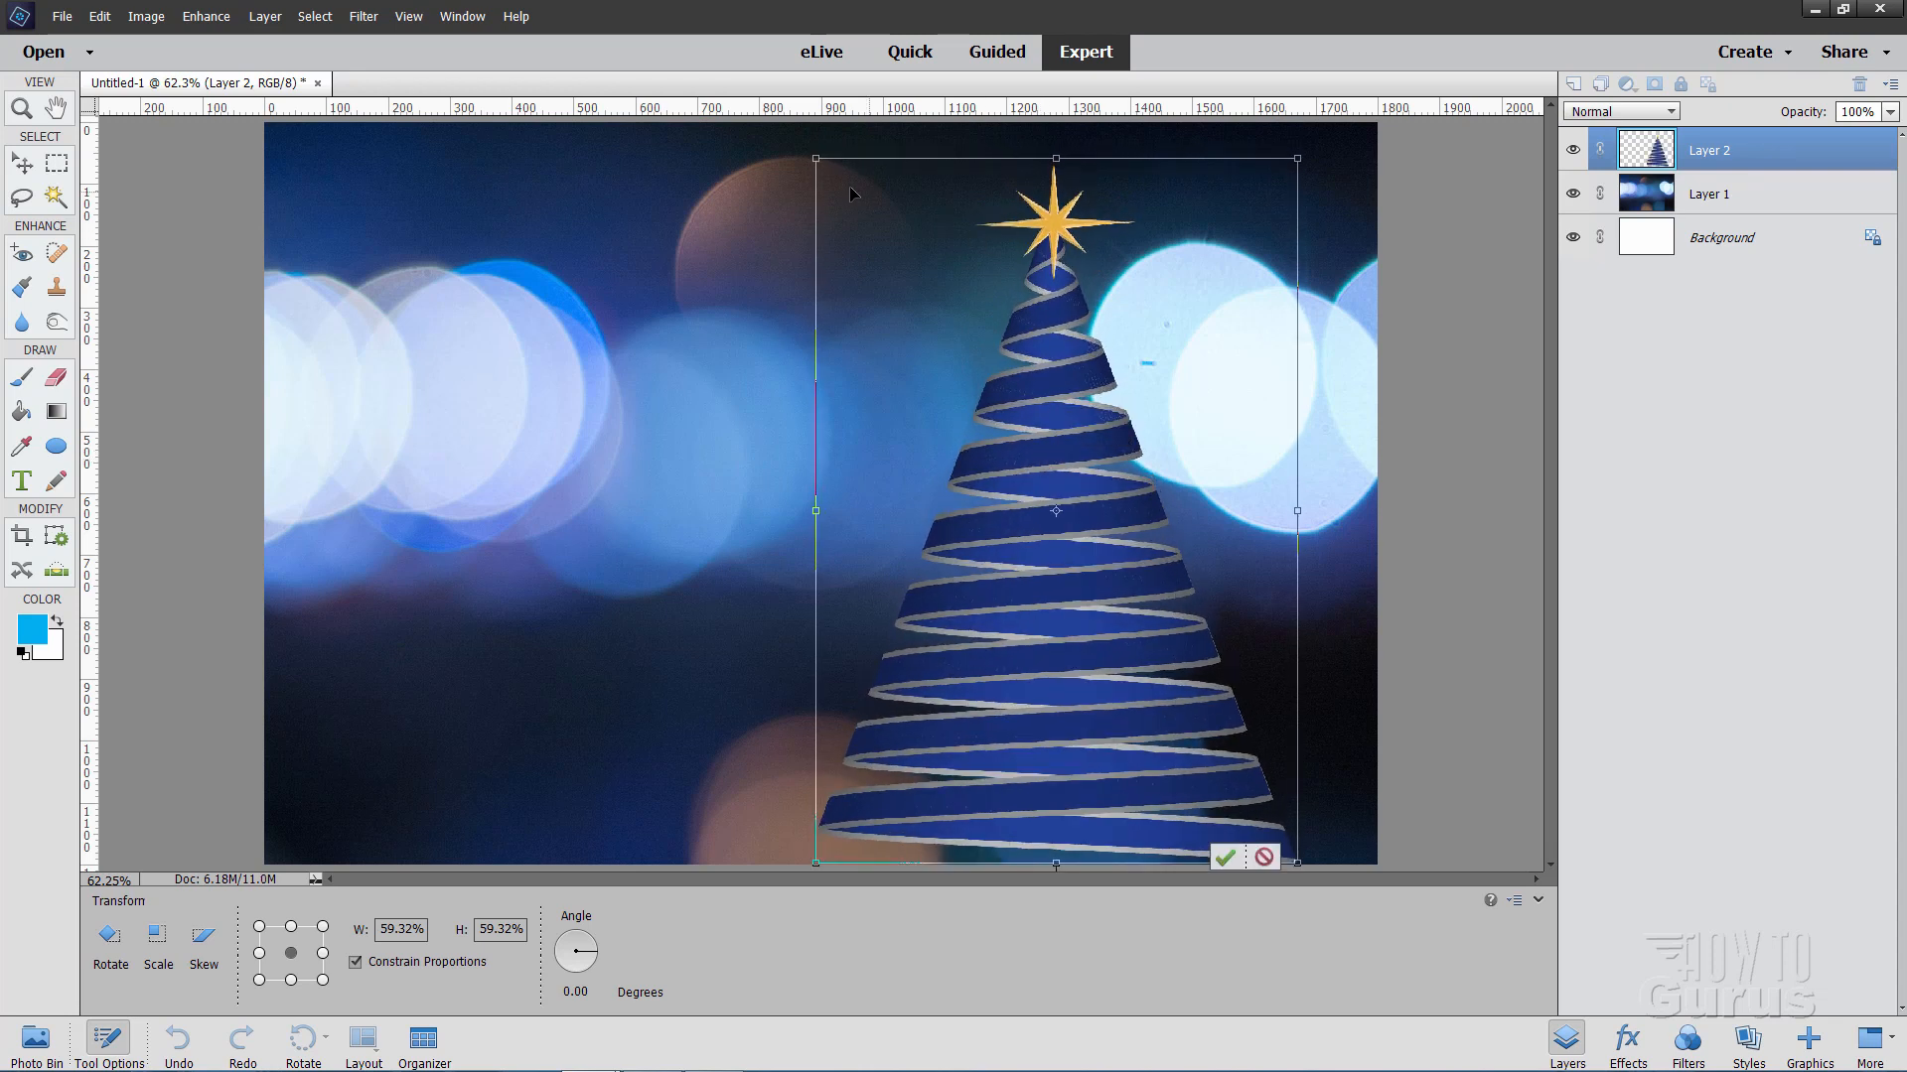
pyautogui.moveTo(820, 169); pyautogui.dragTo(839, 196)
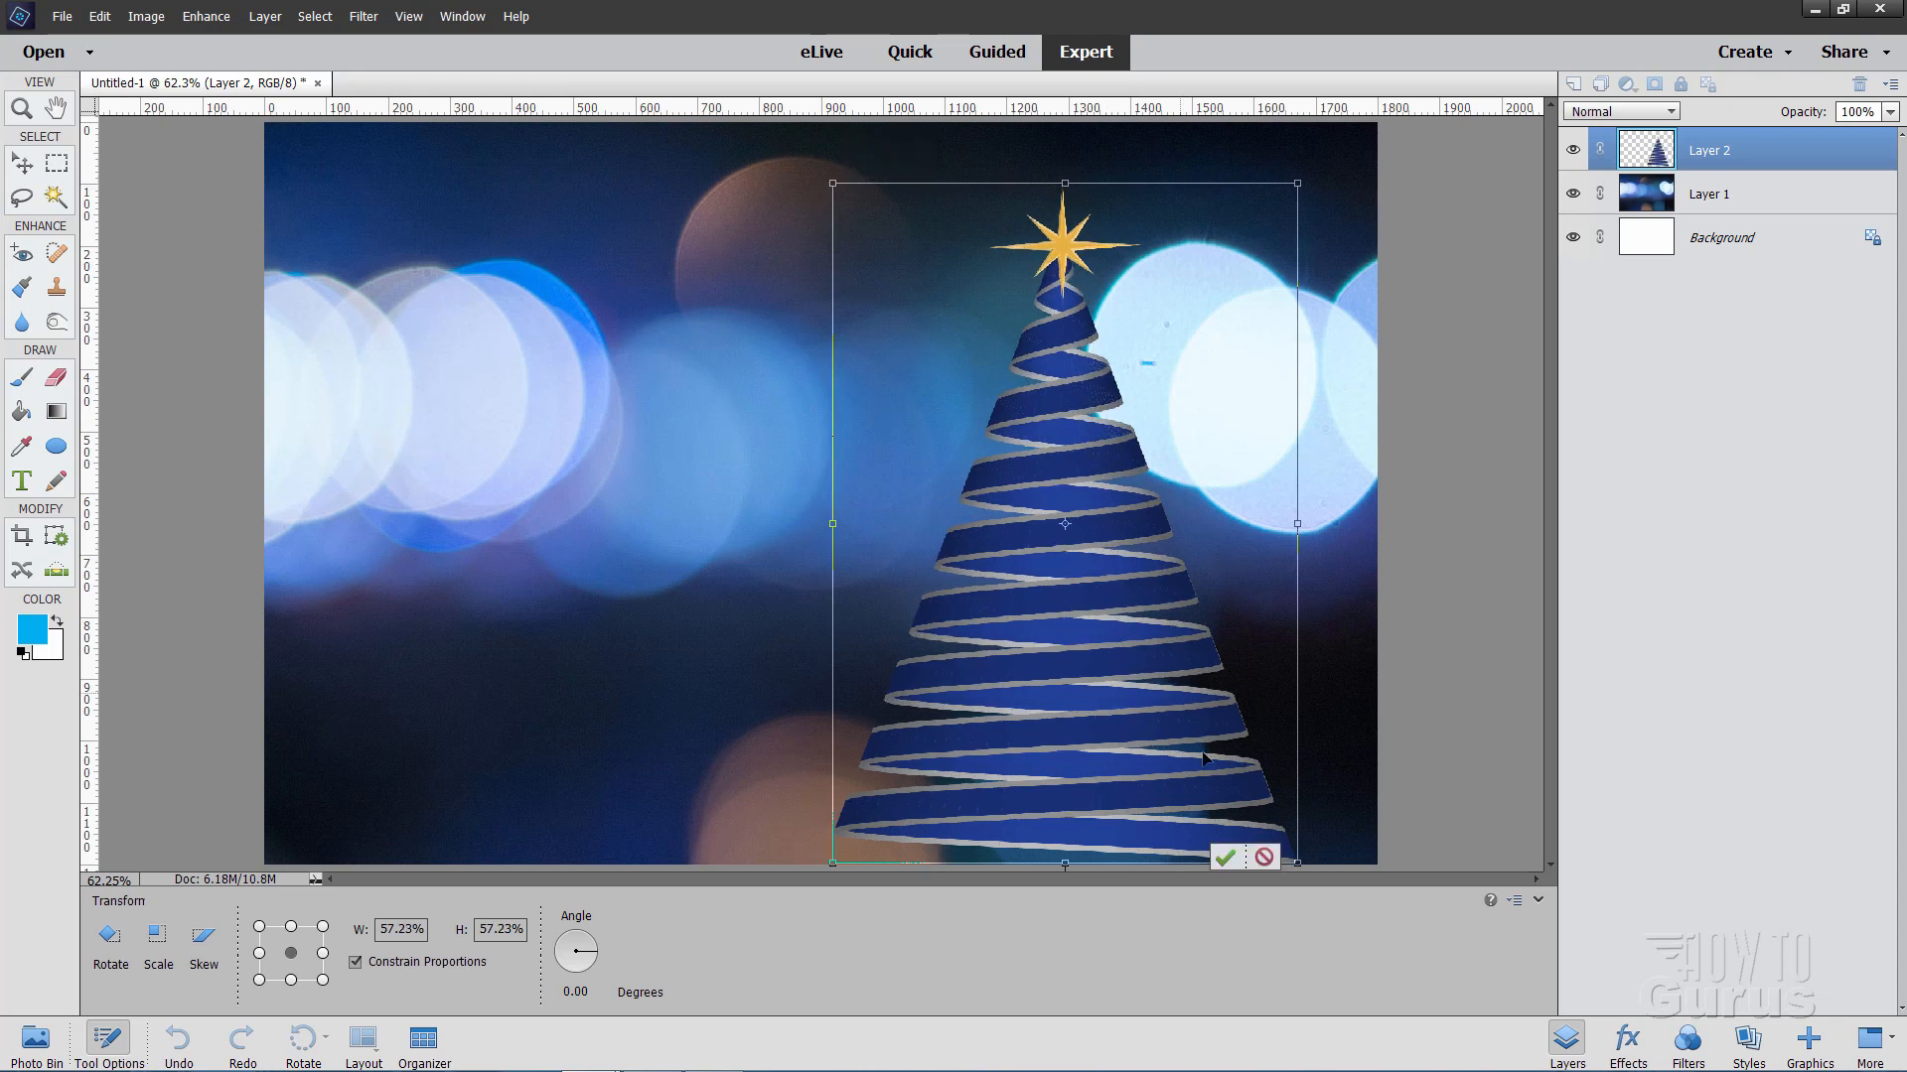
pyautogui.click(1225, 856)
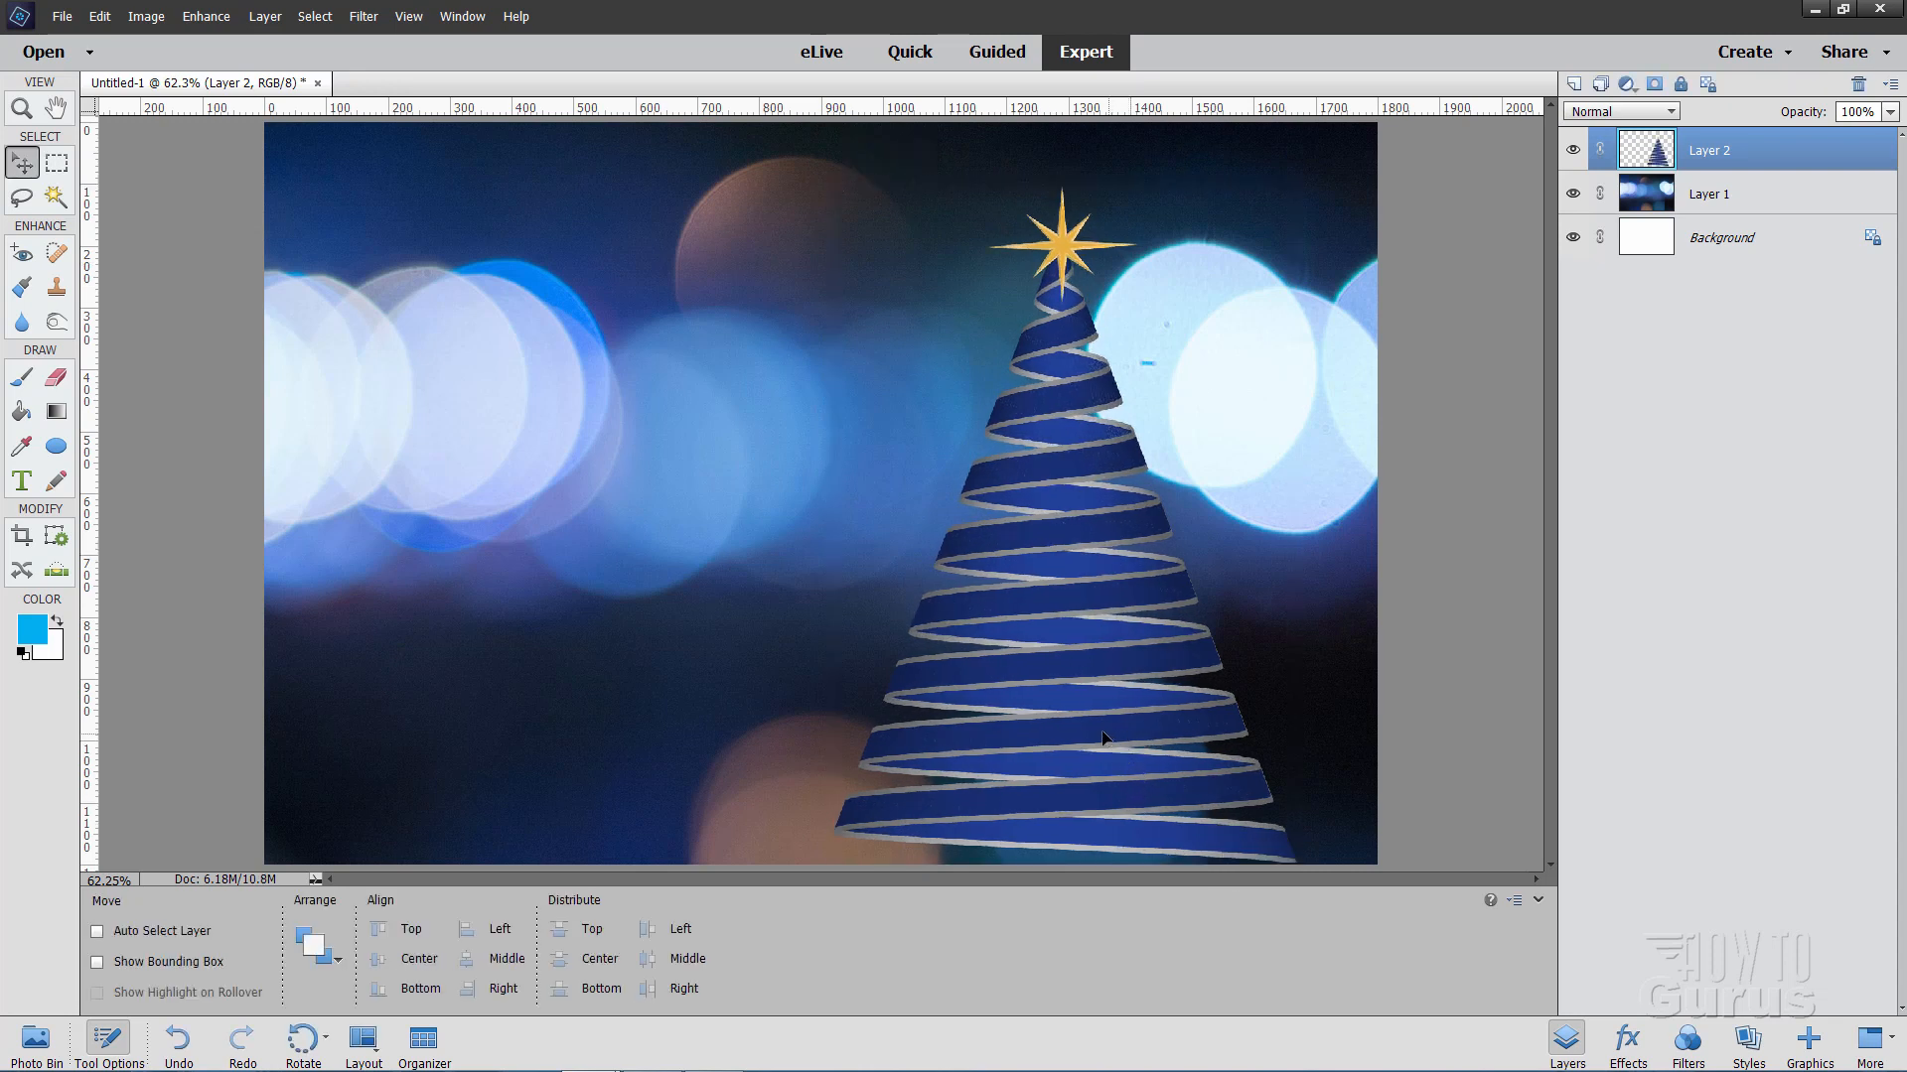
pyautogui.moveTo(1113, 741); pyautogui.dragTo(1102, 735)
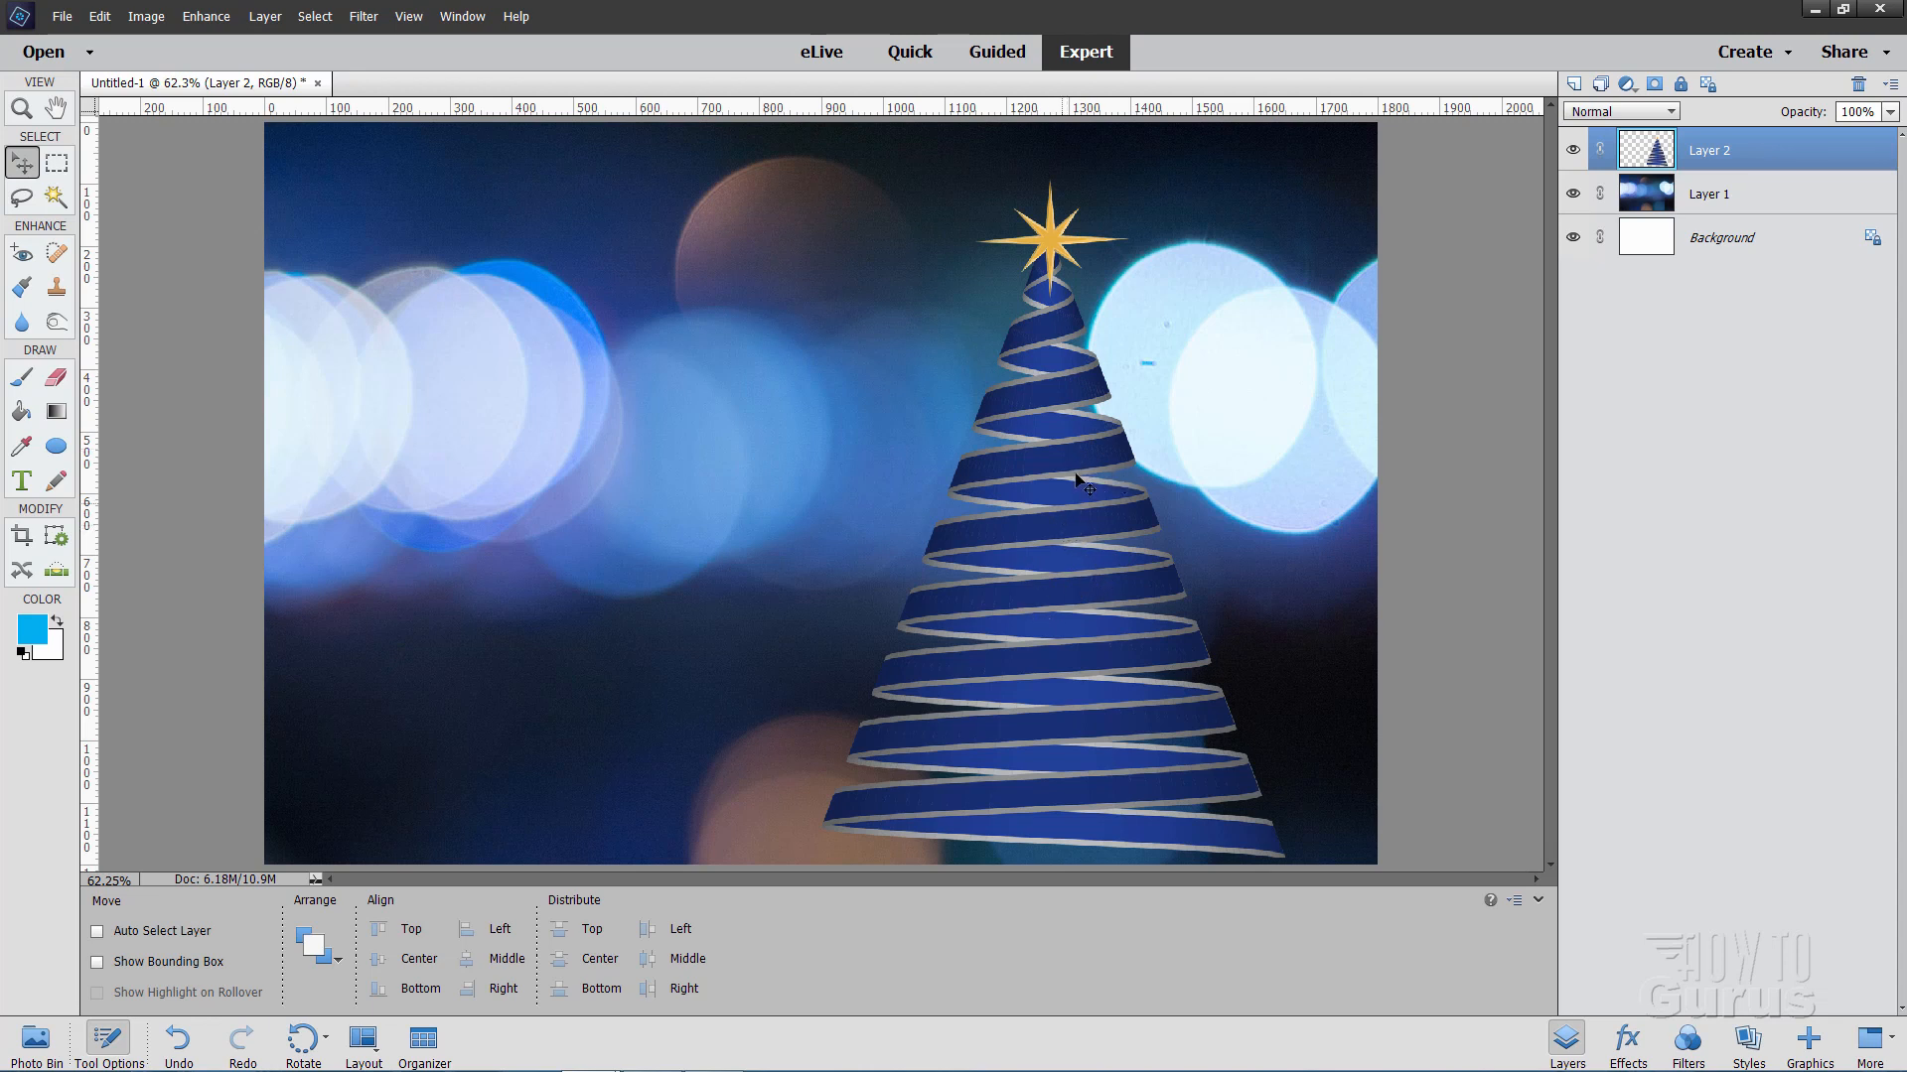
# - Select the tree's outline by inverting a Magic Wand selection of the transparent area, and add a layer mask to Layer 2 from it
pyautogui.click(56, 198)
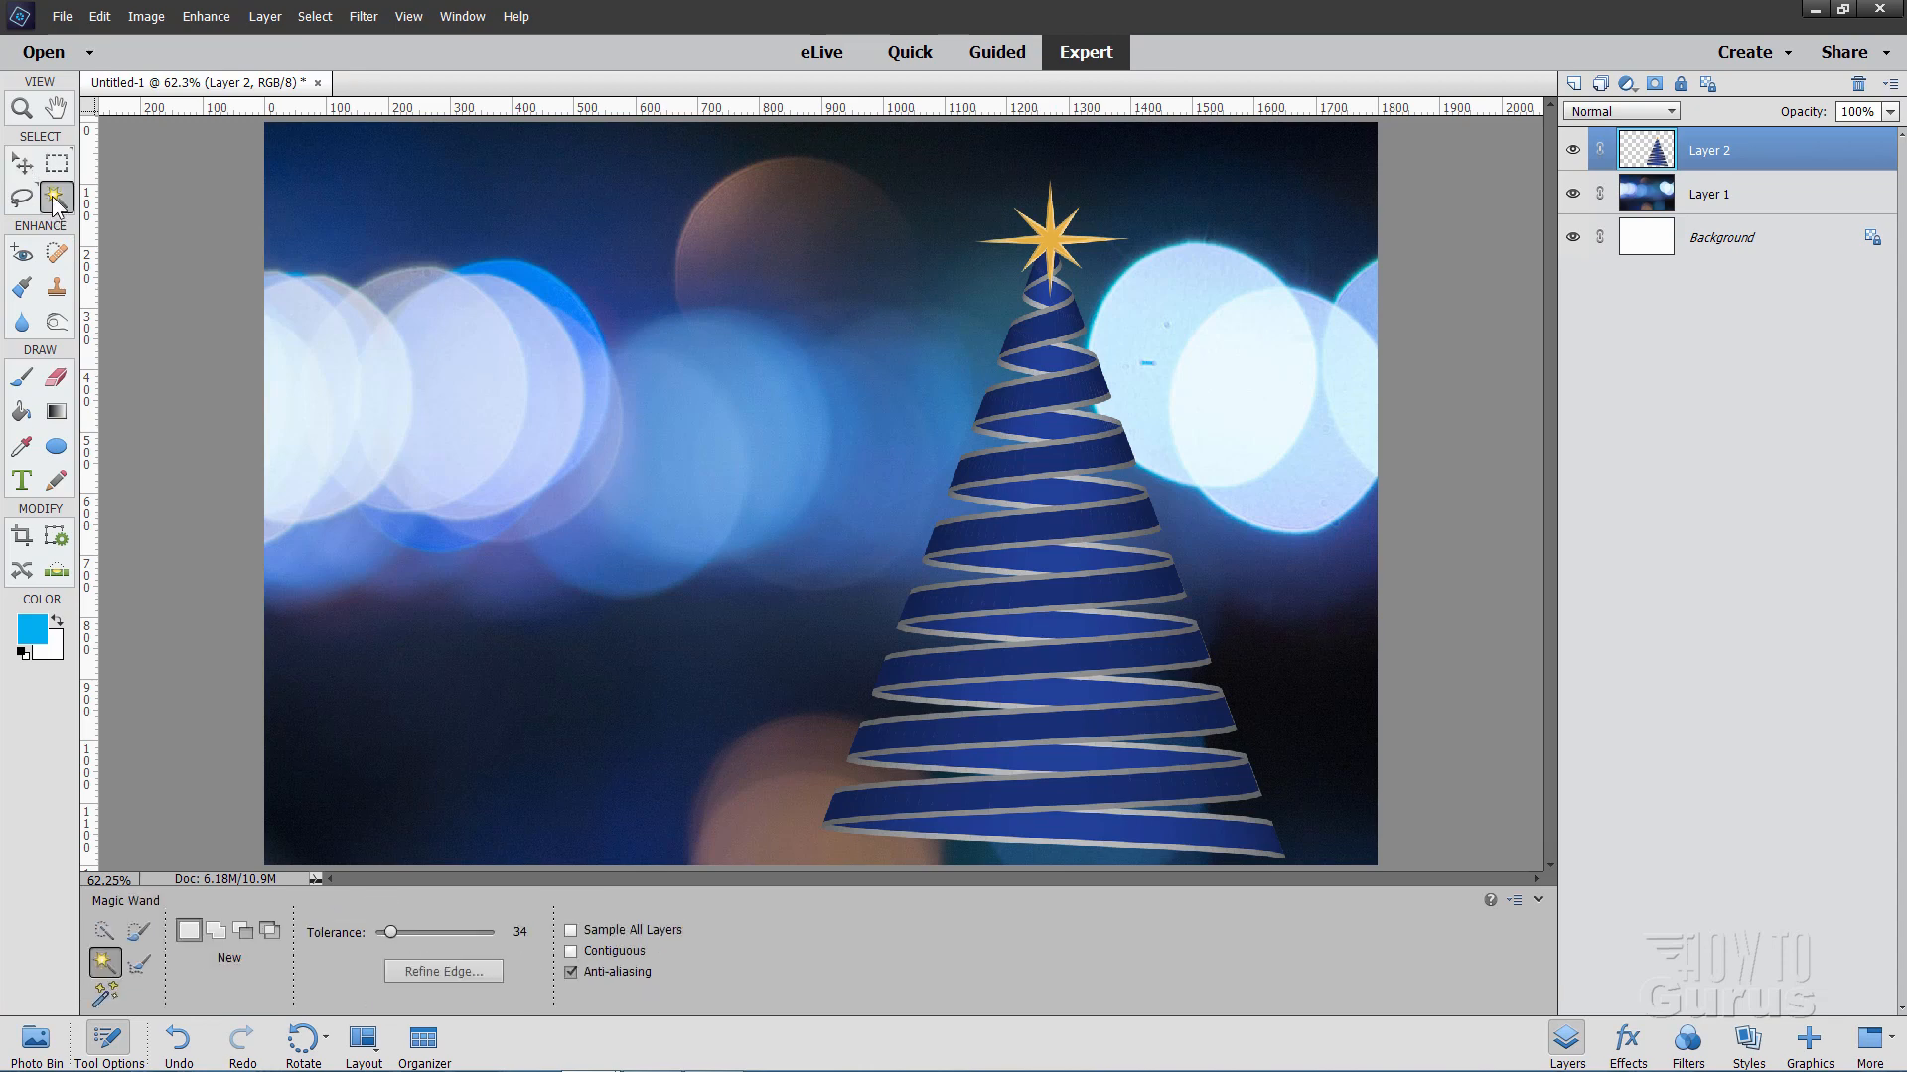
pyautogui.click(751, 372)
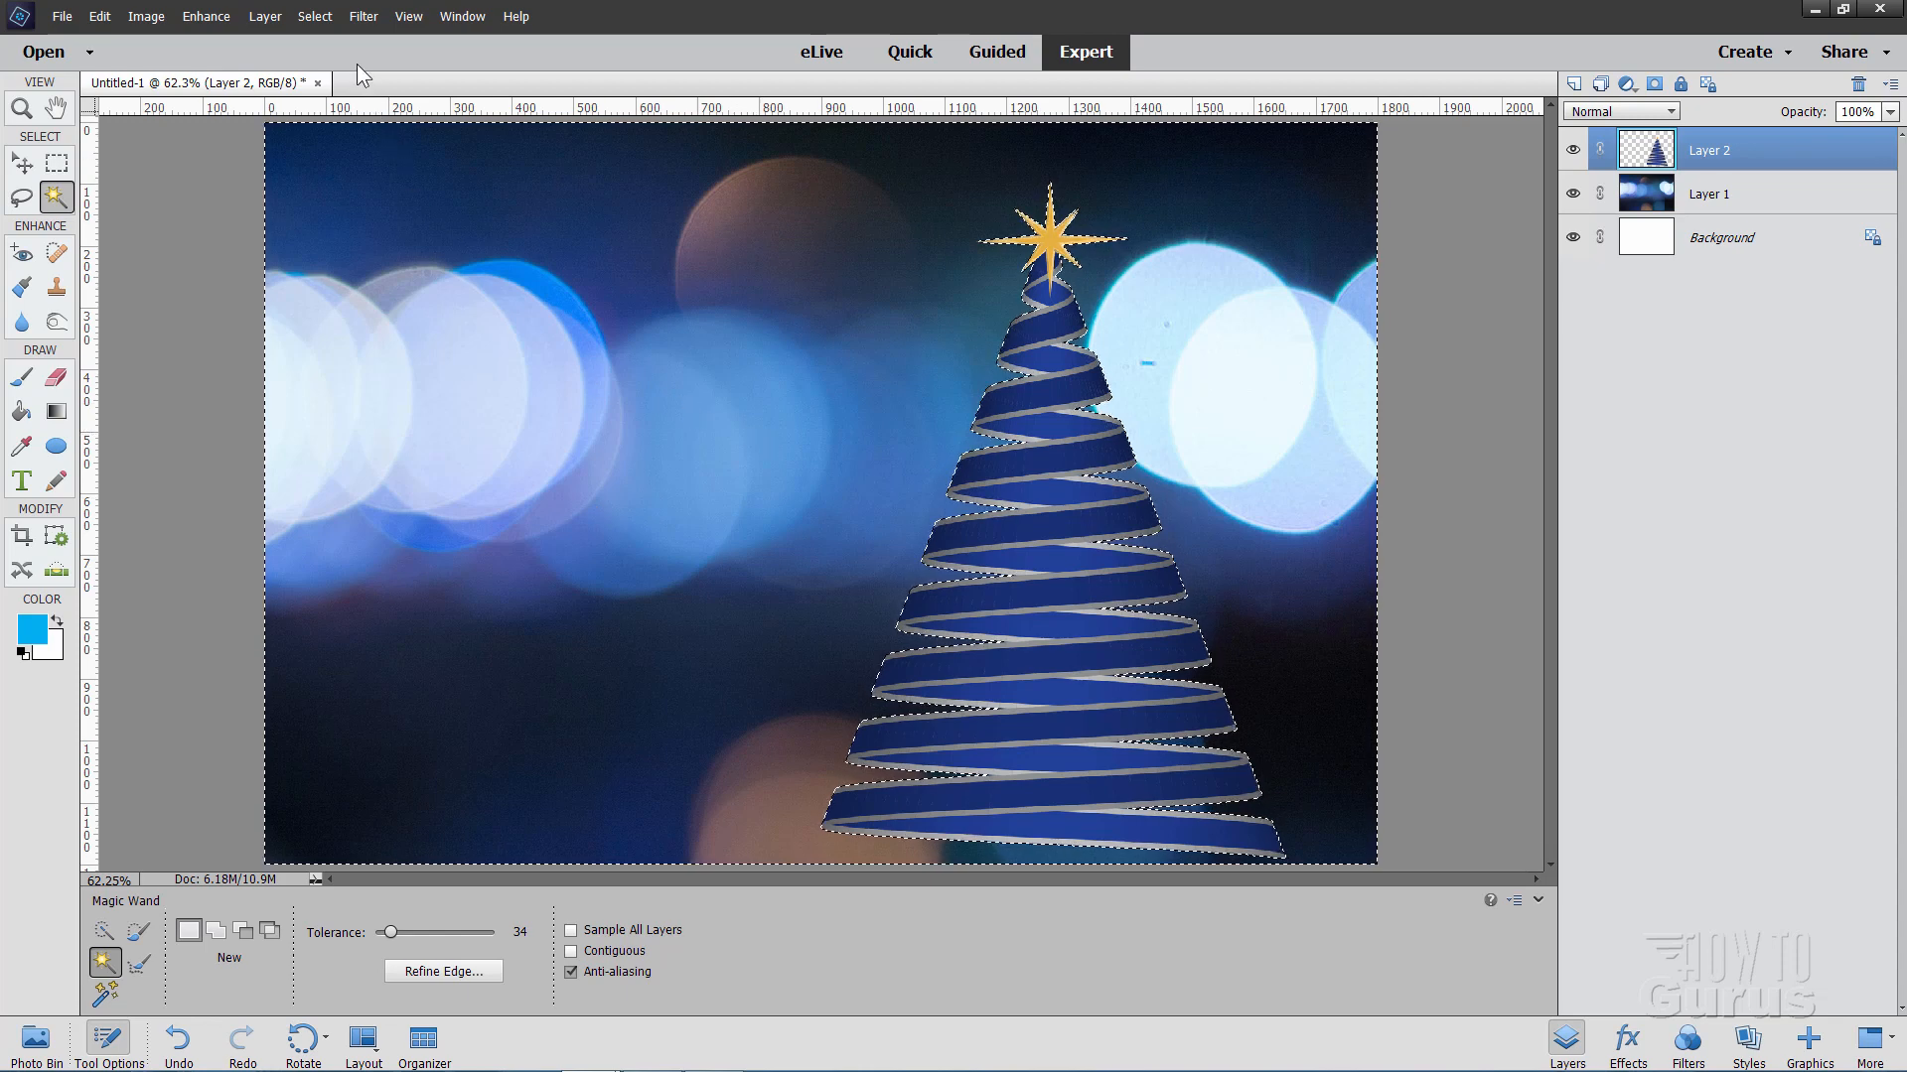
pyautogui.click(314, 17)
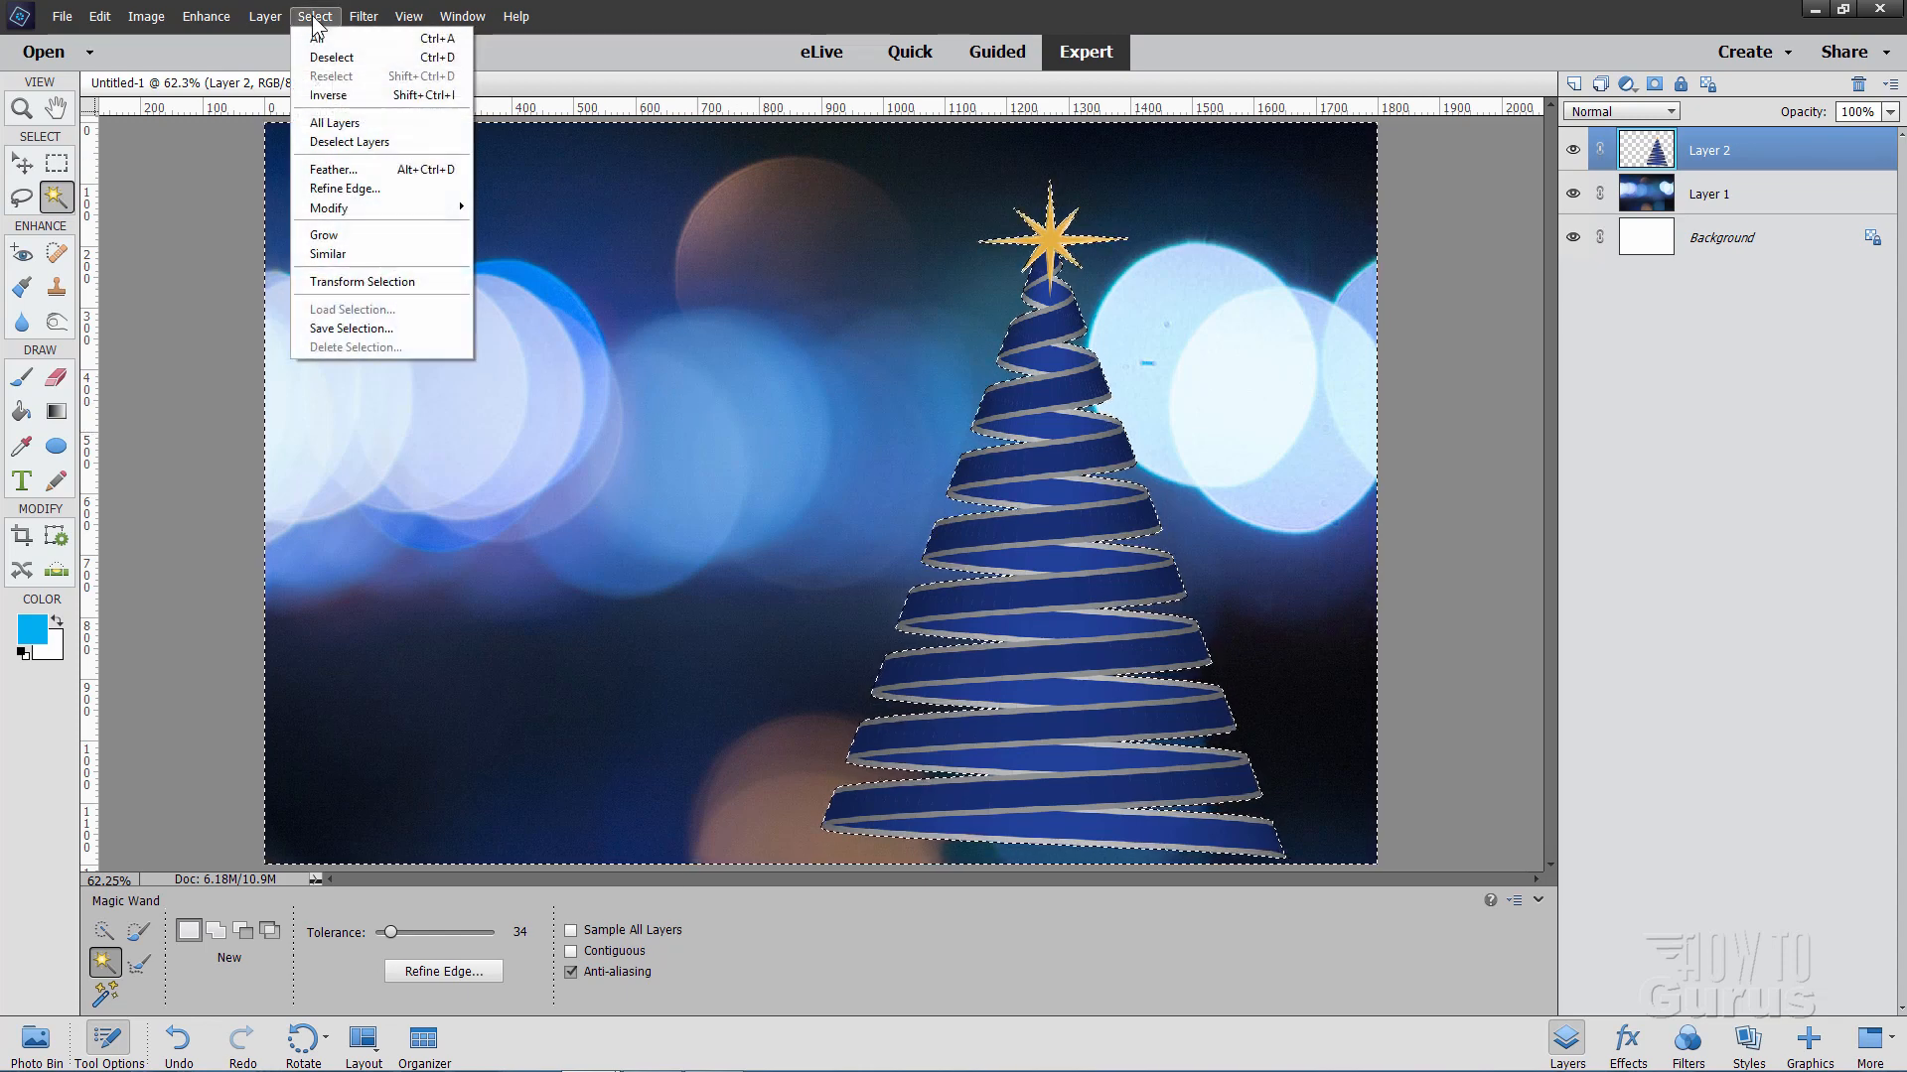
pyautogui.click(335, 95)
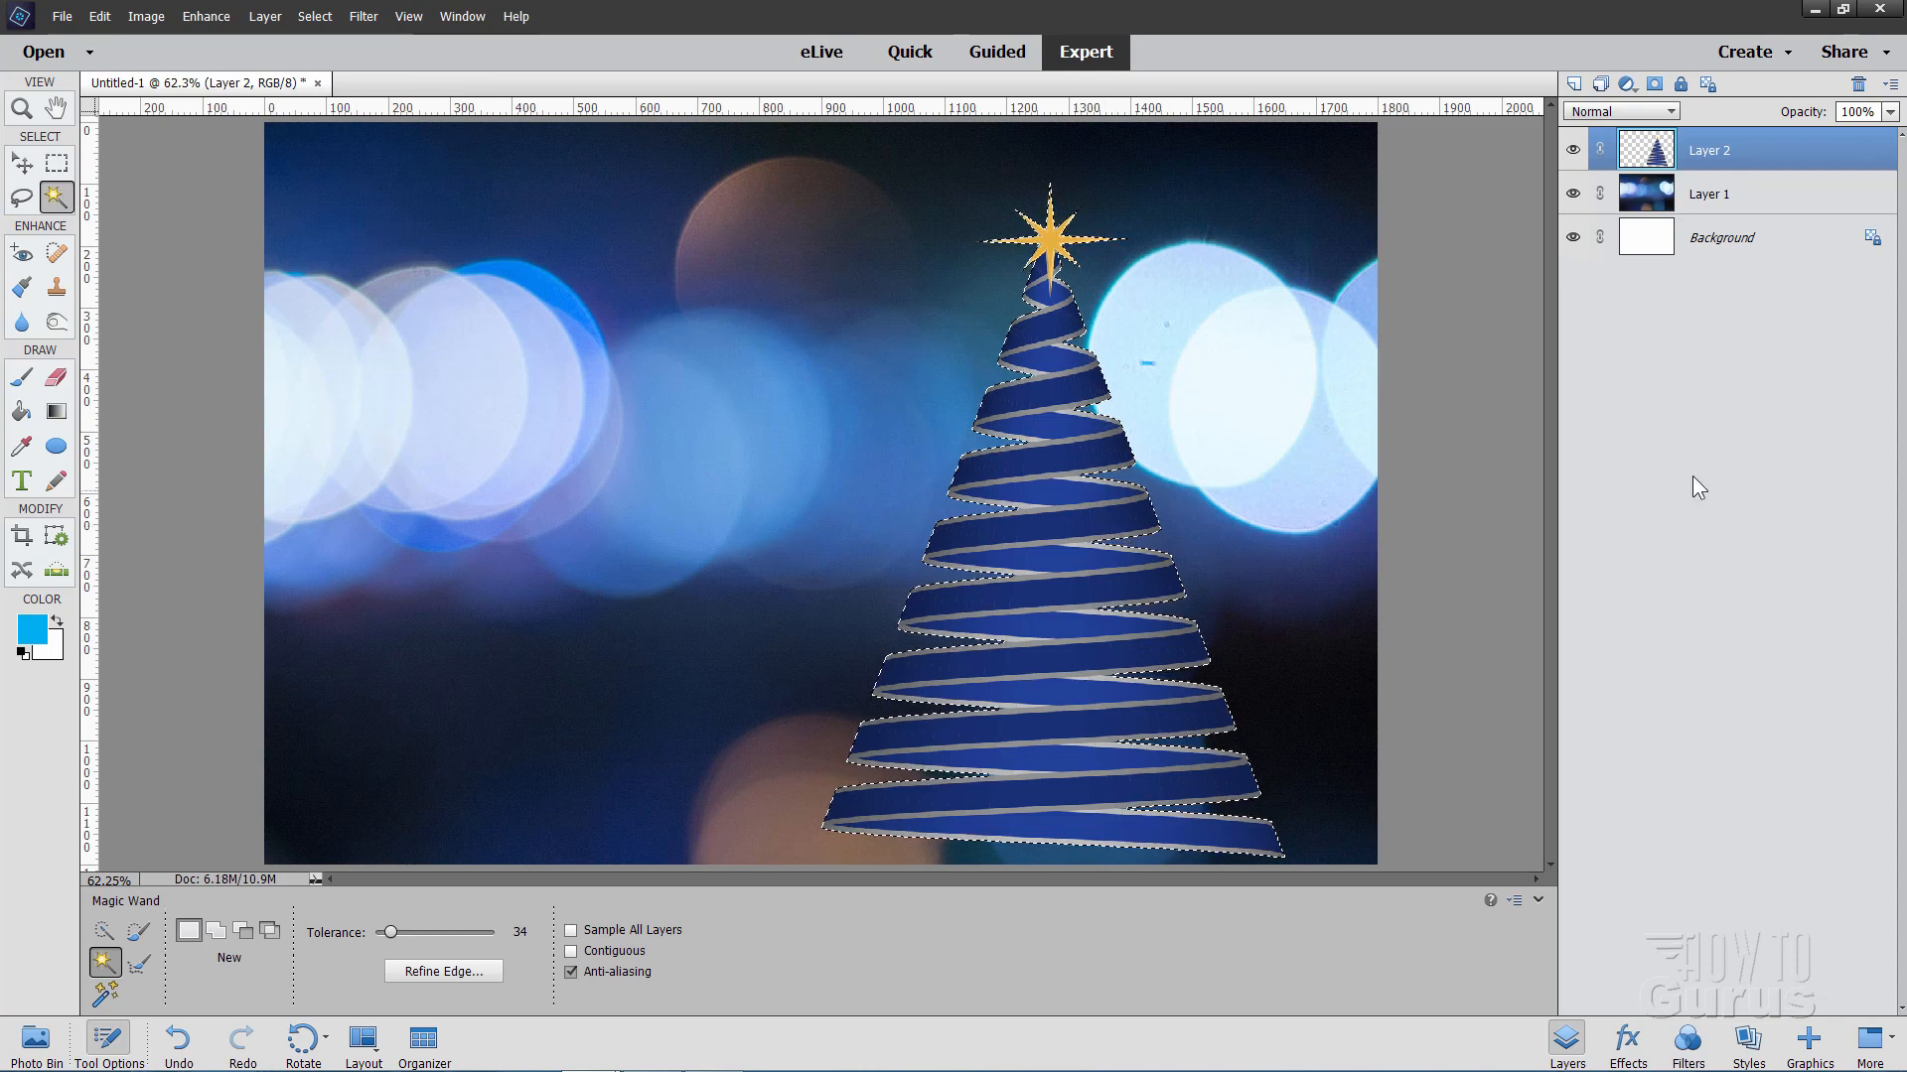
pyautogui.click(1653, 84)
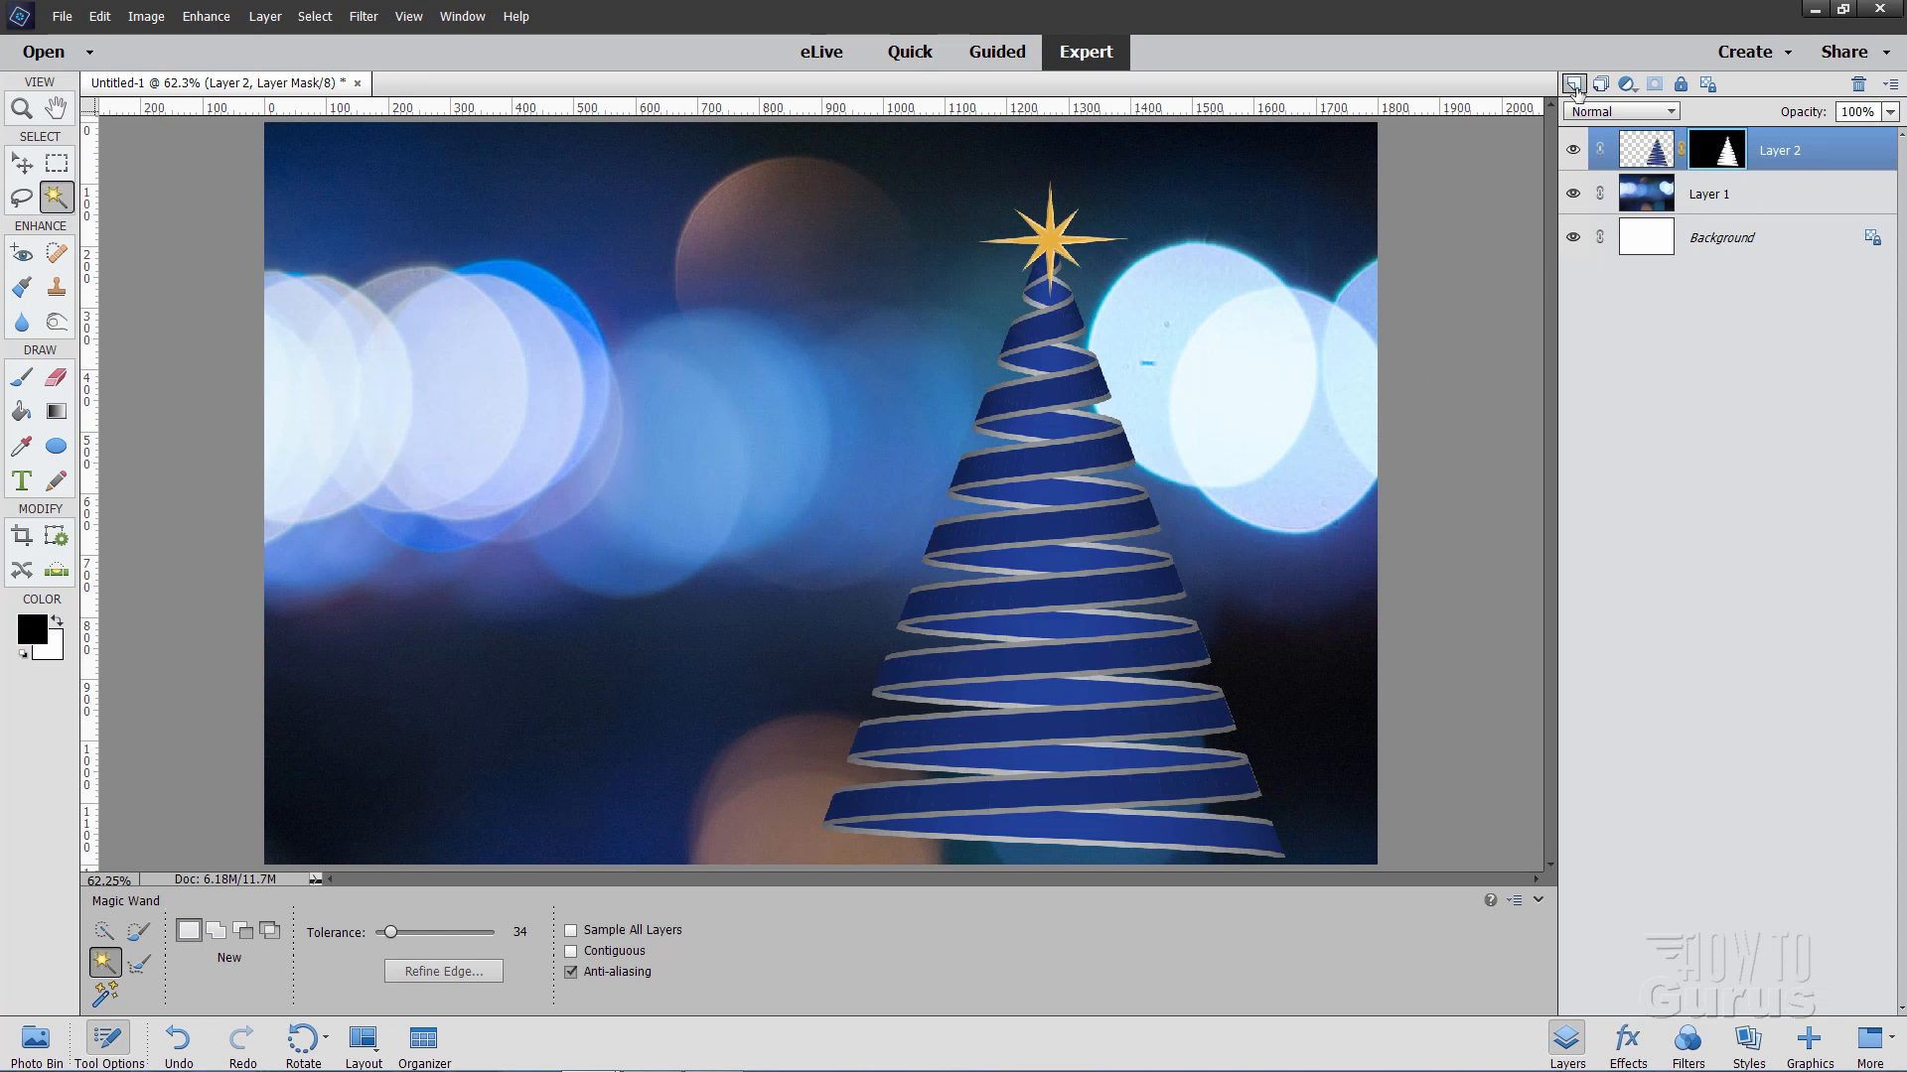
# - Create a new layer above the tree layer and copy the tree's layer mask onto it
pyautogui.click(1573, 84)
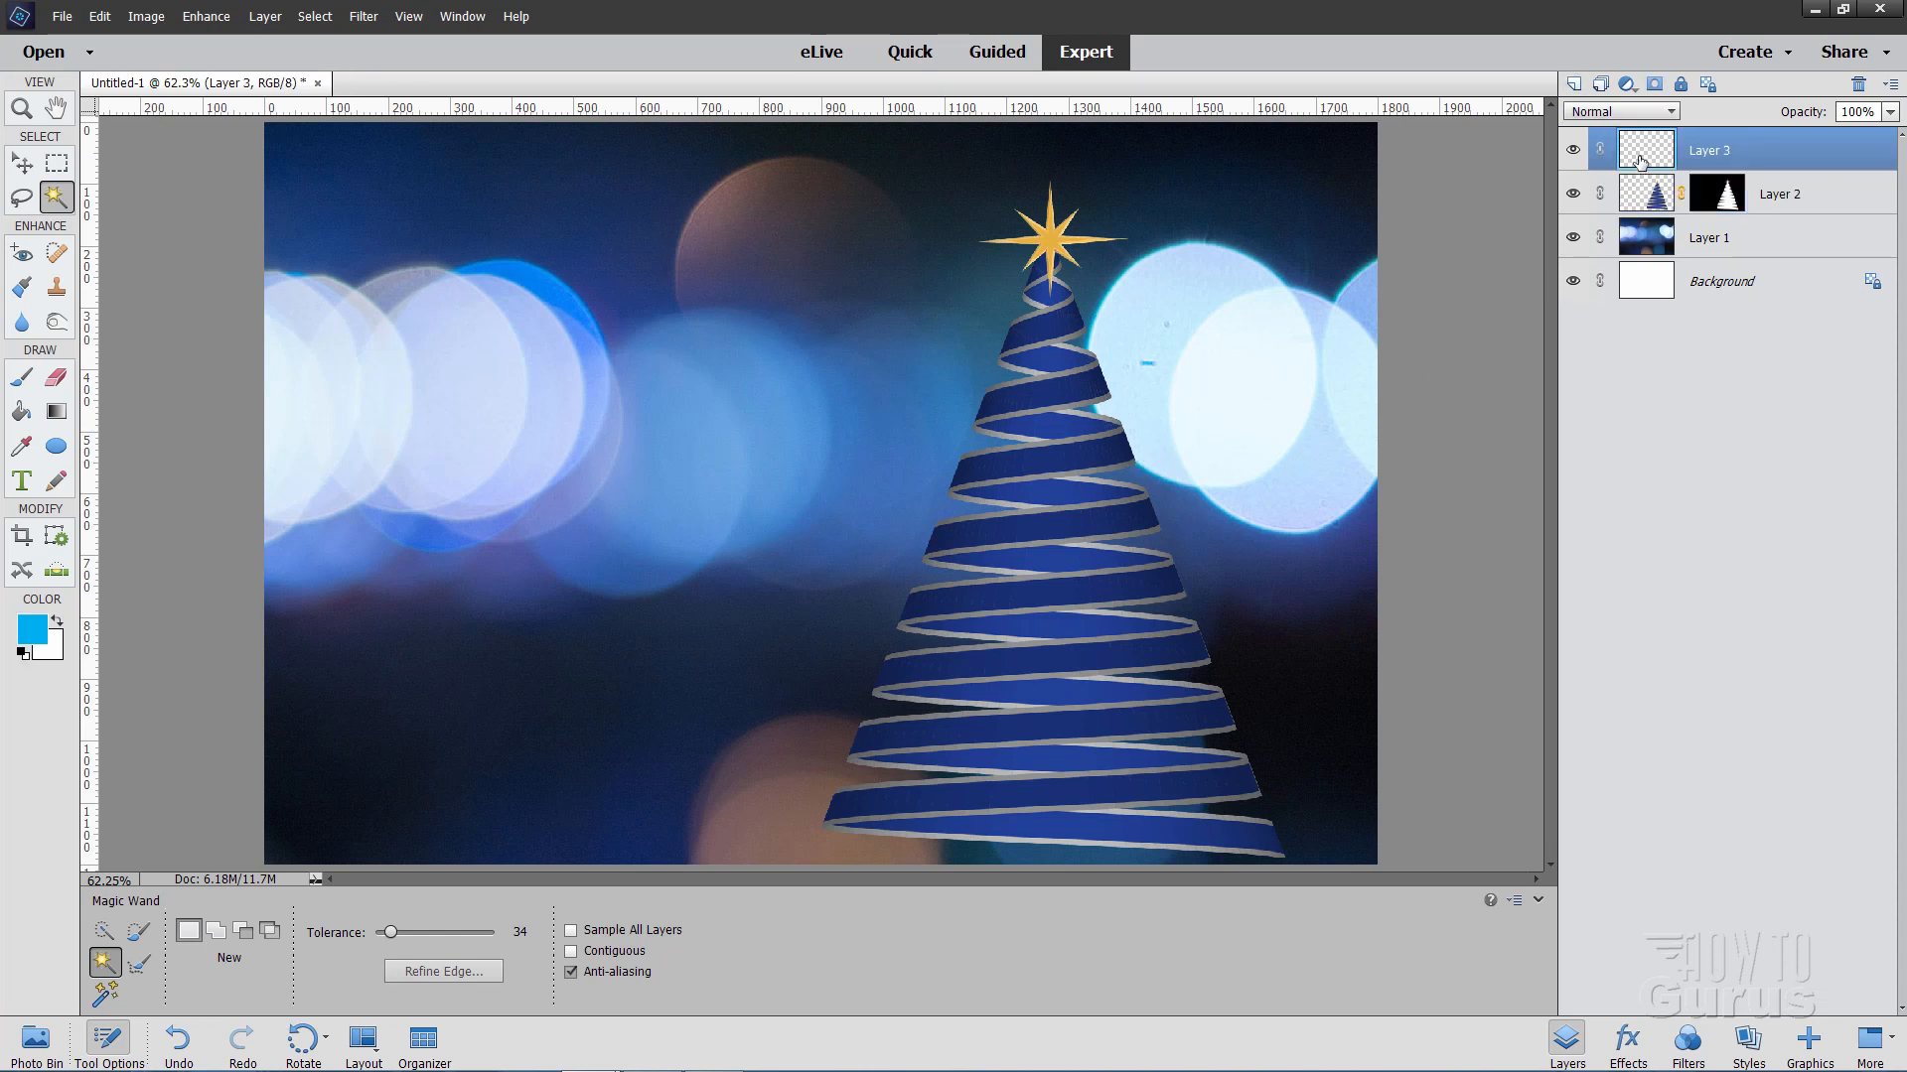
pyautogui.click(1702, 202)
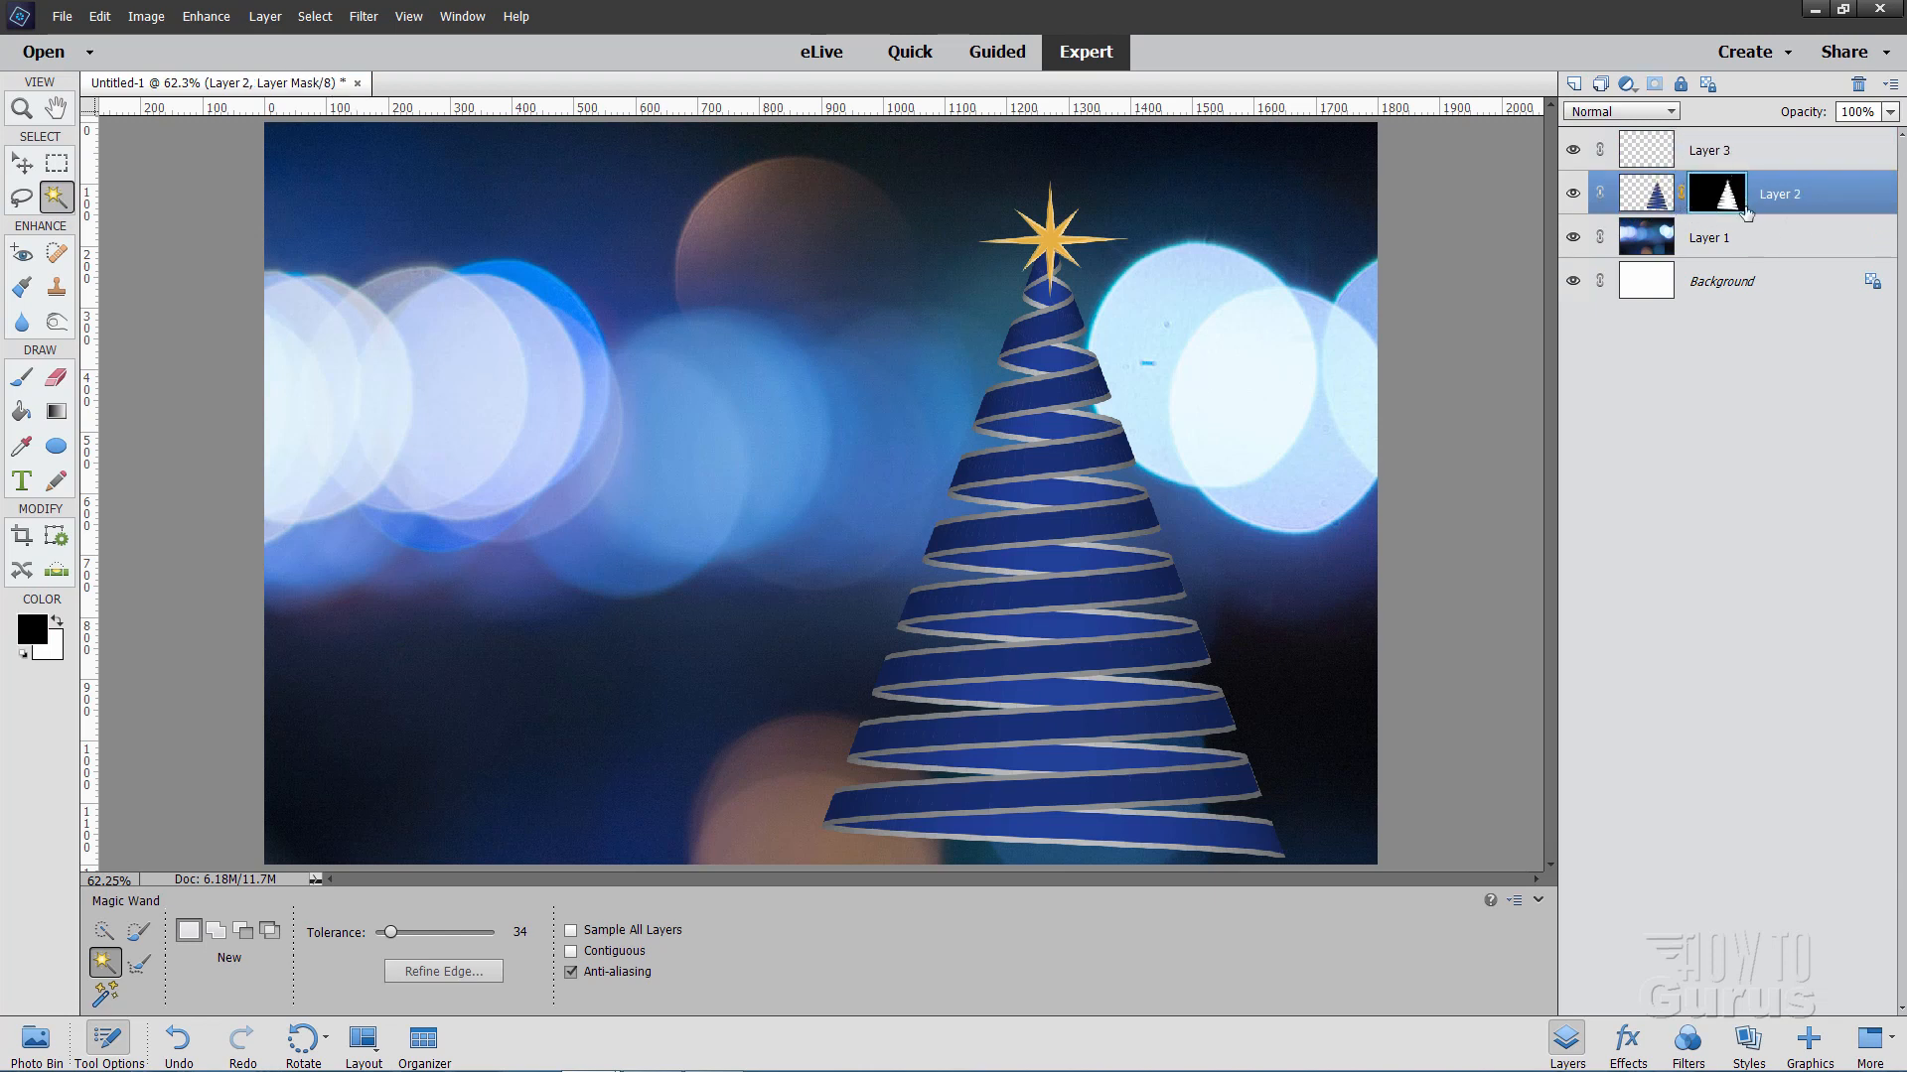
pyautogui.press('alt')
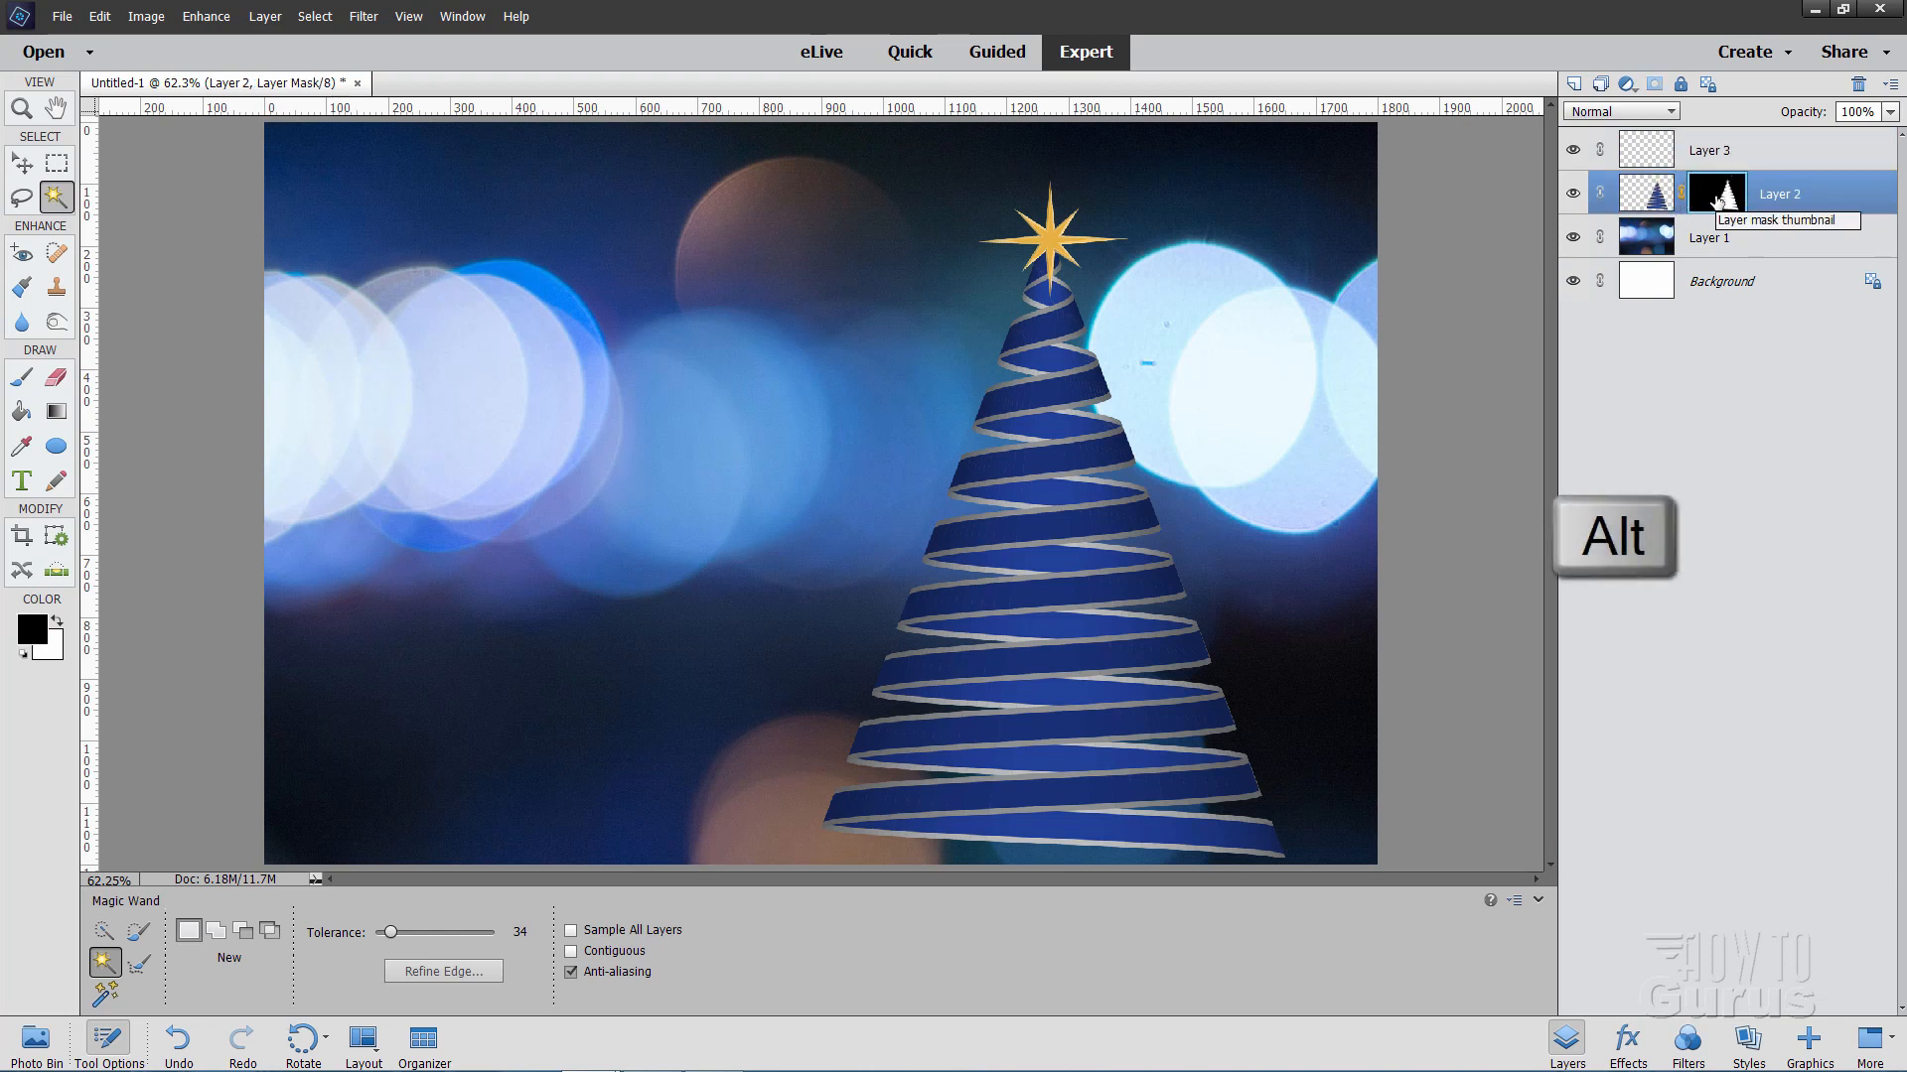
pyautogui.moveTo(1718, 201); pyautogui.dragTo(1725, 159)
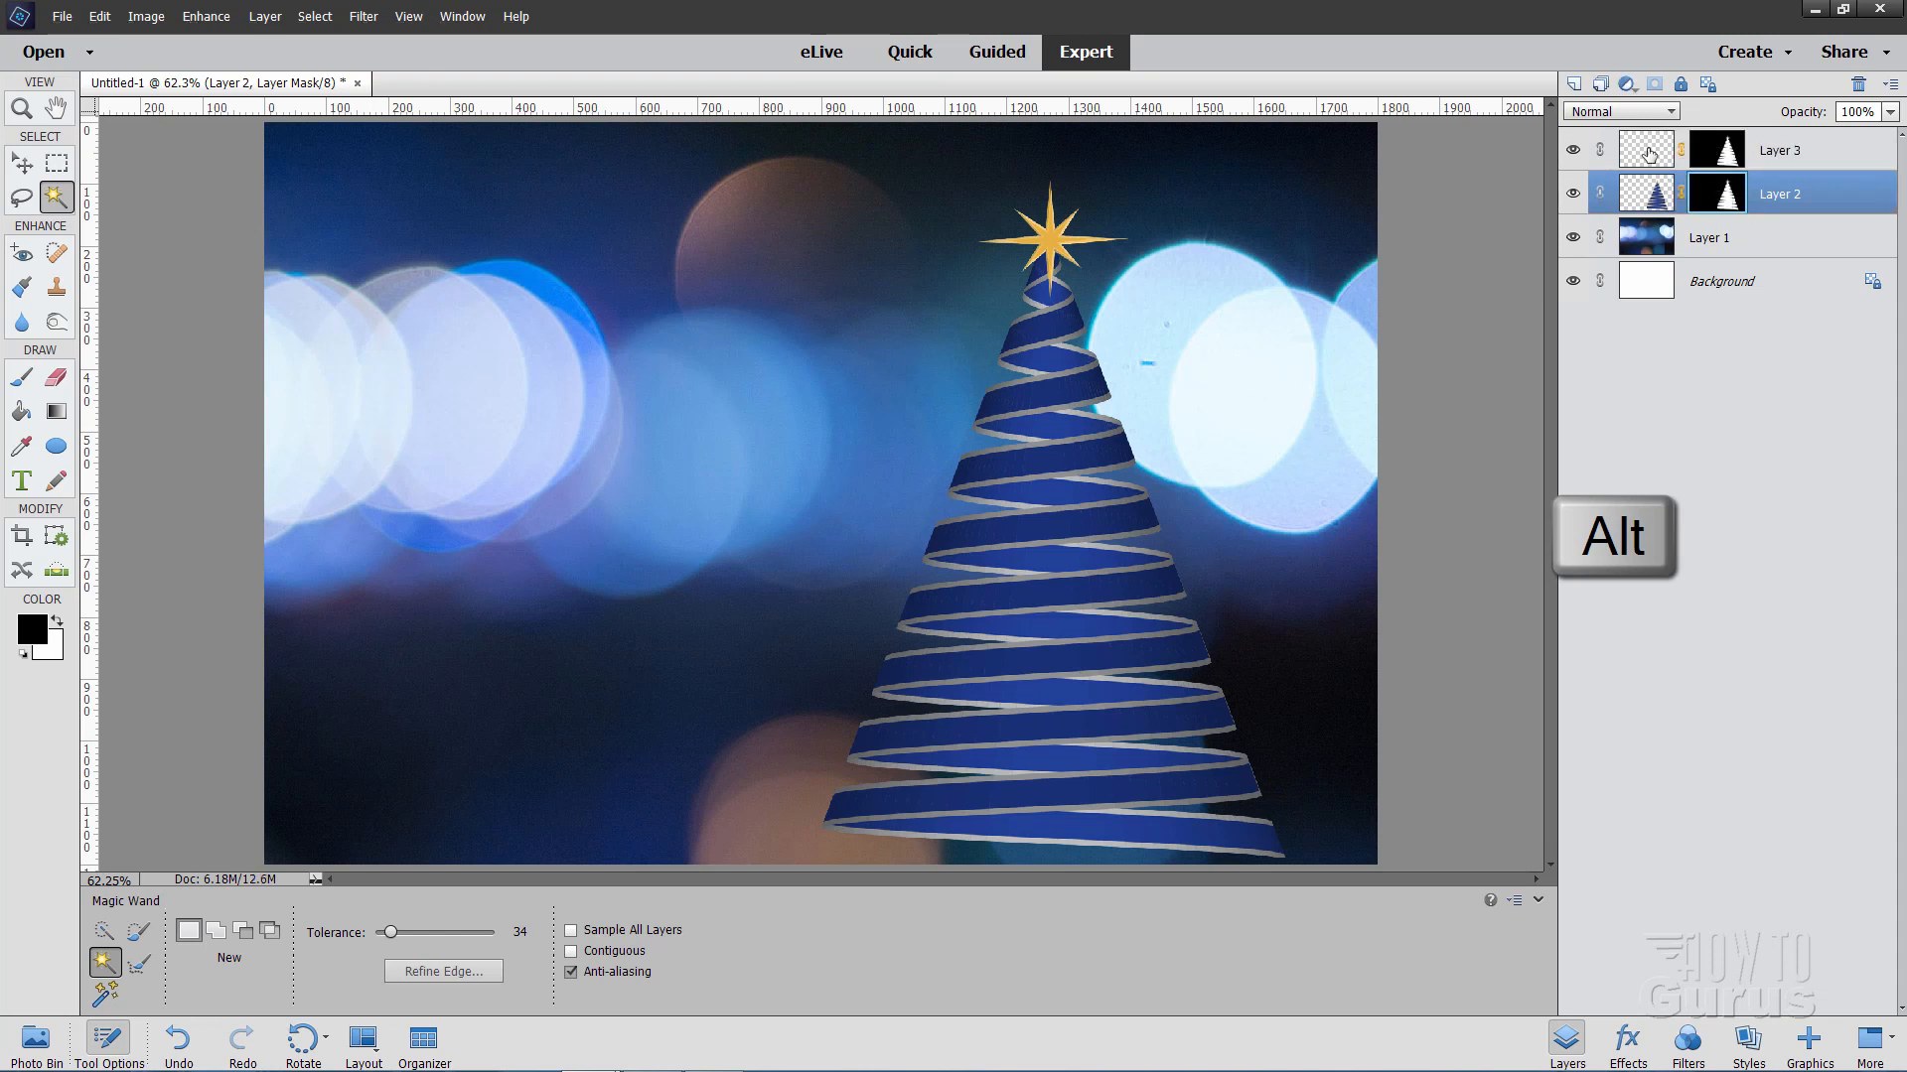
# - Hide the original tree layer and fill the new masked layer with white using the Paint Bucket
pyautogui.click(1572, 193)
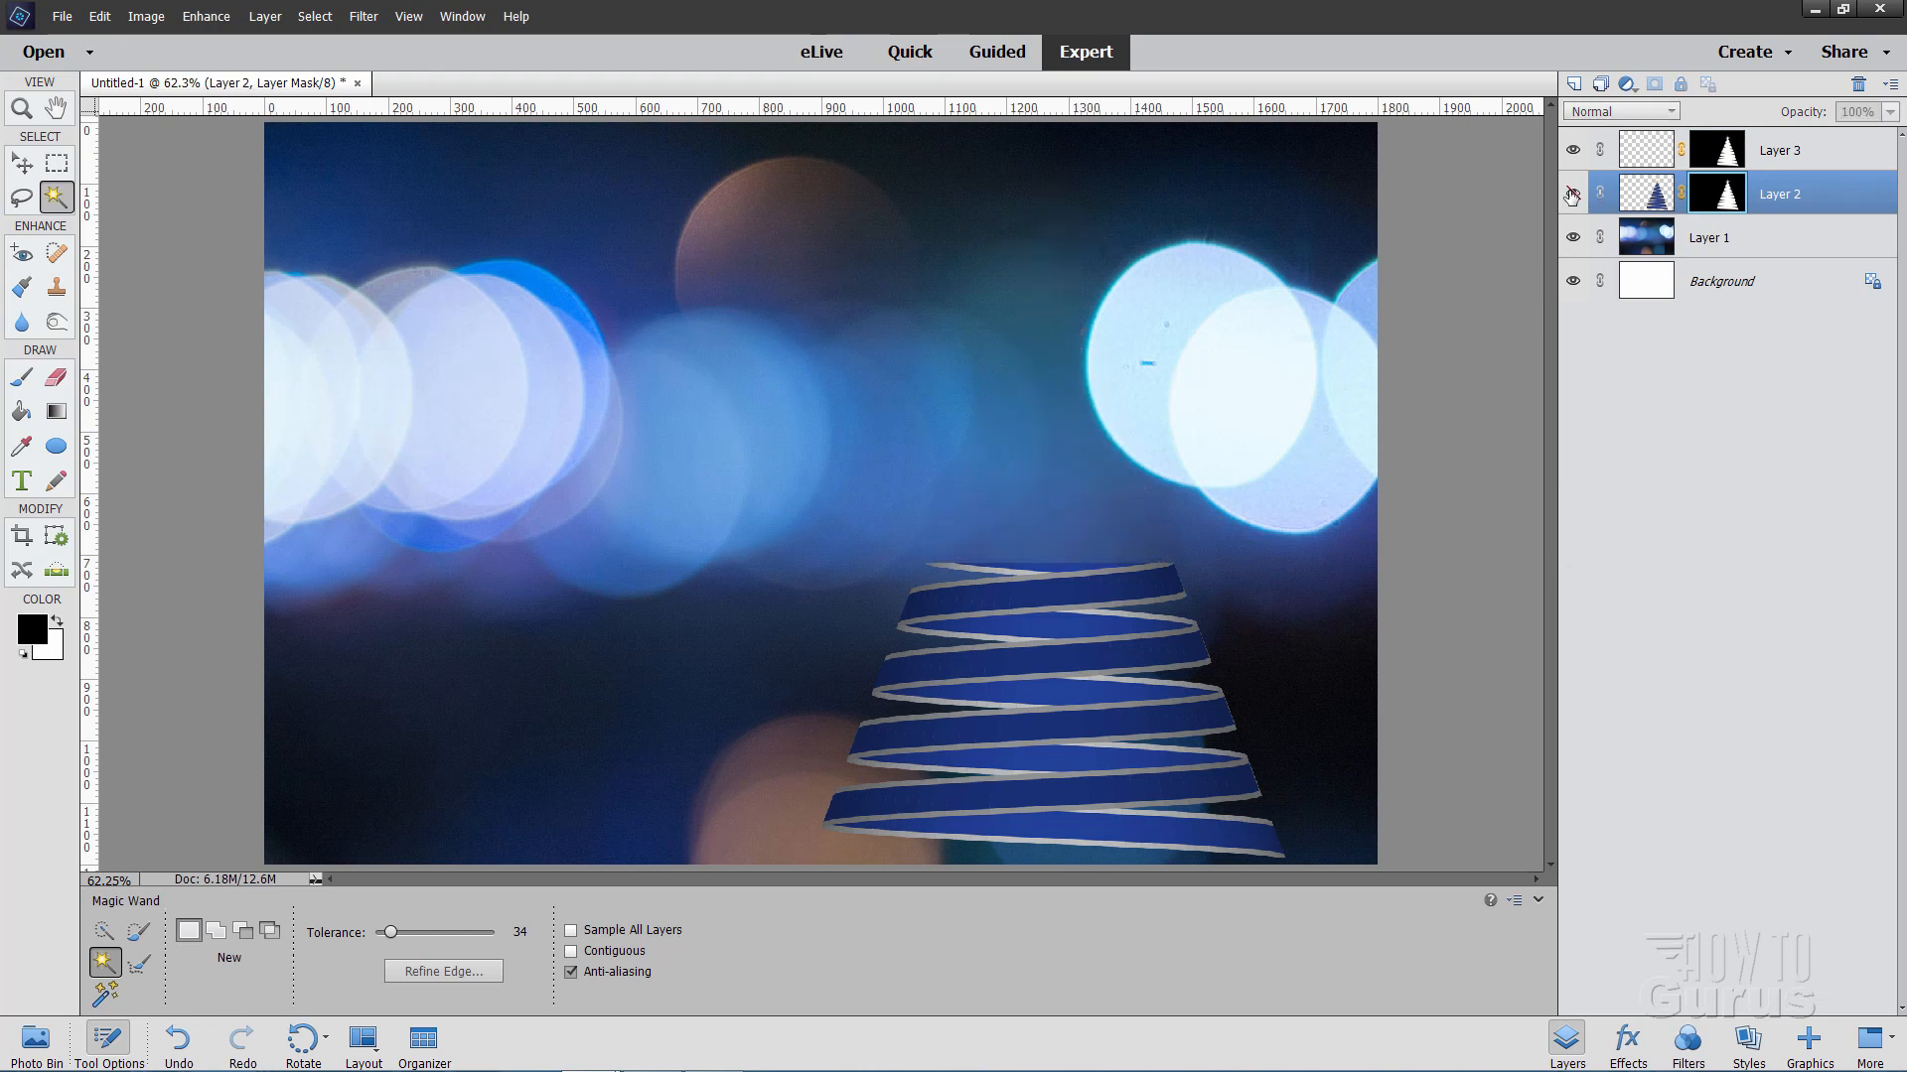
pyautogui.click(1572, 194)
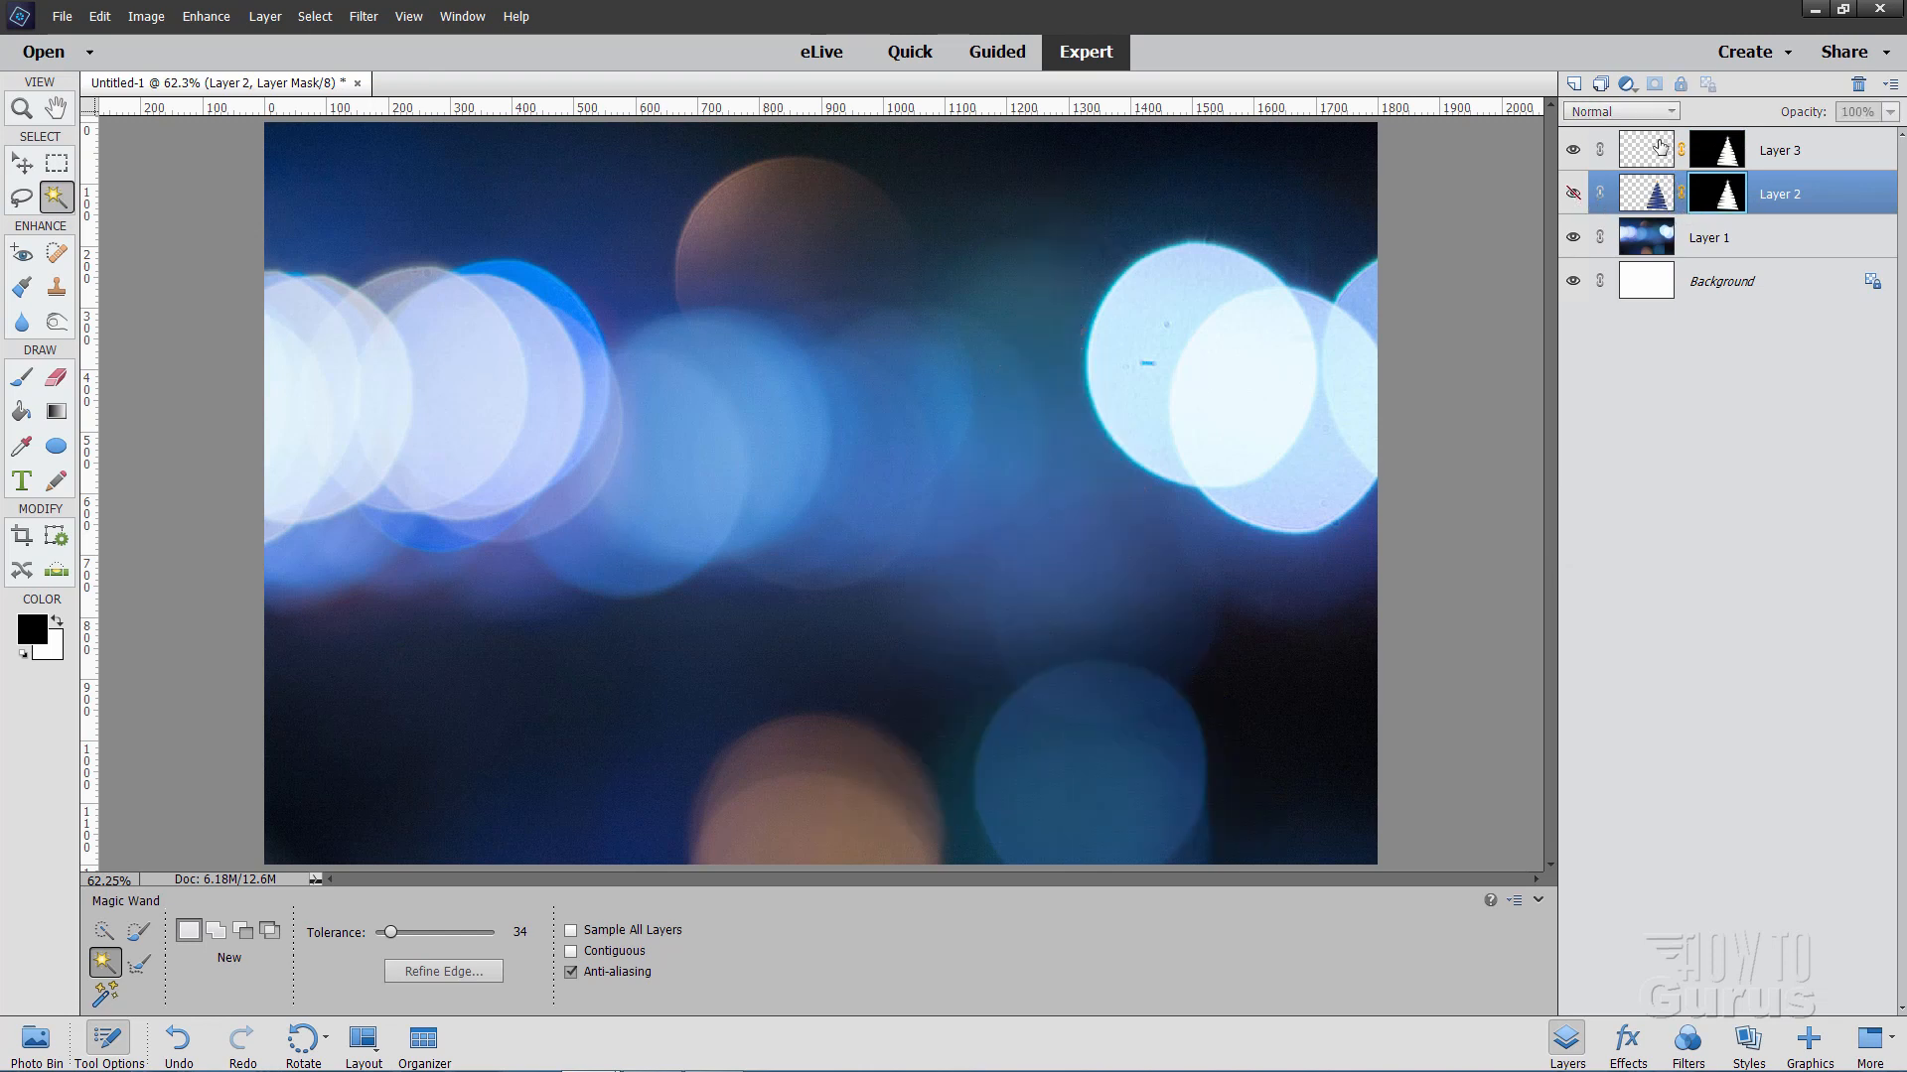
pyautogui.click(1661, 147)
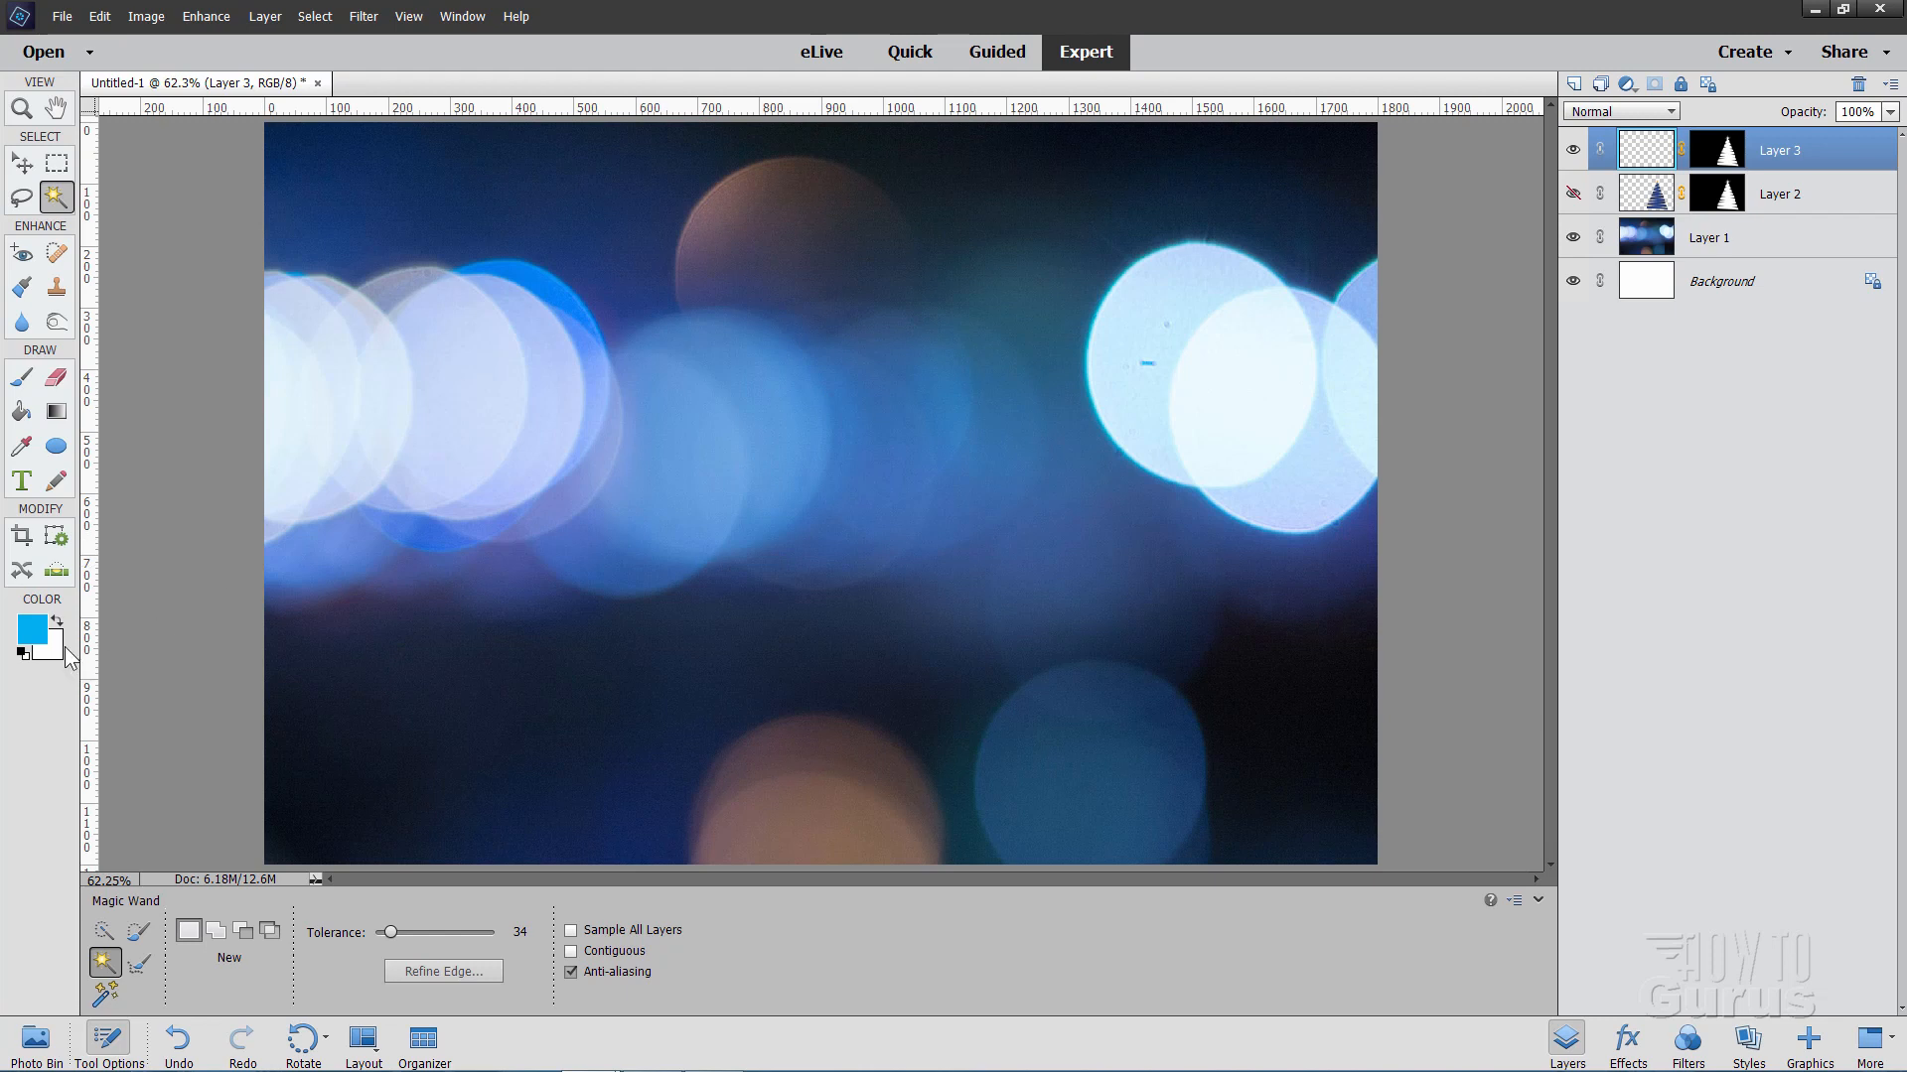
pyautogui.click(24, 653)
pyautogui.click(56, 623)
pyautogui.click(22, 411)
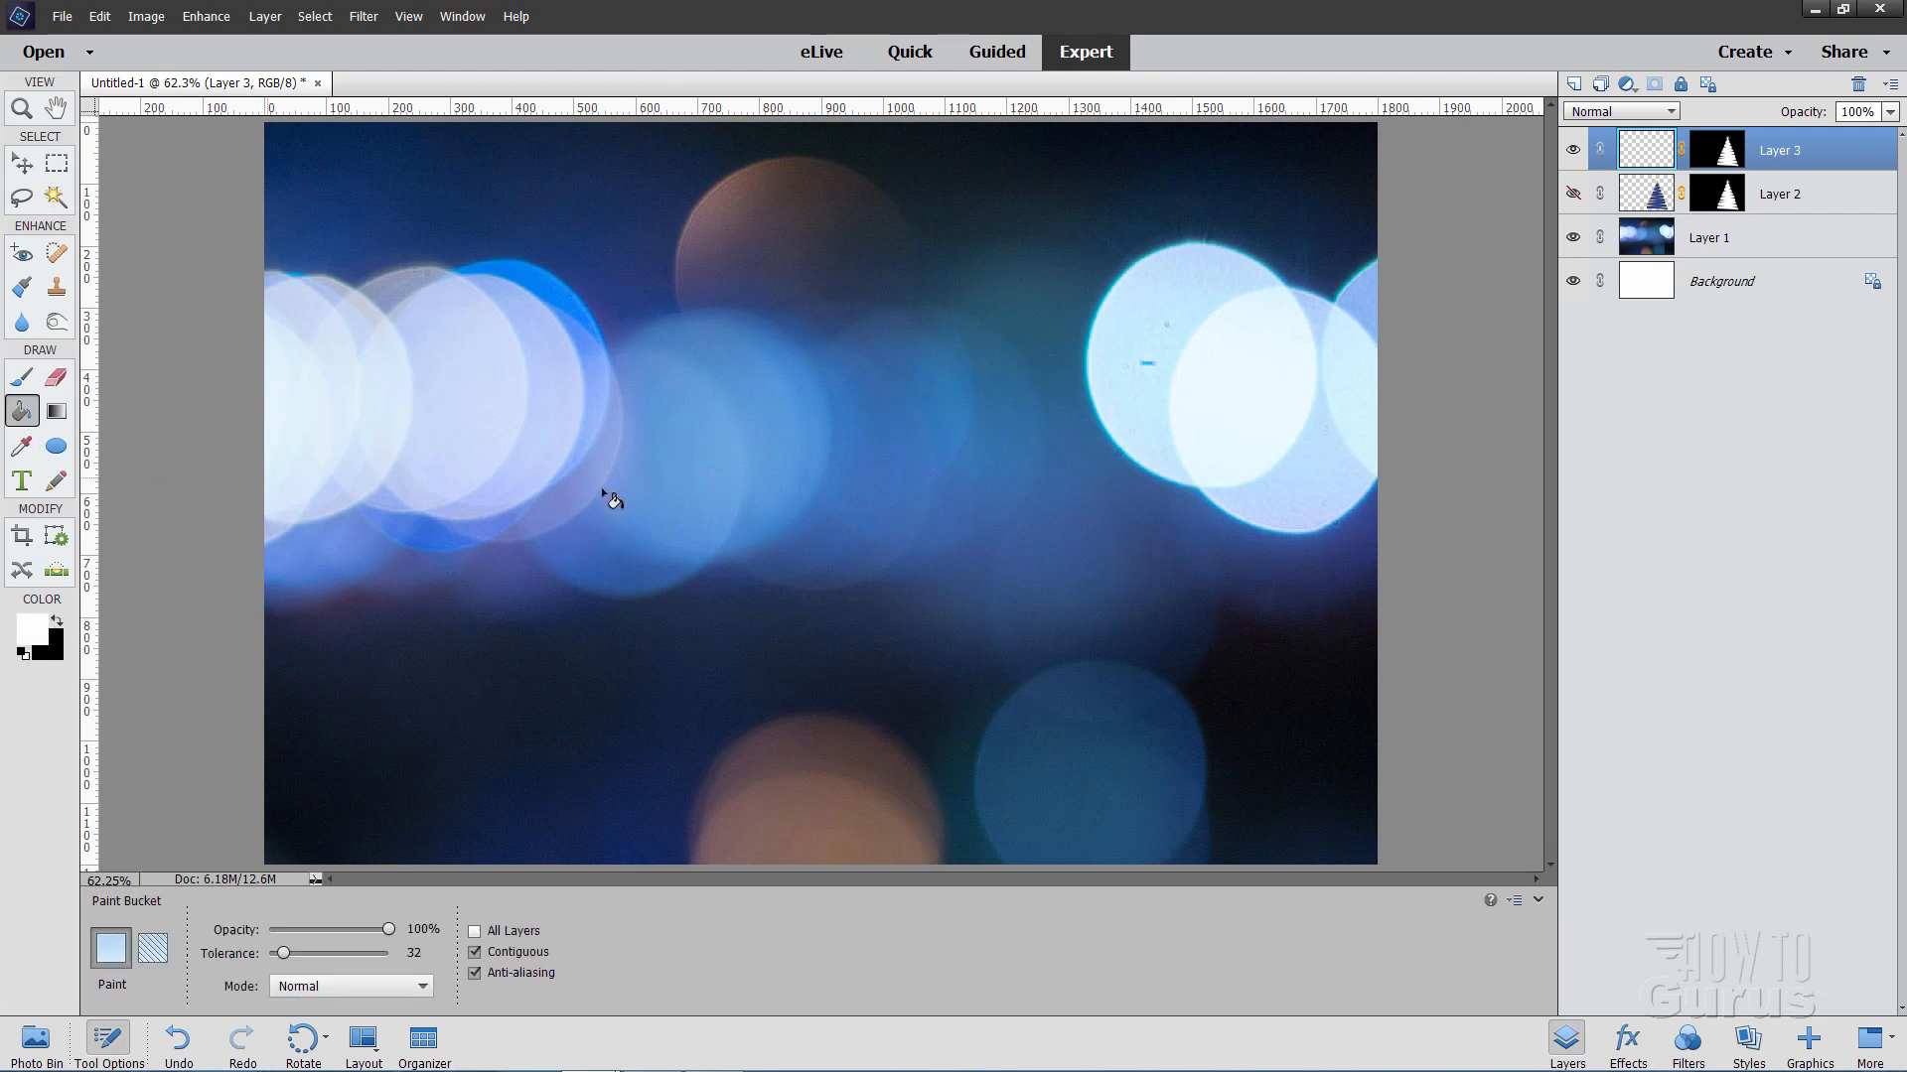
pyautogui.click(608, 485)
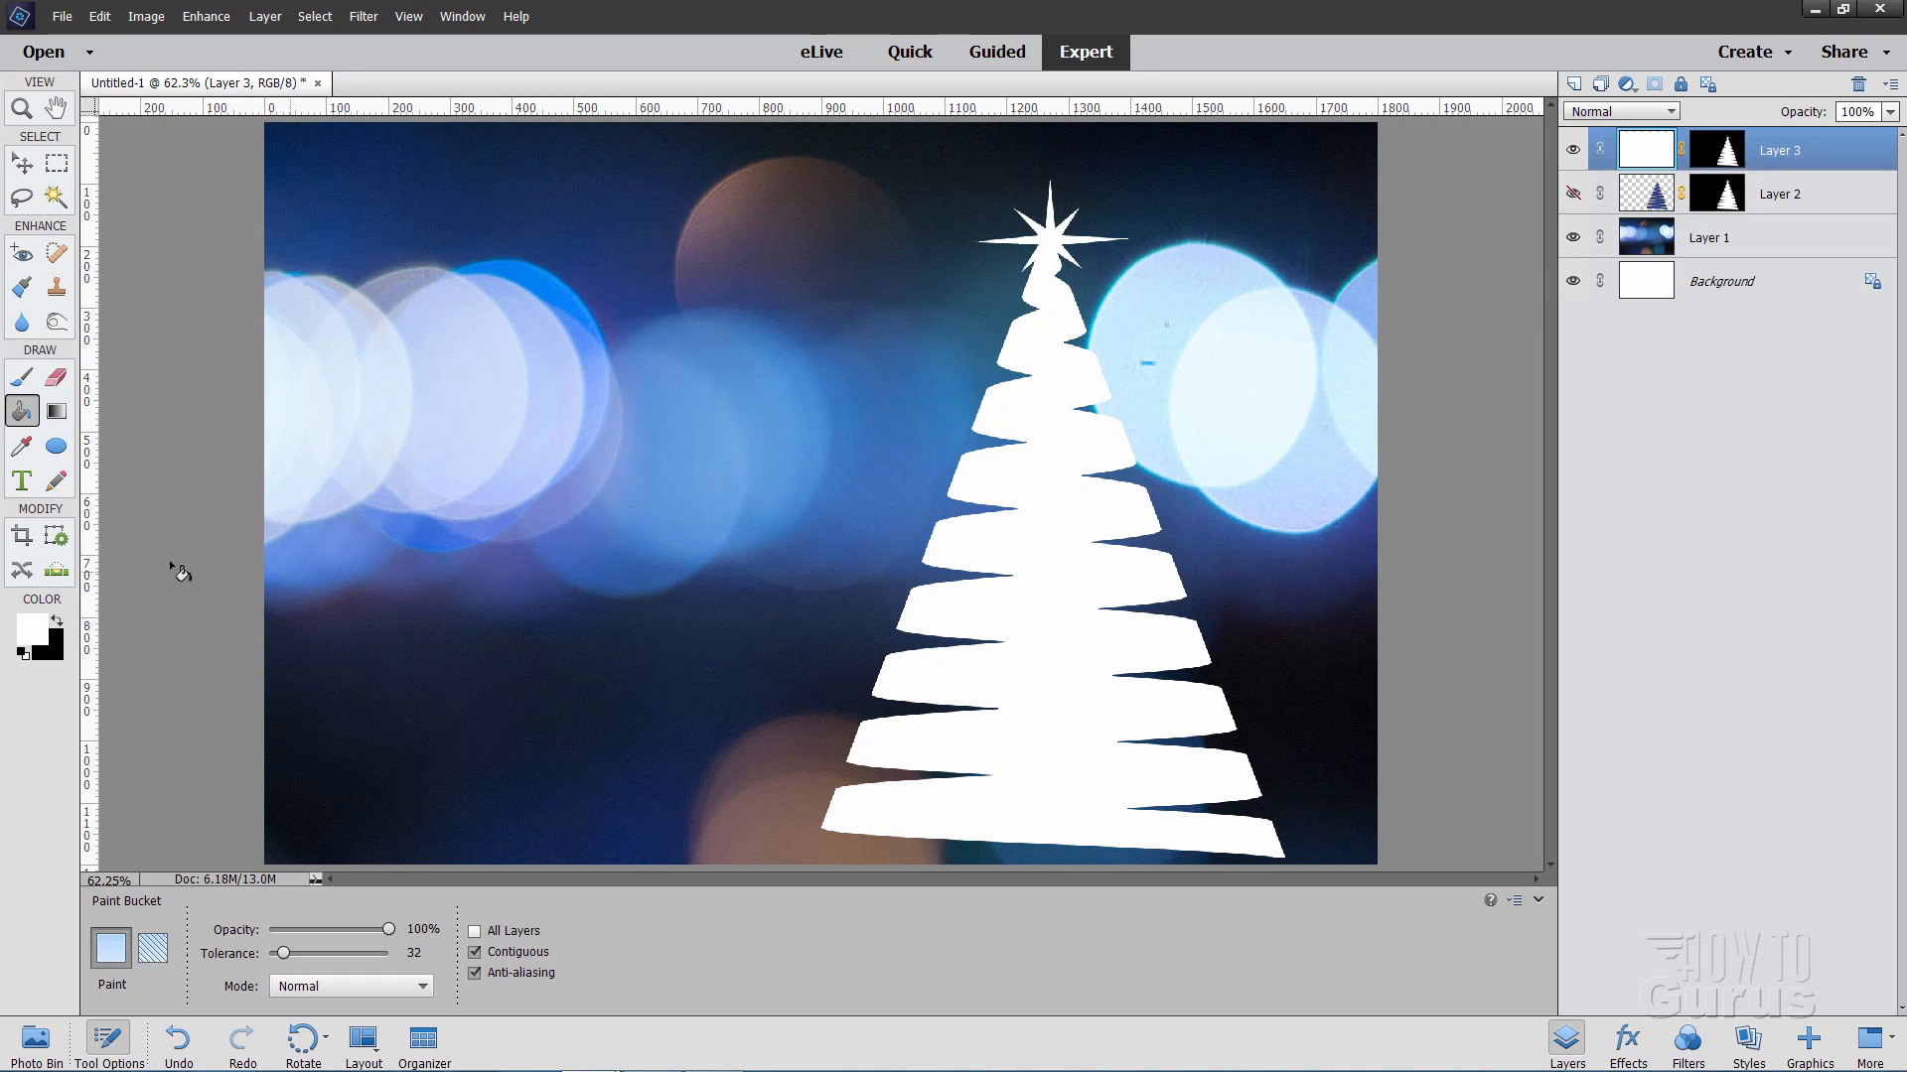
# - Set the foreground color to a bright light cyan with a hue of 189°
pyautogui.click(36, 635)
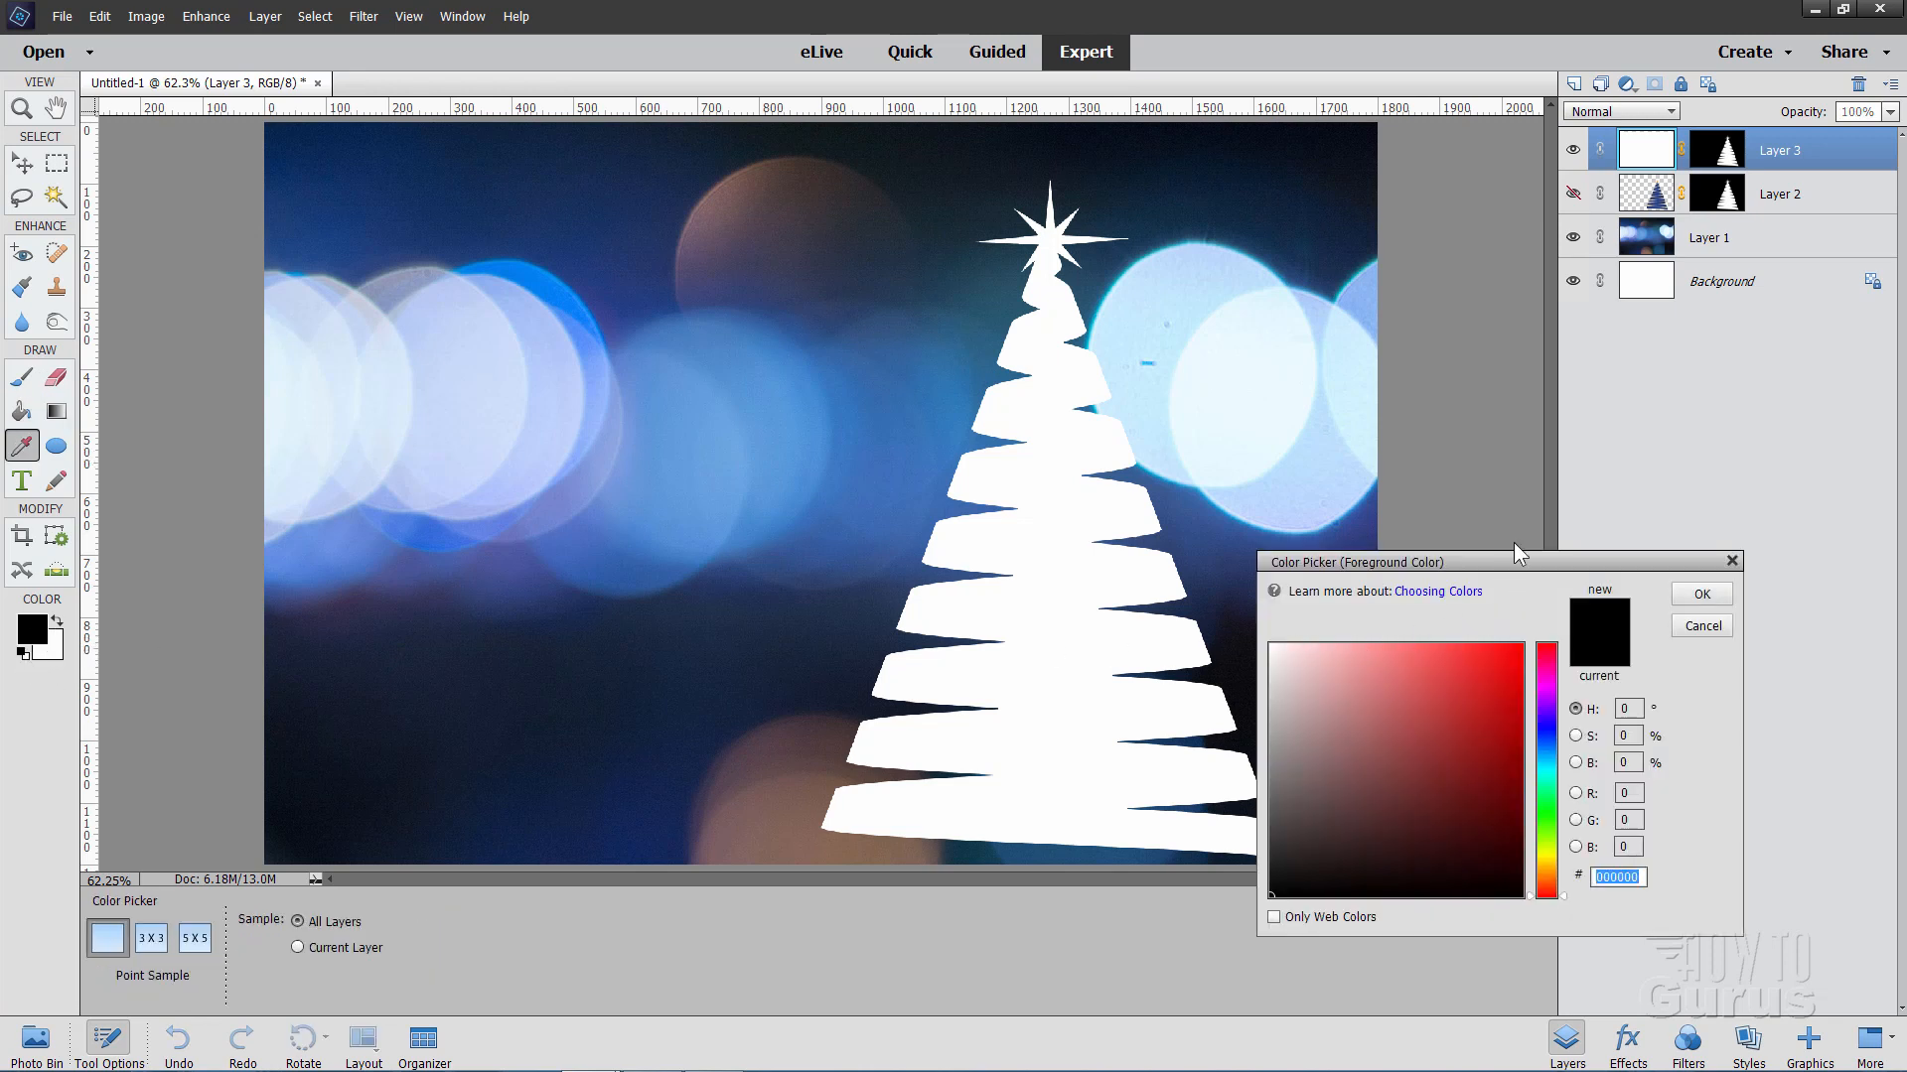
pyautogui.moveTo(1517, 559); pyautogui.dragTo(1532, 384)
pyautogui.click(1567, 589)
pyautogui.click(1478, 472)
pyautogui.click(1423, 476)
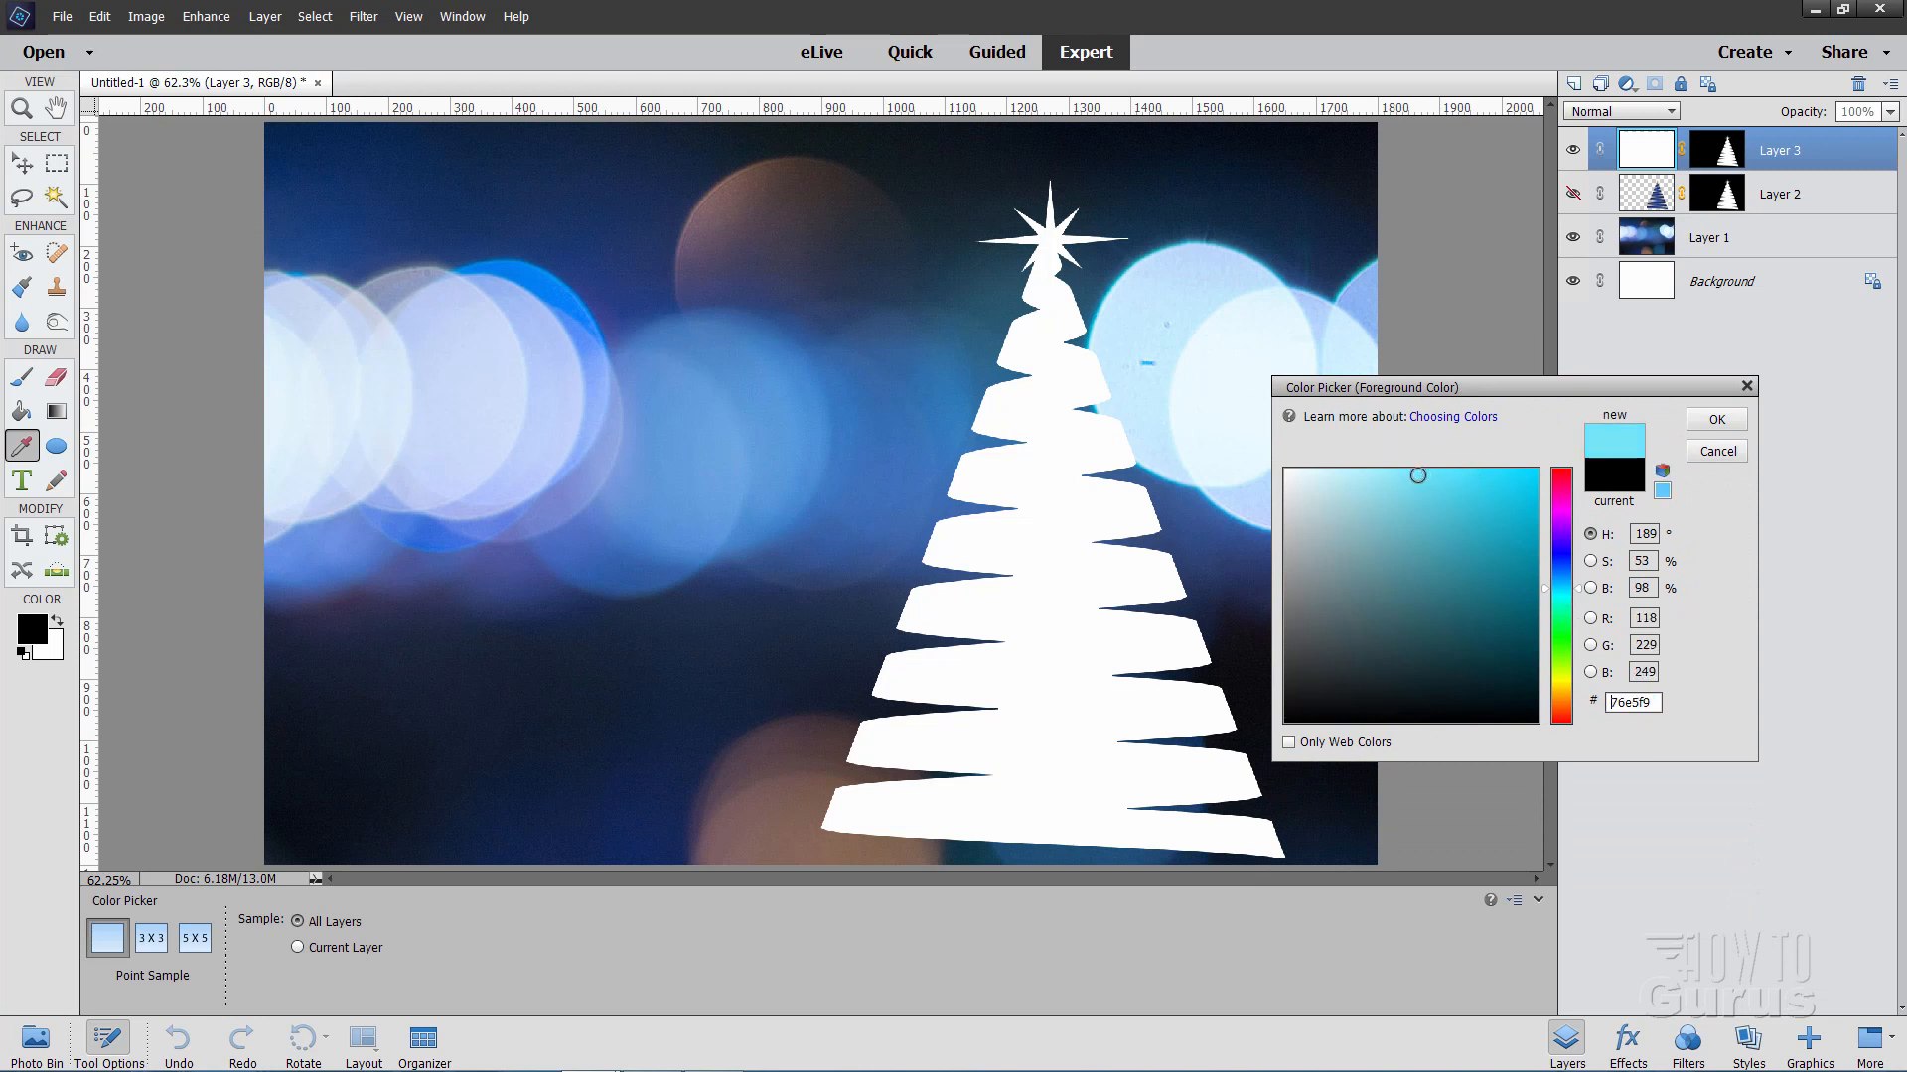
pyautogui.moveTo(1418, 475); pyautogui.dragTo(1421, 467)
pyautogui.click(1717, 419)
pyautogui.press('k')
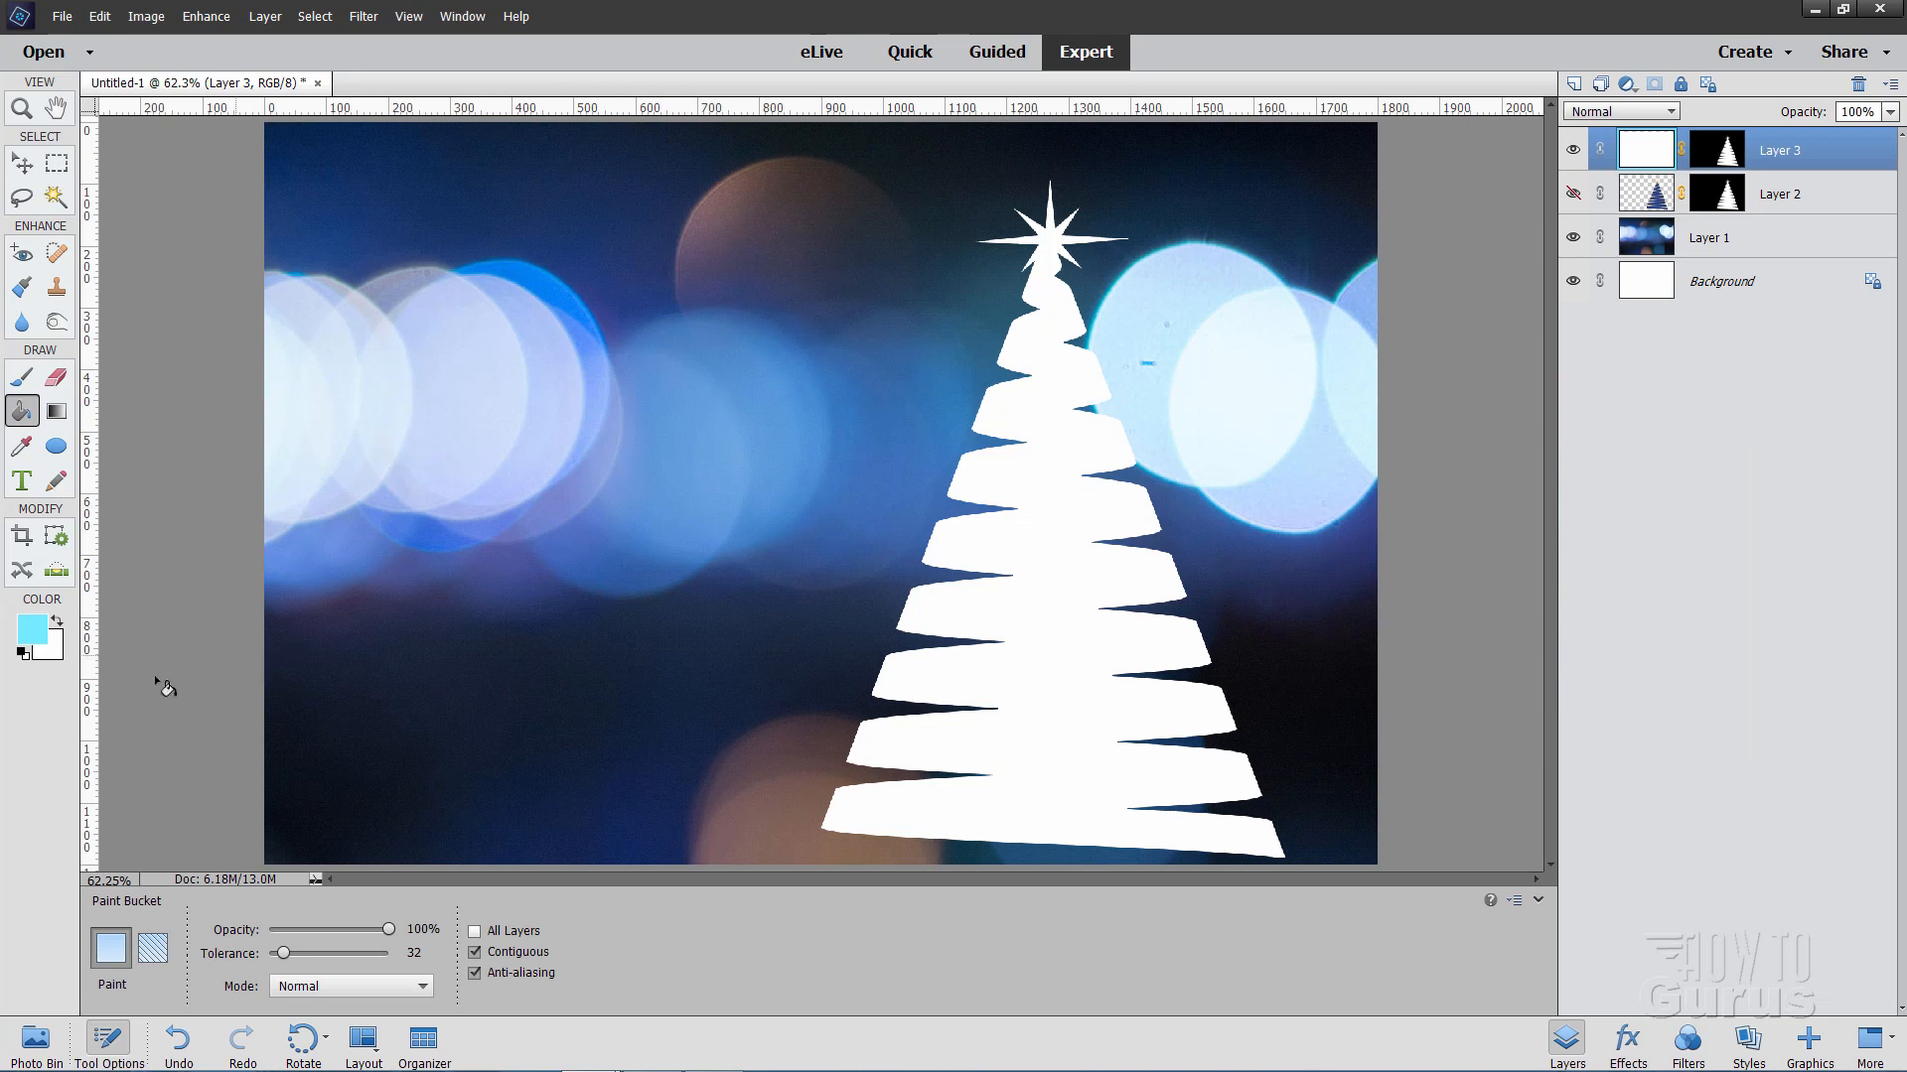
# - Set the background color to the saturated blue #025afa
pyautogui.click(50, 652)
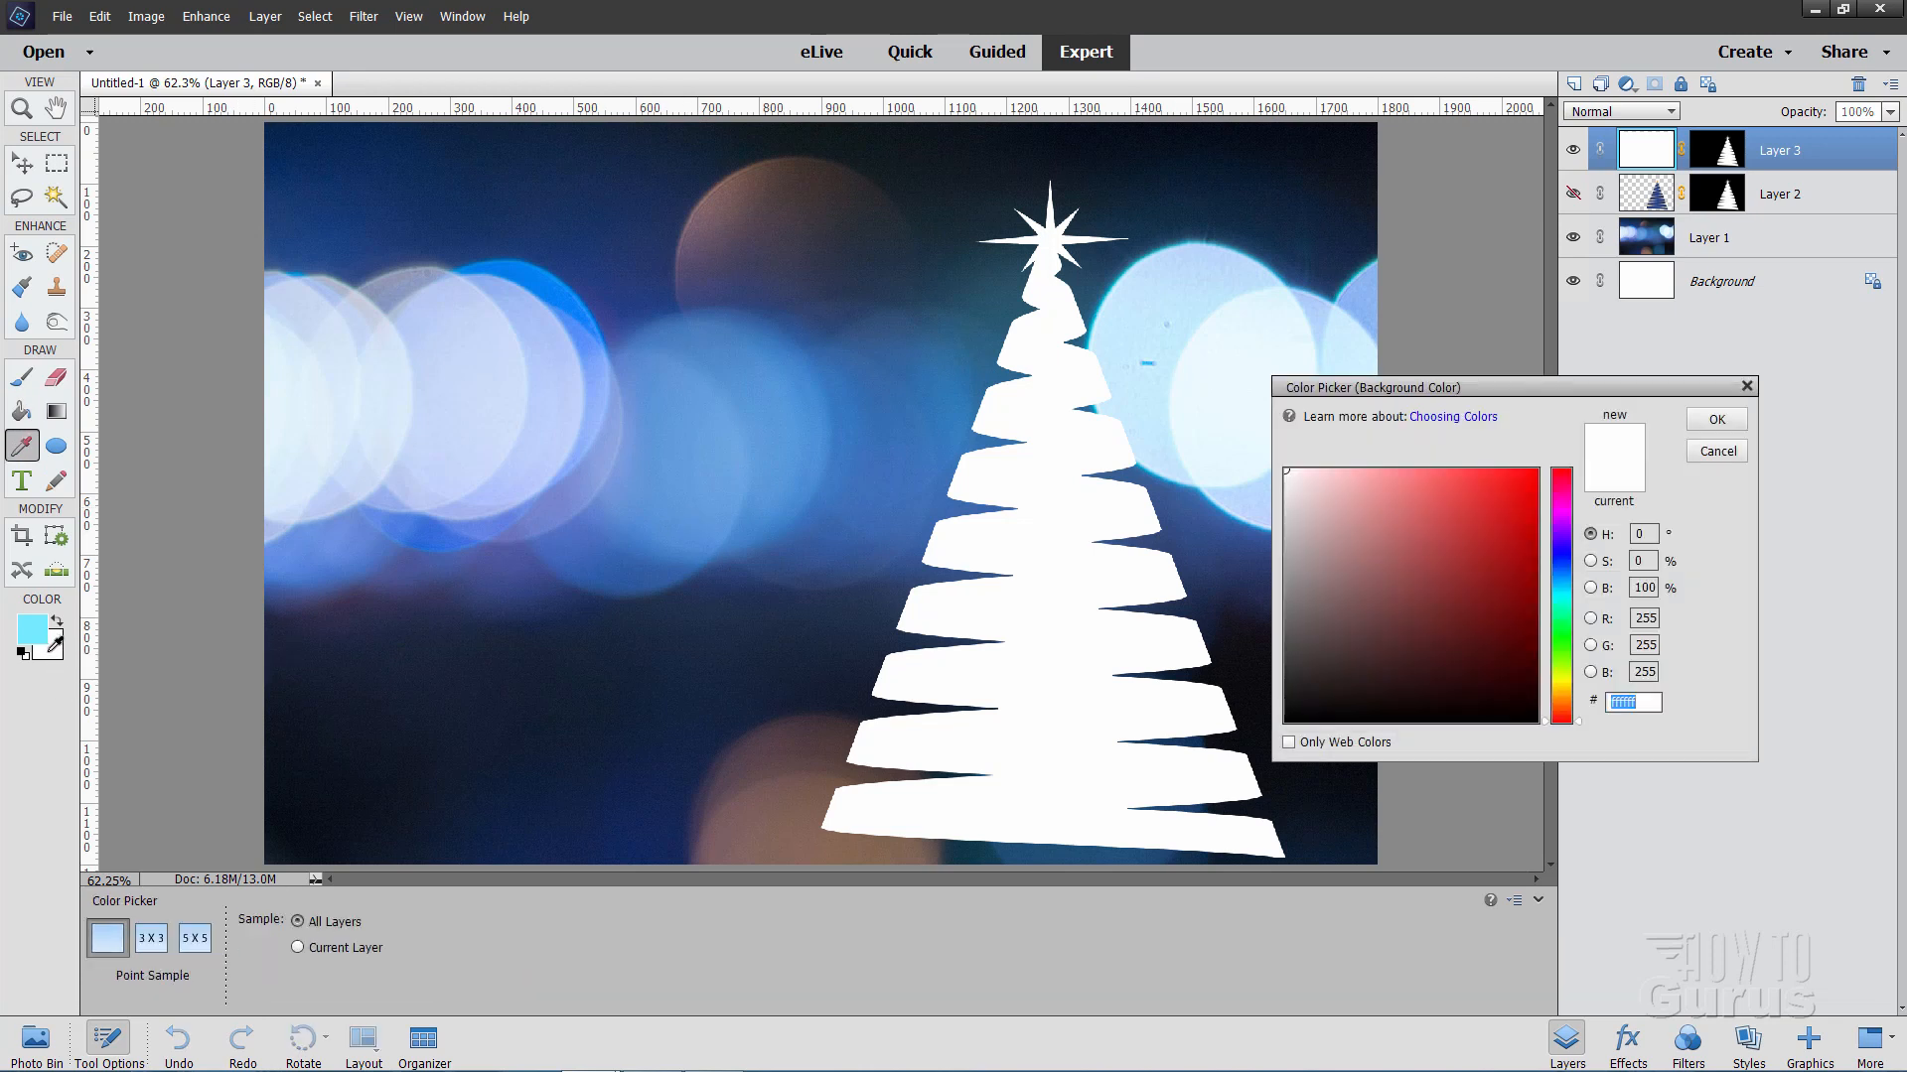
pyautogui.click(1563, 586)
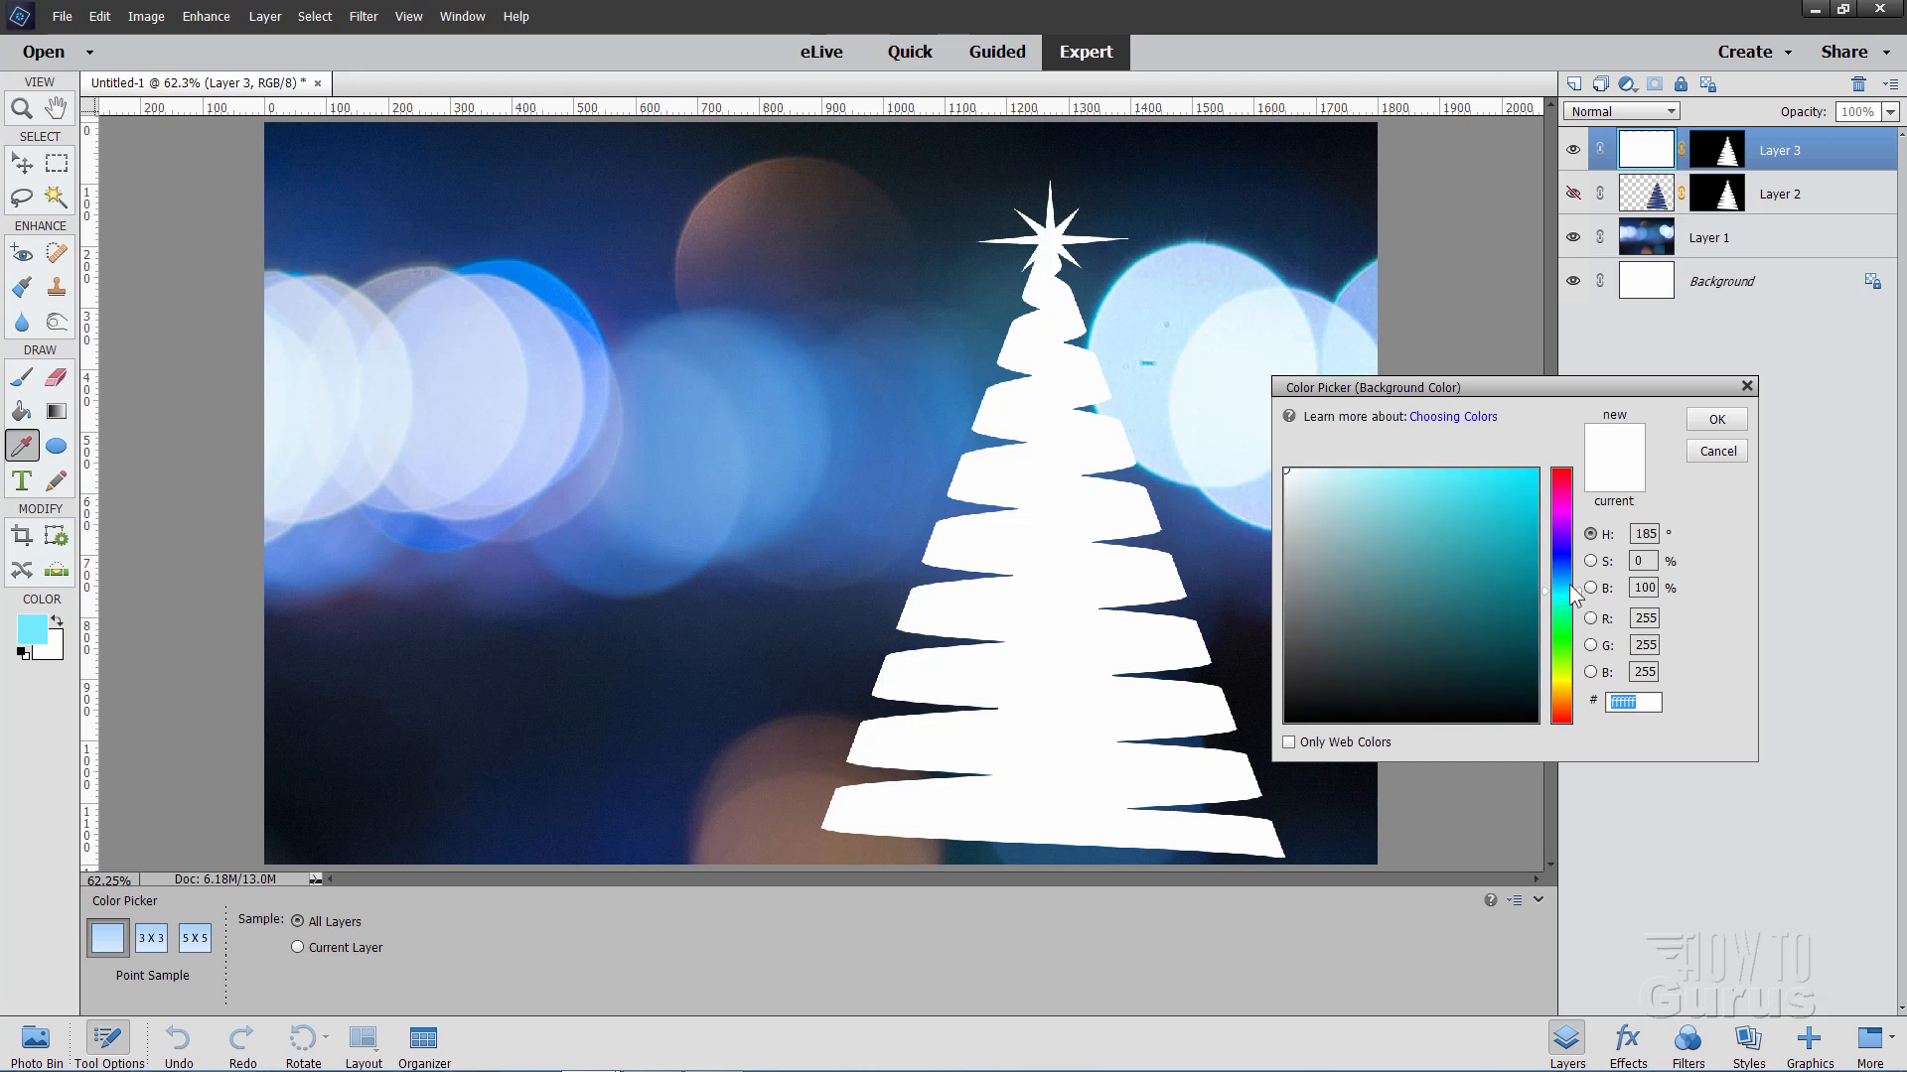
pyautogui.moveTo(1561, 582); pyautogui.dragTo(1561, 568)
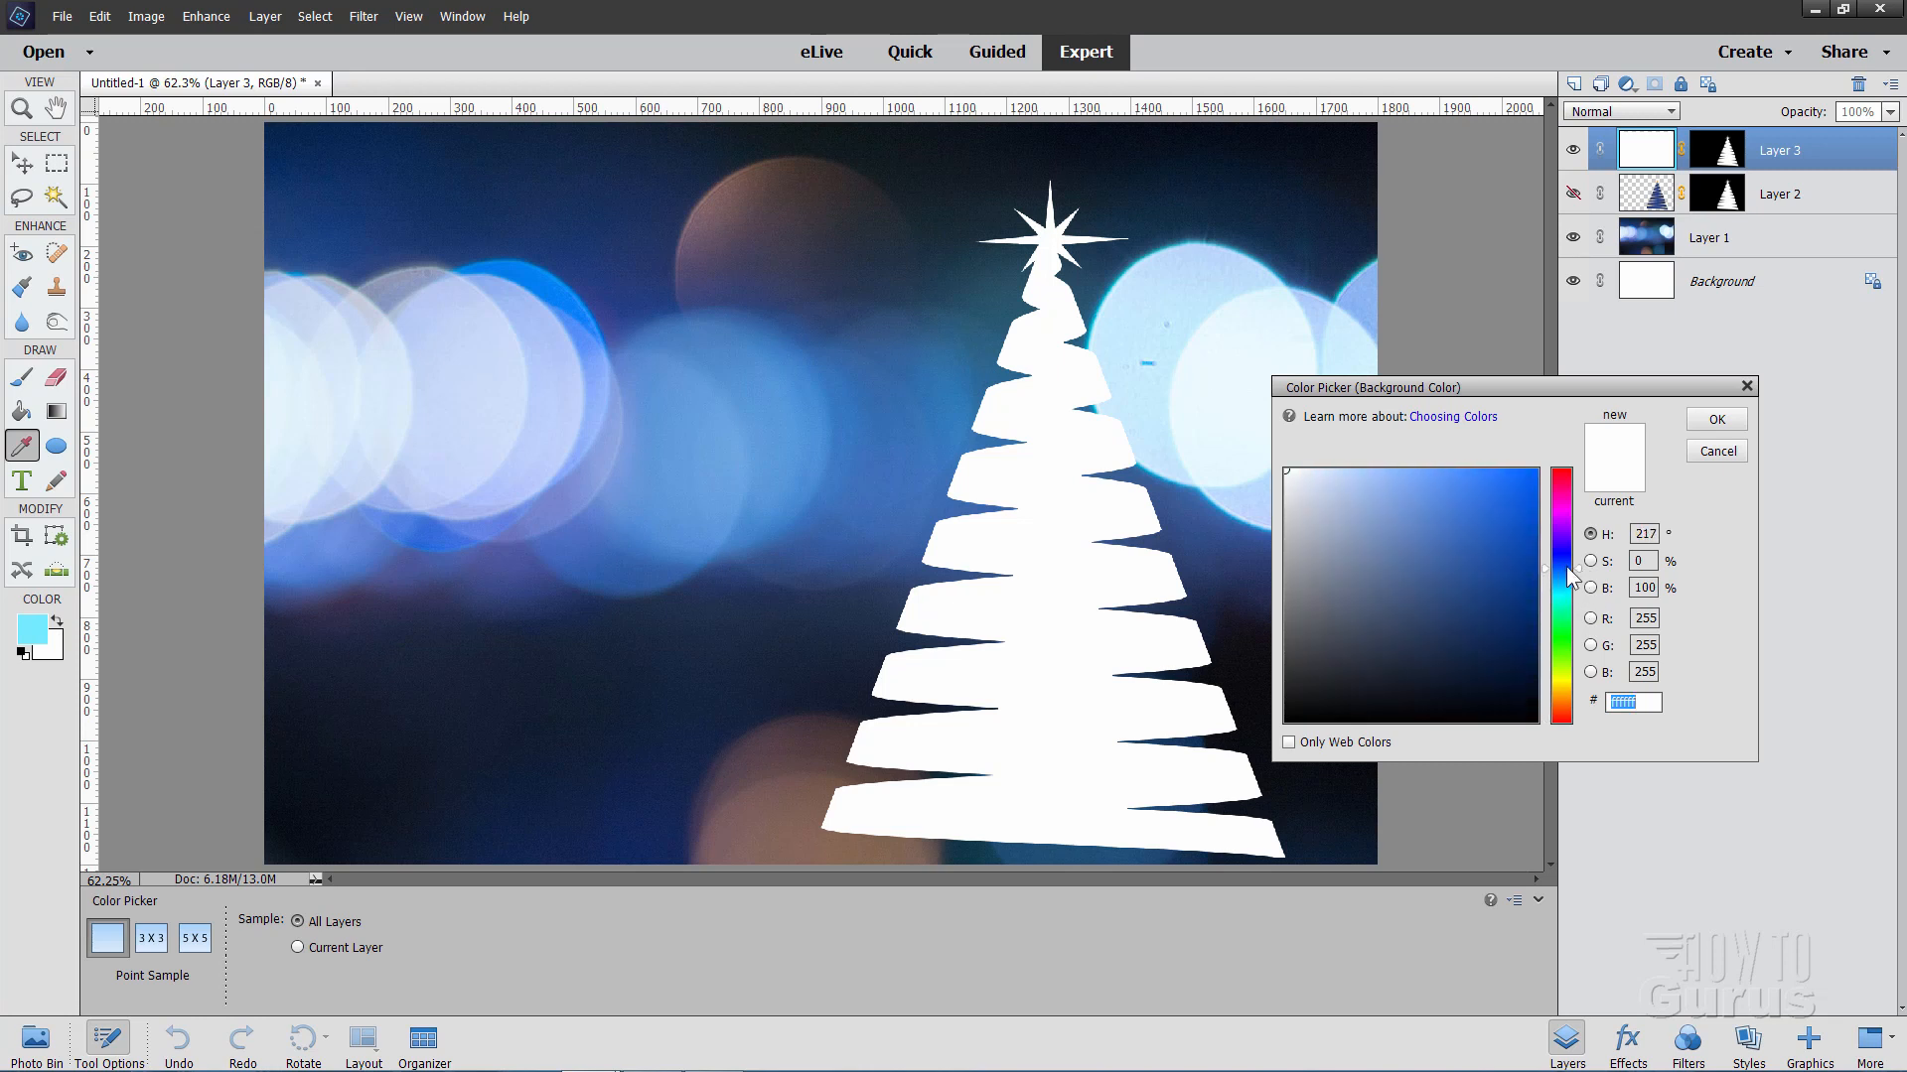
pyautogui.moveTo(1563, 568); pyautogui.dragTo(1563, 567)
pyautogui.moveTo(1534, 505); pyautogui.dragTo(1535, 474)
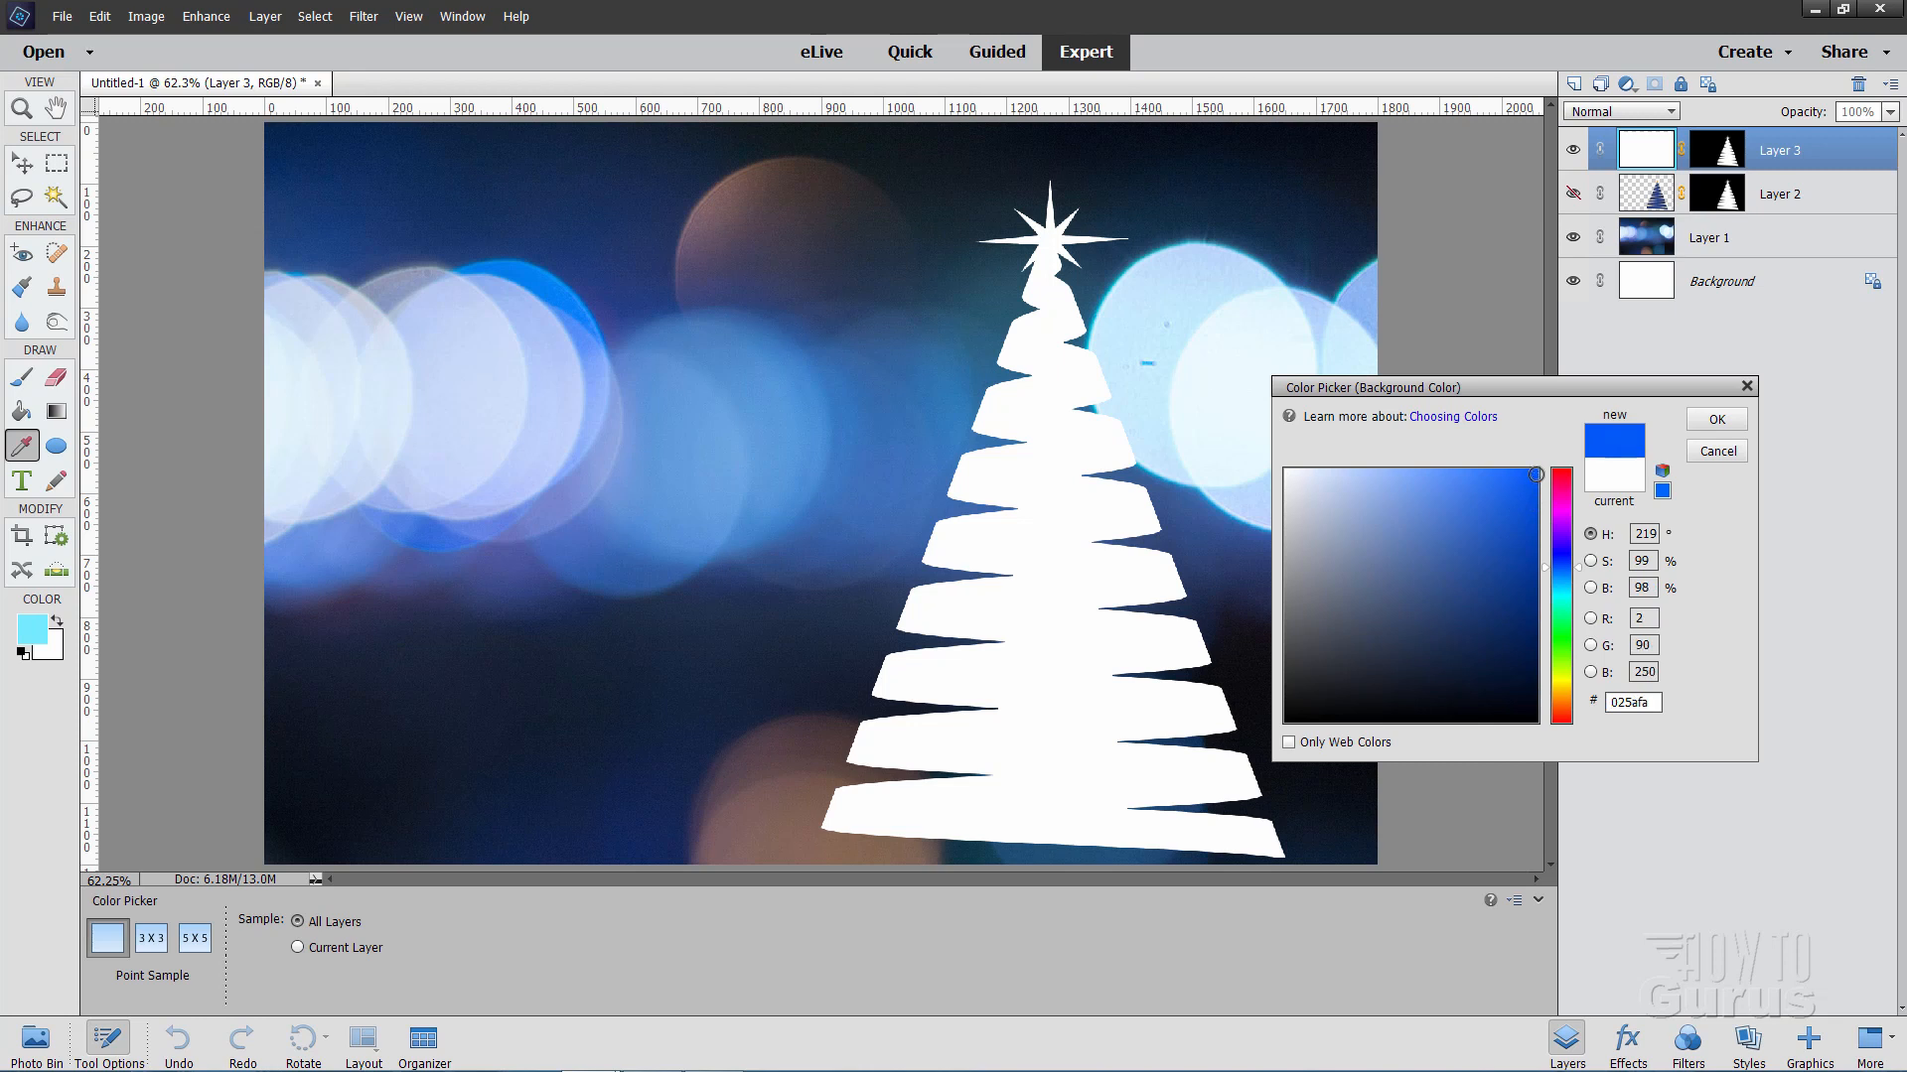
pyautogui.click(1704, 422)
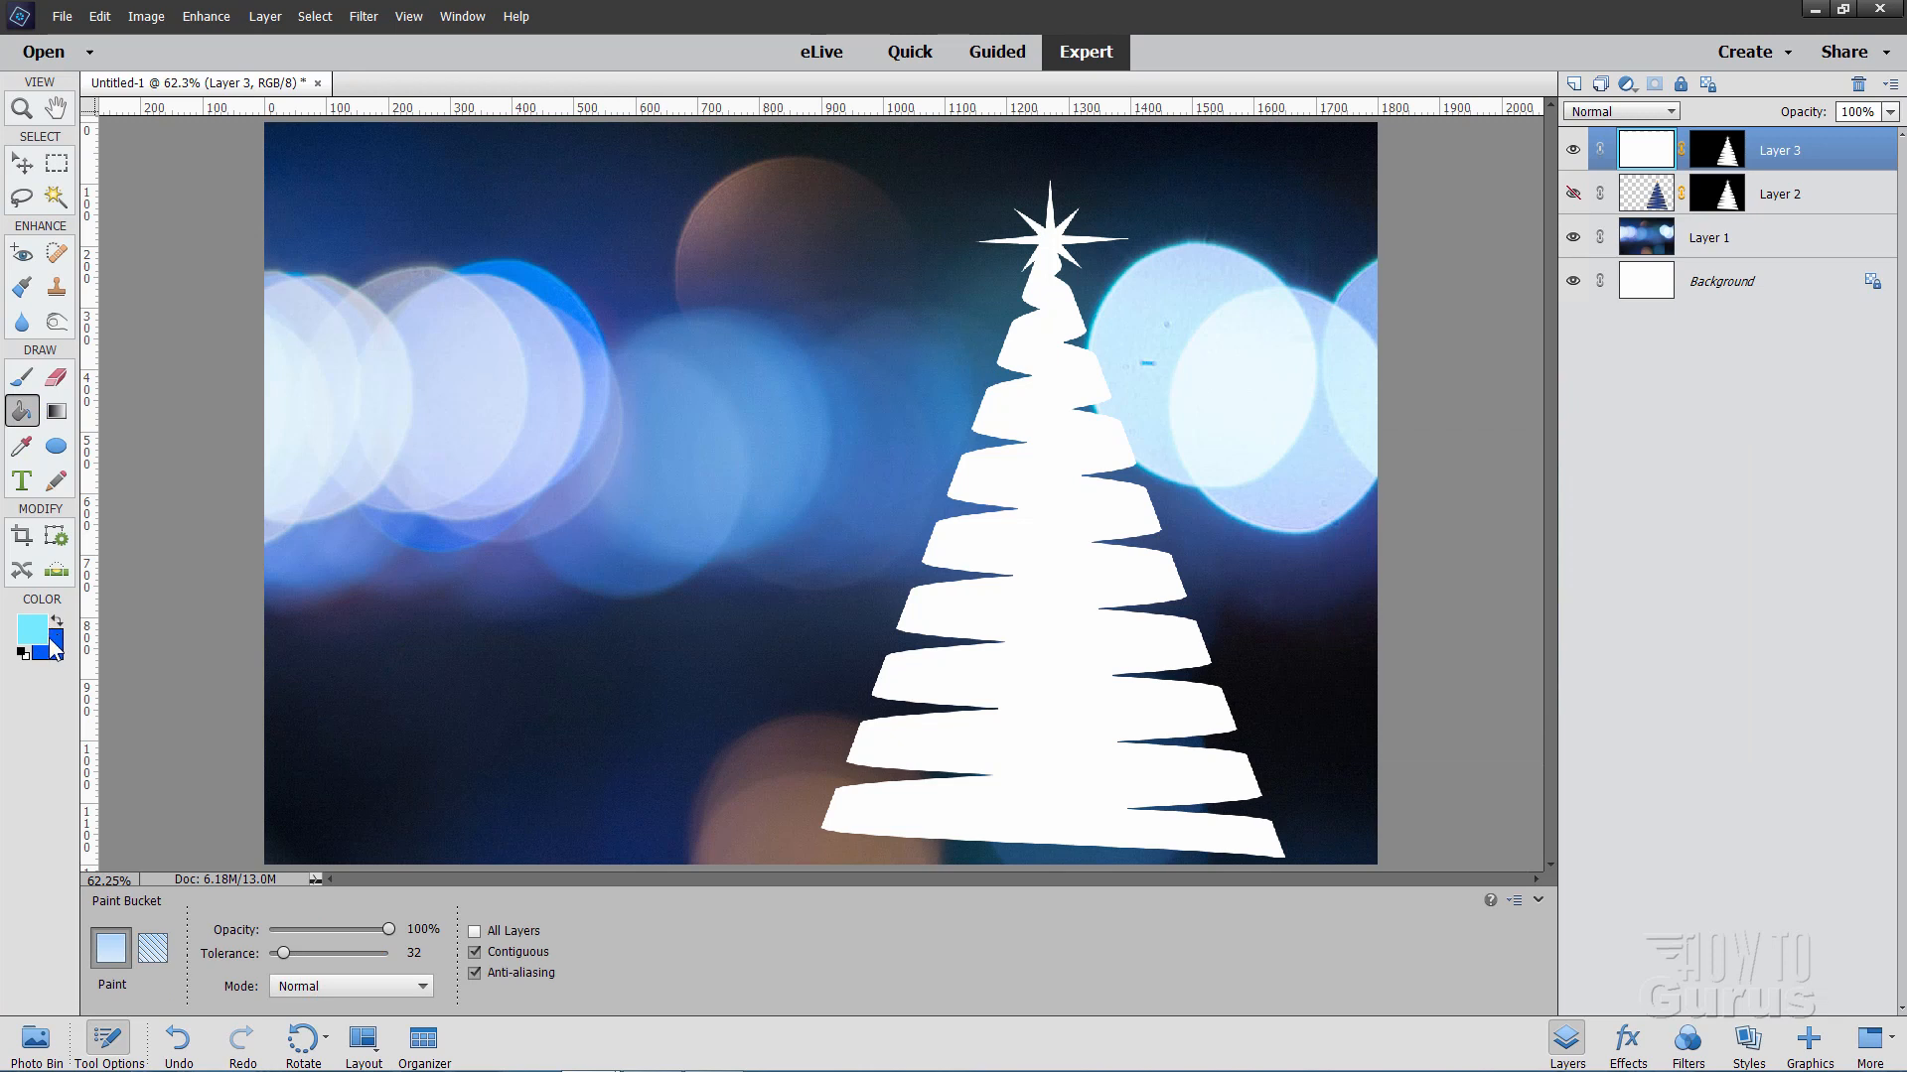
# - Fill the masked tree layer with a radial foreground-to-background gradient running from the tree's middle to its lower-right corner
pyautogui.press('a')
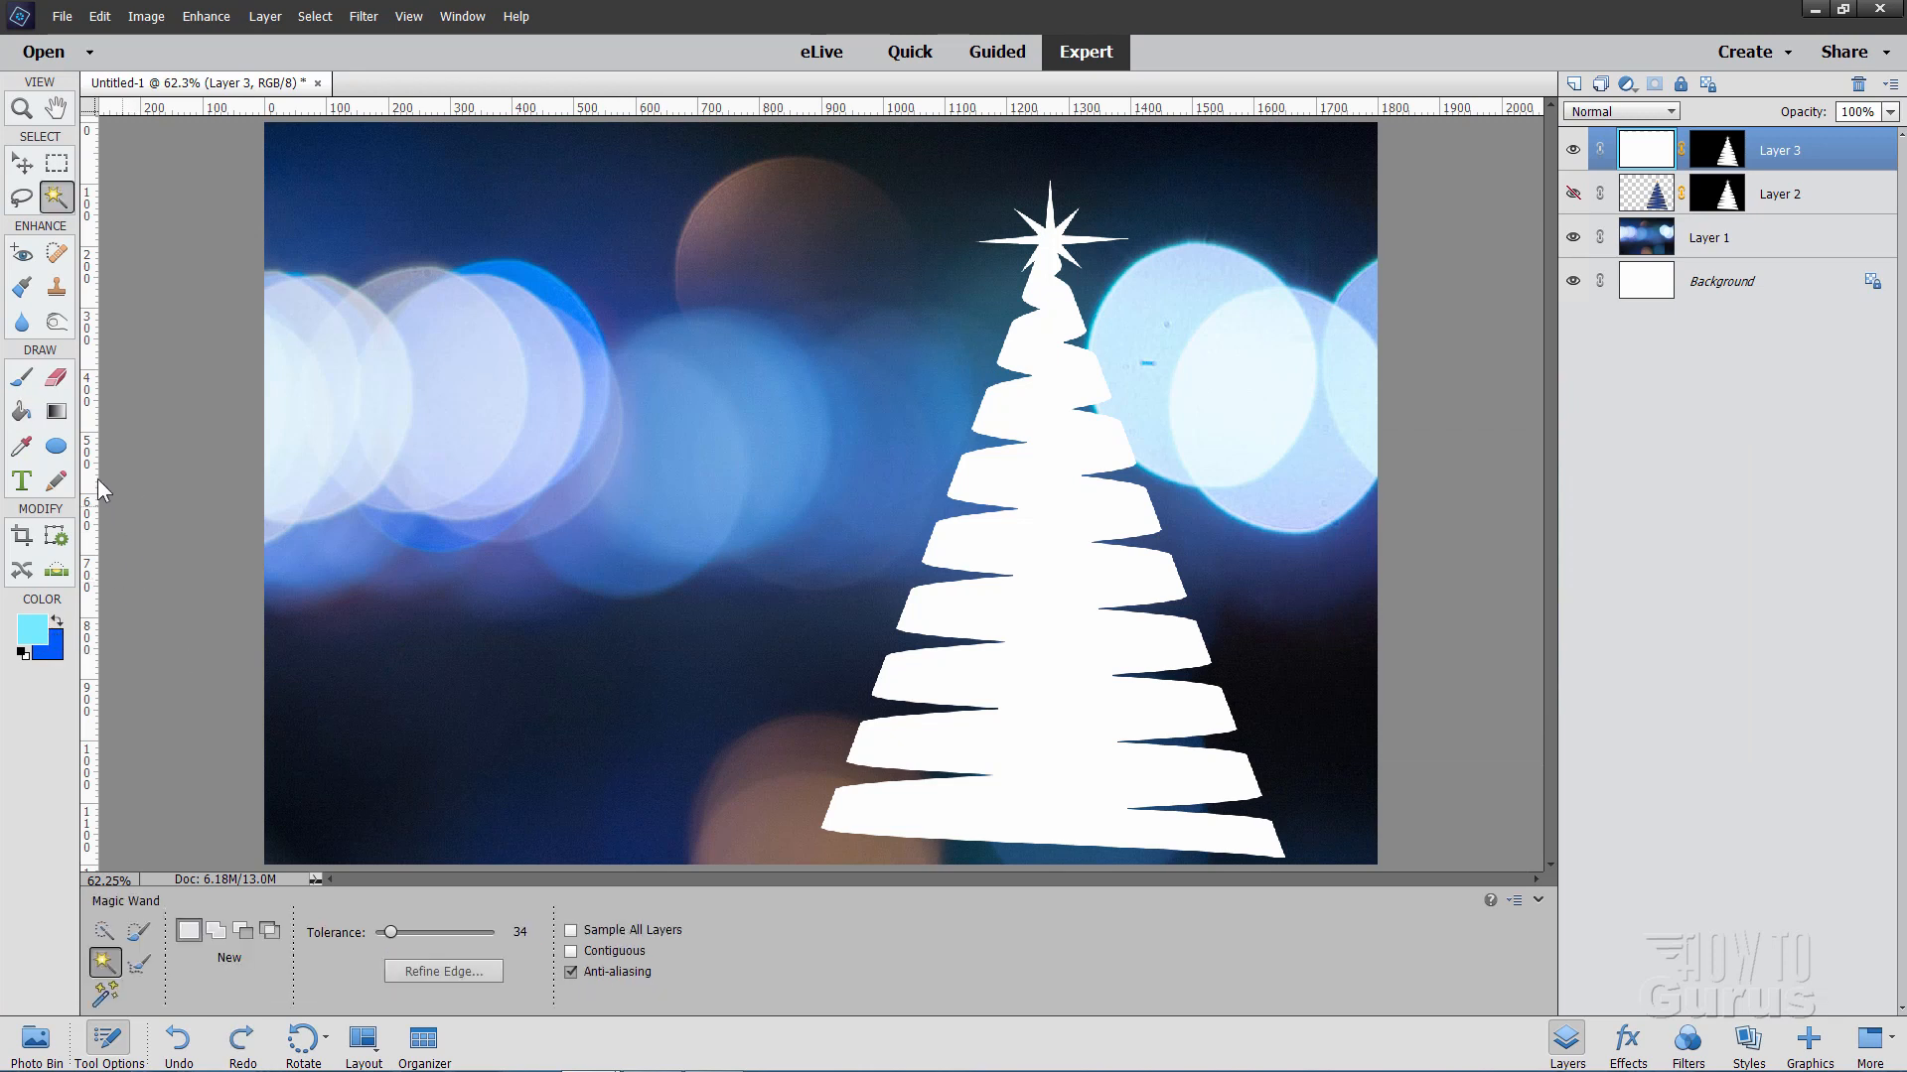
pyautogui.click(59, 414)
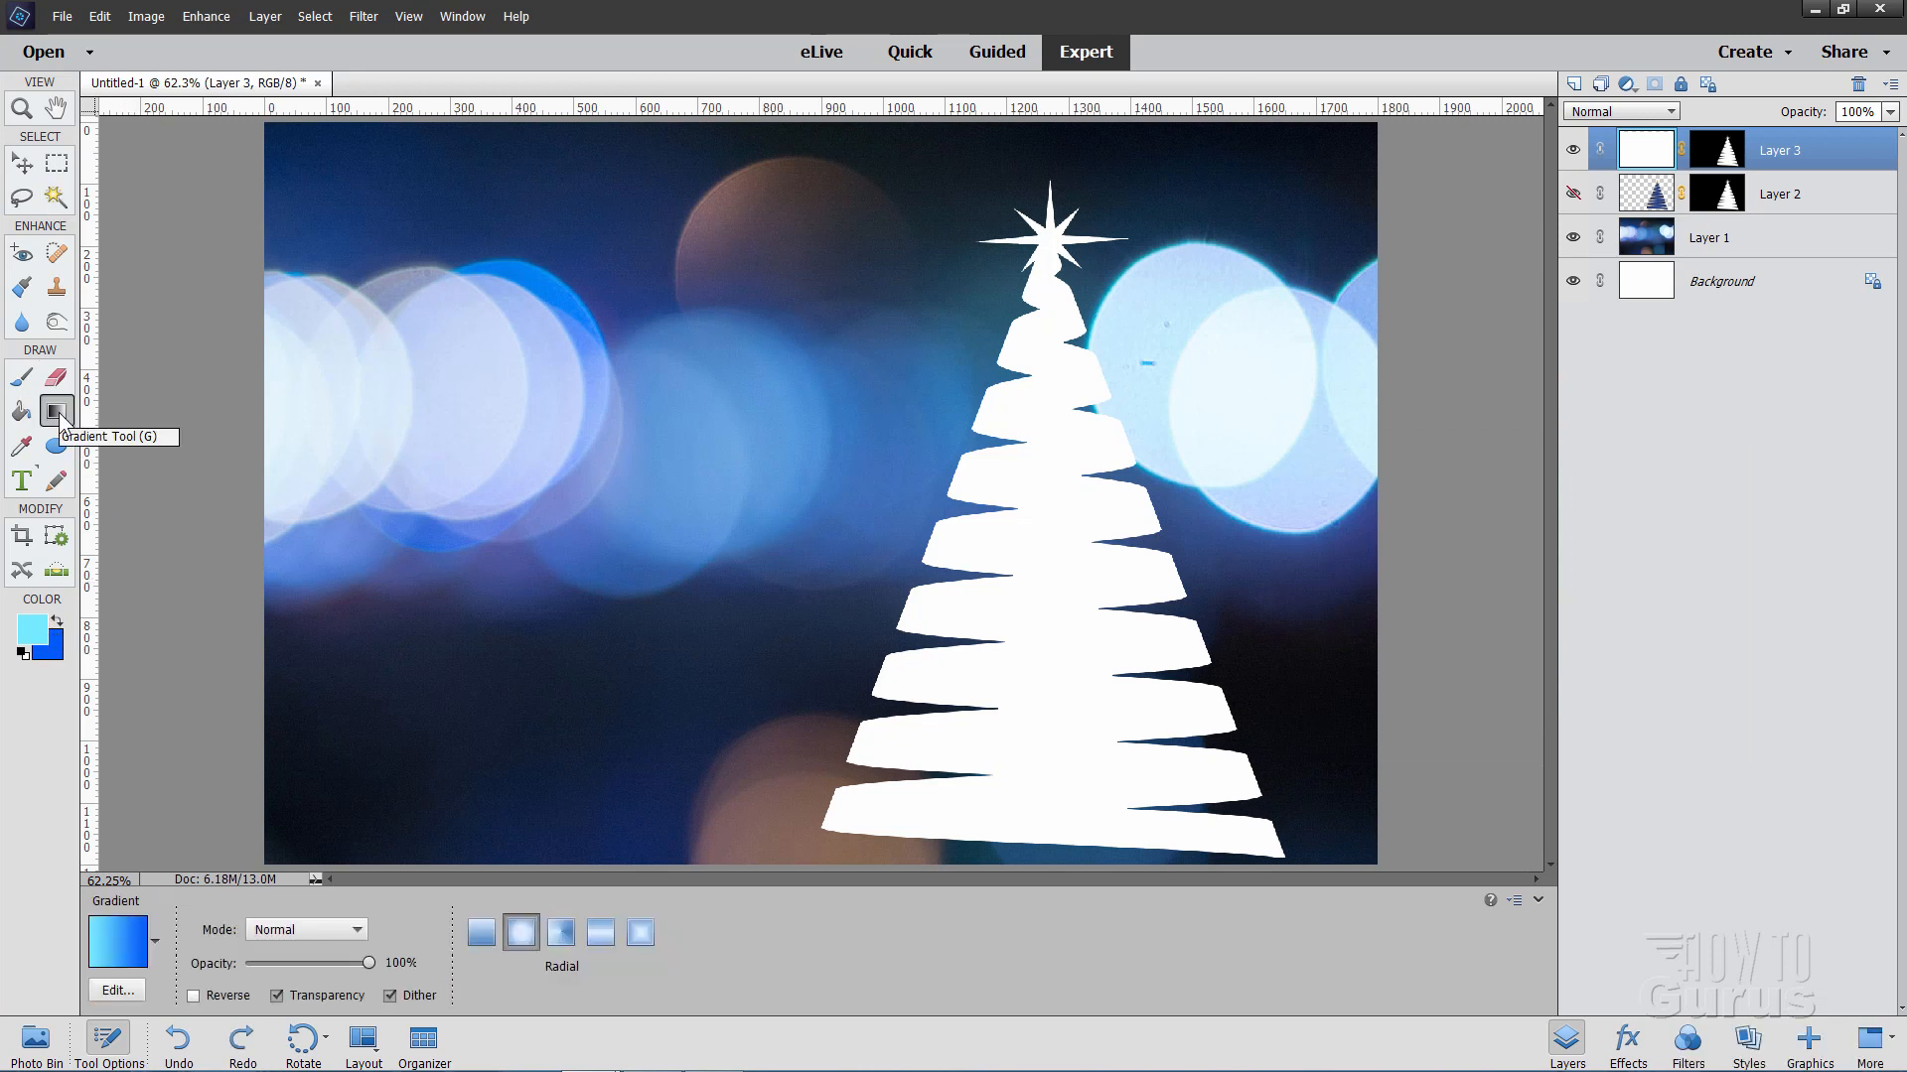
pyautogui.click(155, 941)
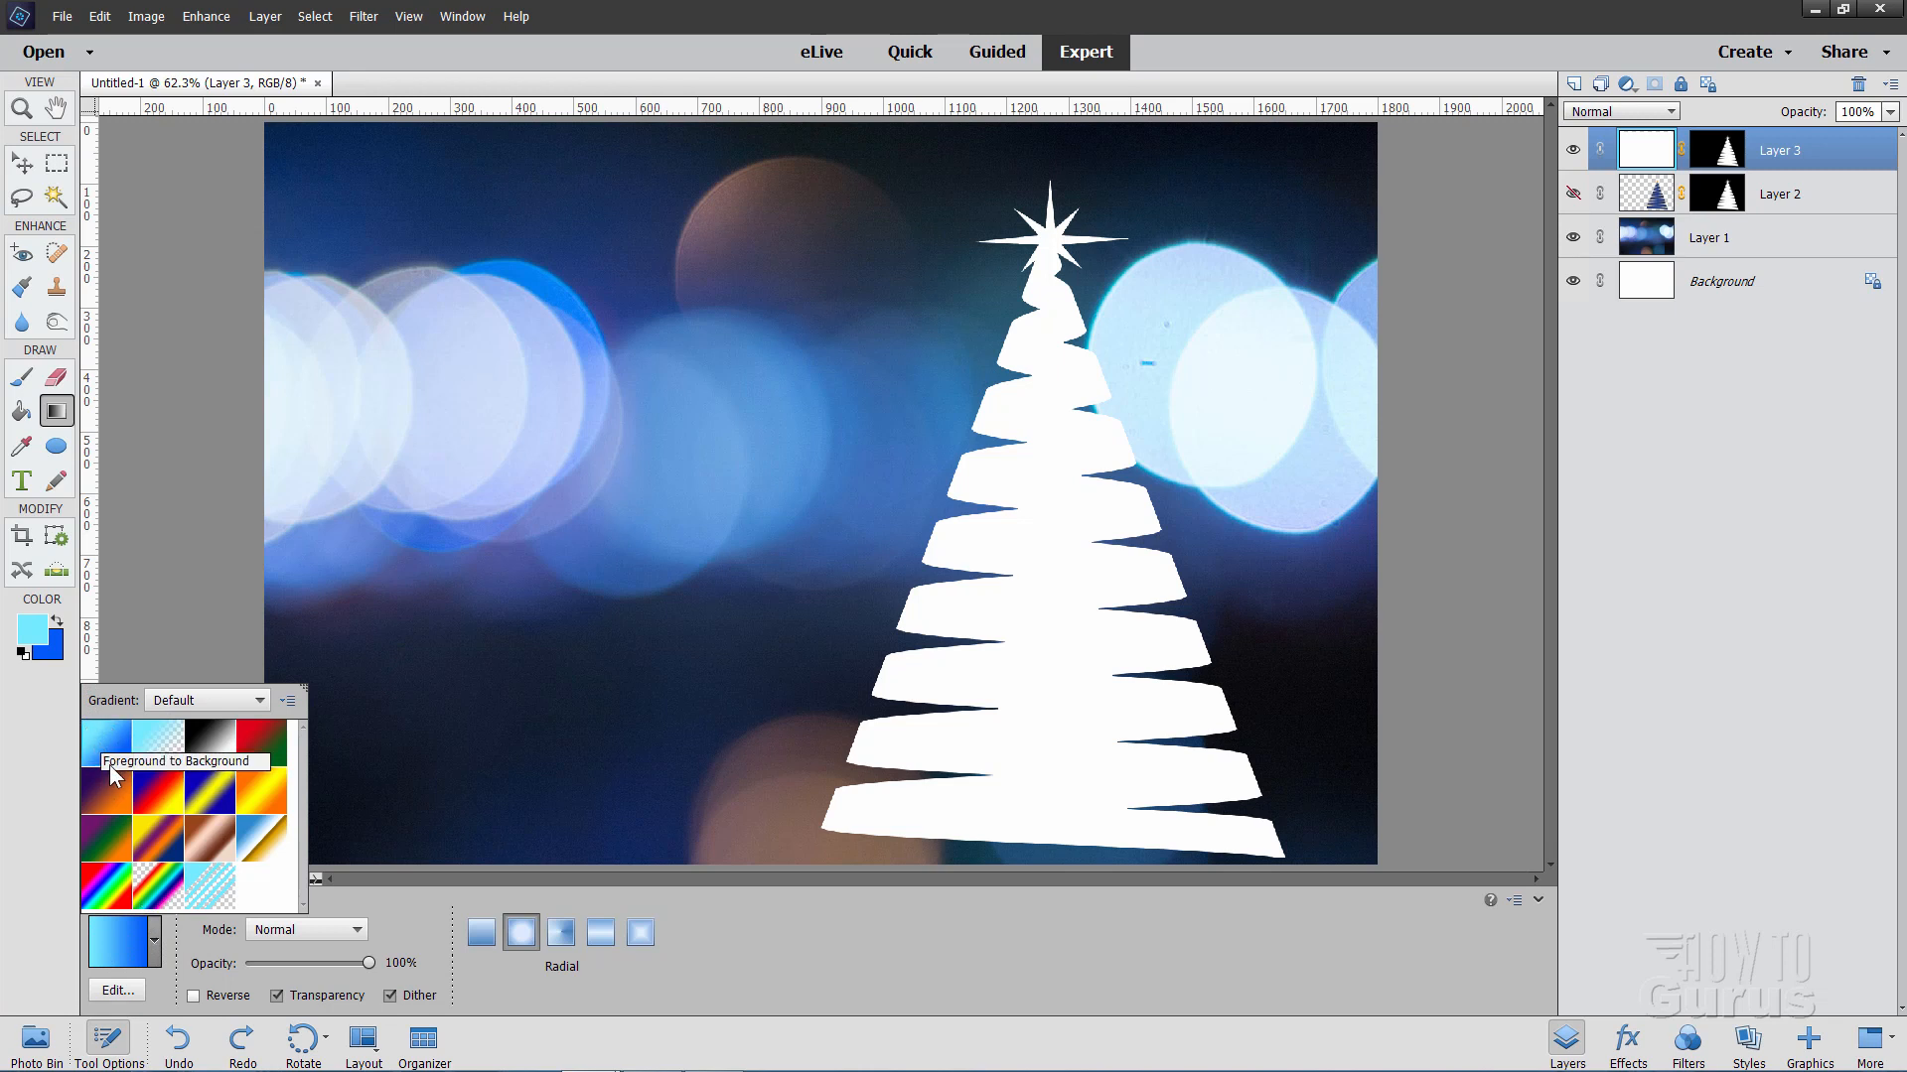
pyautogui.click(153, 940)
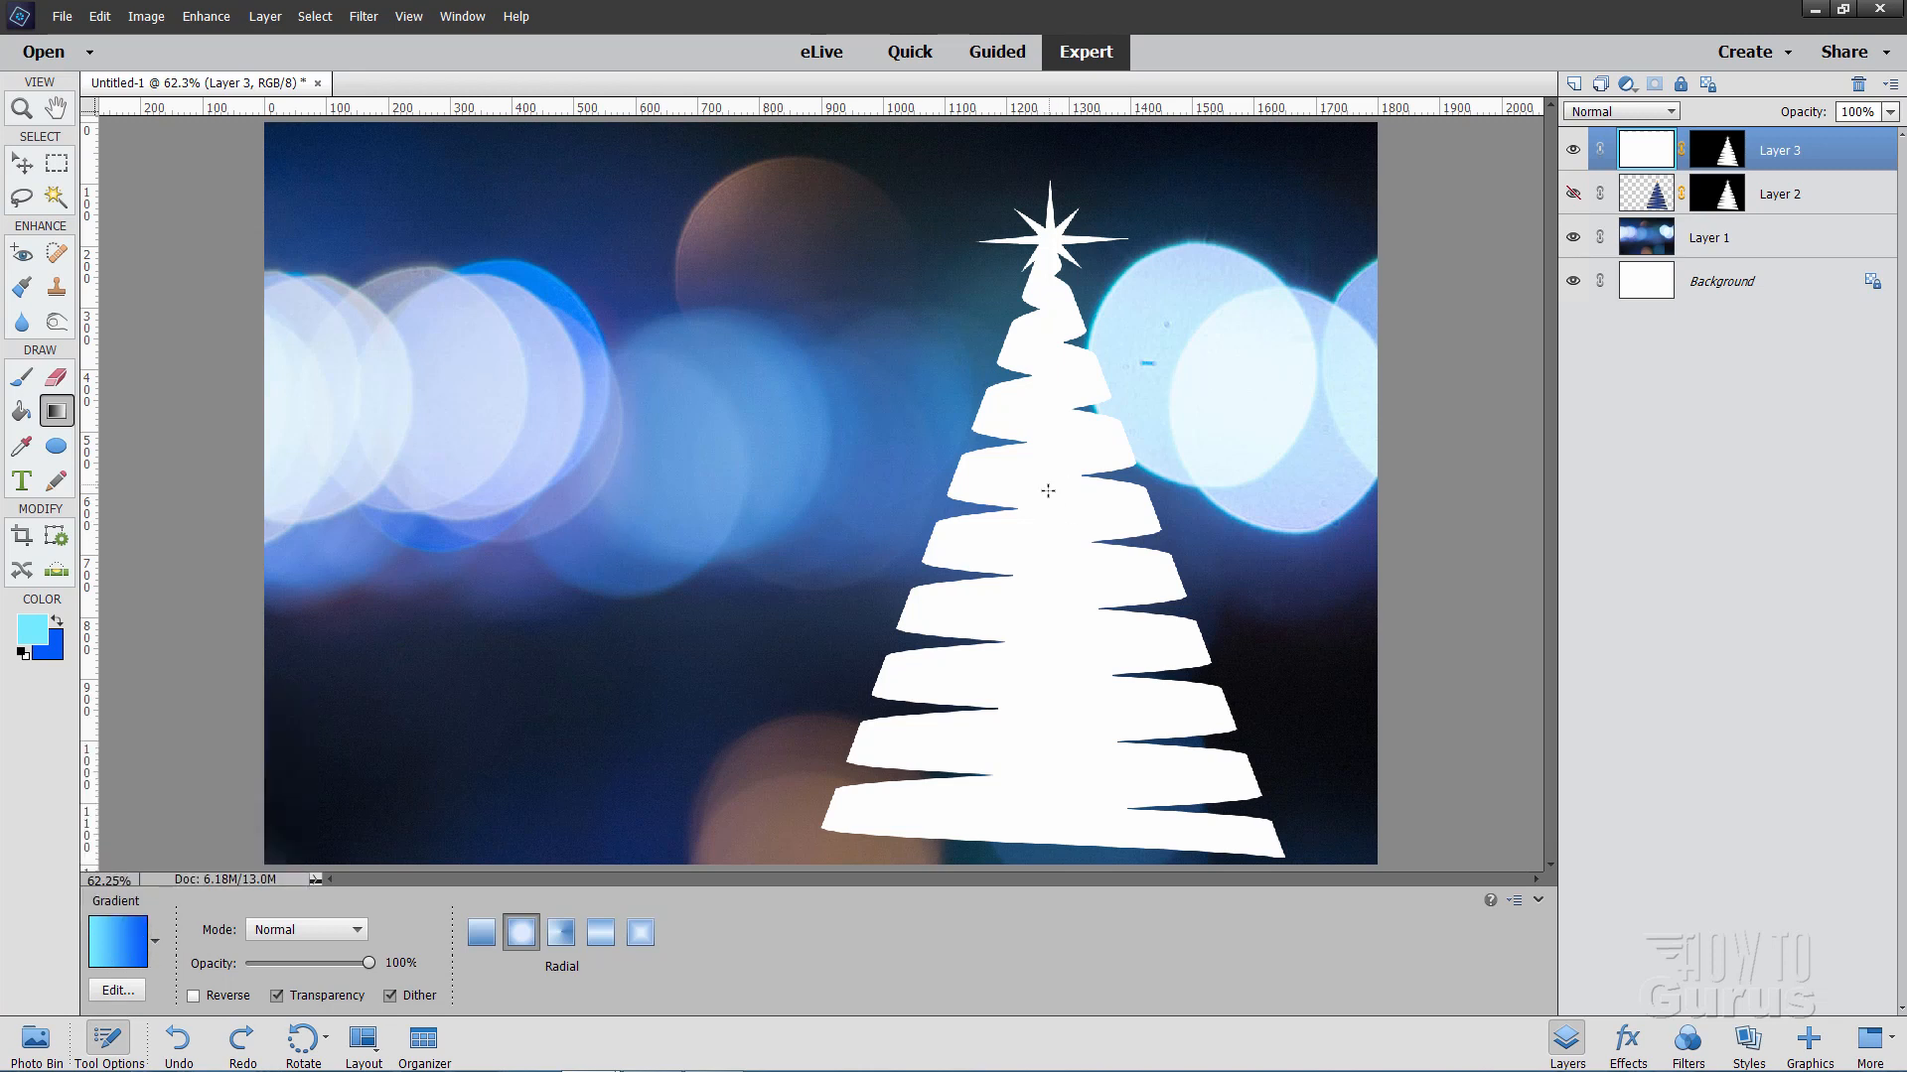
pyautogui.moveTo(1049, 500); pyautogui.dragTo(1268, 860)
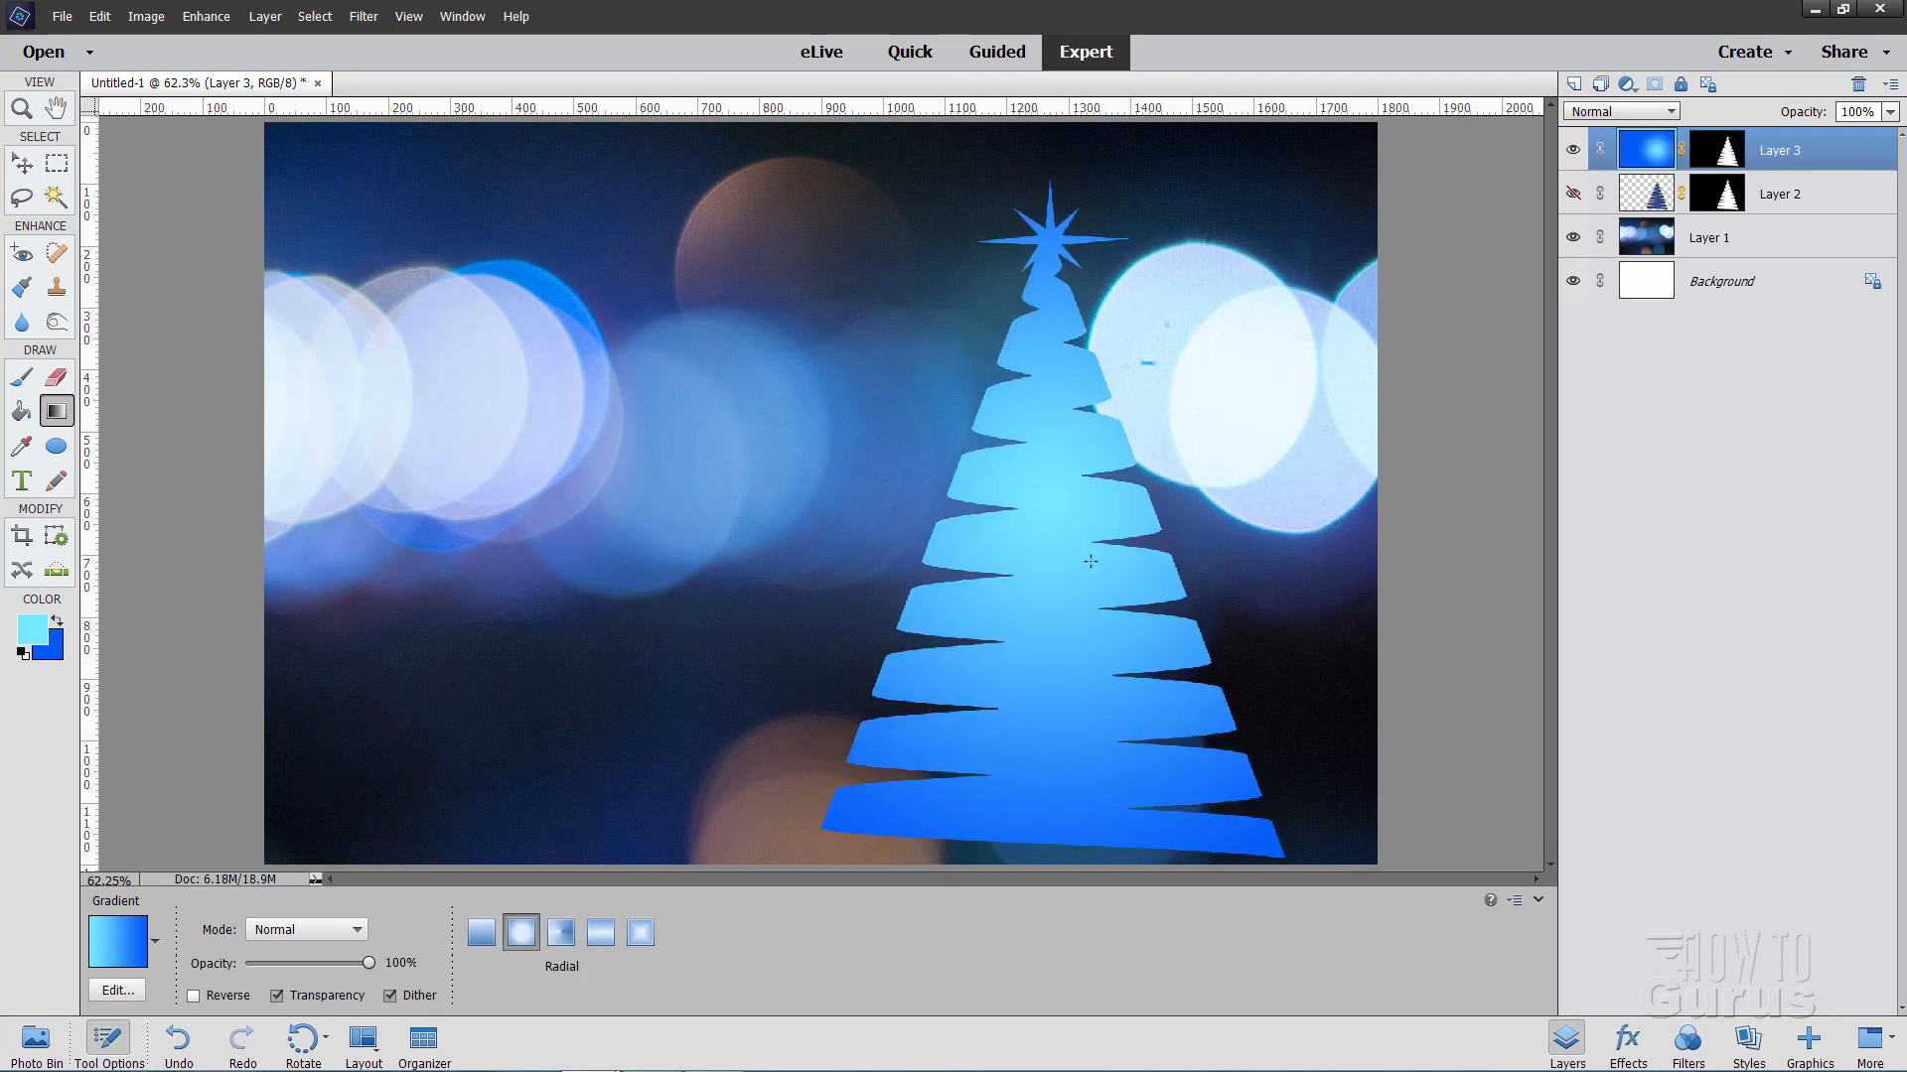
# - Move the gradient tree toward the lower-right corner of the card so its base runs past the bottom edge
pyautogui.click(21, 164)
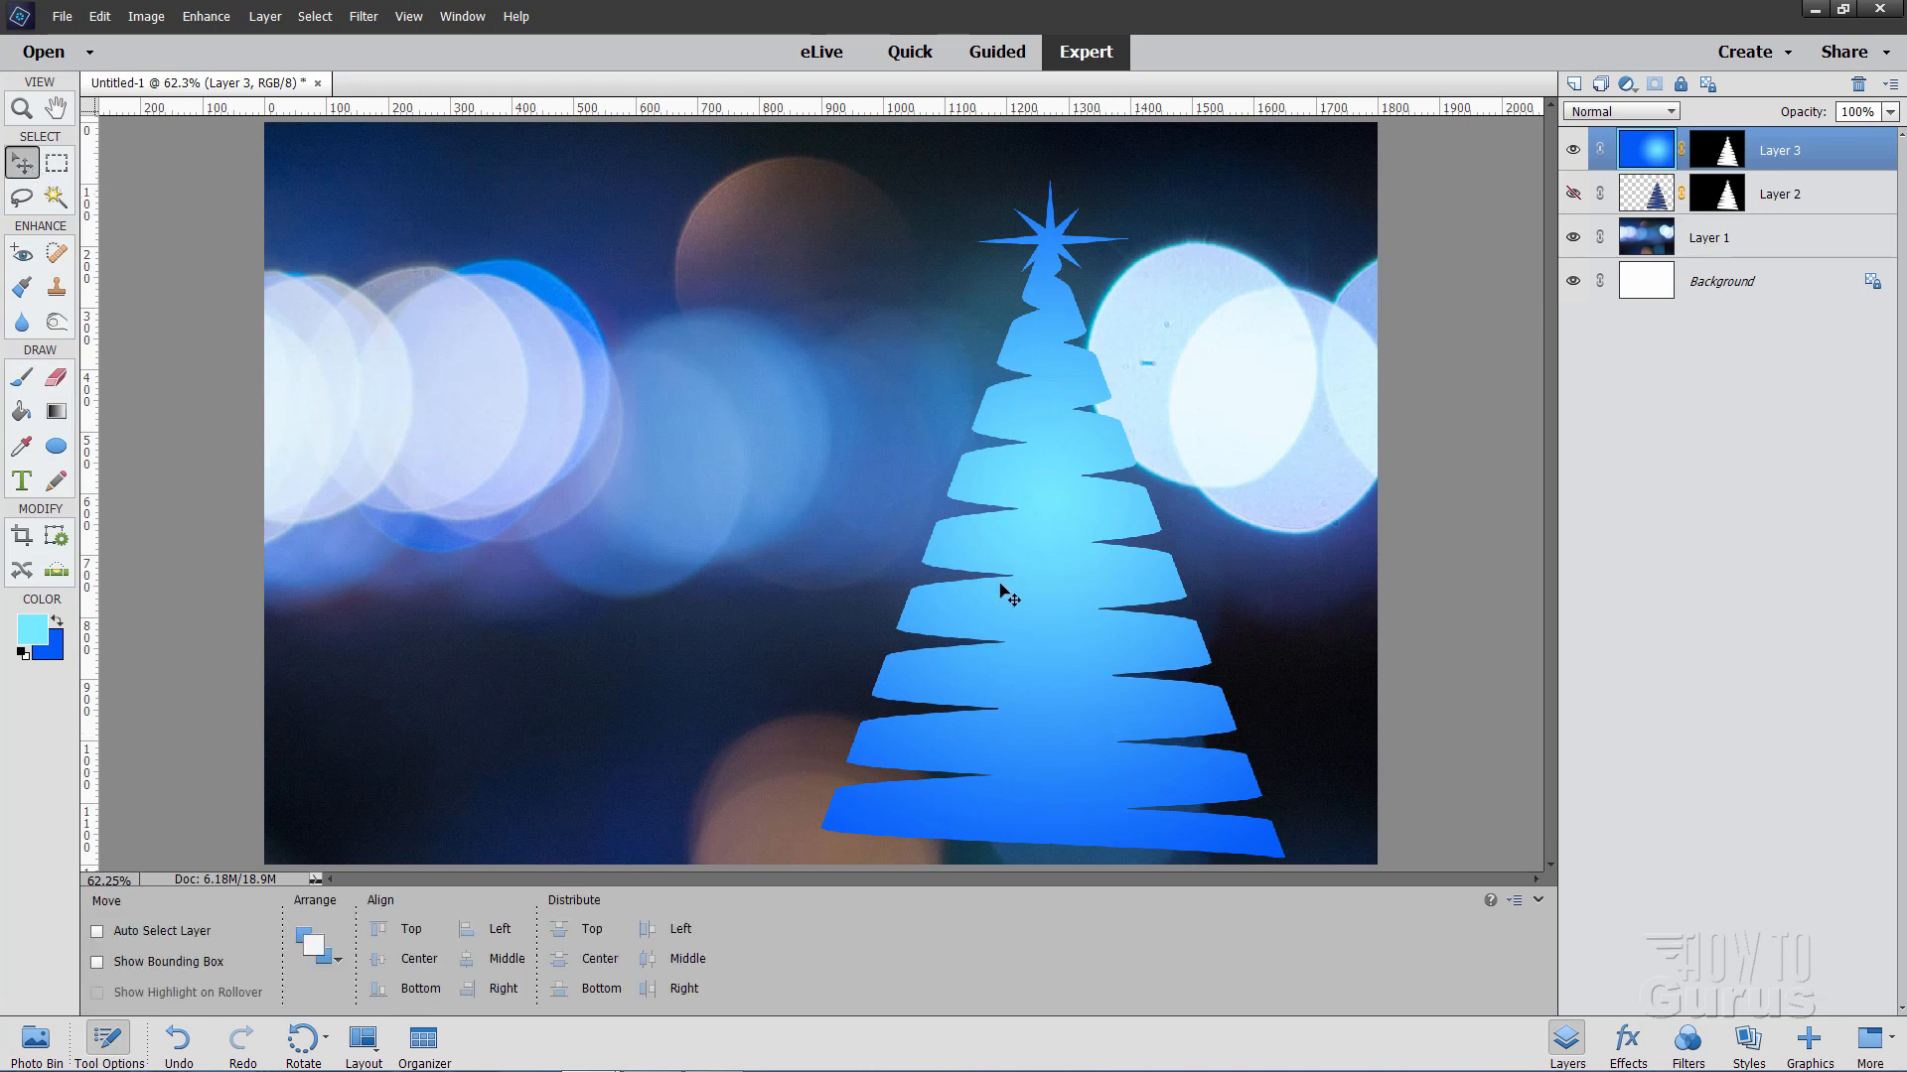
pyautogui.moveTo(1044, 602); pyautogui.dragTo(1116, 627)
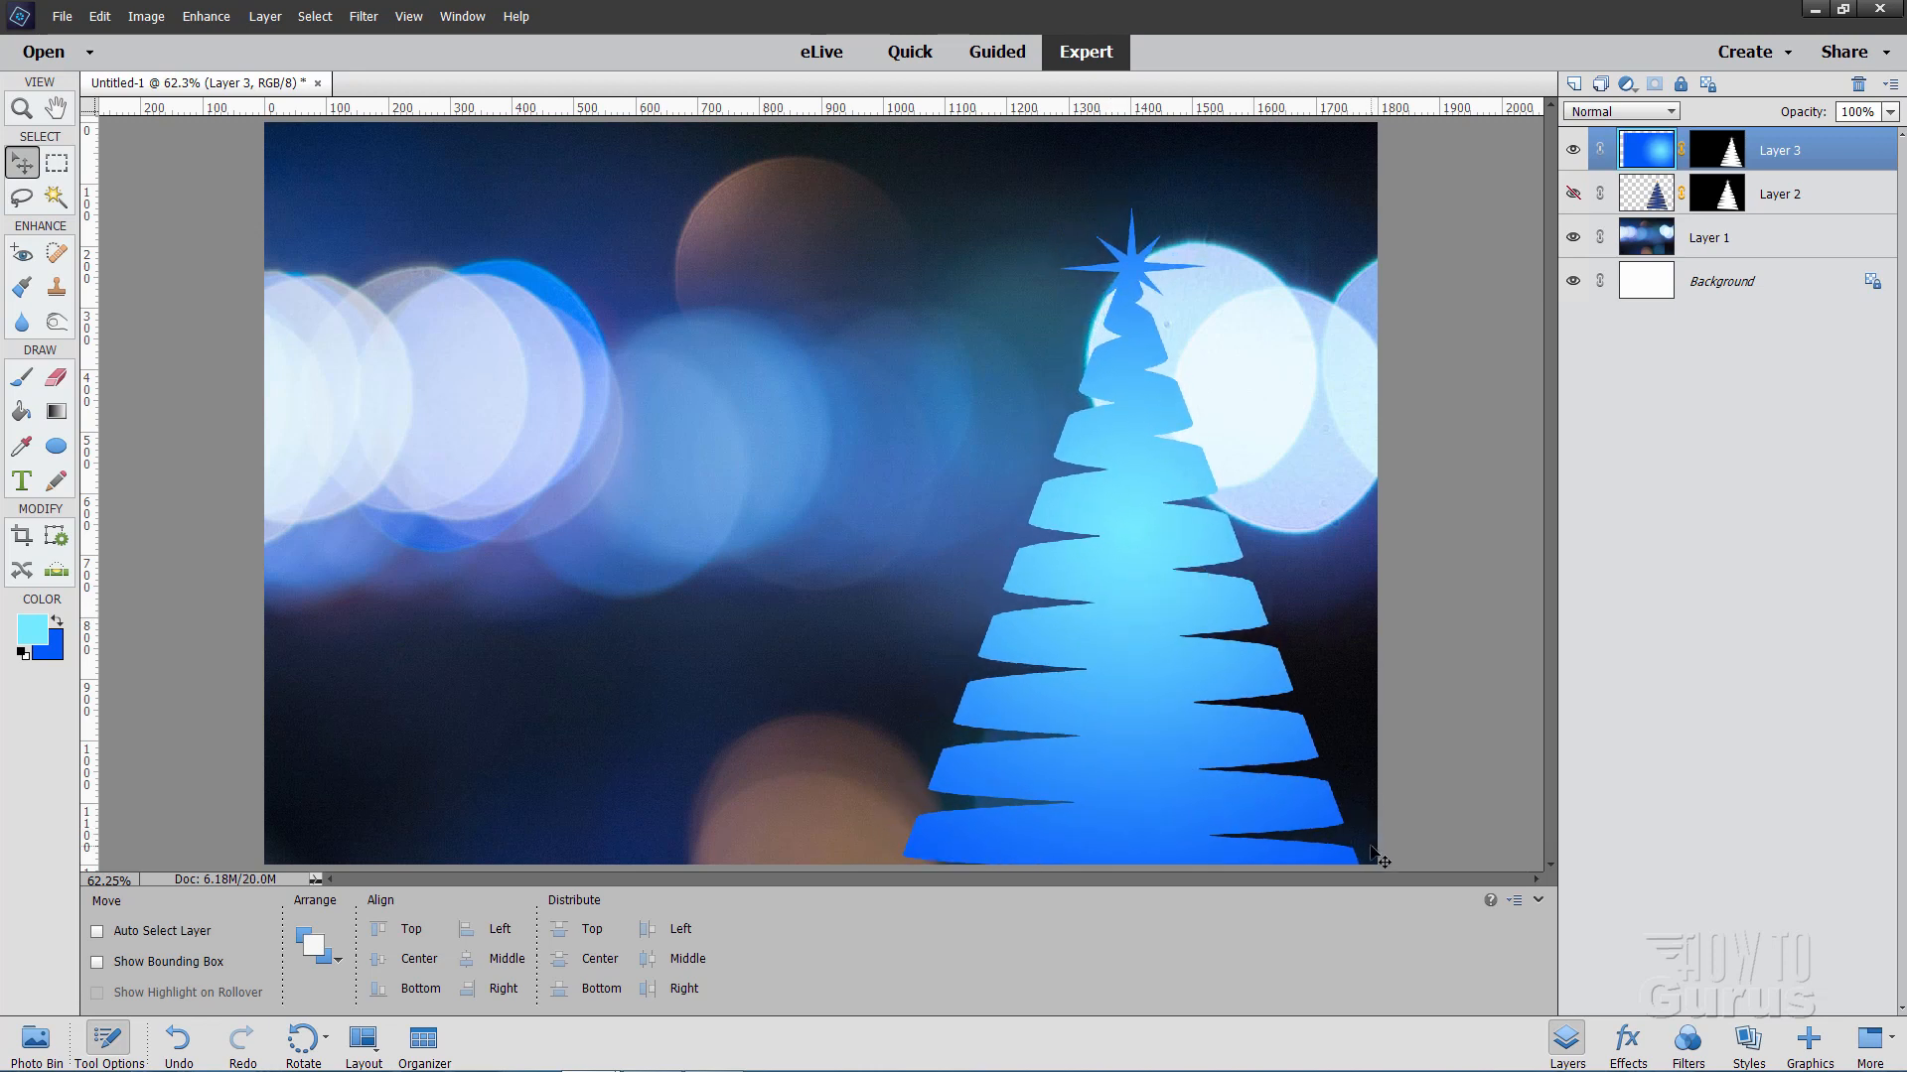
pyautogui.moveTo(1142, 754); pyautogui.dragTo(1157, 768)
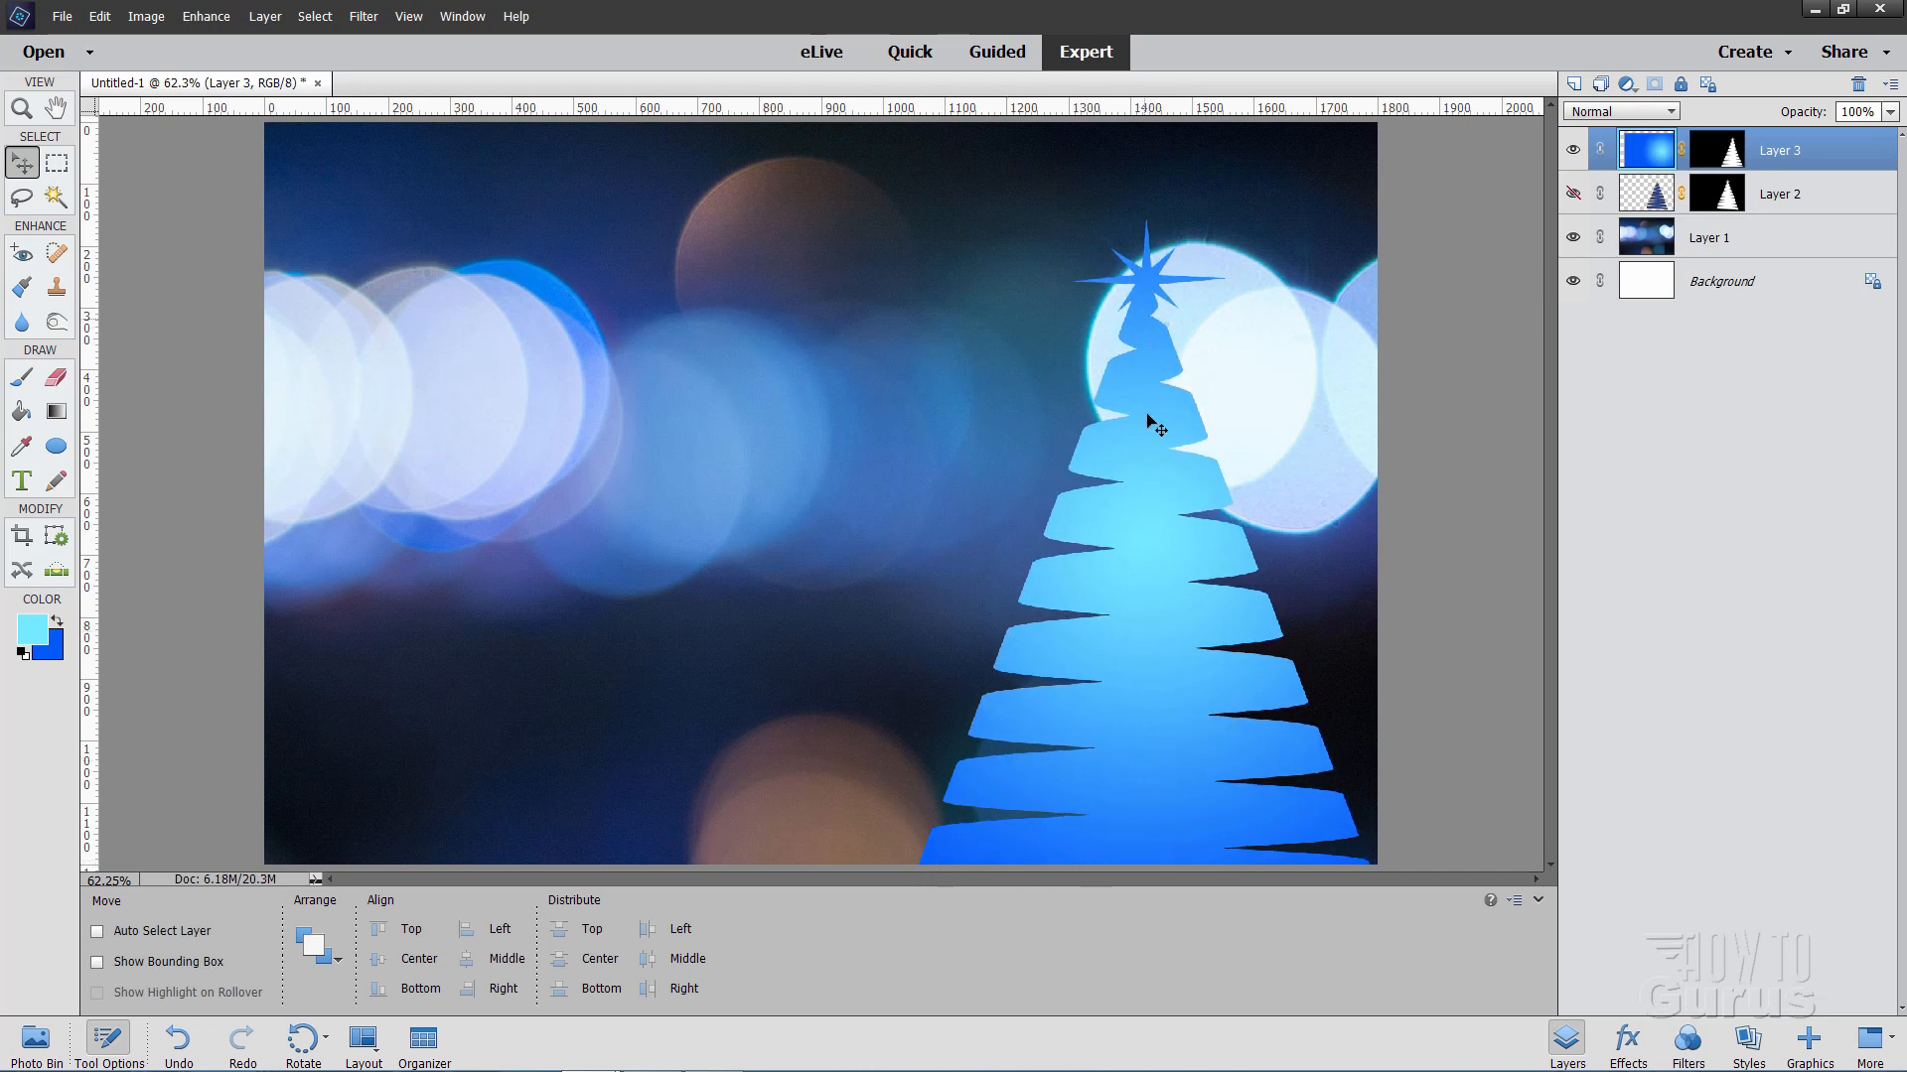
# - Scale the tree proportionally to about 109% and reposition it inside the card's right edge with its base slightly cropped
pyautogui.hotkey('ctrl', 't')
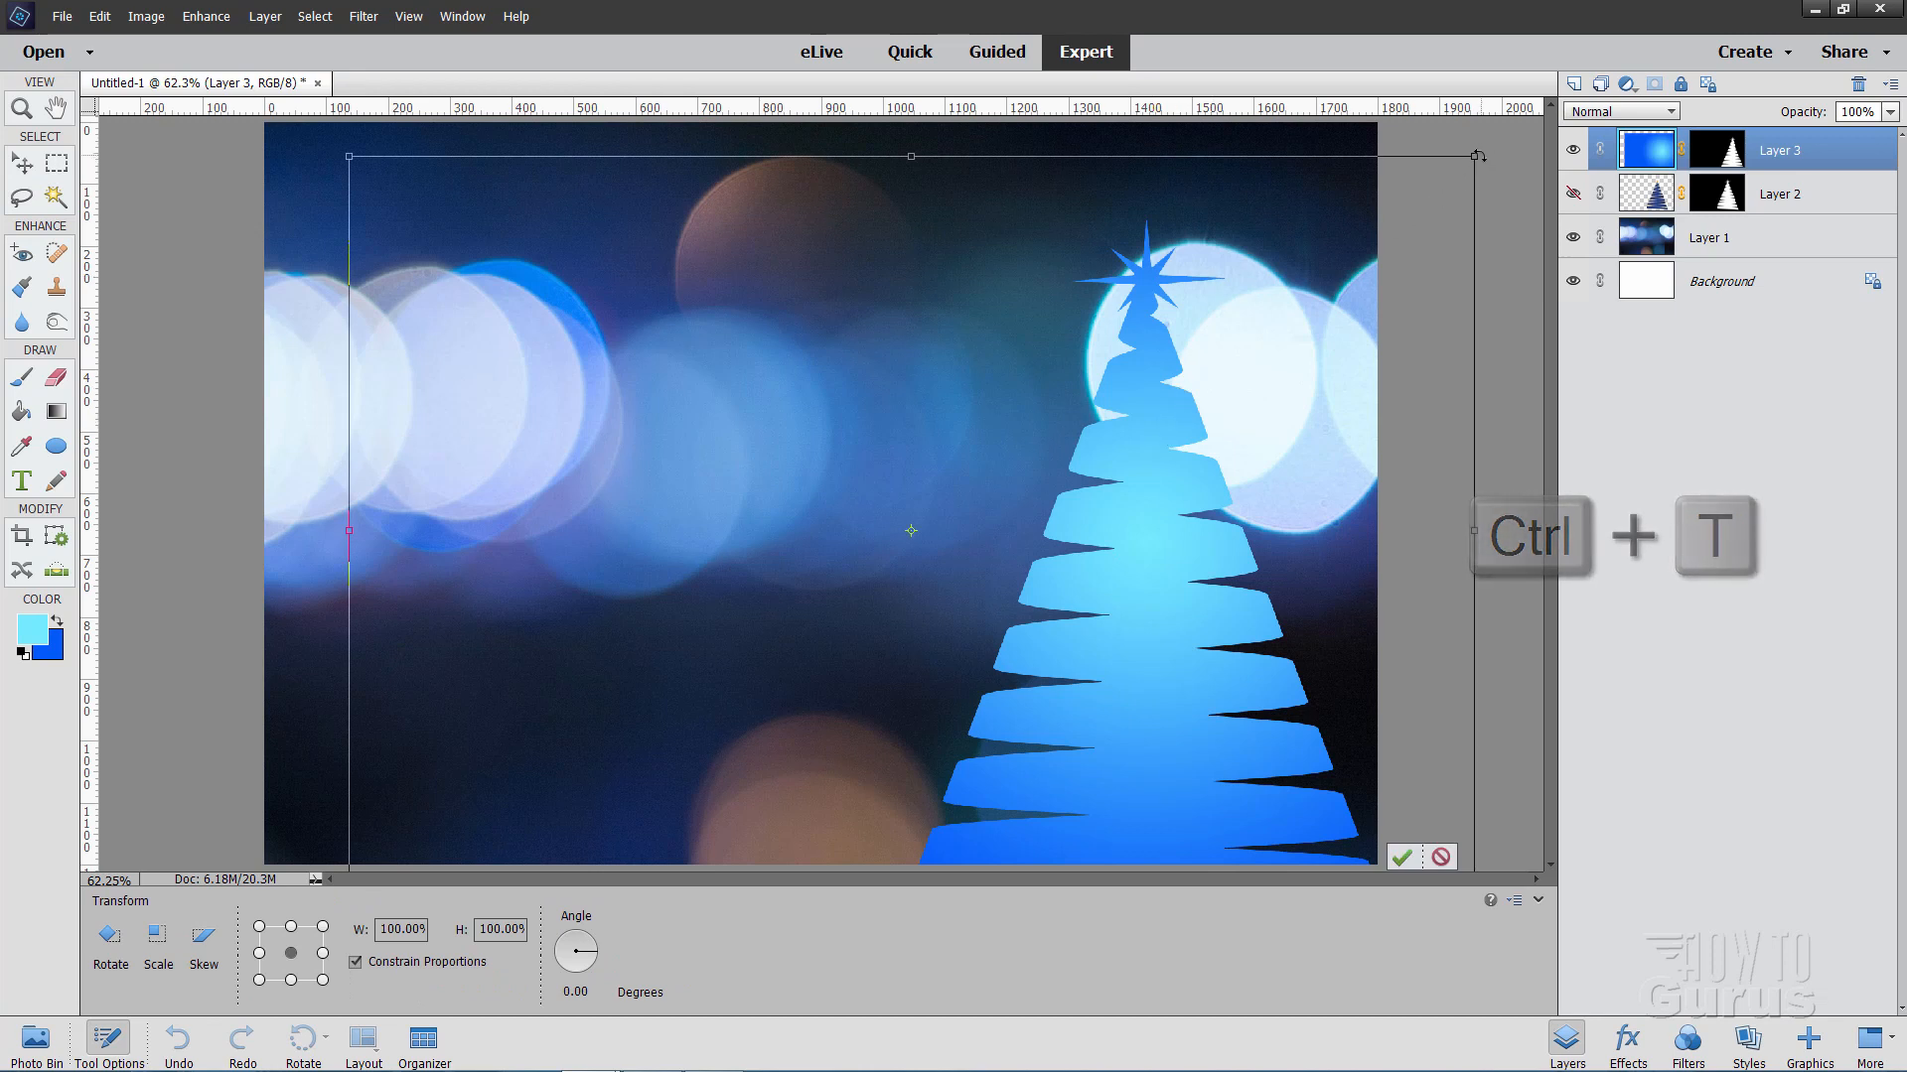
pyautogui.moveTo(1474, 156); pyautogui.dragTo(1575, 90)
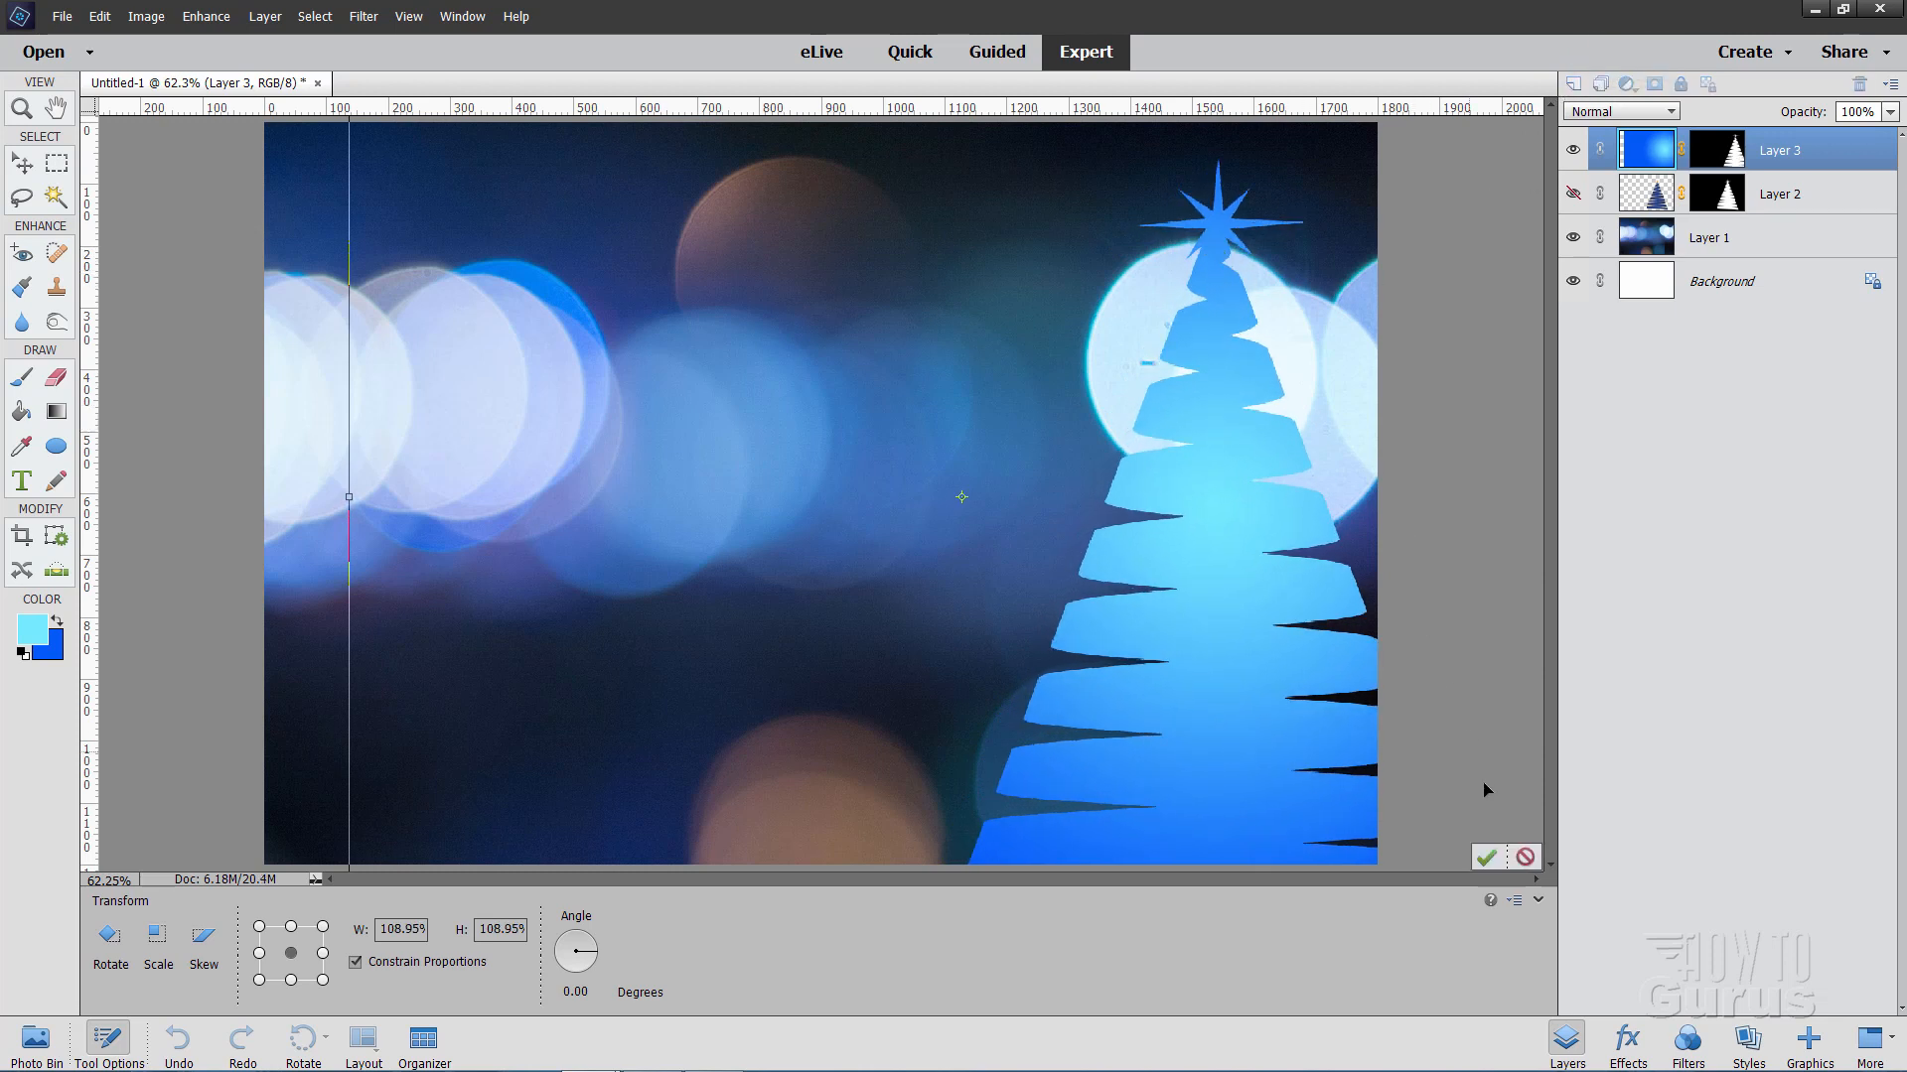
pyautogui.click(1486, 857)
pyautogui.moveTo(1326, 824); pyautogui.dragTo(1147, 850)
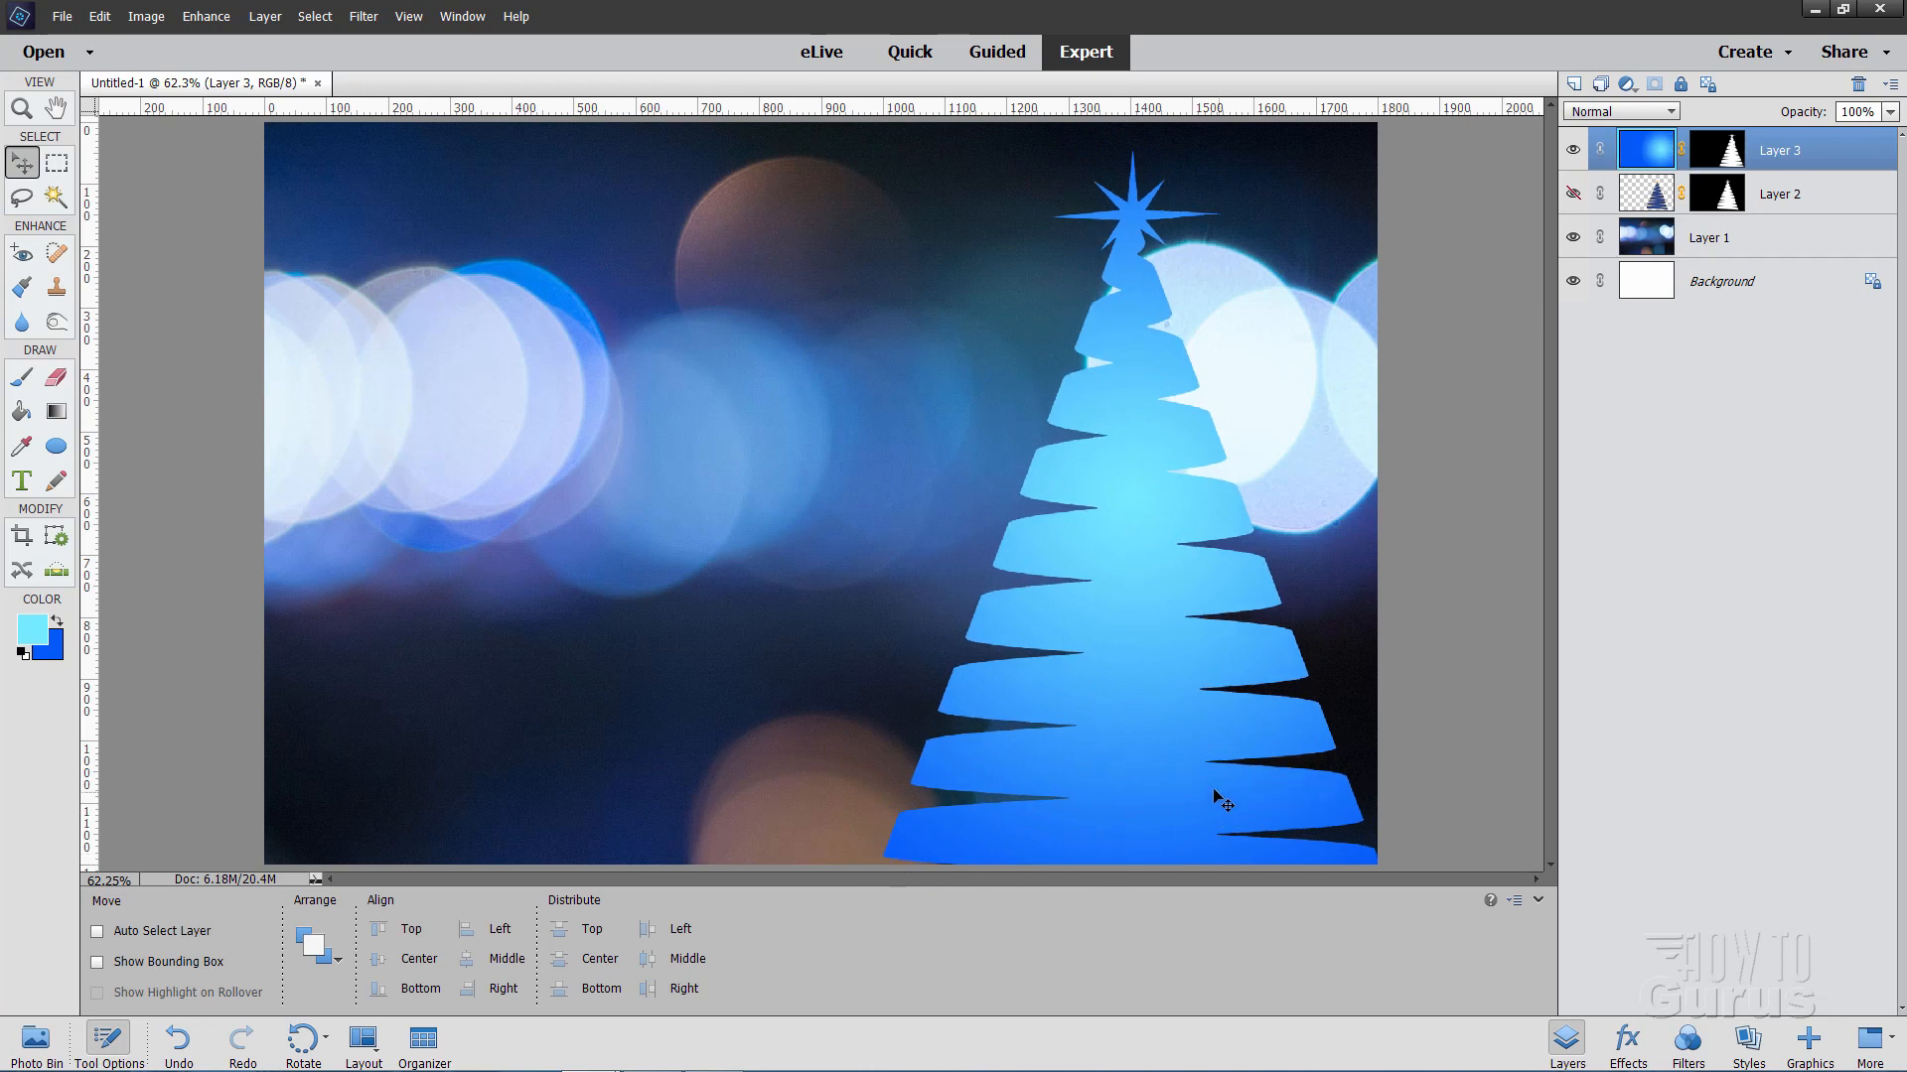
pyautogui.moveTo(1211, 789); pyautogui.dragTo(1198, 796)
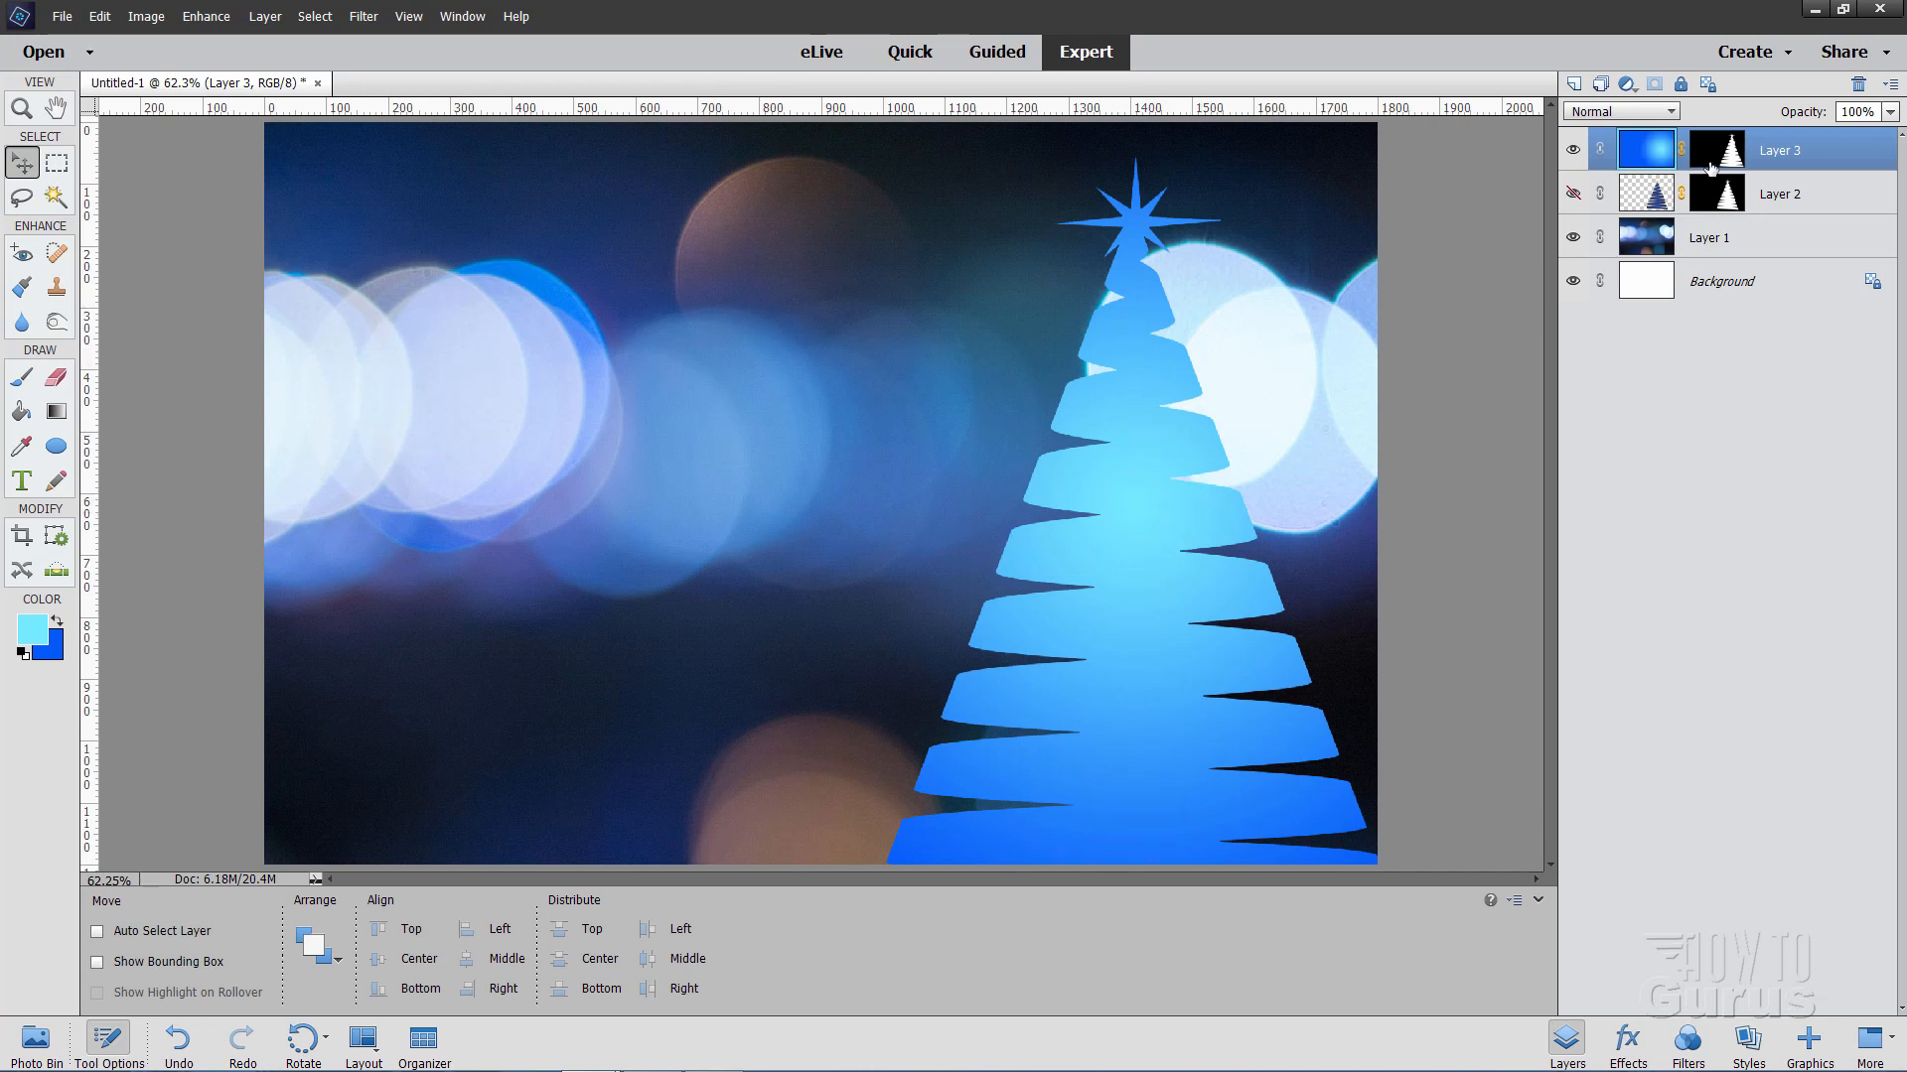
# - Duplicate the tree layer and place the copy partly past the card's left edge, slightly higher than the original
pyautogui.rightClick(1776, 159)
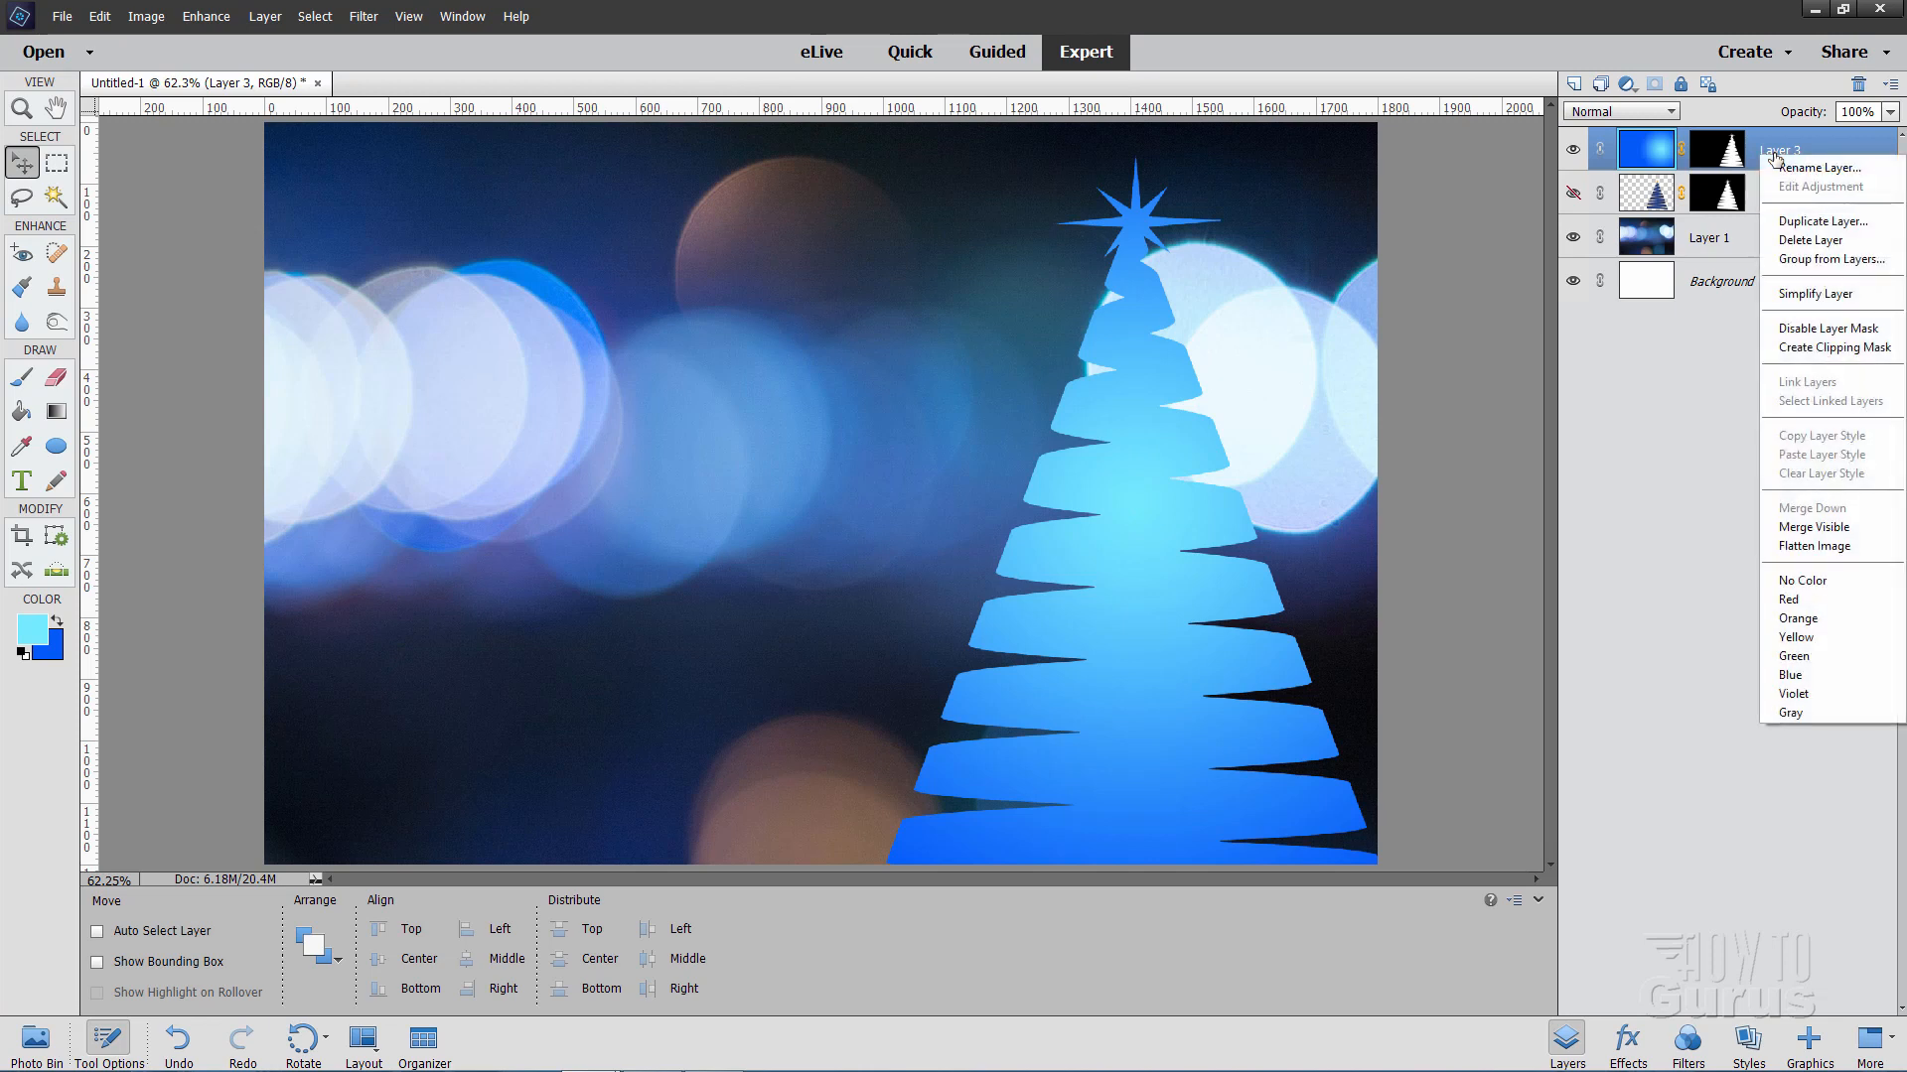
pyautogui.click(1822, 221)
pyautogui.click(978, 265)
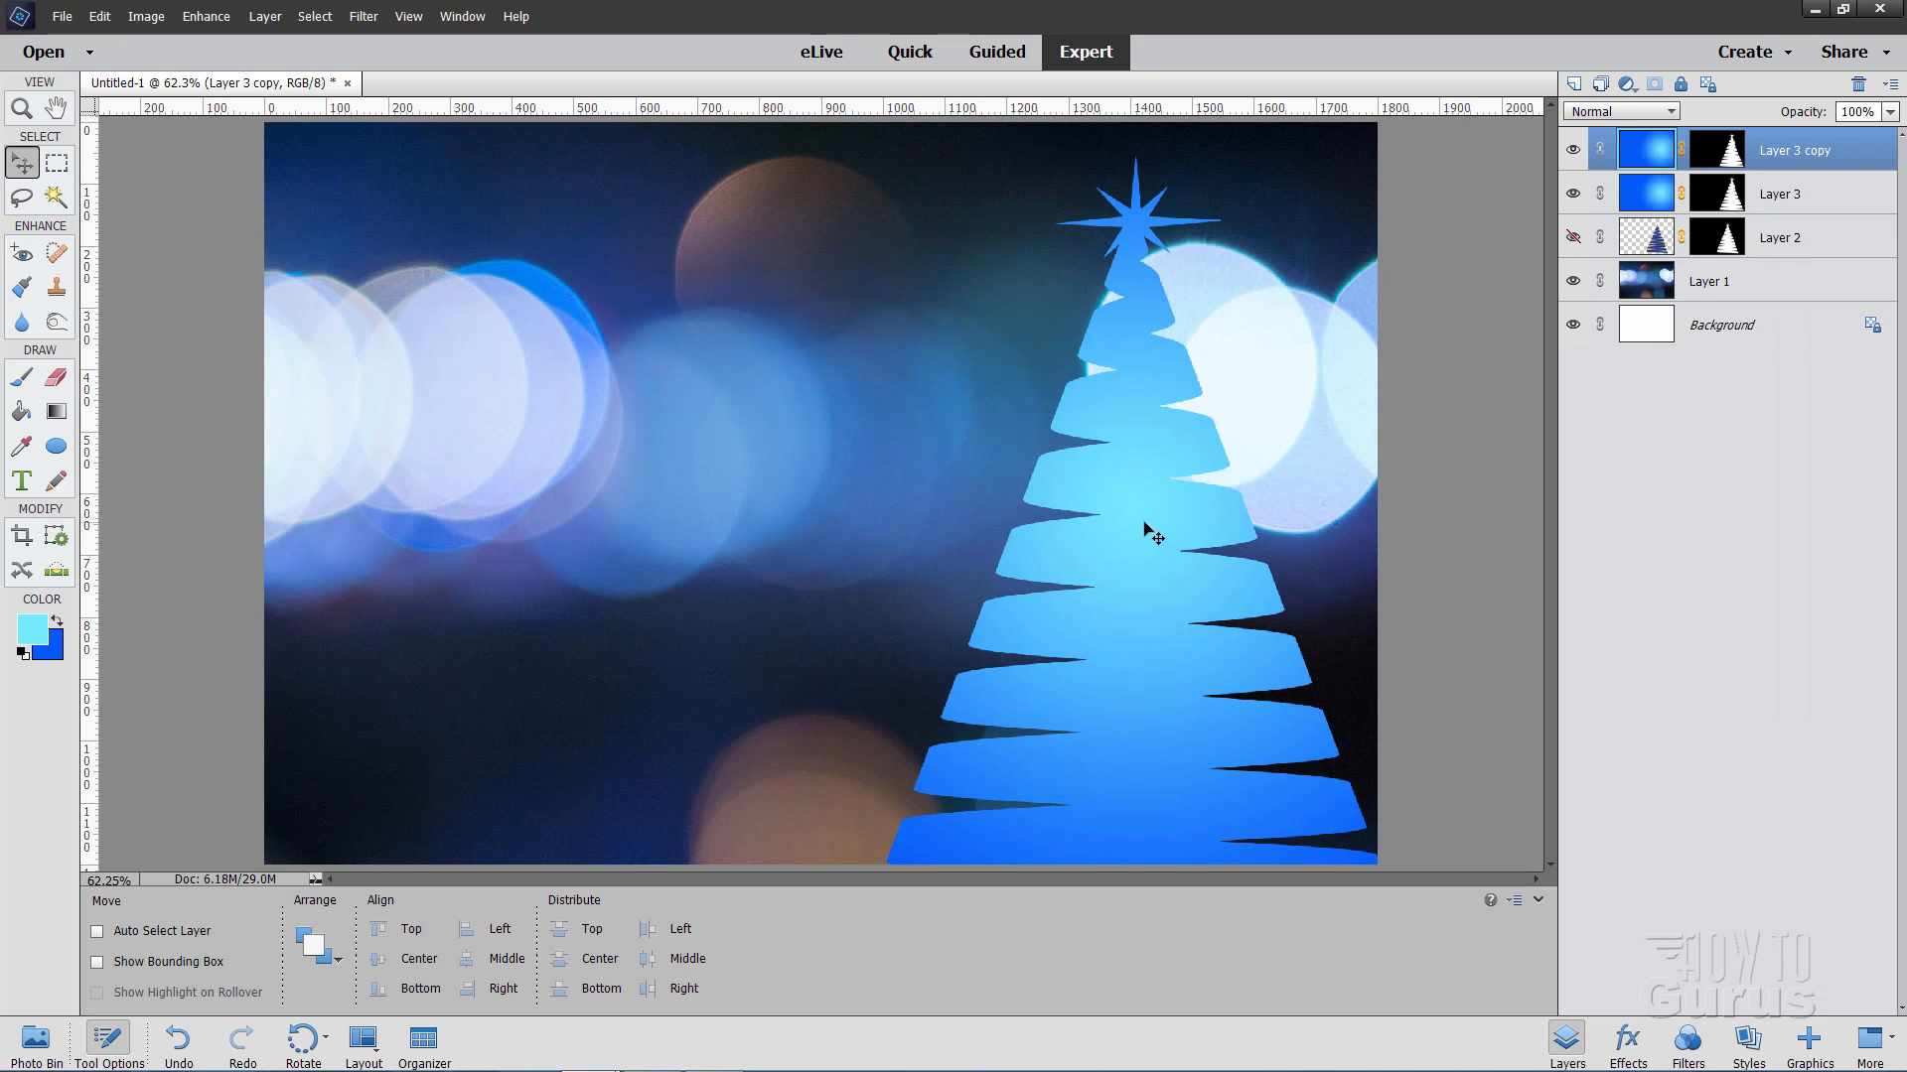
pyautogui.moveTo(1058, 530); pyautogui.dragTo(343, 510)
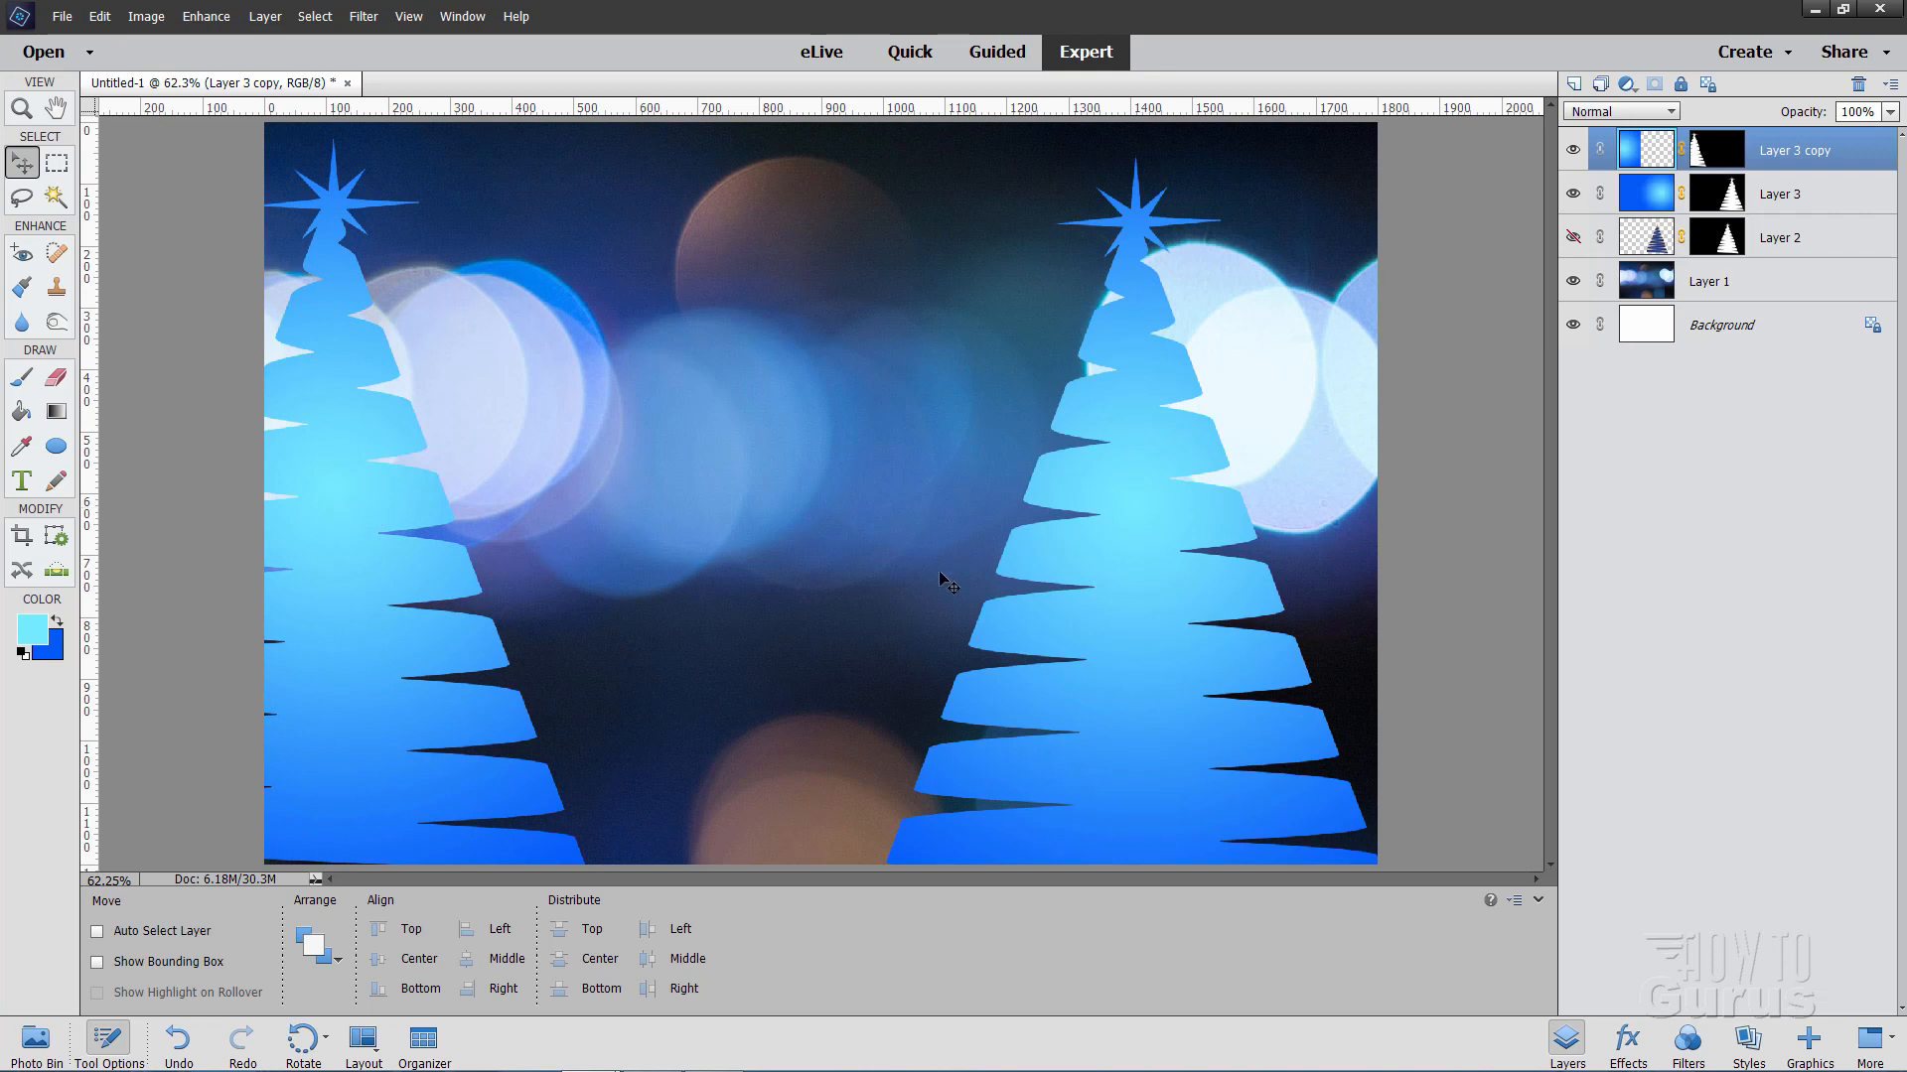
# - Lower the right tree slightly, and place a duplicate of it in the middle of the card
pyautogui.click(1777, 193)
pyautogui.moveTo(1162, 507); pyautogui.dragTo(1141, 521)
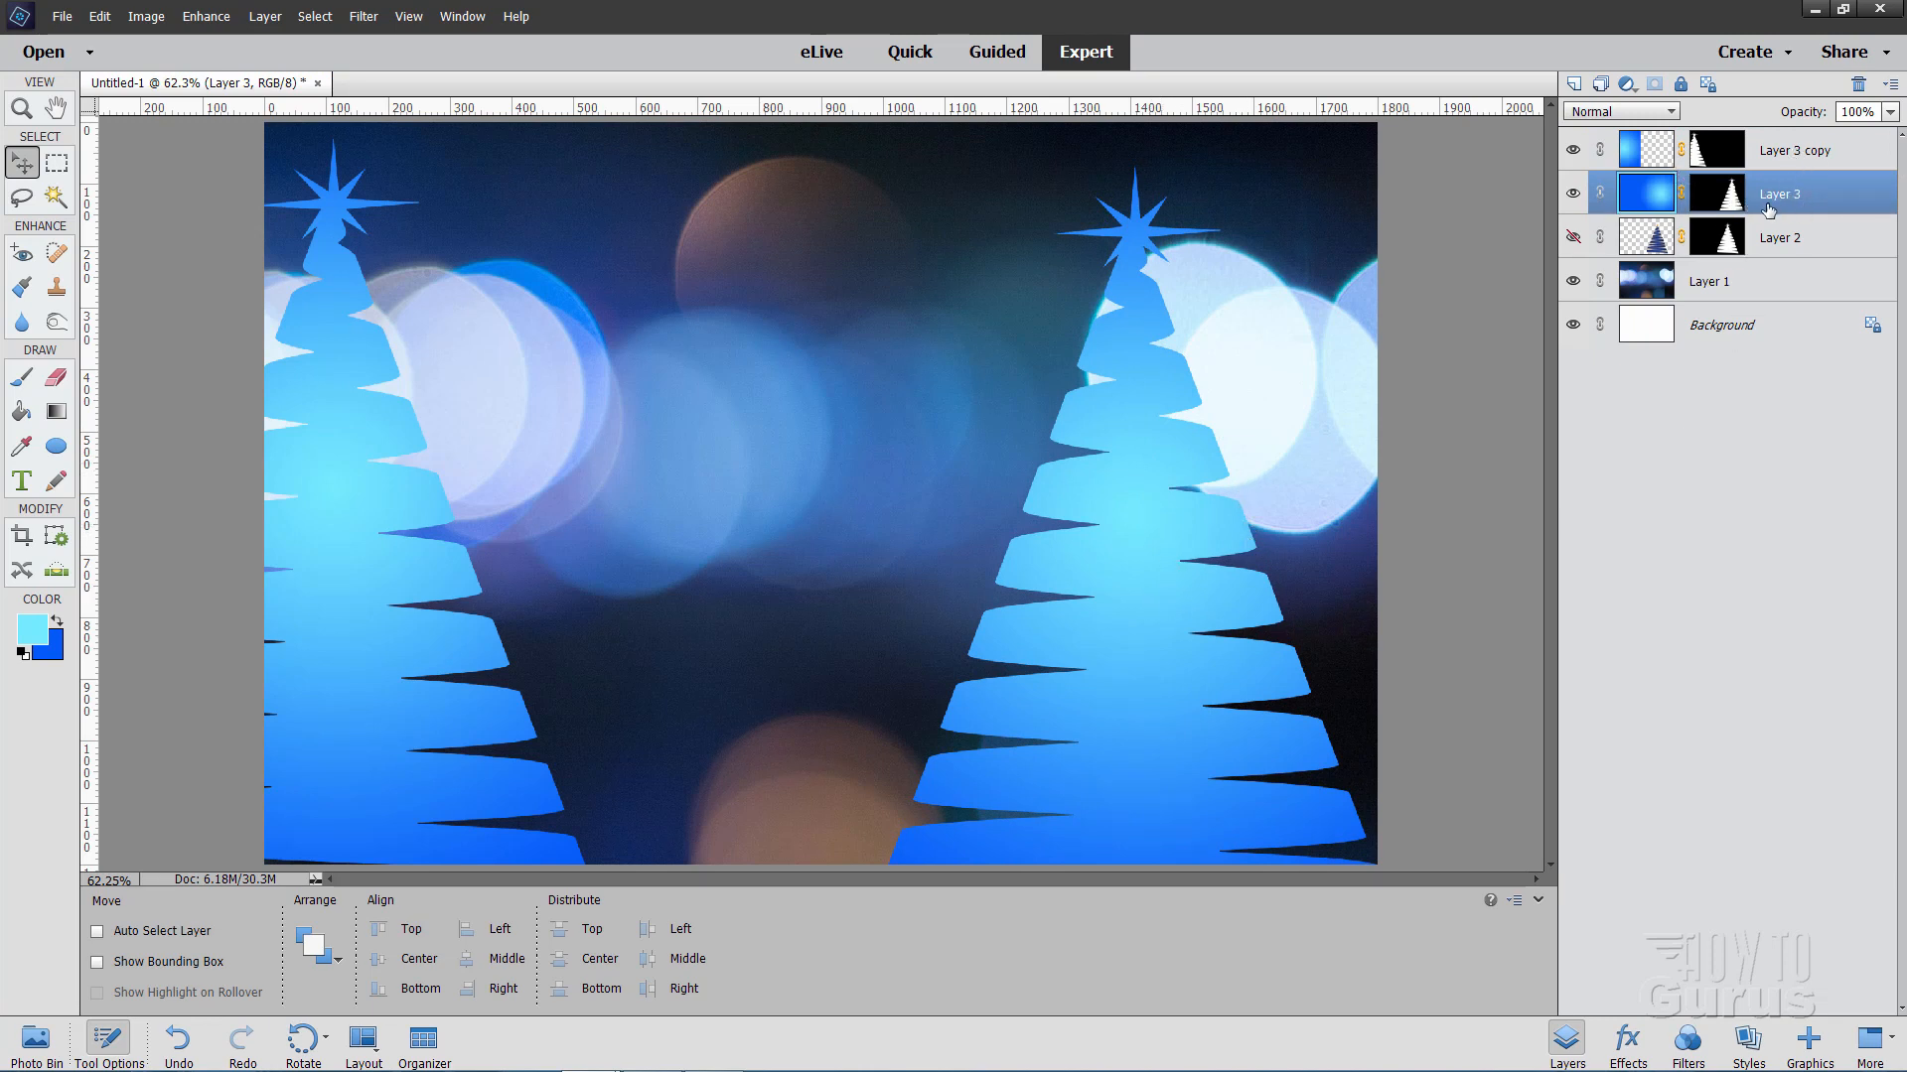
pyautogui.rightClick(1775, 199)
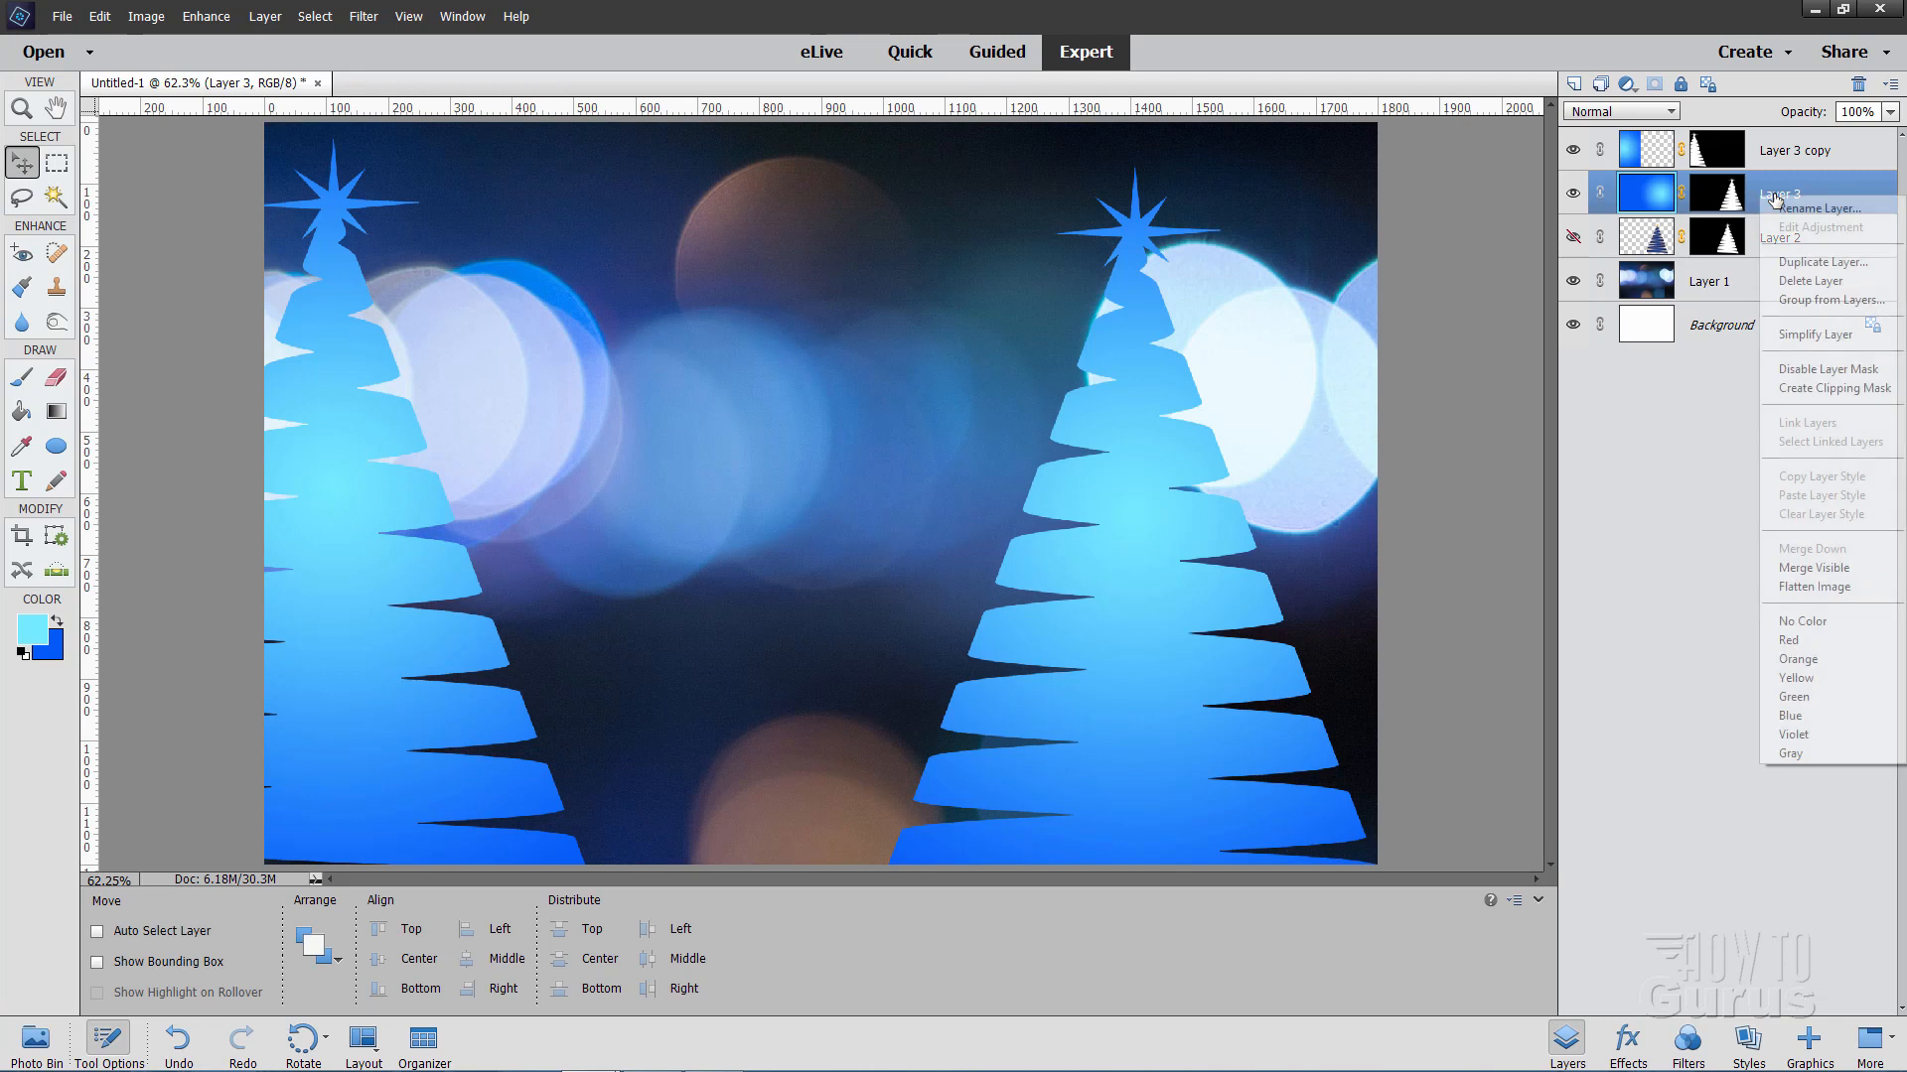
pyautogui.click(1790, 262)
pyautogui.click(978, 266)
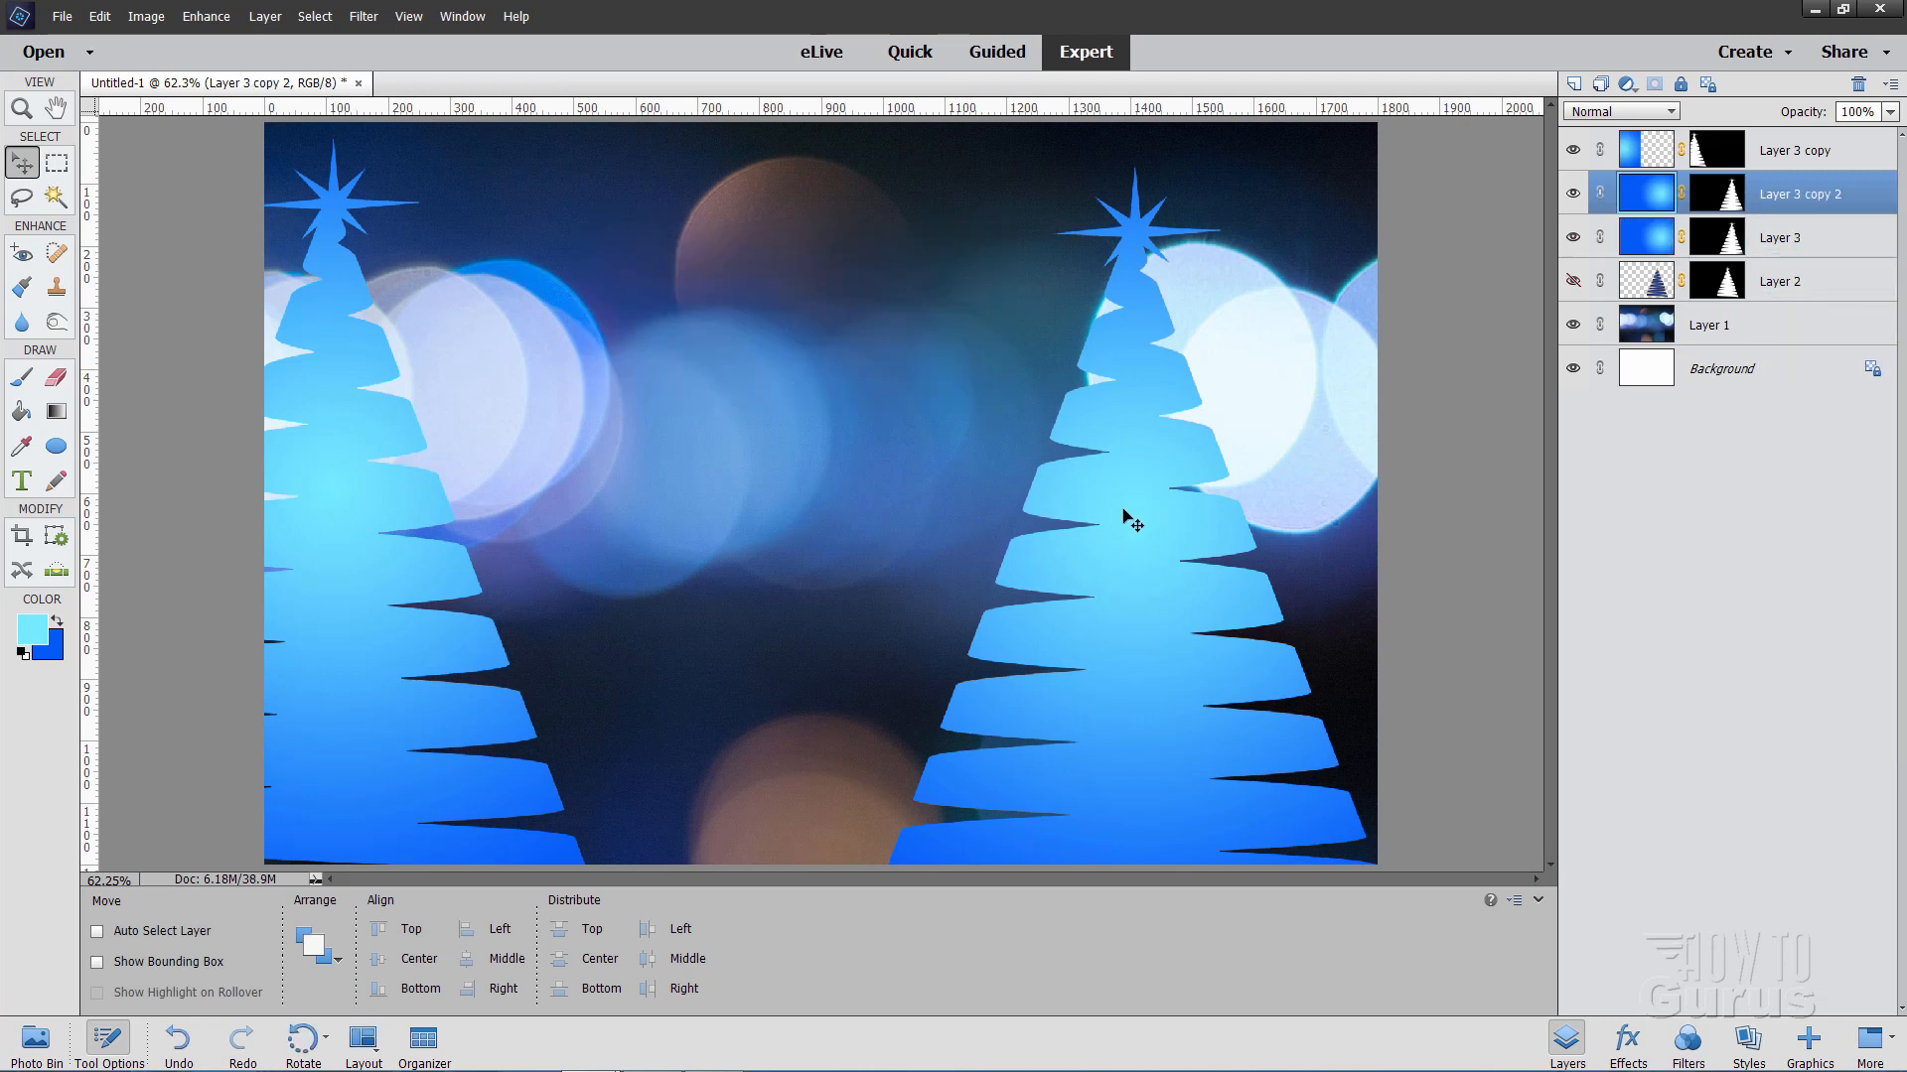
pyautogui.moveTo(1110, 592); pyautogui.dragTo(822, 608)
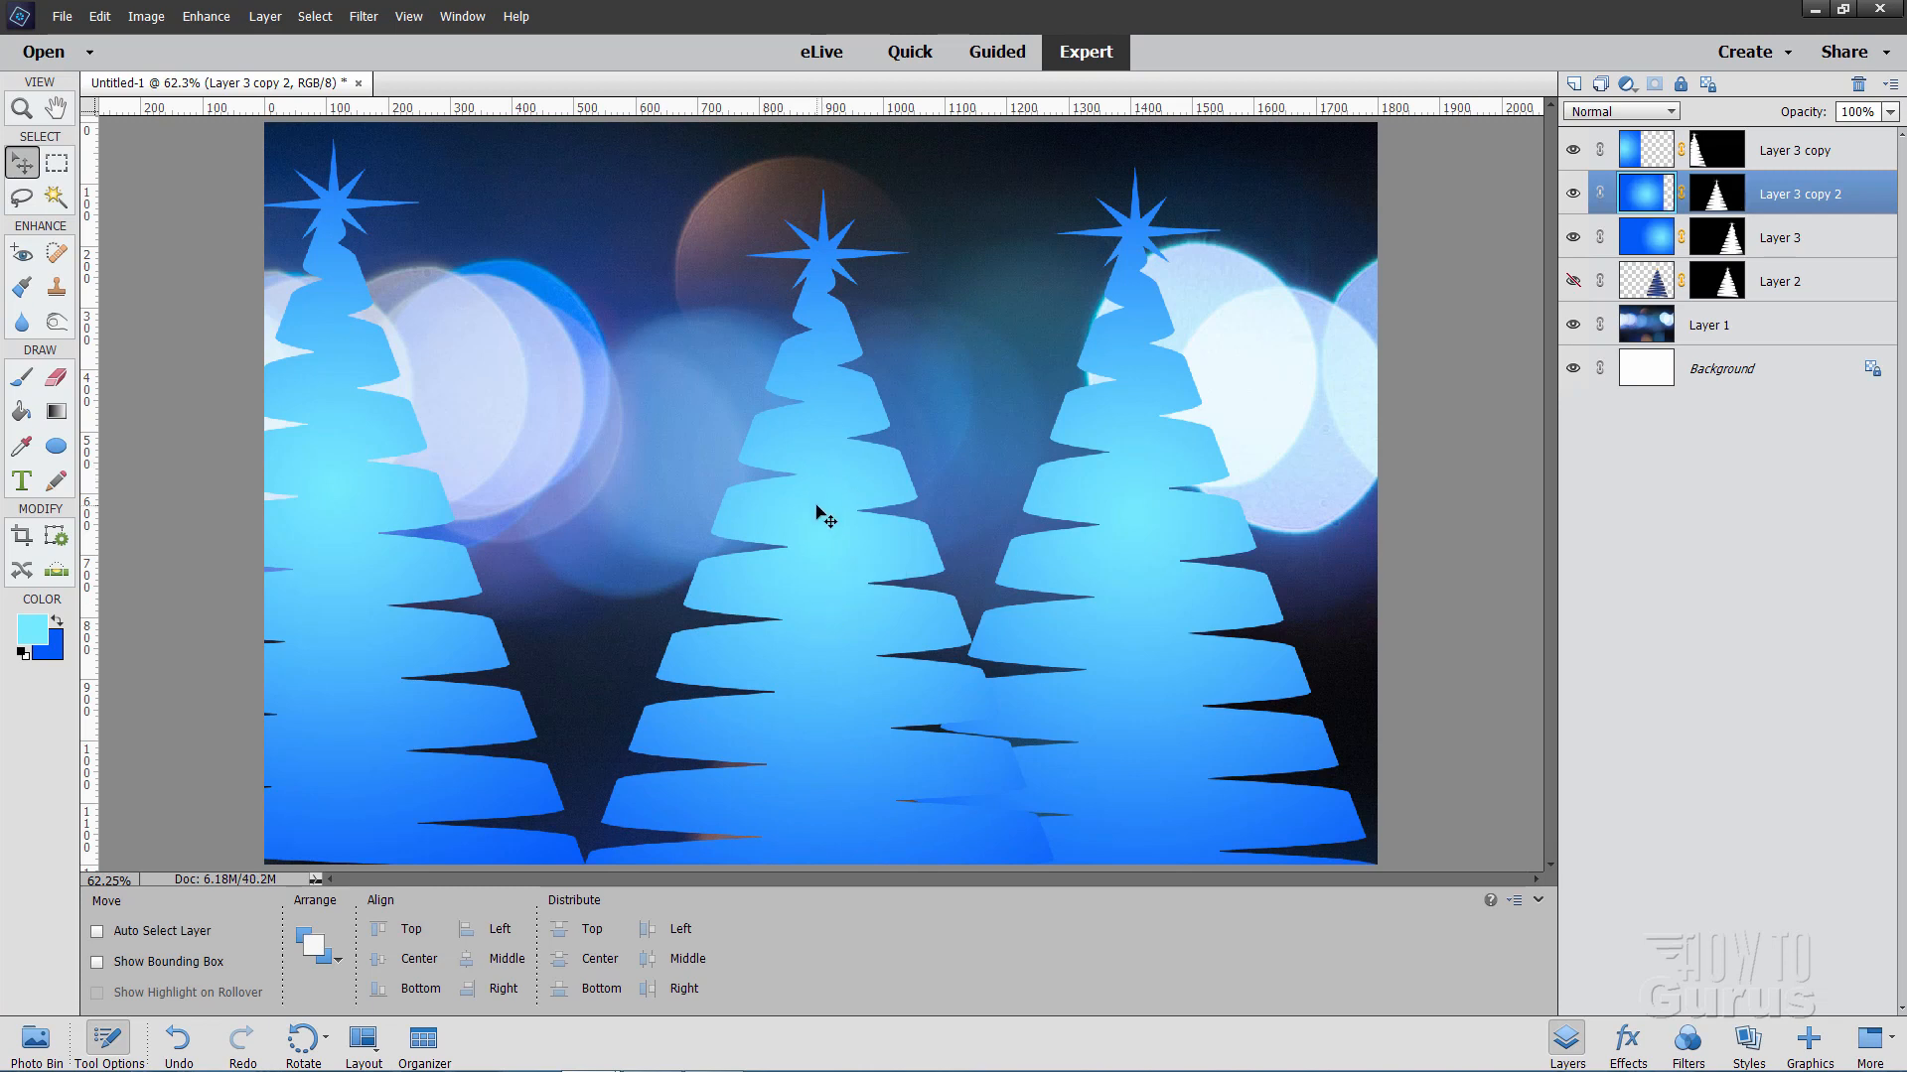
# - Scale the middle tree proportionally to about 87.6% and place it low on the card, overlapping the right tree's edge
pyautogui.hotkey('ctrl', 't')
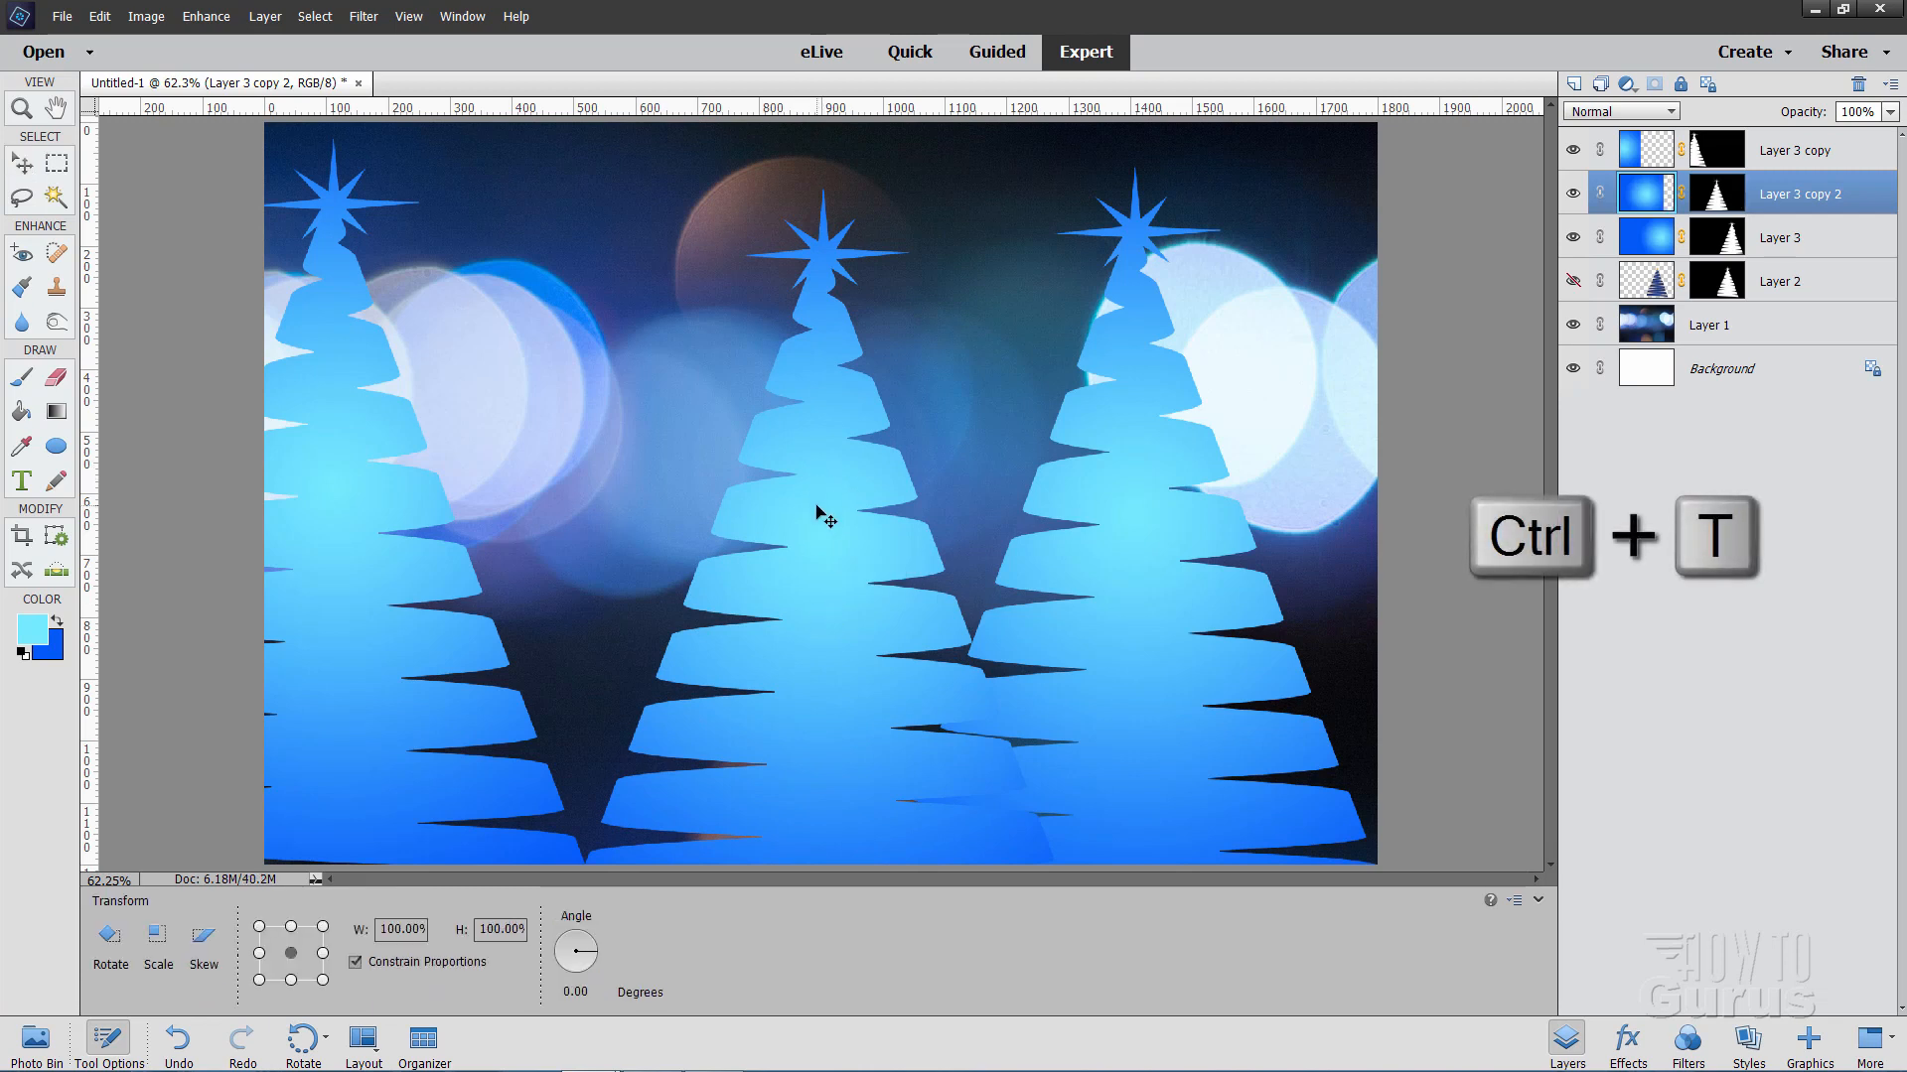
pyautogui.moveTo(826, 444); pyautogui.dragTo(825, 508)
pyautogui.moveTo(1185, 187); pyautogui.dragTo(1039, 312)
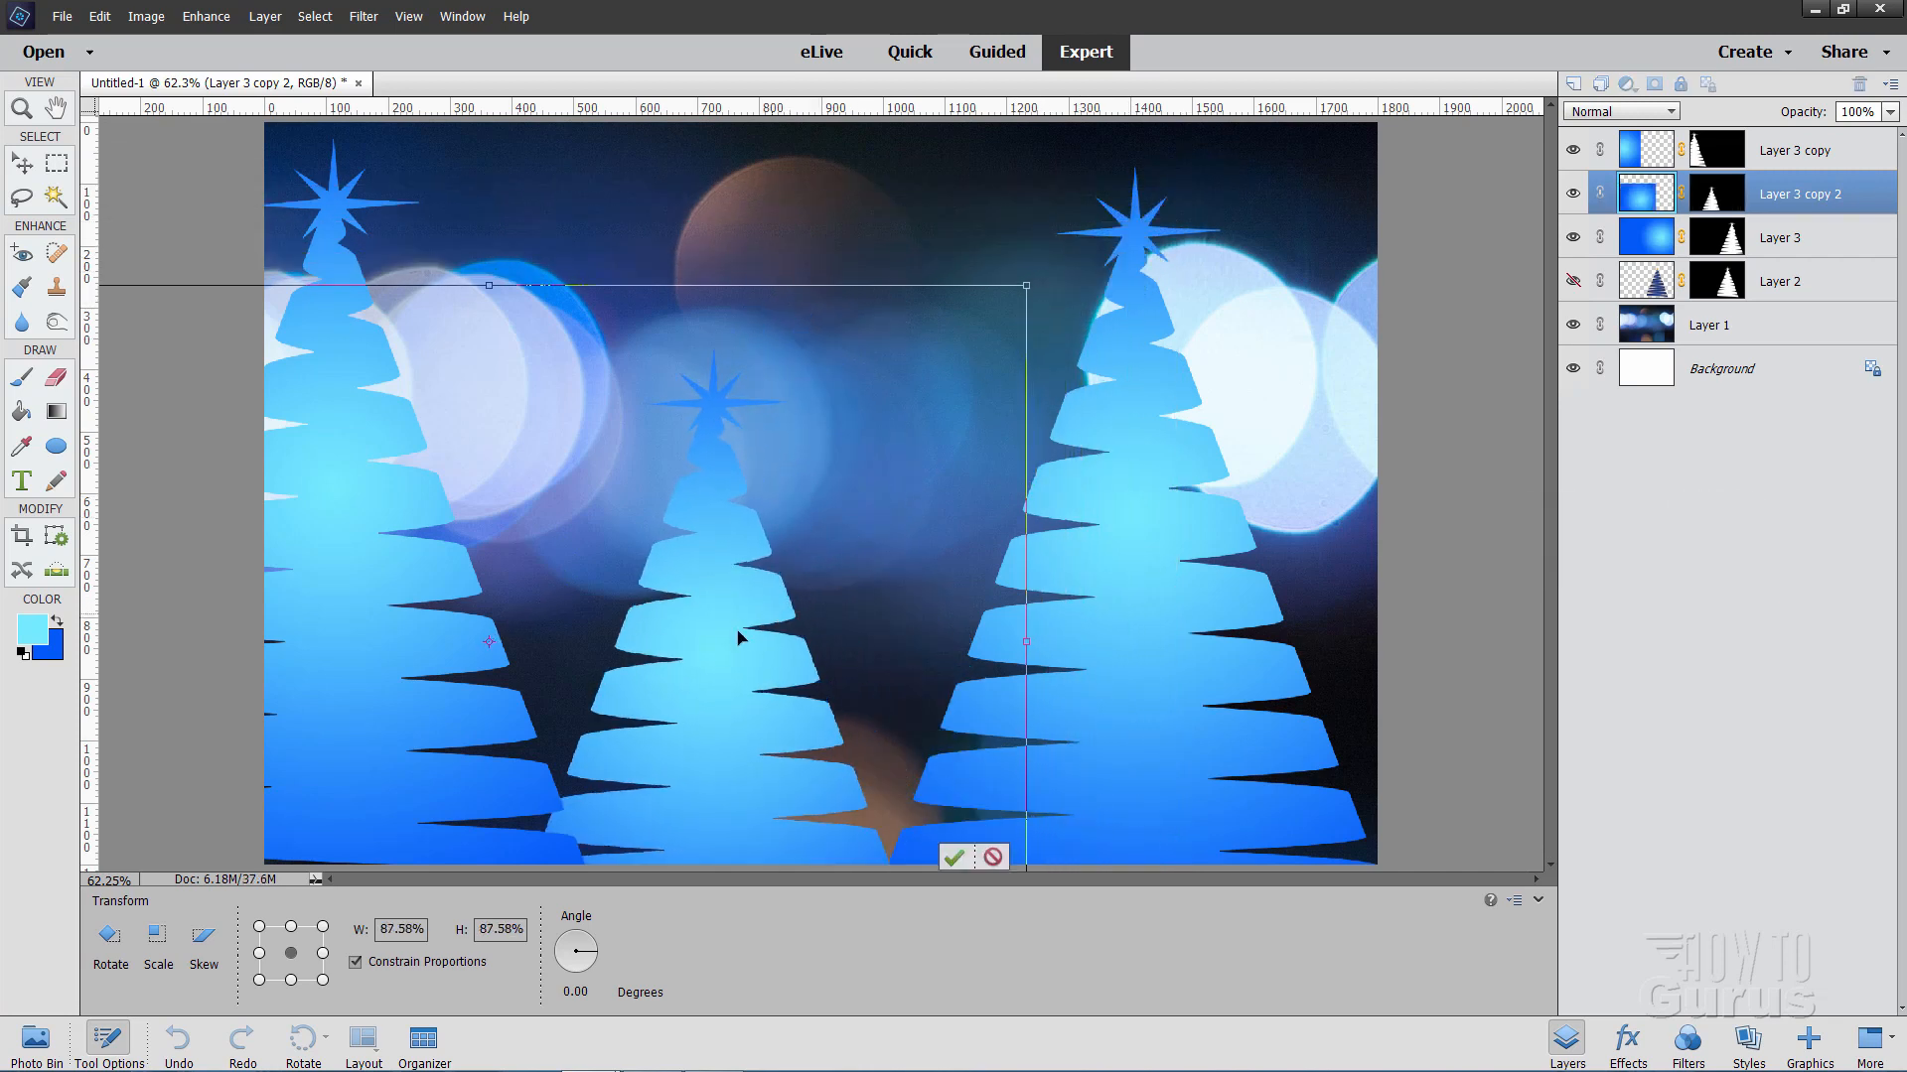
pyautogui.moveTo(710, 649); pyautogui.dragTo(904, 640)
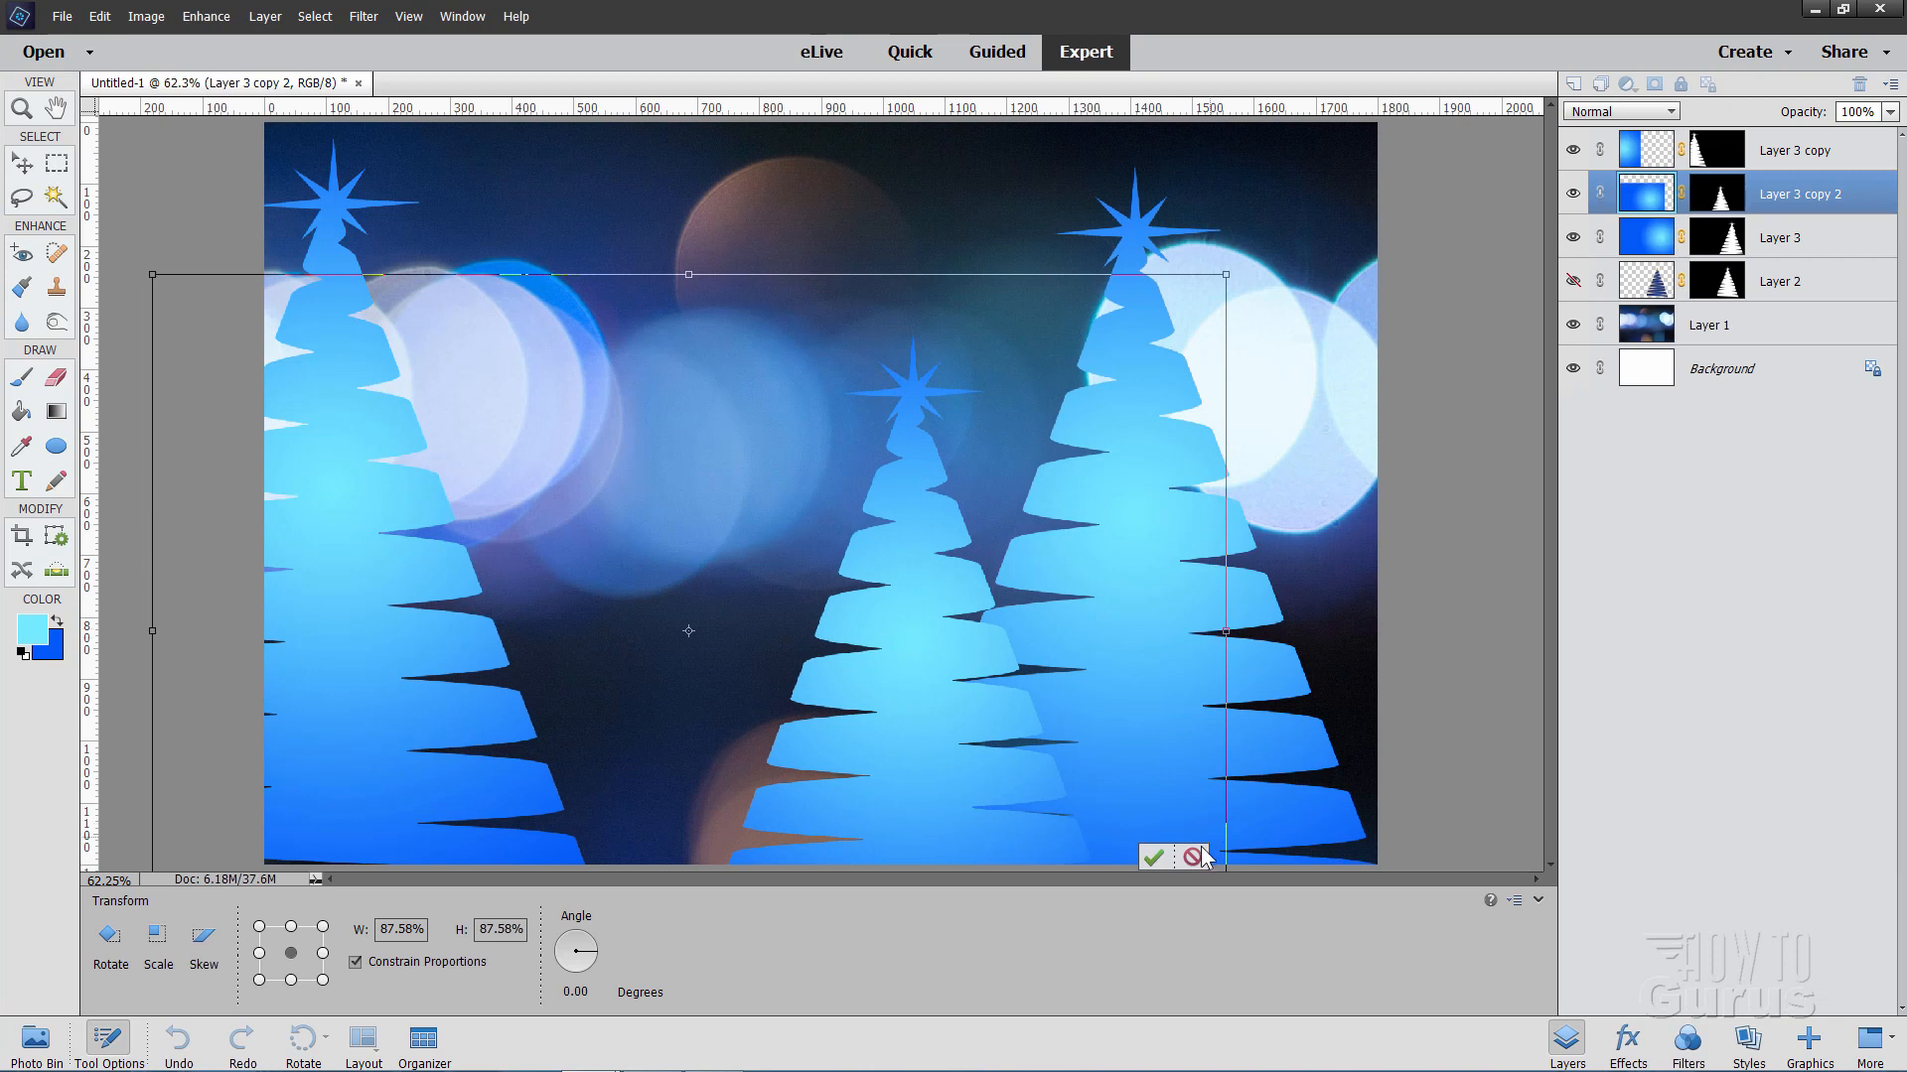
pyautogui.click(1153, 857)
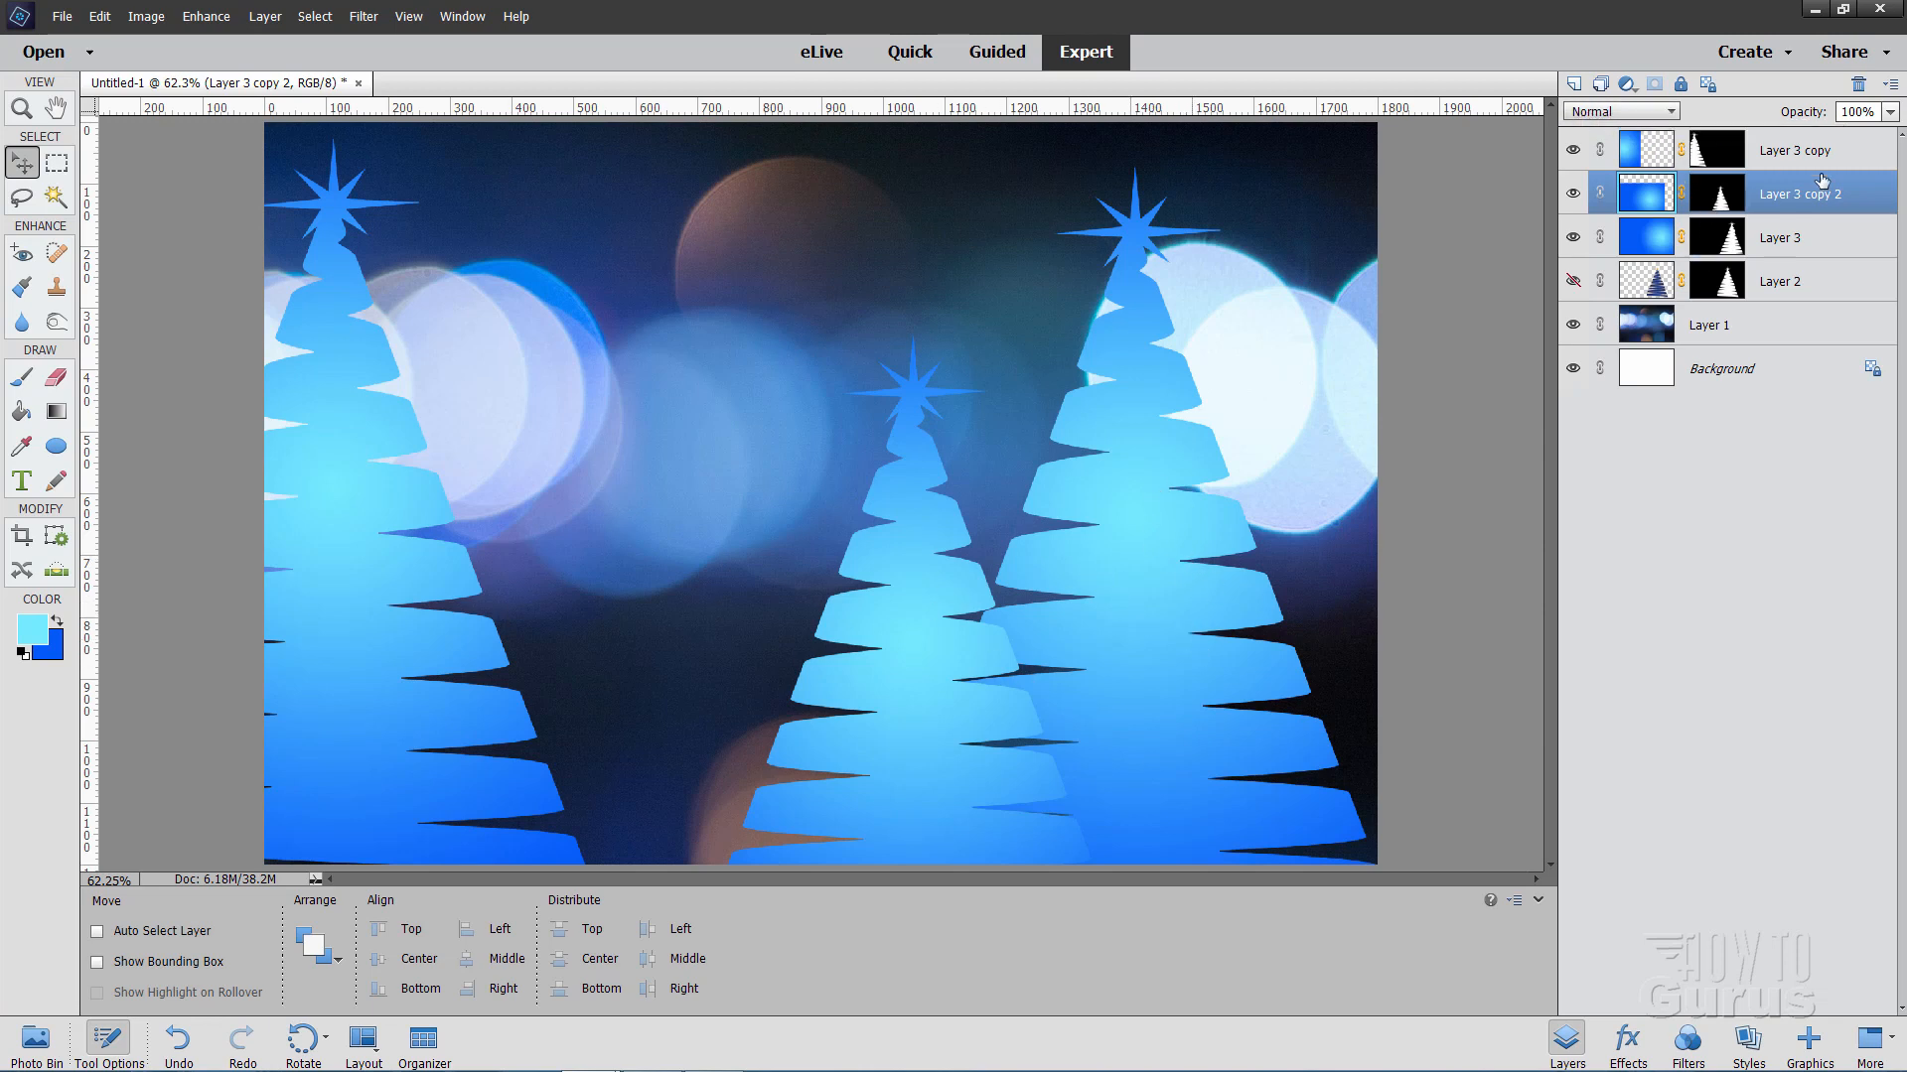
# - Set the blend mode of all three gradient tree layers to Linear Light
pyautogui.click(1778, 152)
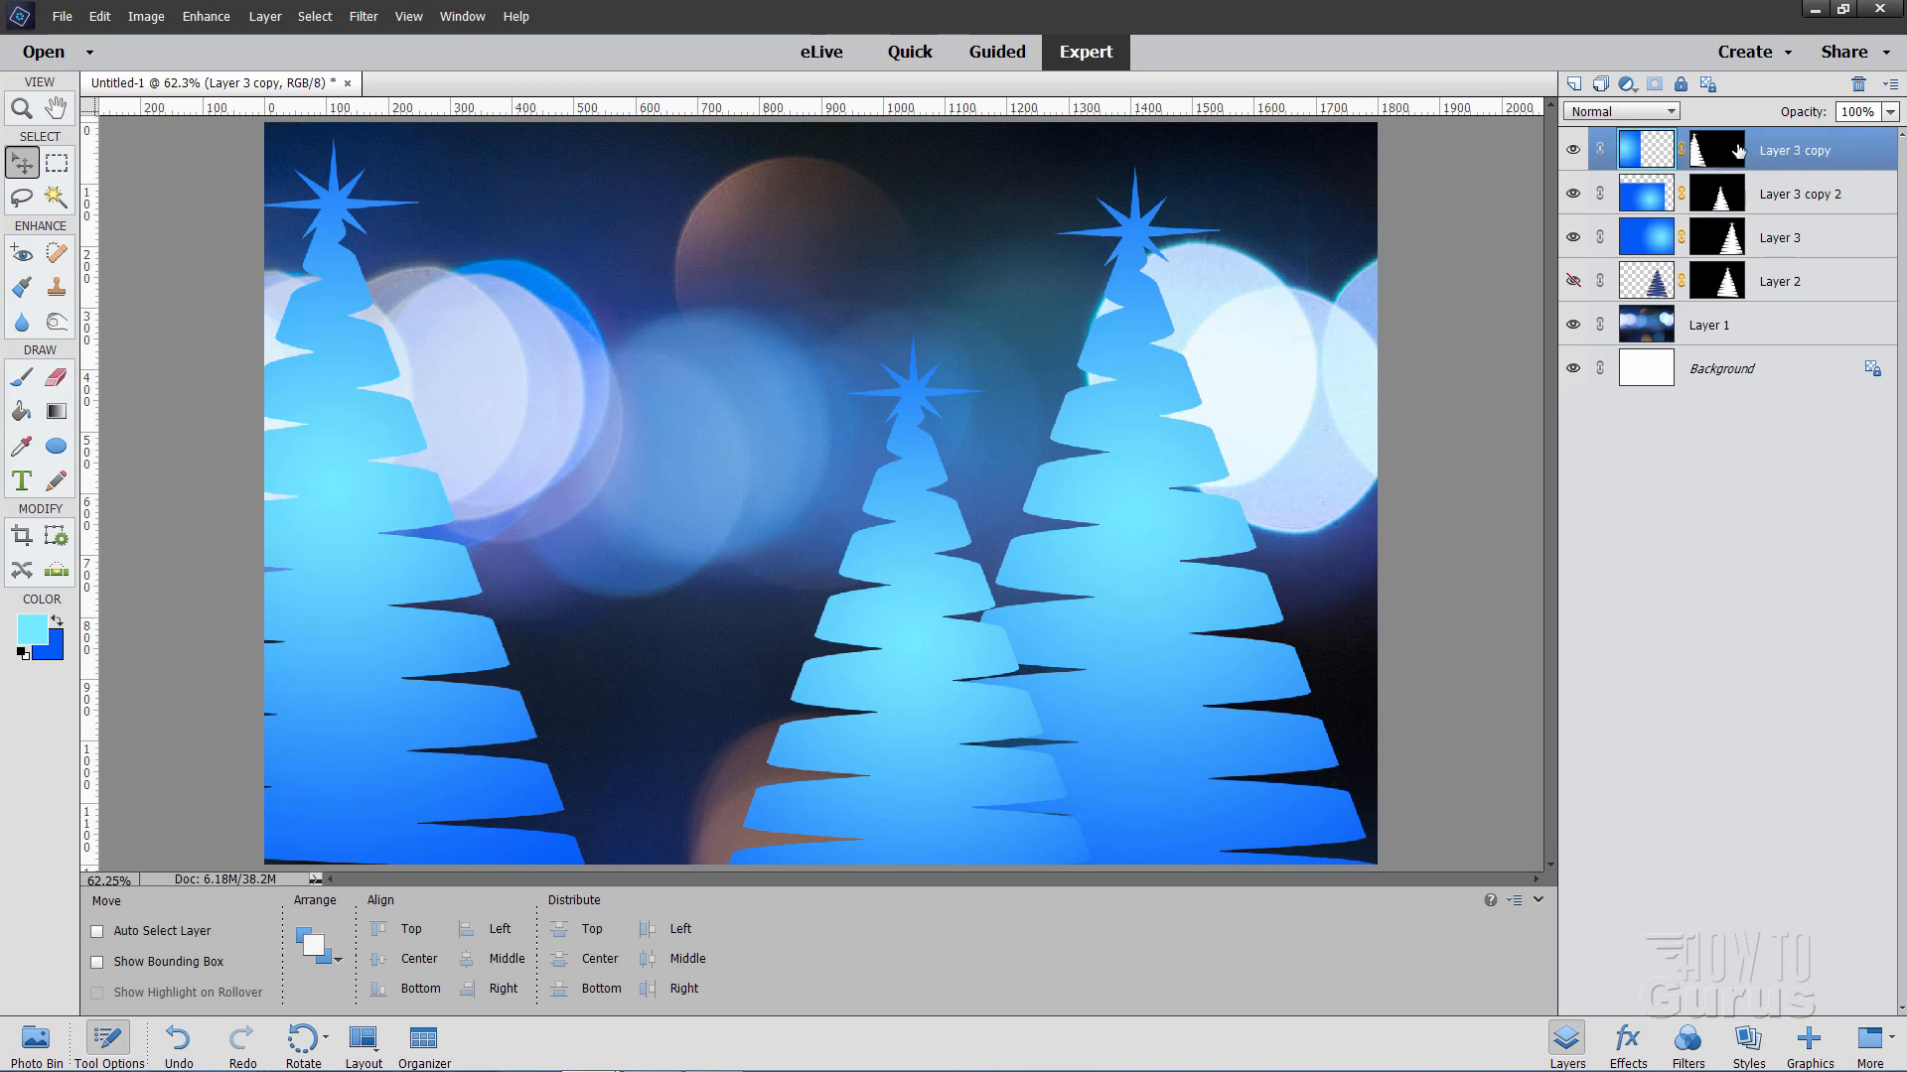
pyautogui.click(1632, 111)
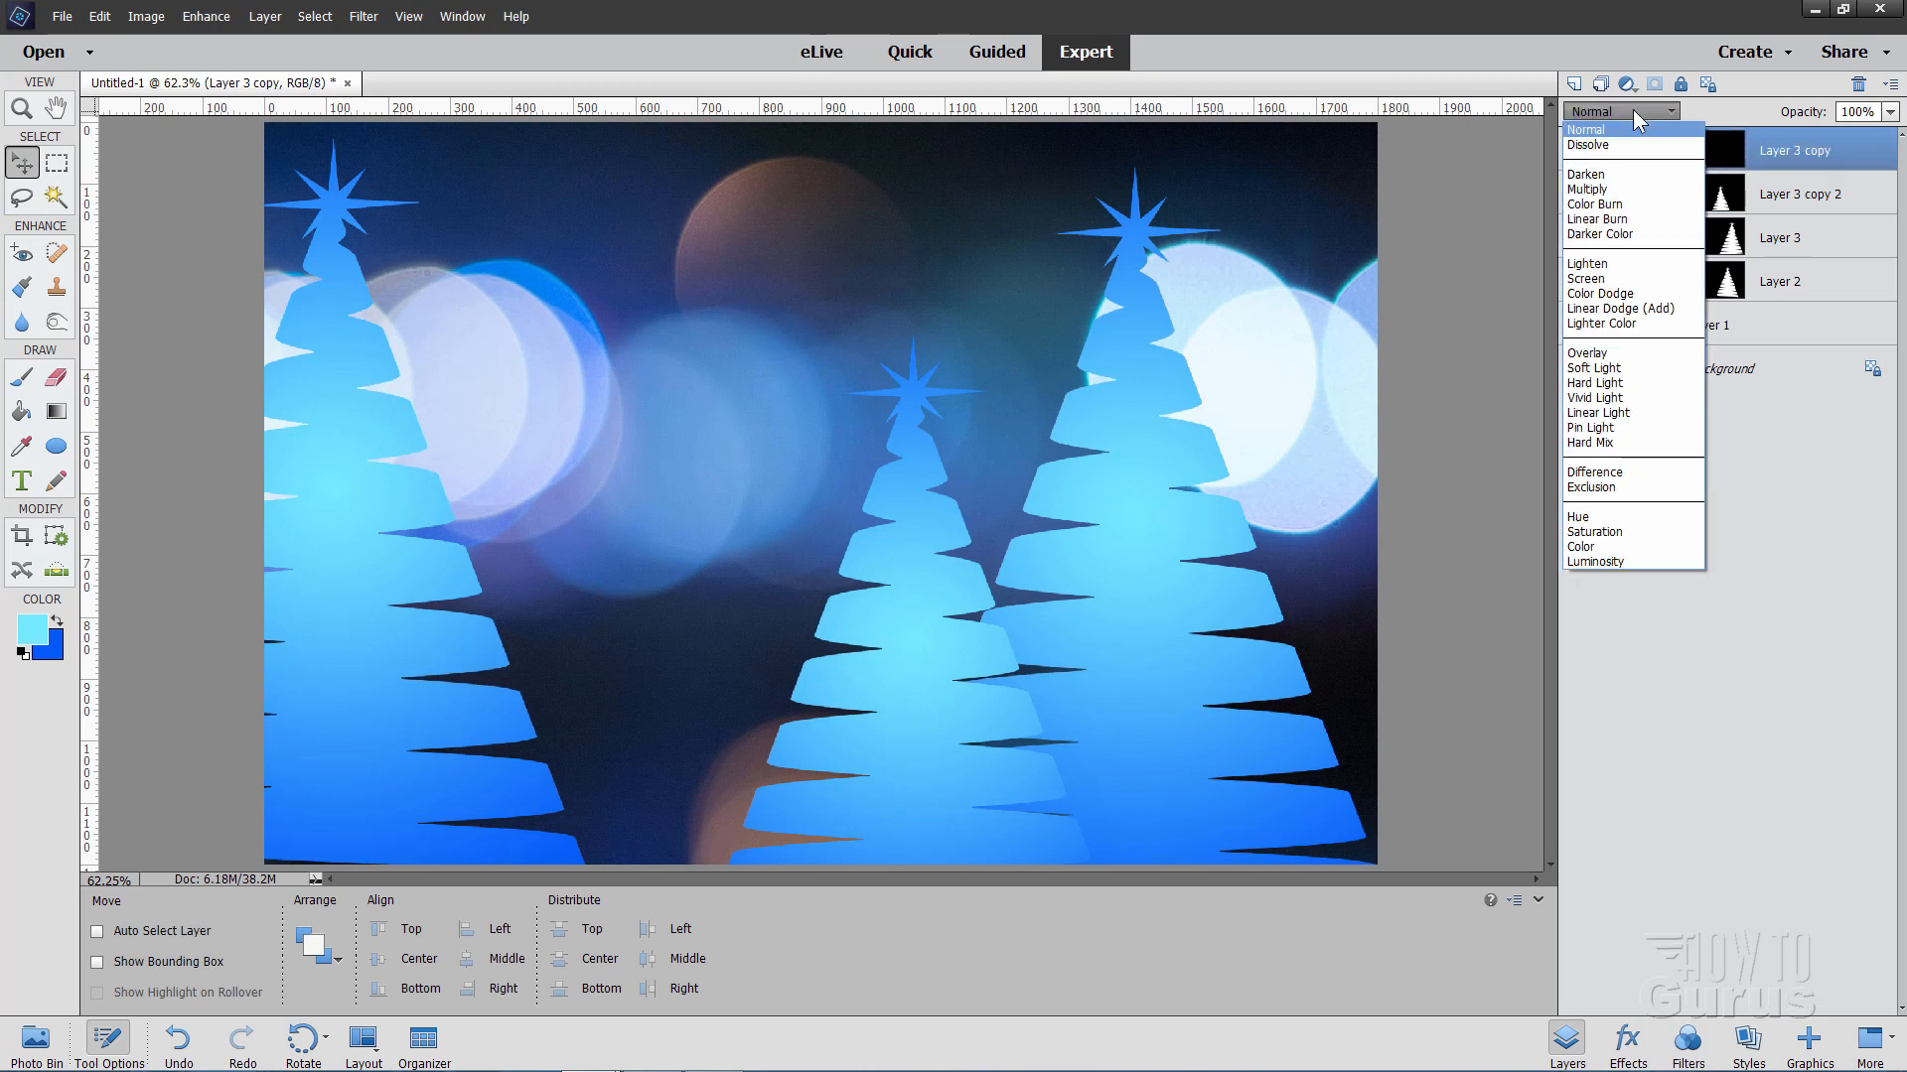
pyautogui.click(1610, 411)
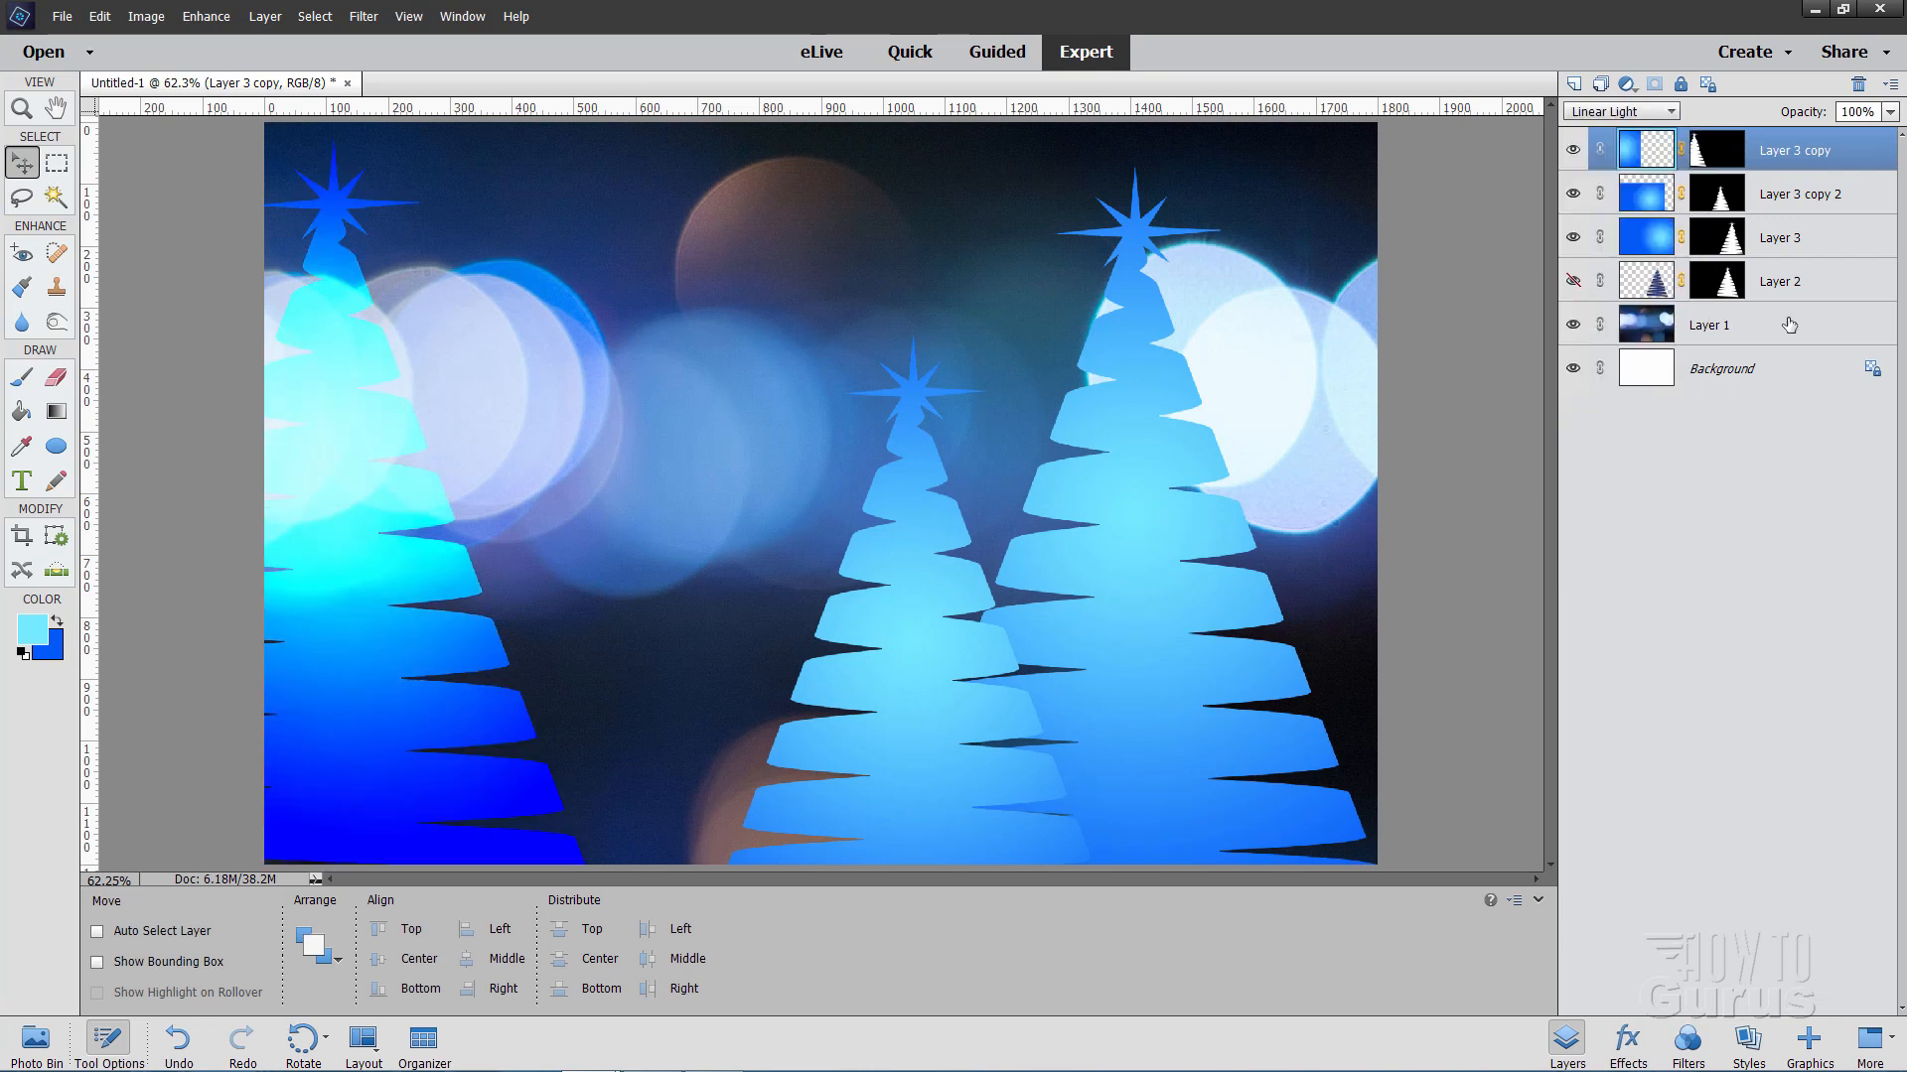
pyautogui.click(1777, 206)
pyautogui.click(1628, 110)
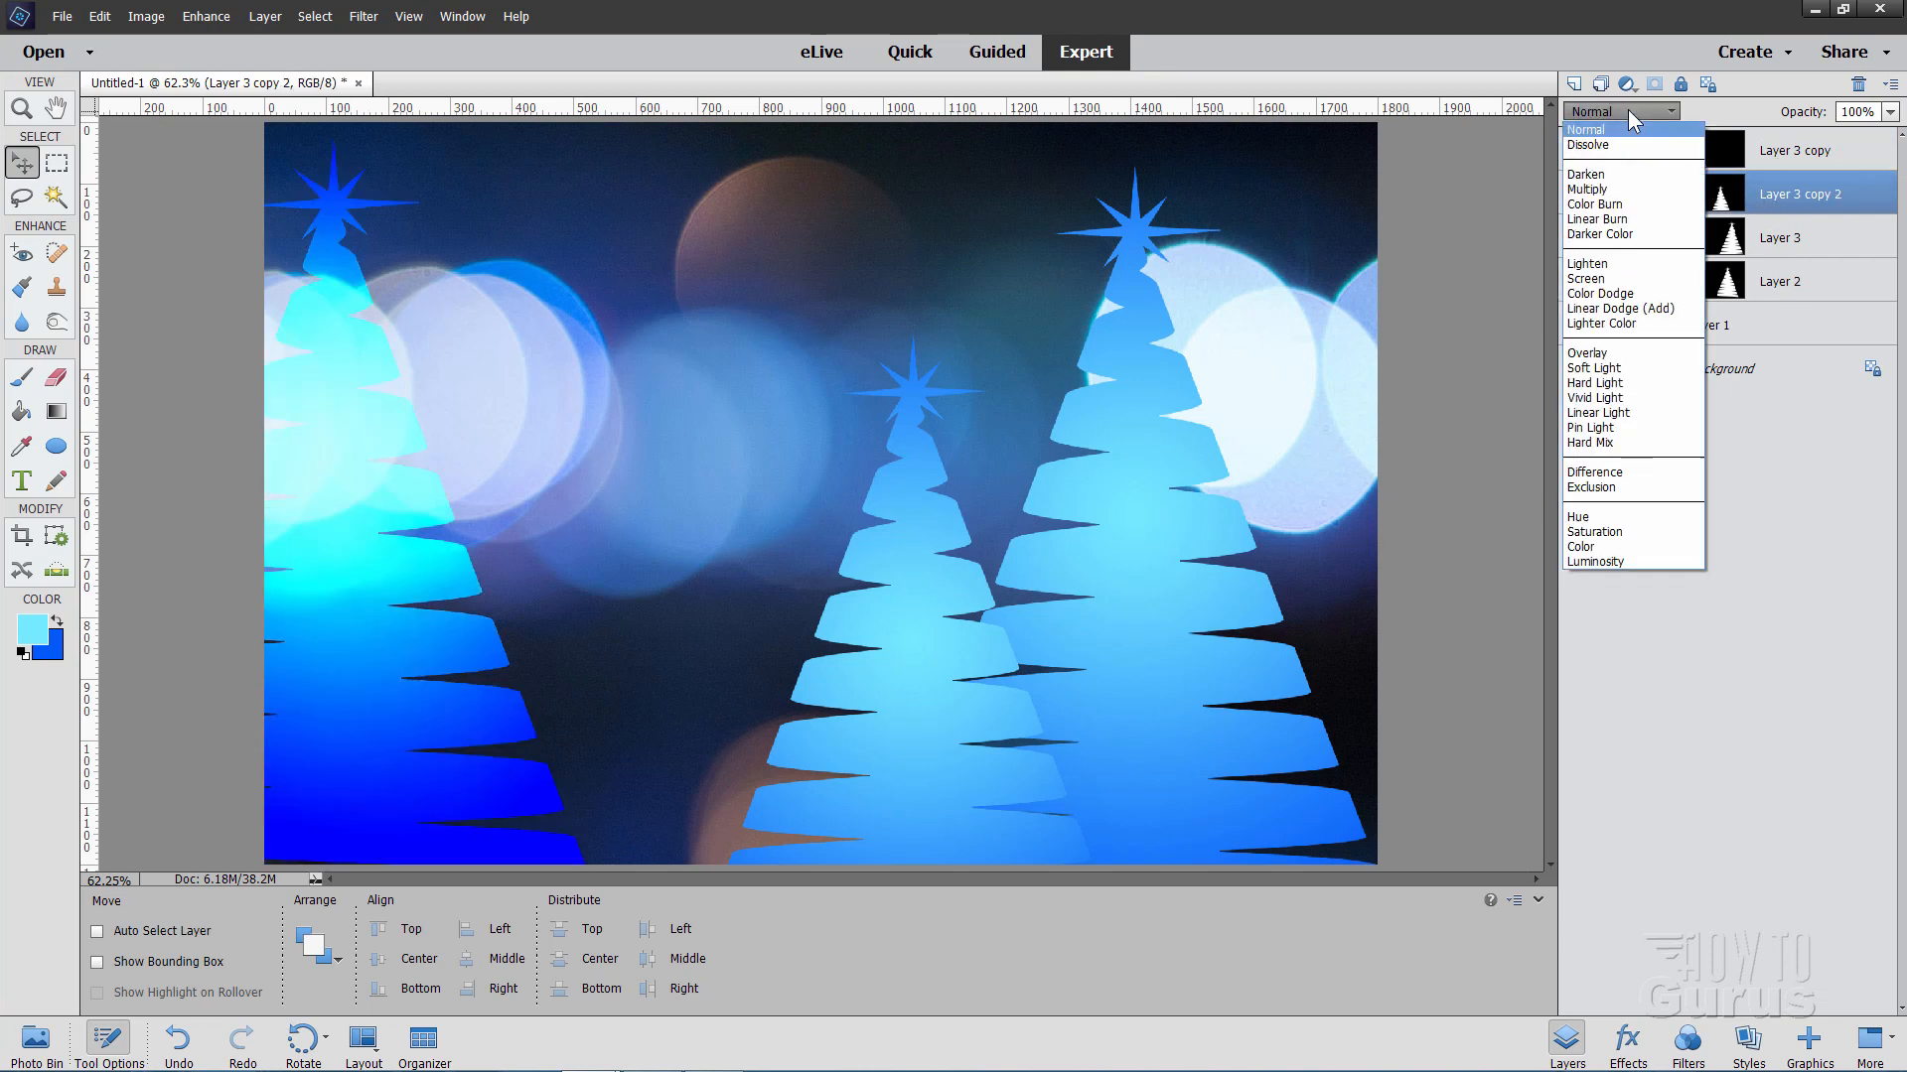
pyautogui.click(1622, 411)
pyautogui.click(1785, 251)
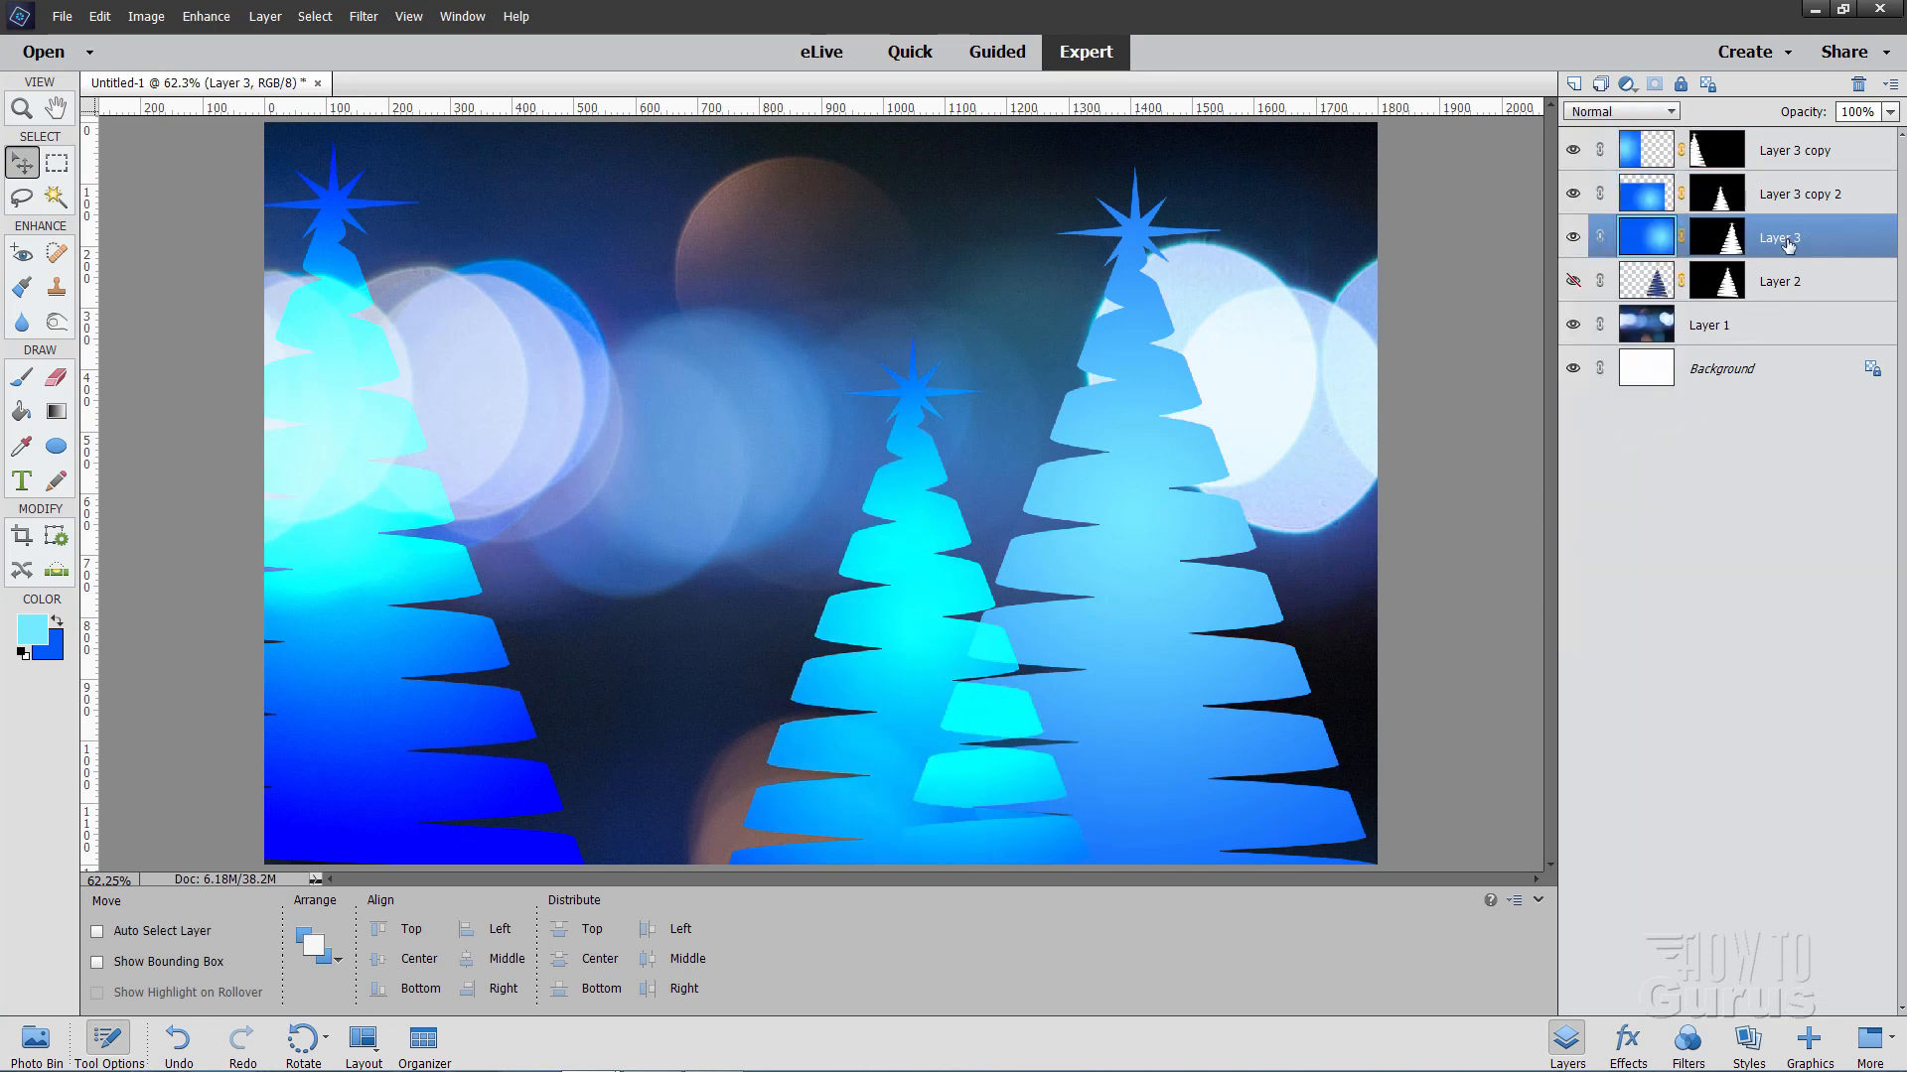
pyautogui.click(1627, 111)
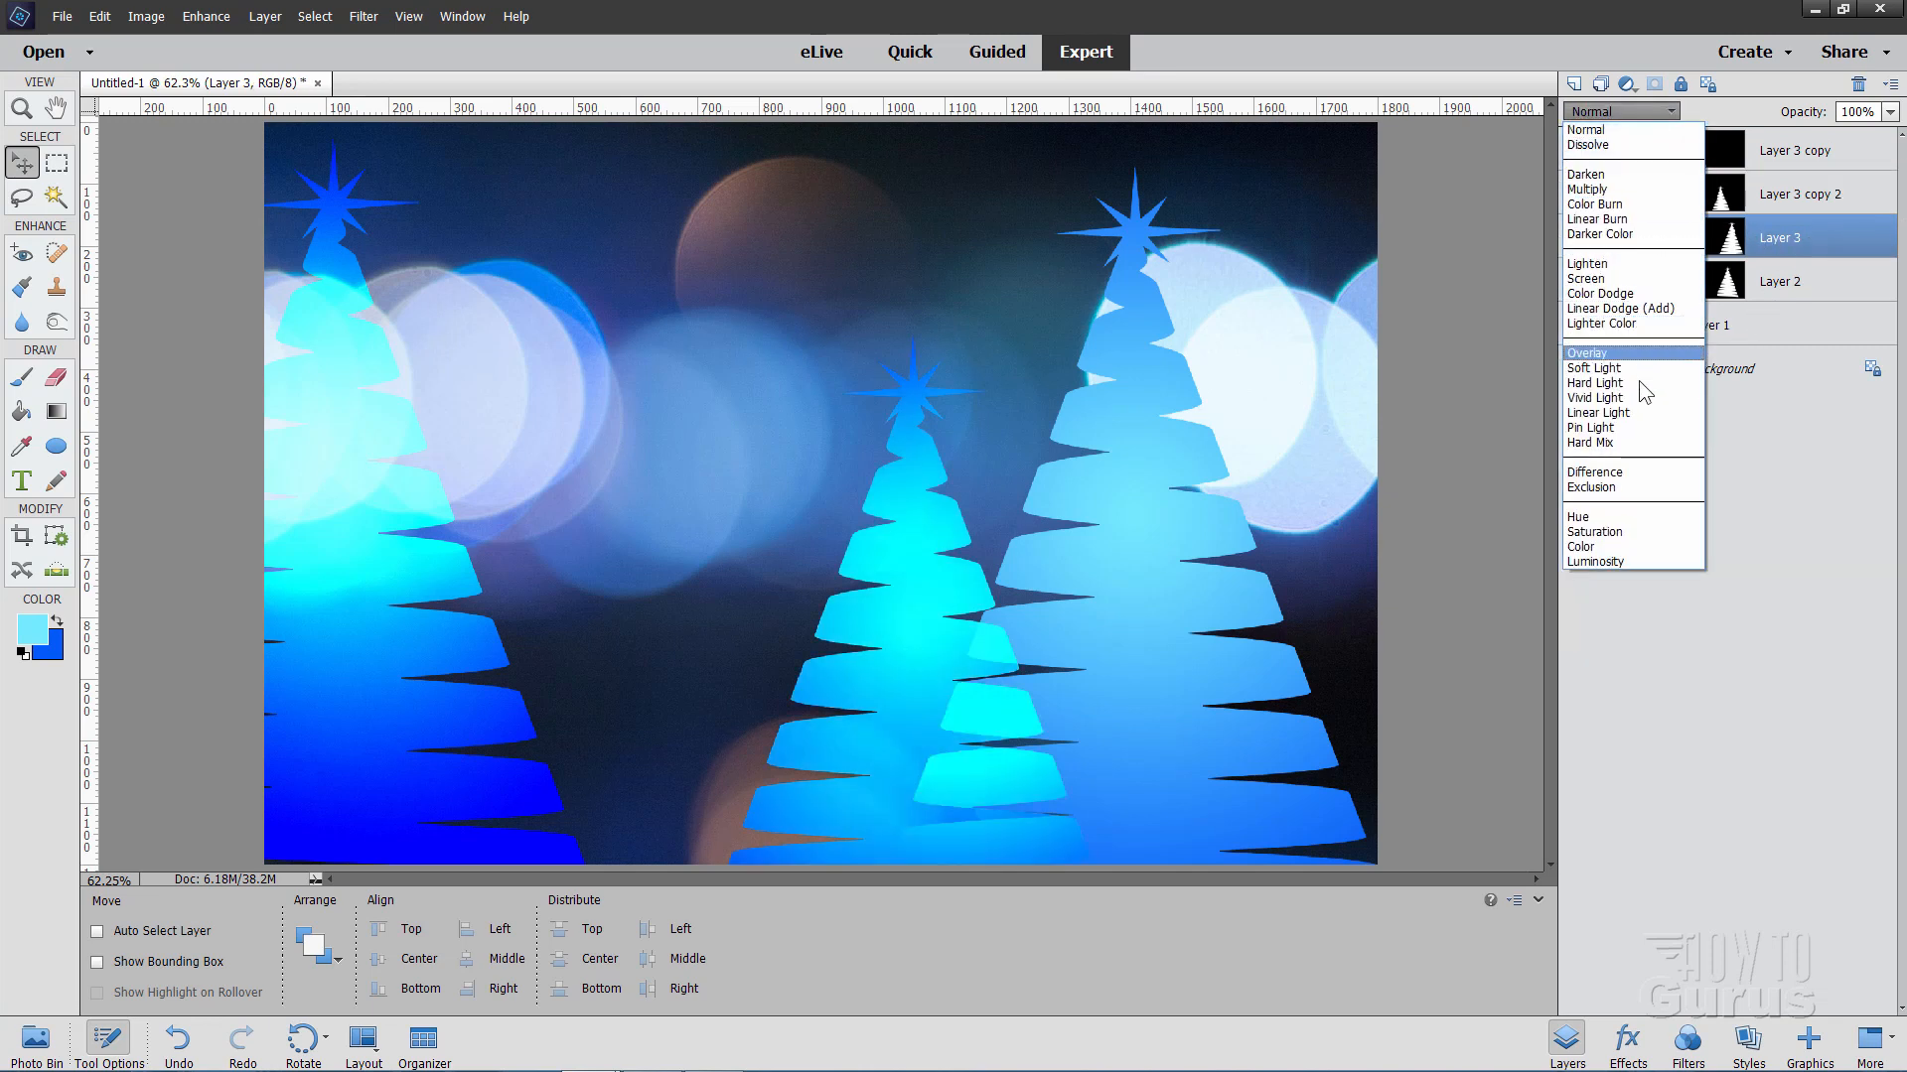
pyautogui.click(1622, 413)
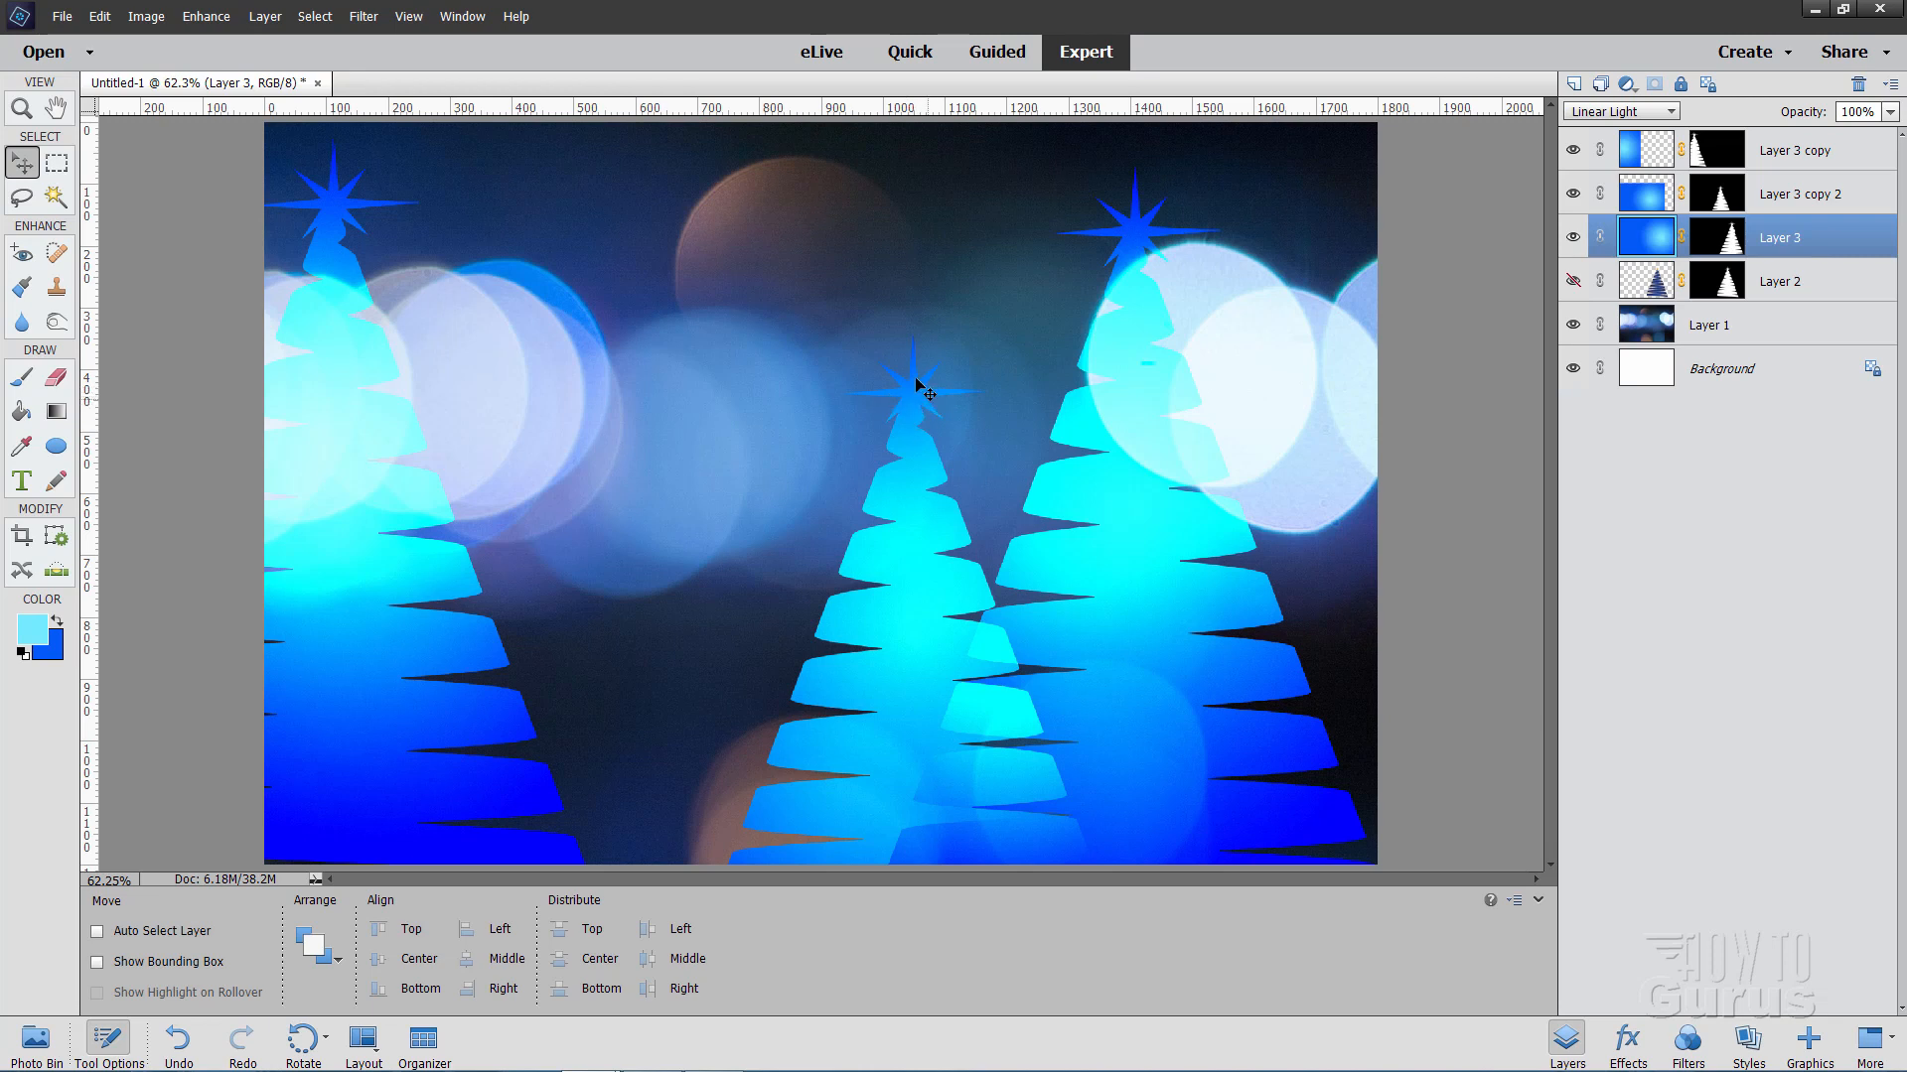
# - Use the Info panel to read the pixel coordinates of the center of the middle tree's star
pyautogui.click(462, 17)
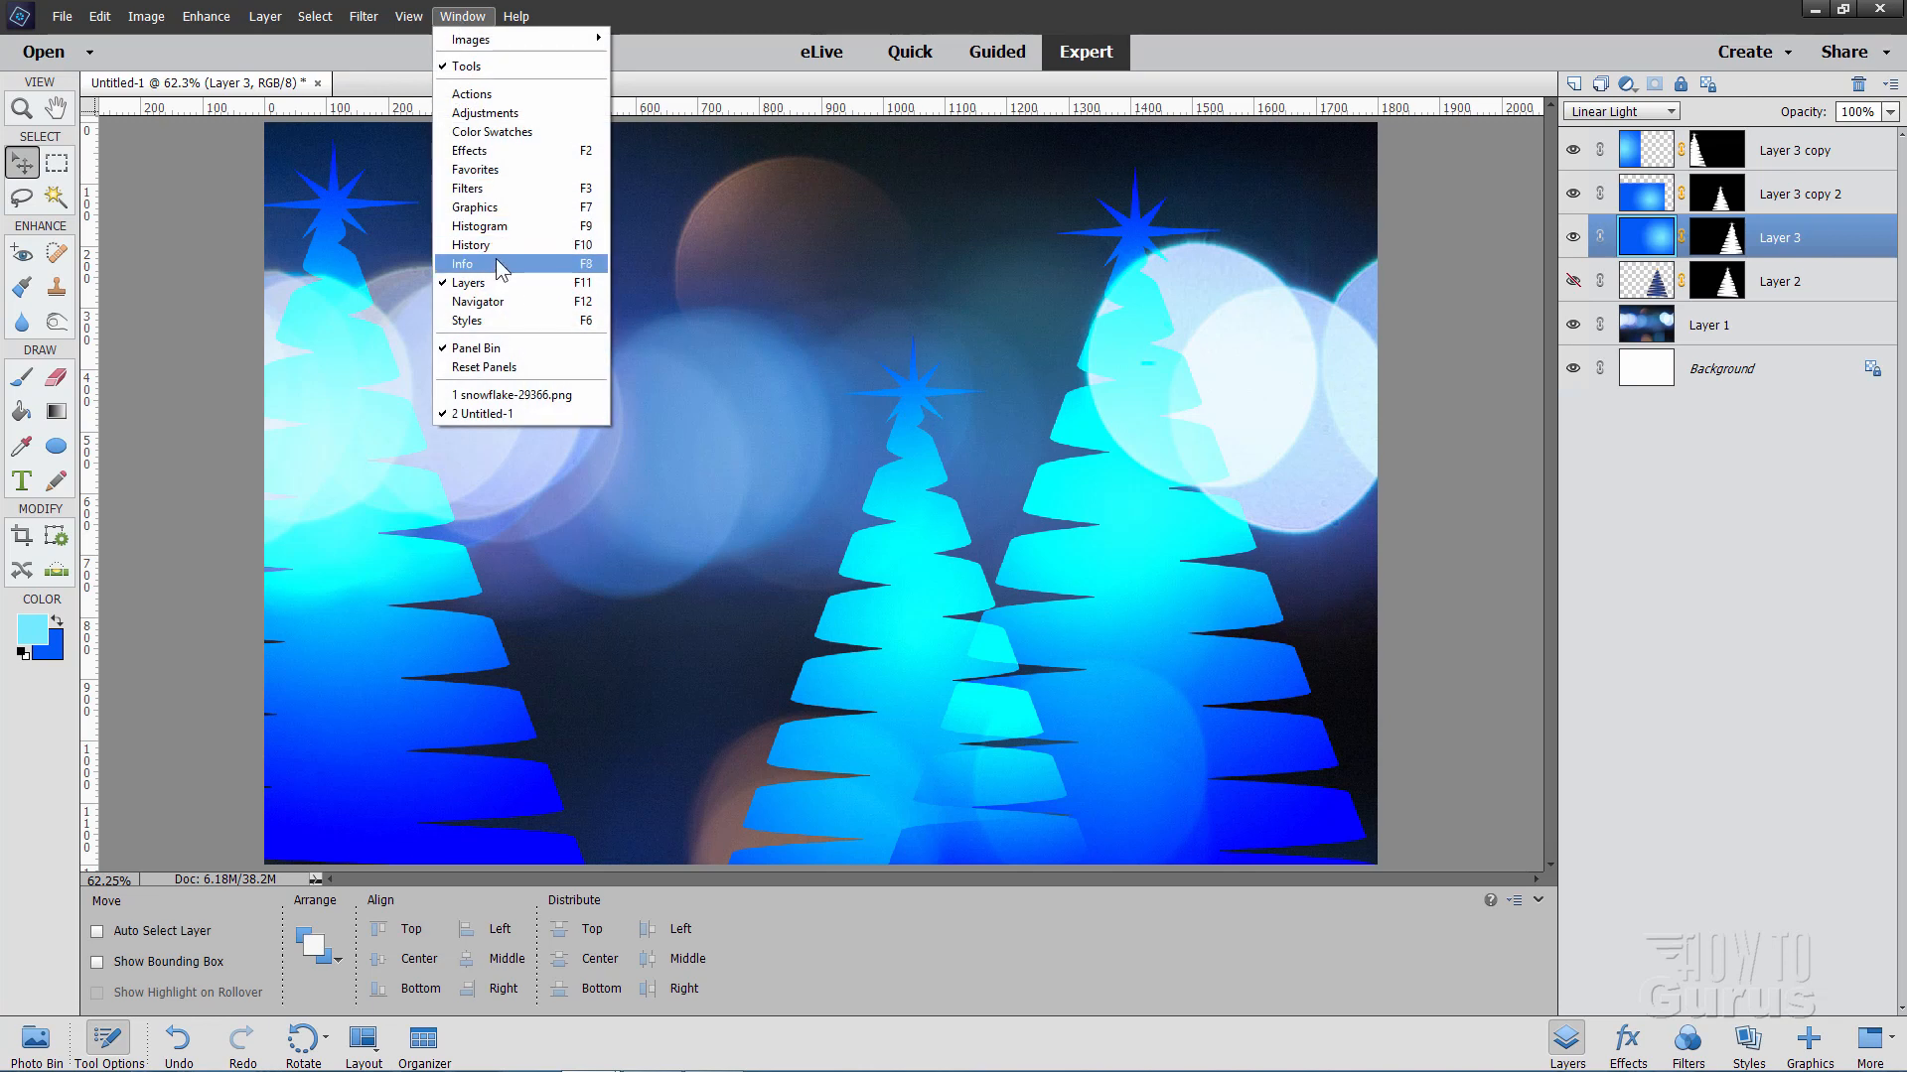
pyautogui.click(584, 266)
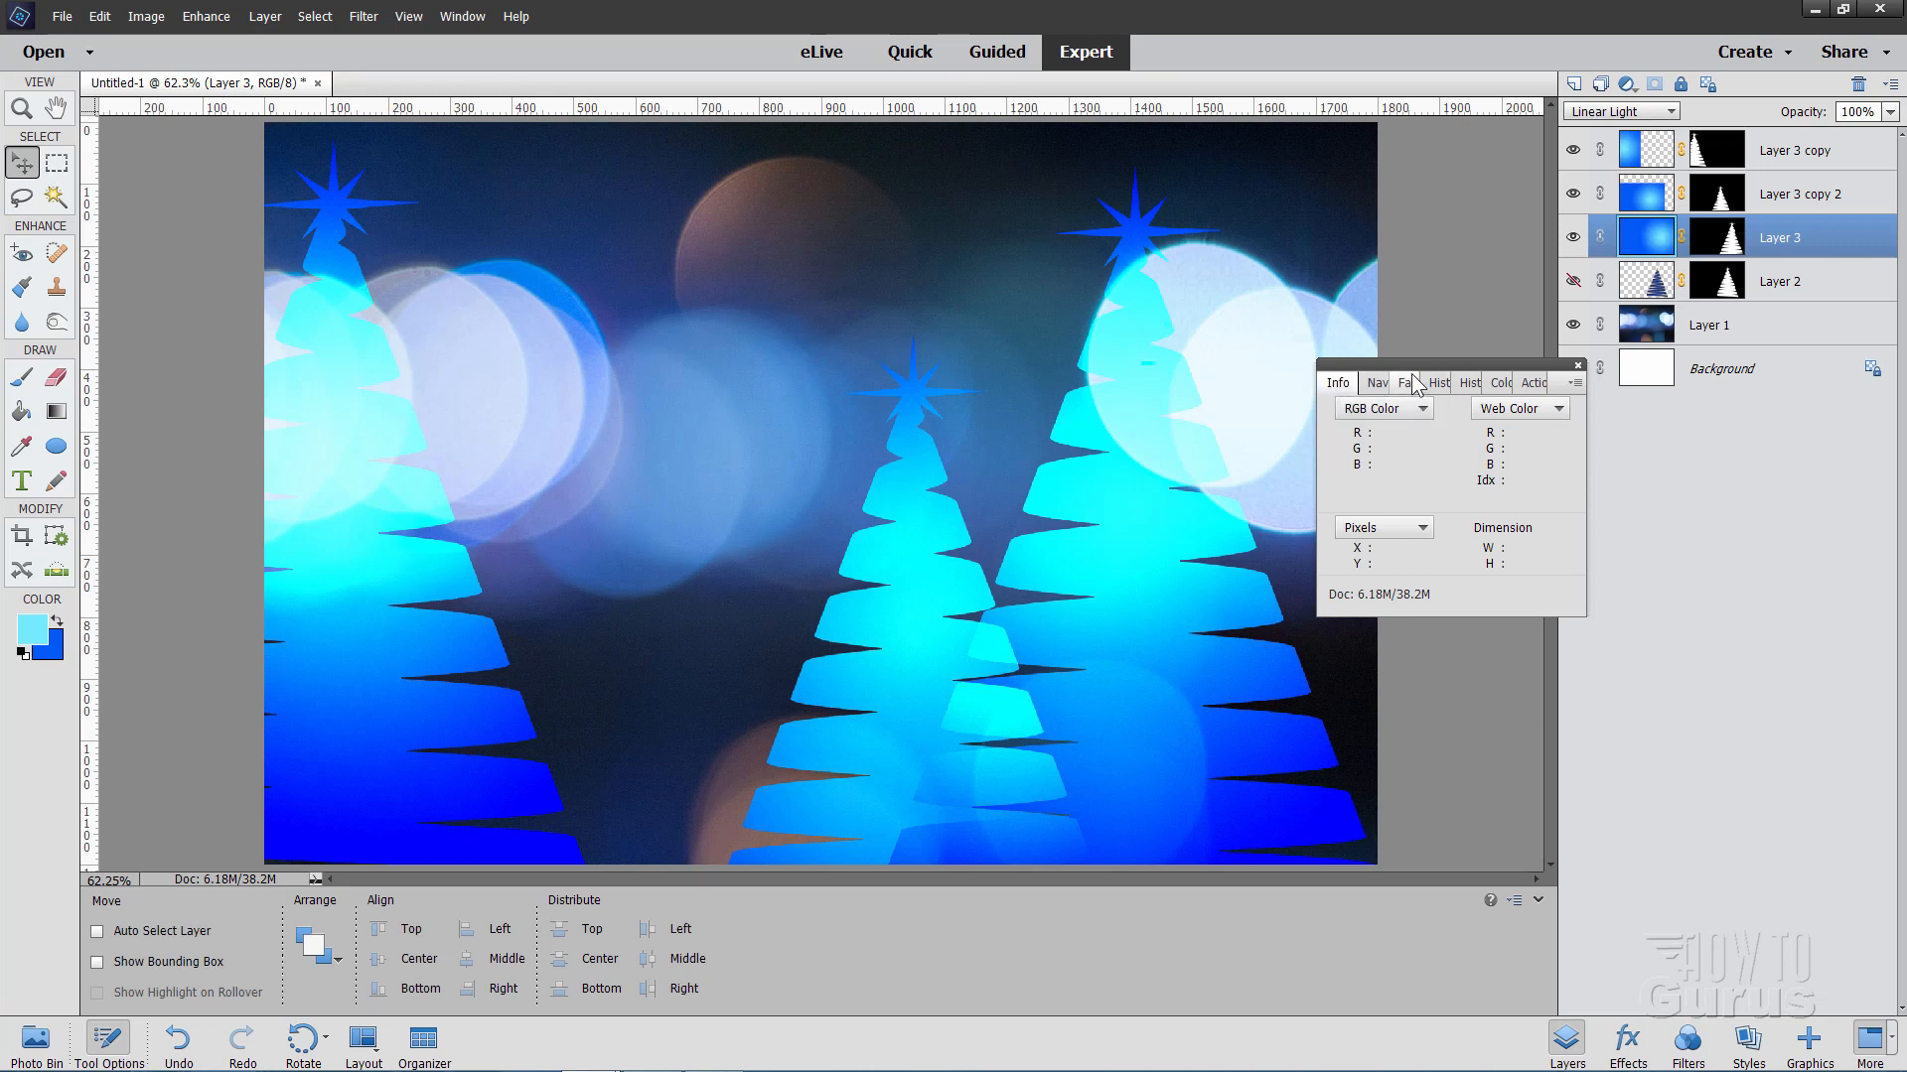
pyautogui.moveTo(1410, 369); pyautogui.dragTo(1393, 366)
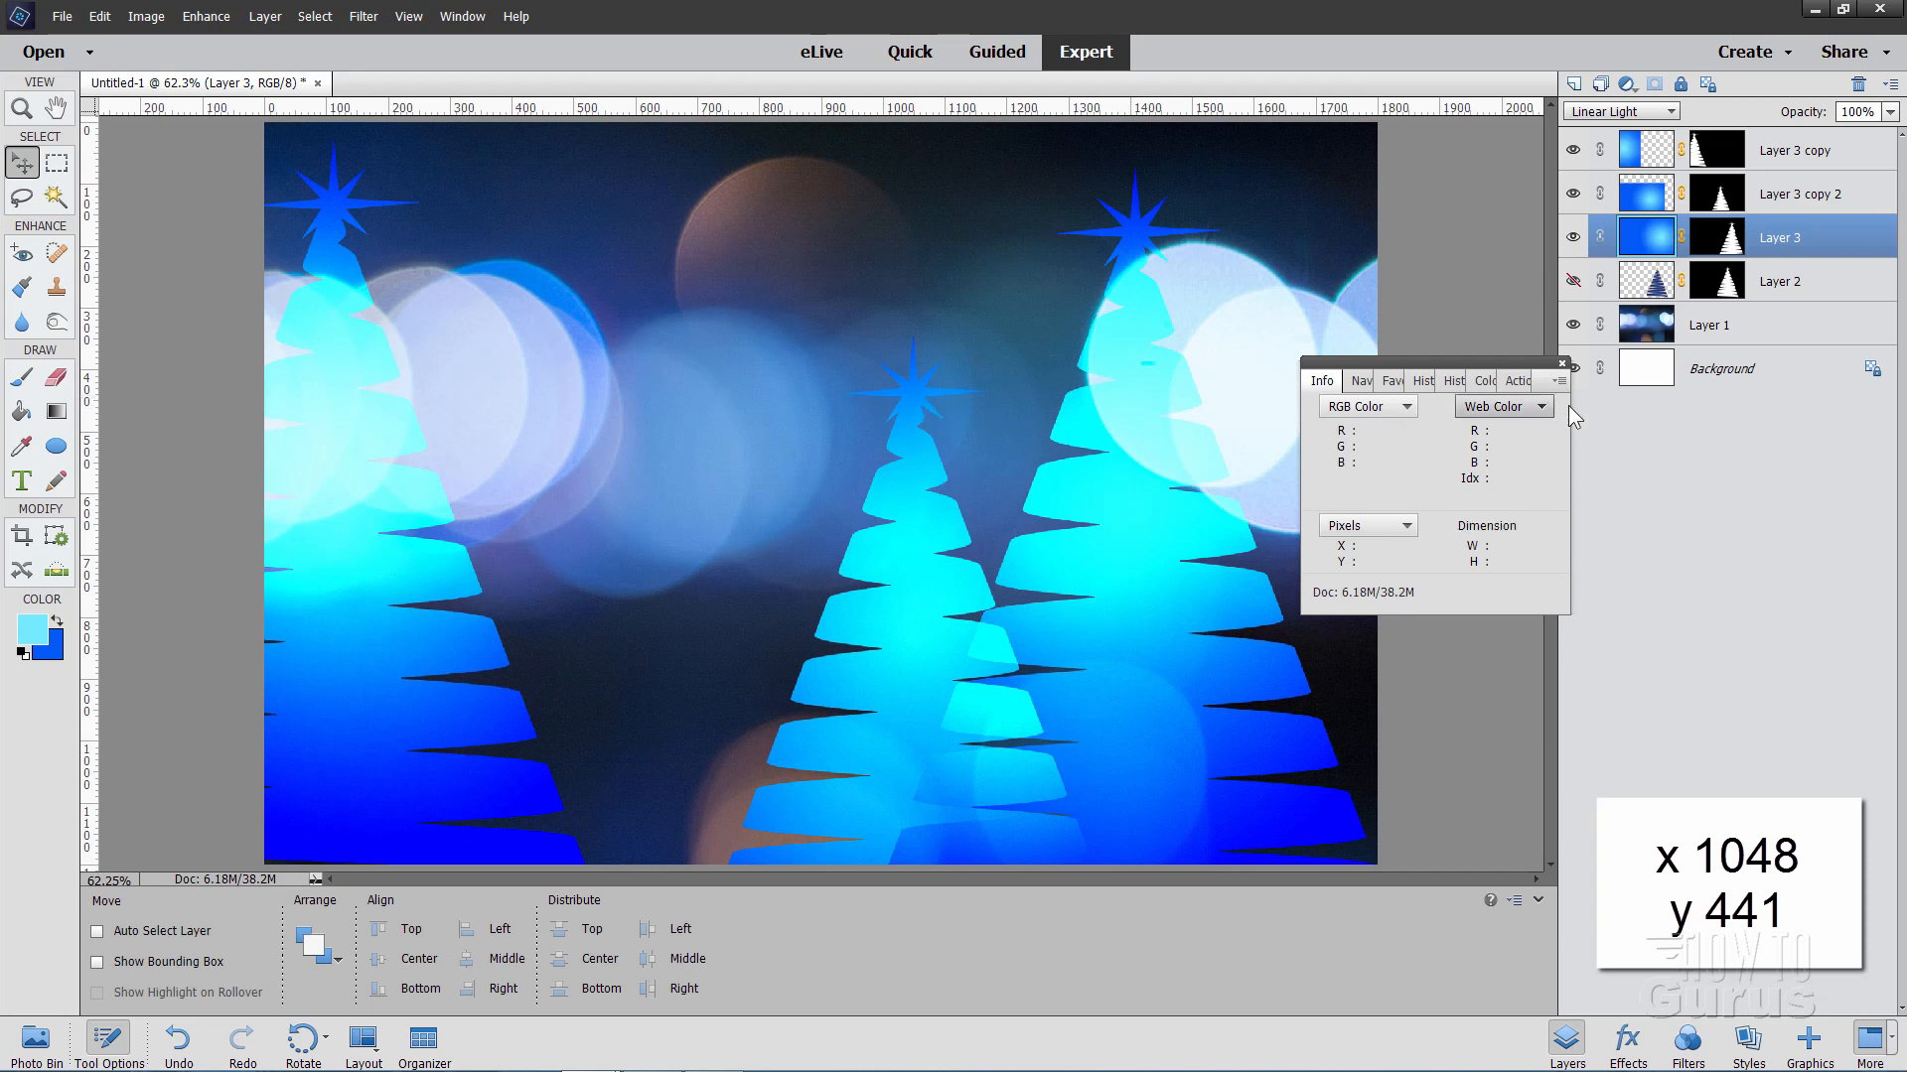
pyautogui.click(1562, 364)
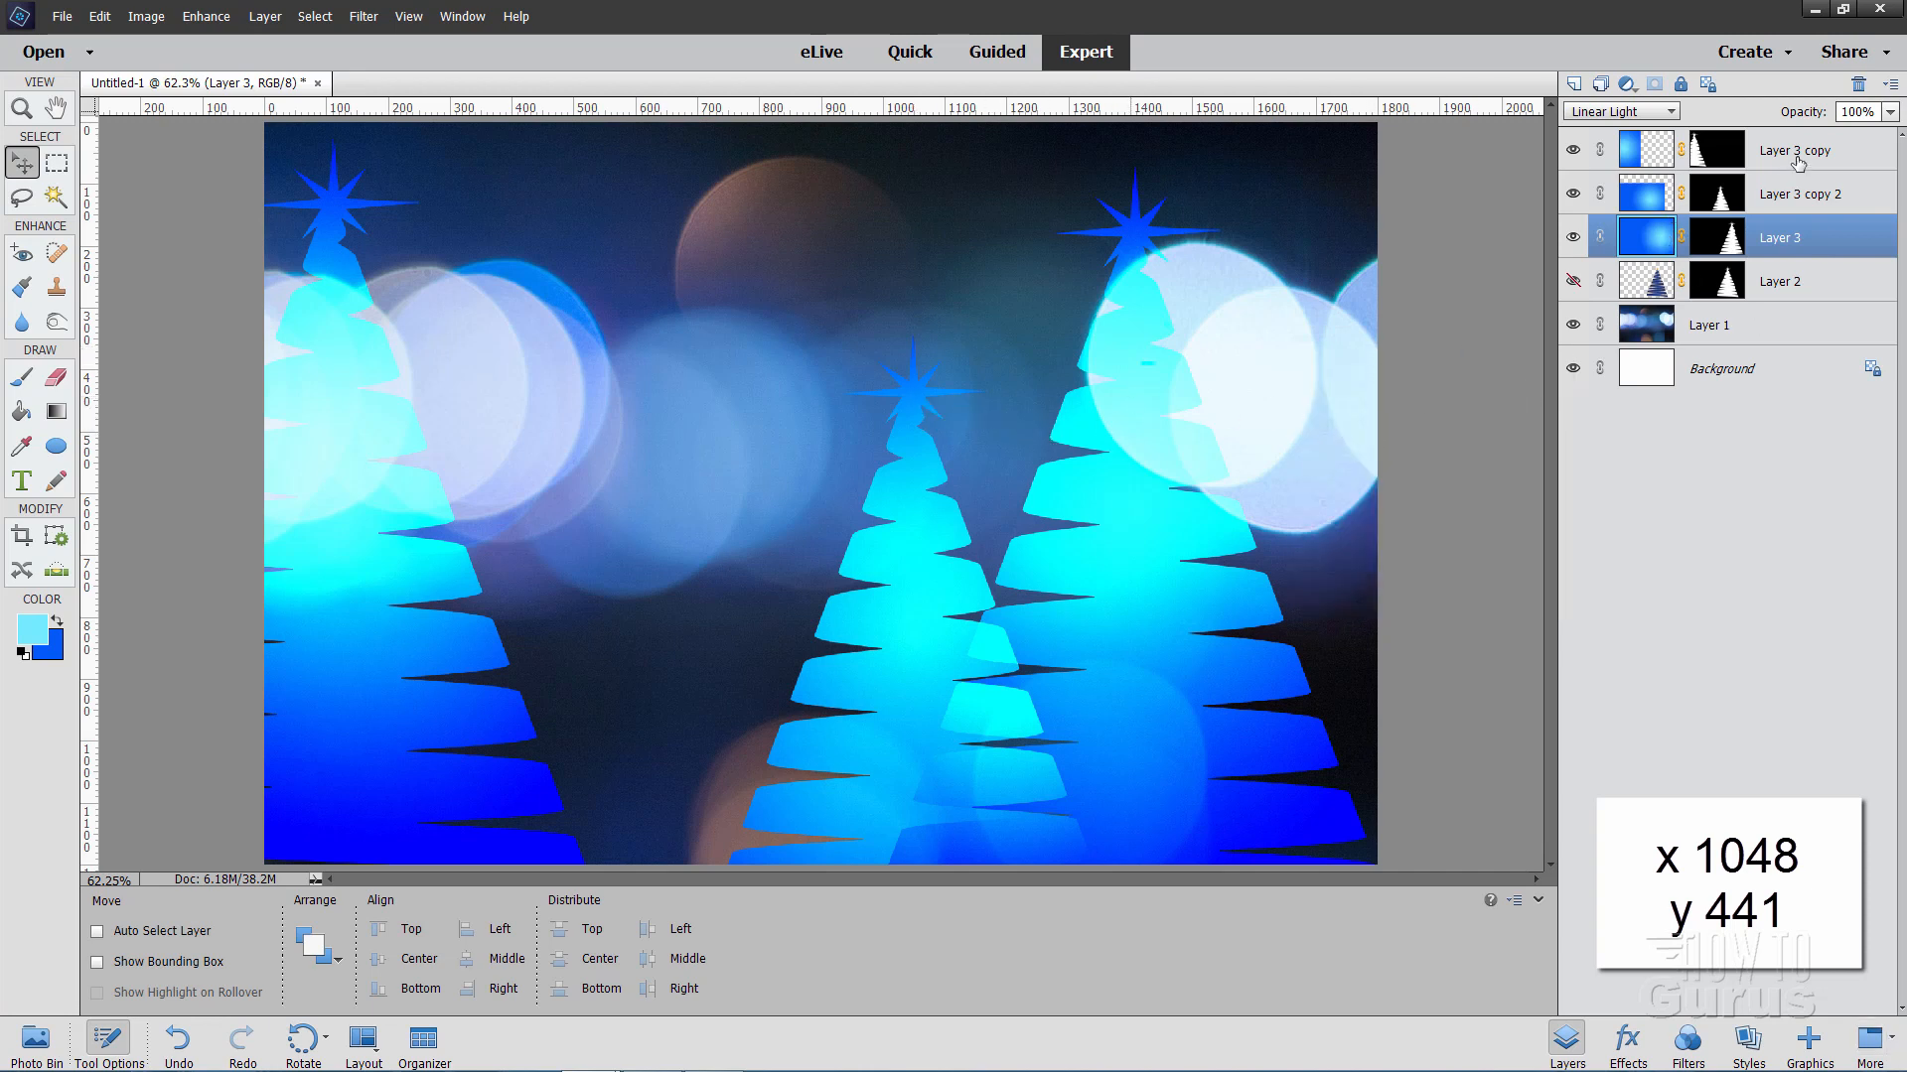
# - Add a new layer above the left tree's layer and fill it with the default black foreground color
pyautogui.click(1854, 149)
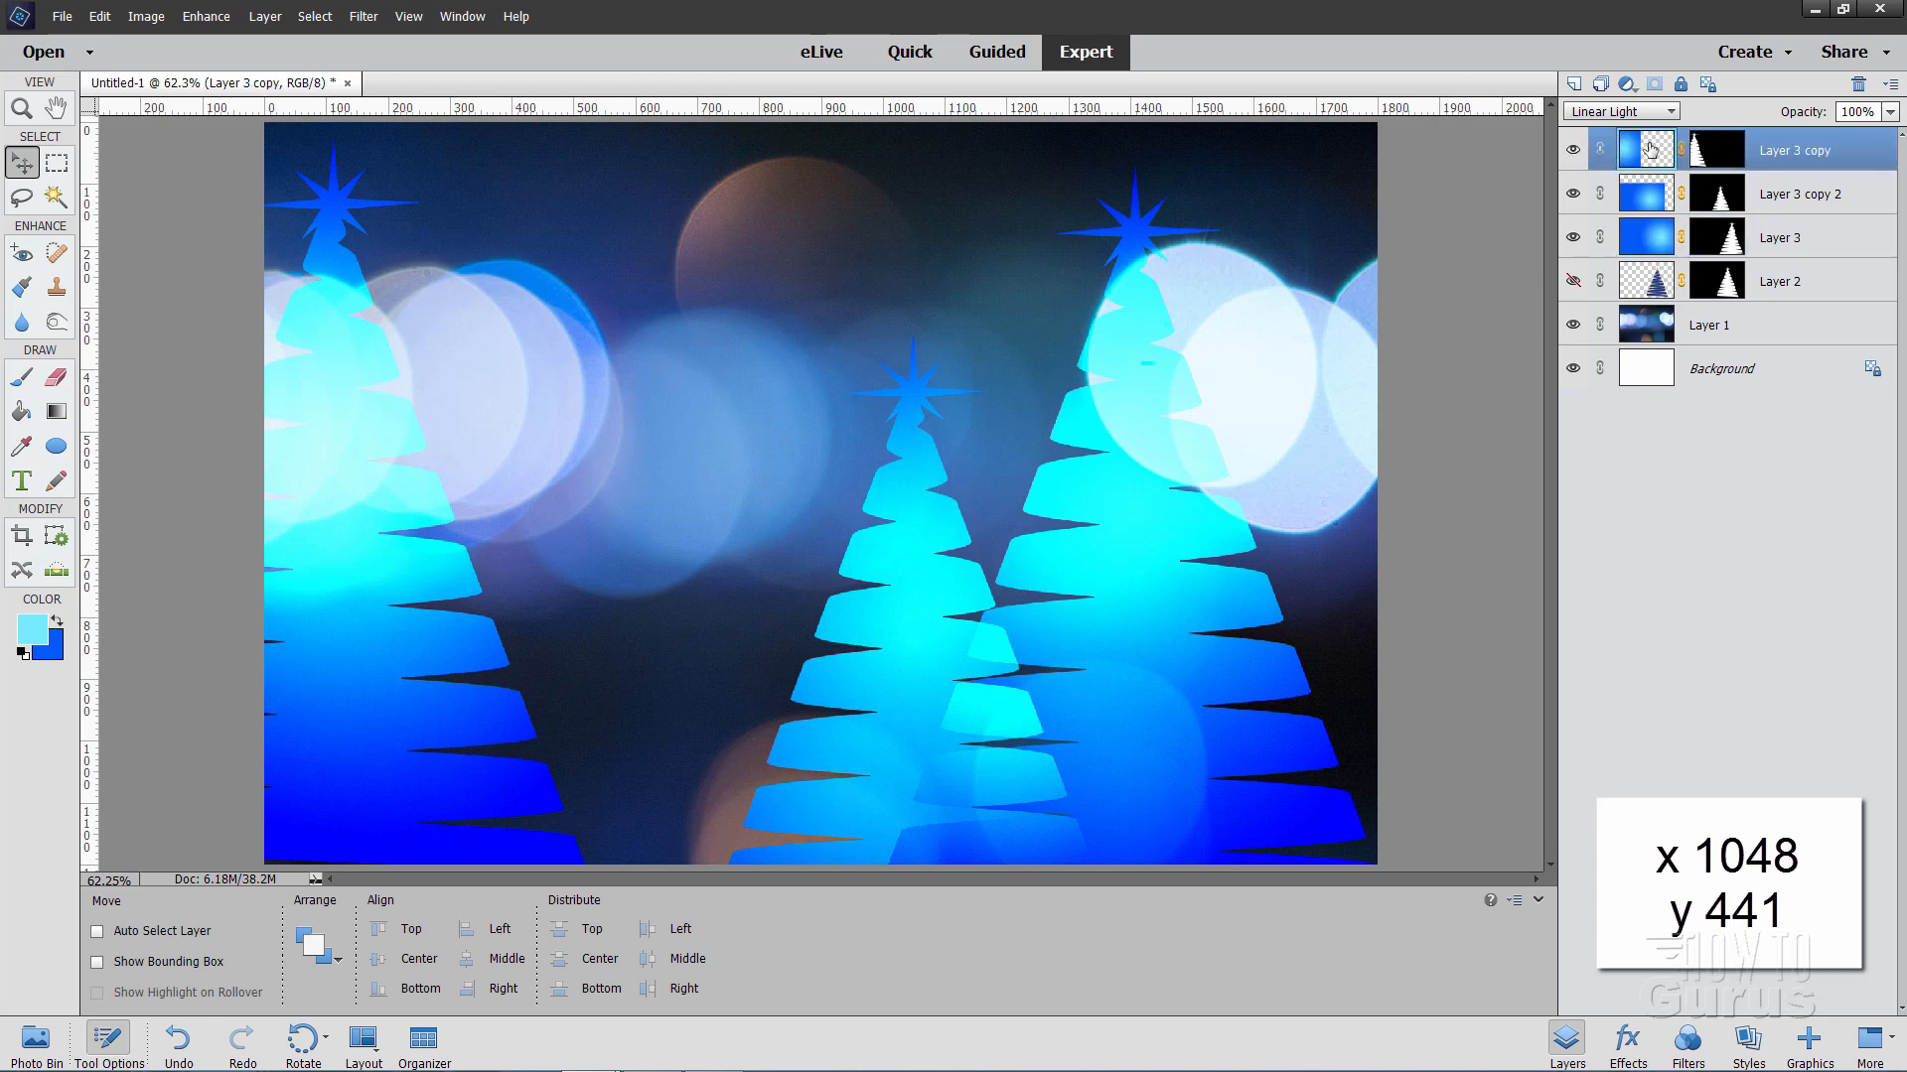
pyautogui.click(1574, 83)
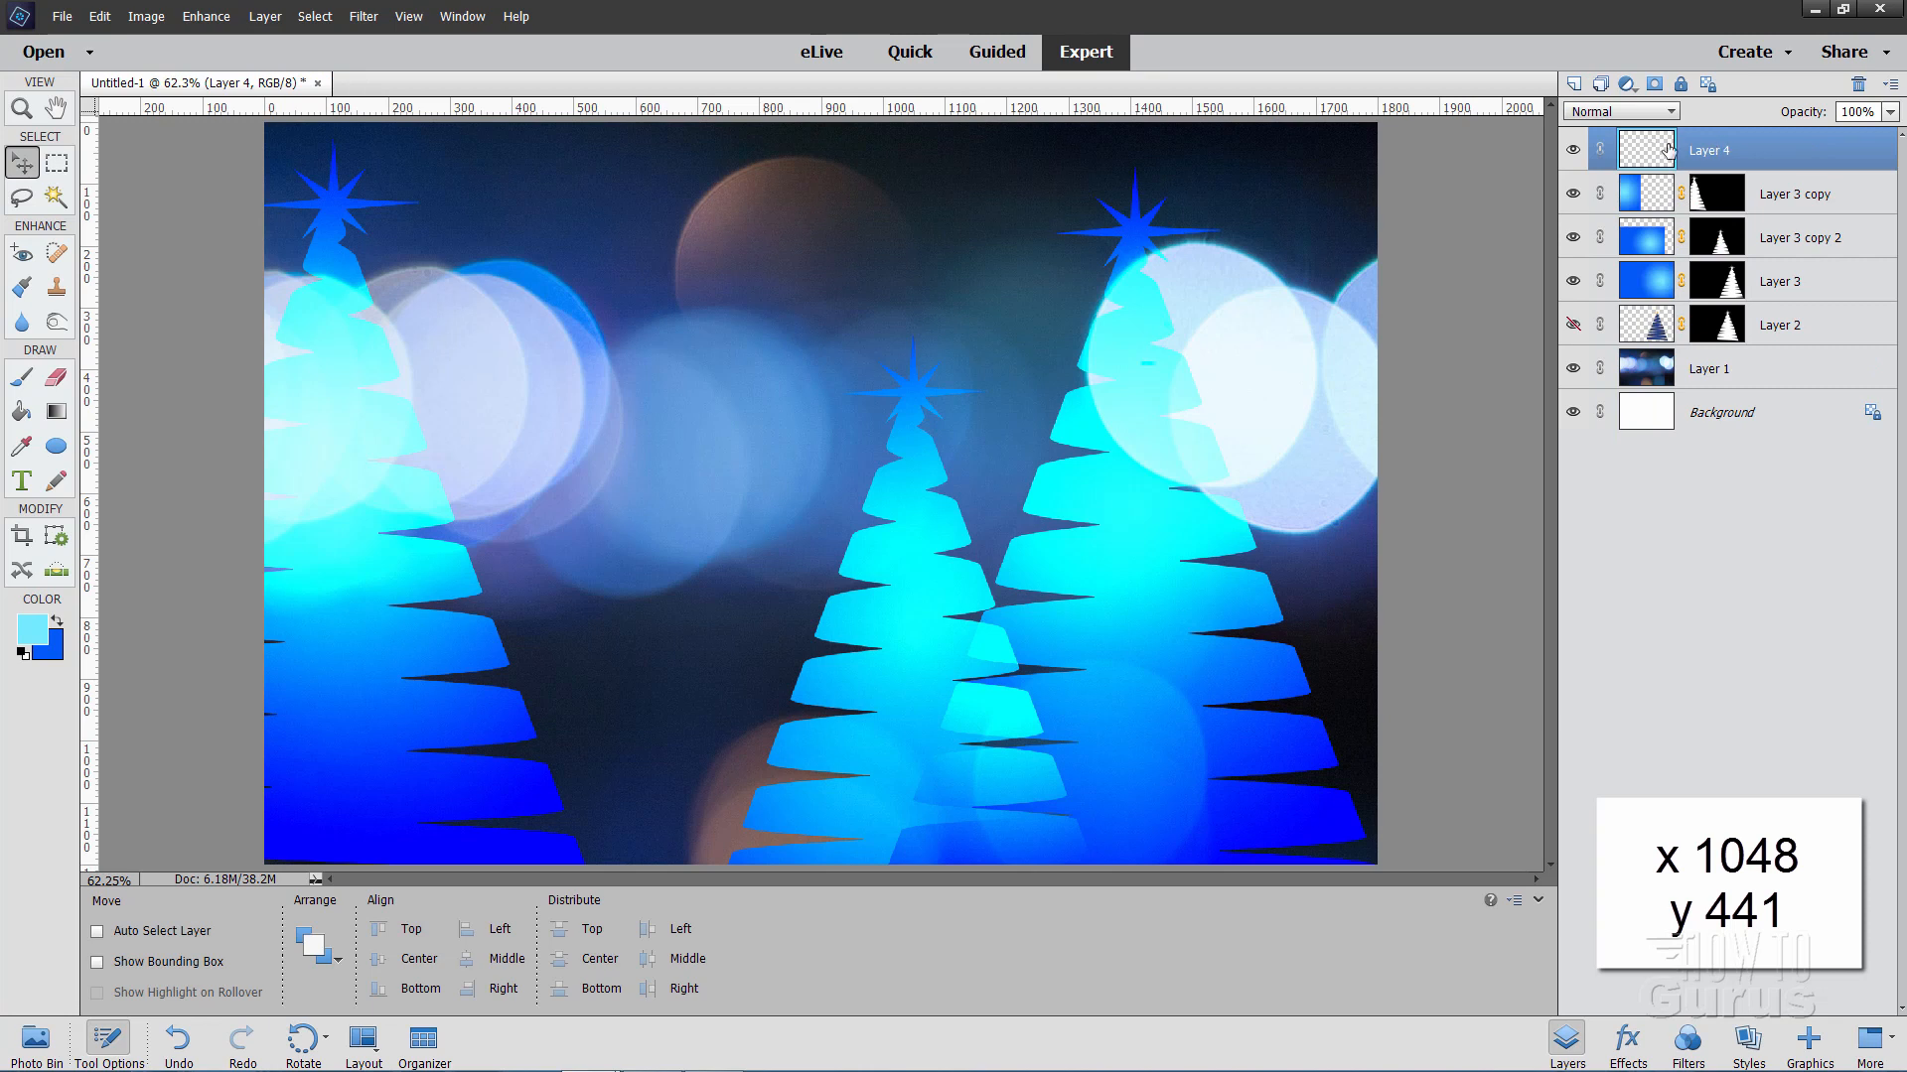
pyautogui.click(23, 653)
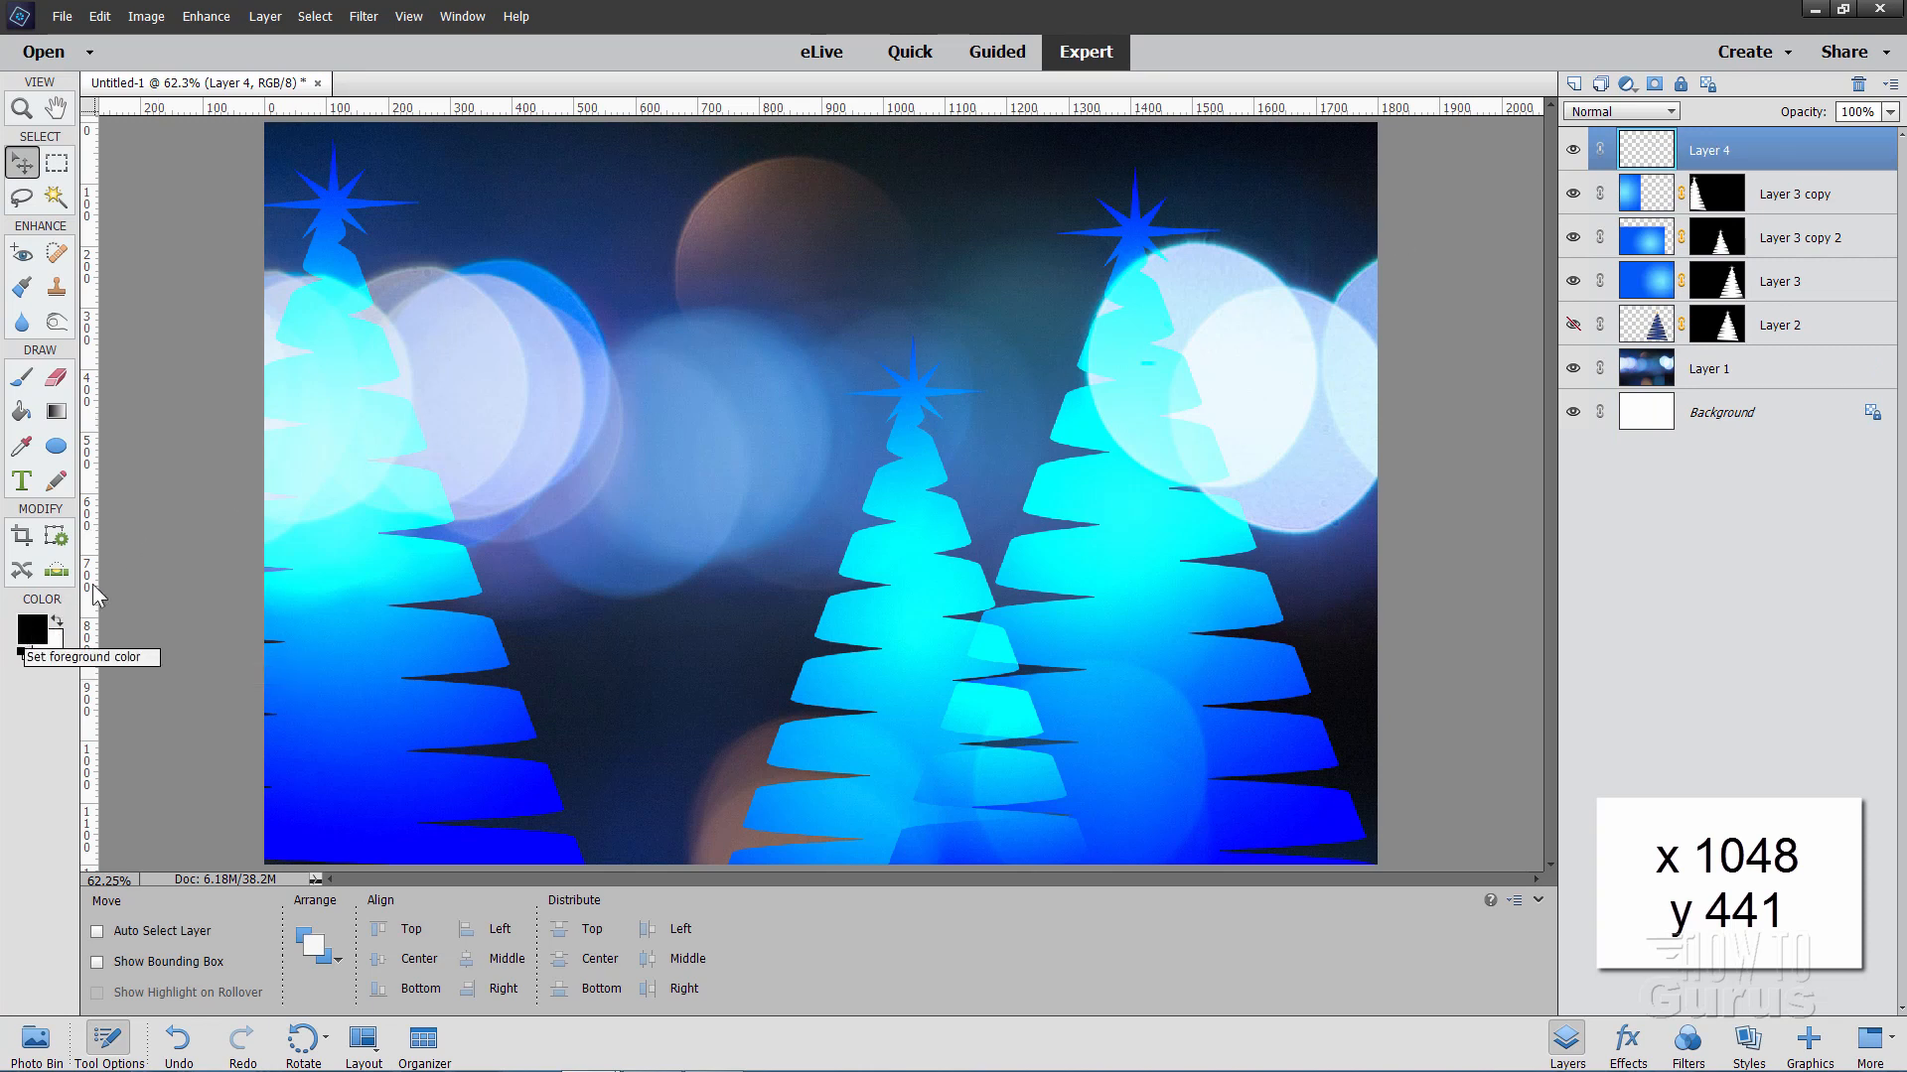
pyautogui.click(21, 410)
pyautogui.click(604, 419)
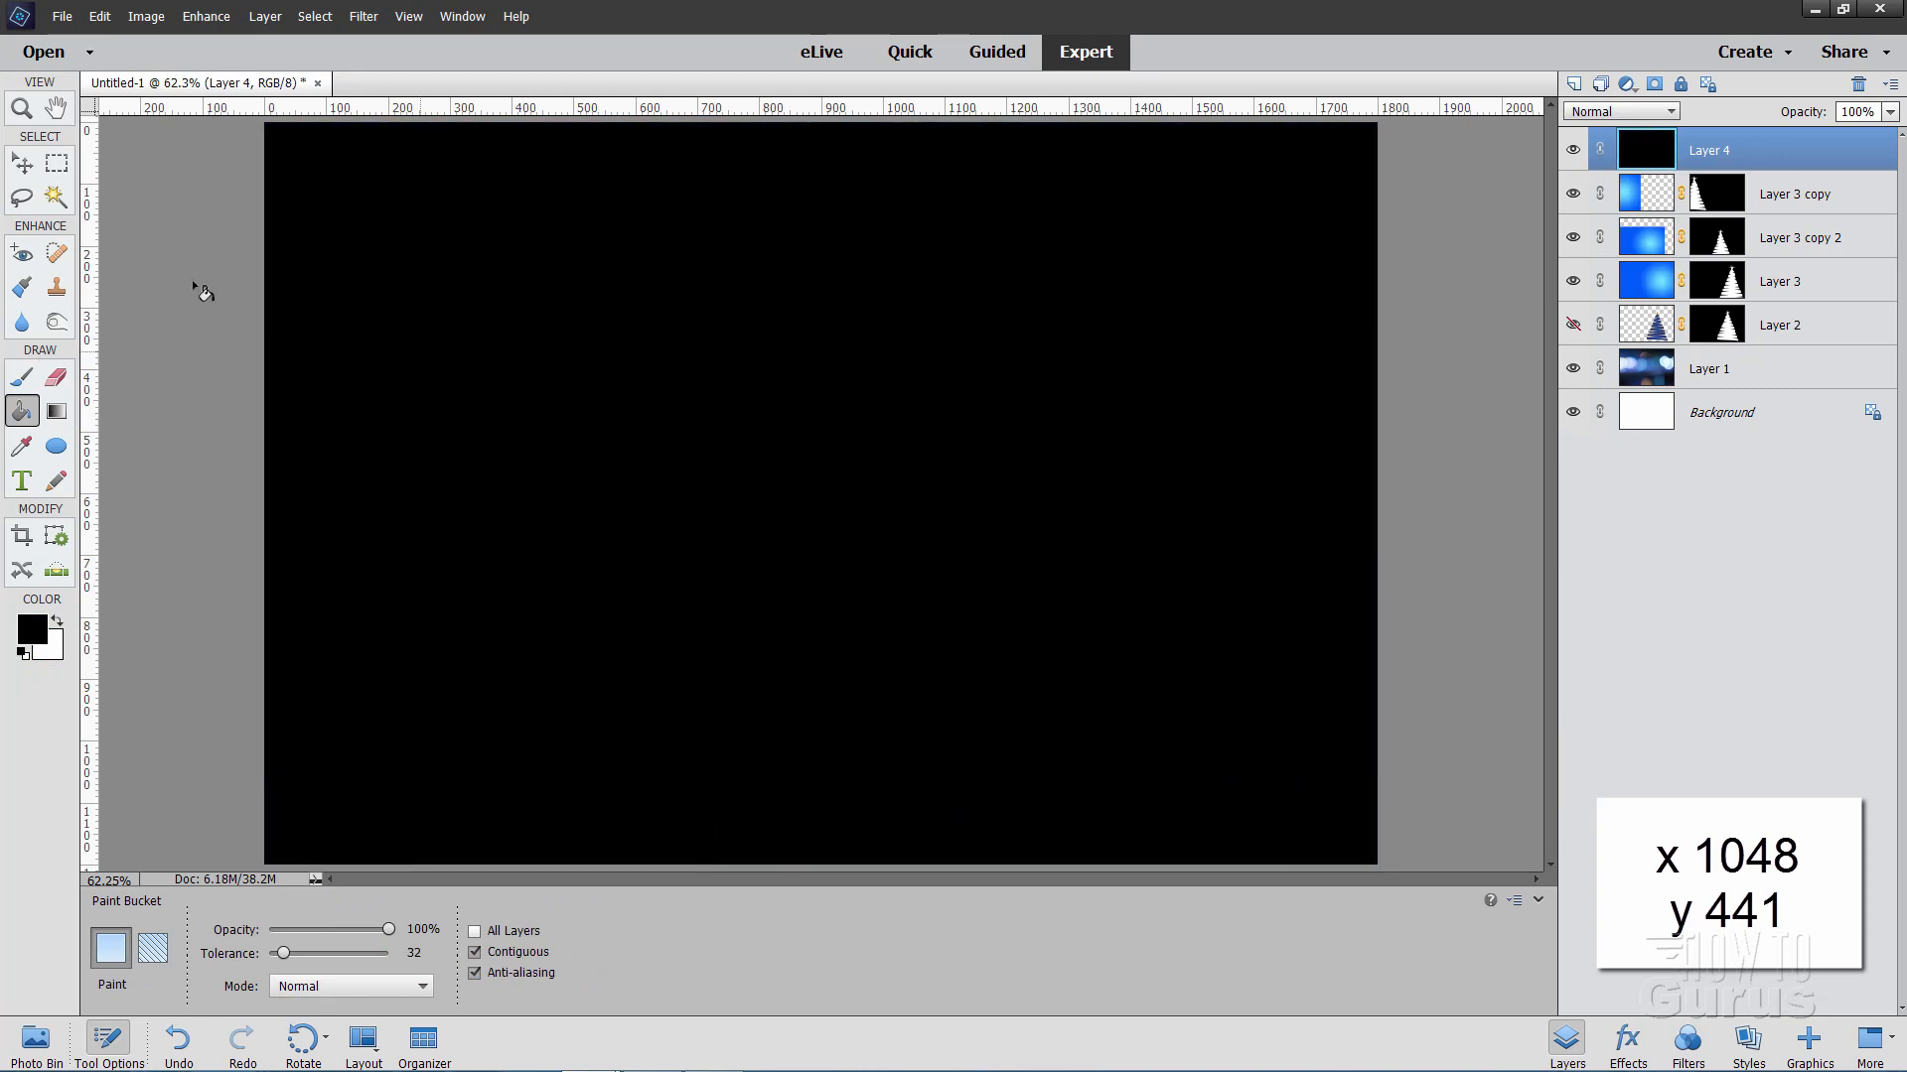
pyautogui.click(25, 168)
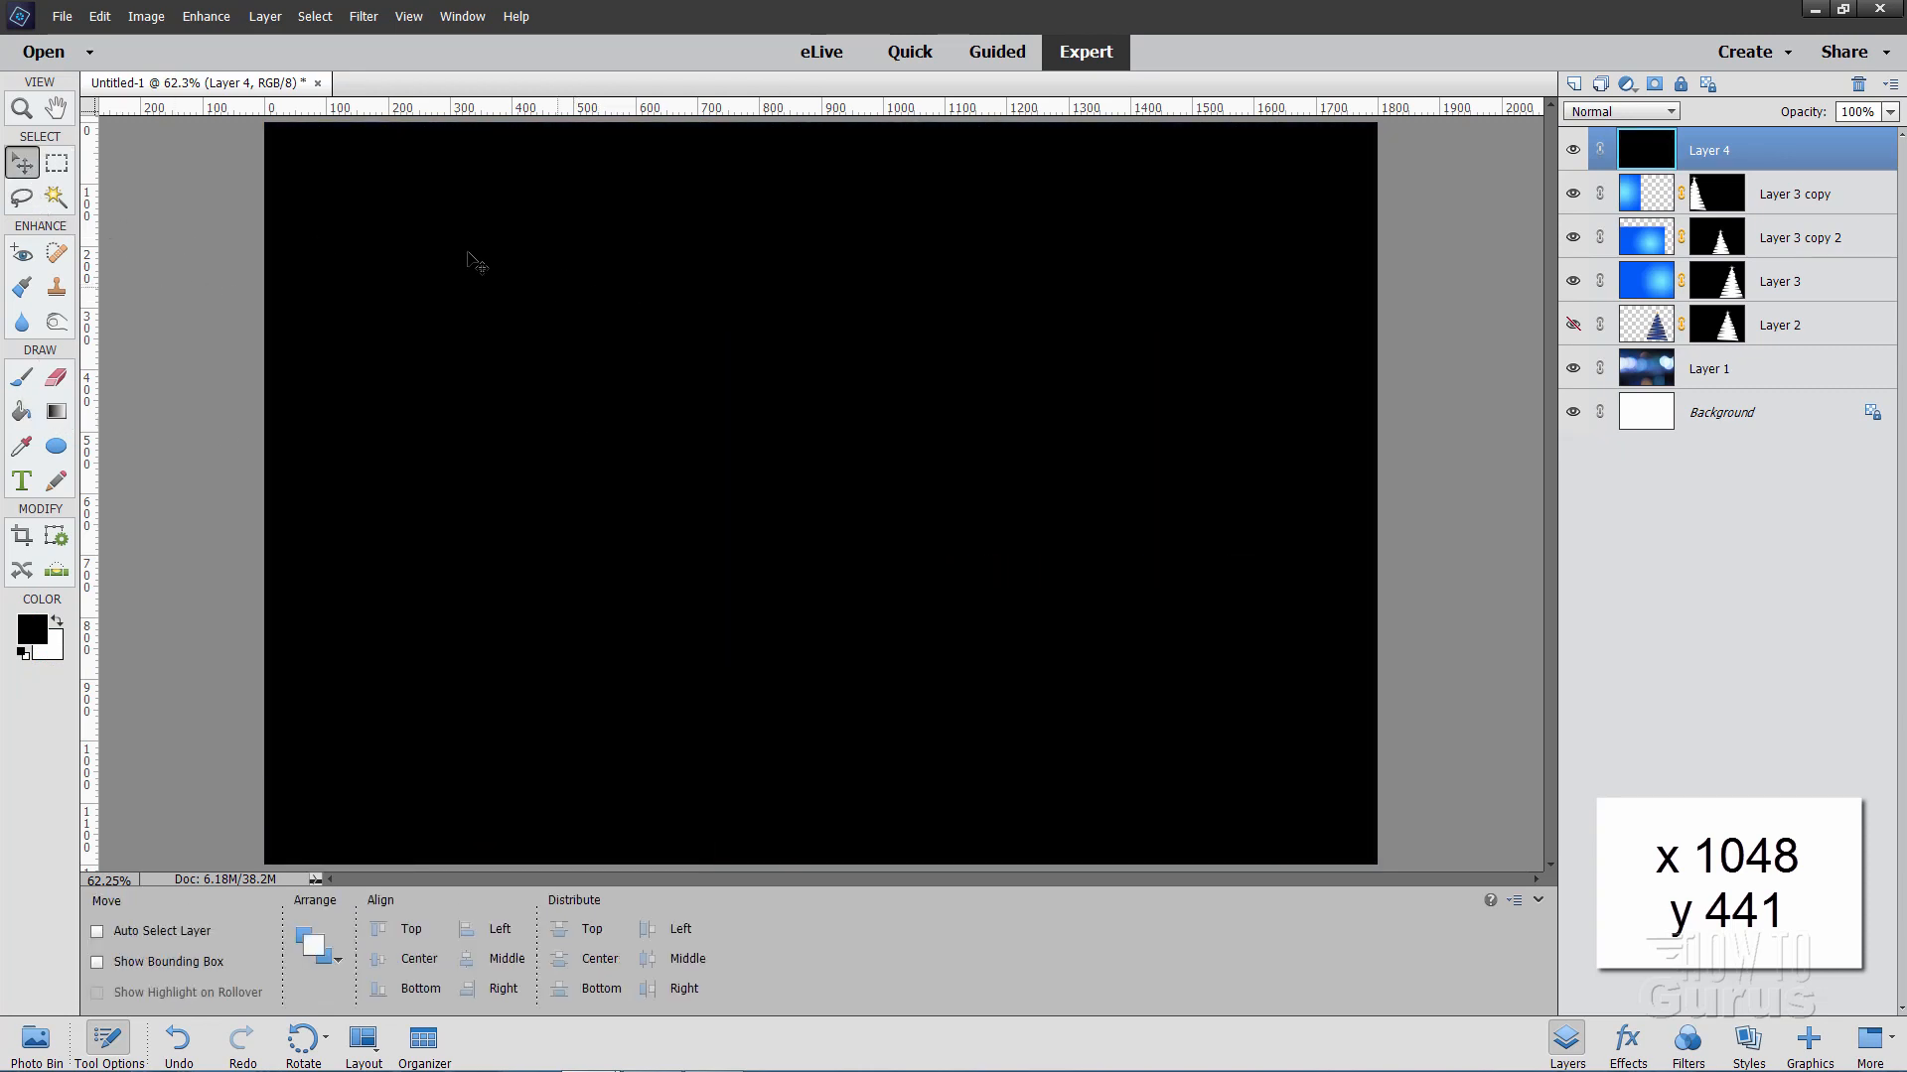
# - Start a Lens Flare on the black layer with the 105mm Prime lens type and shift its center toward the middle tree's star
pyautogui.click(363, 16)
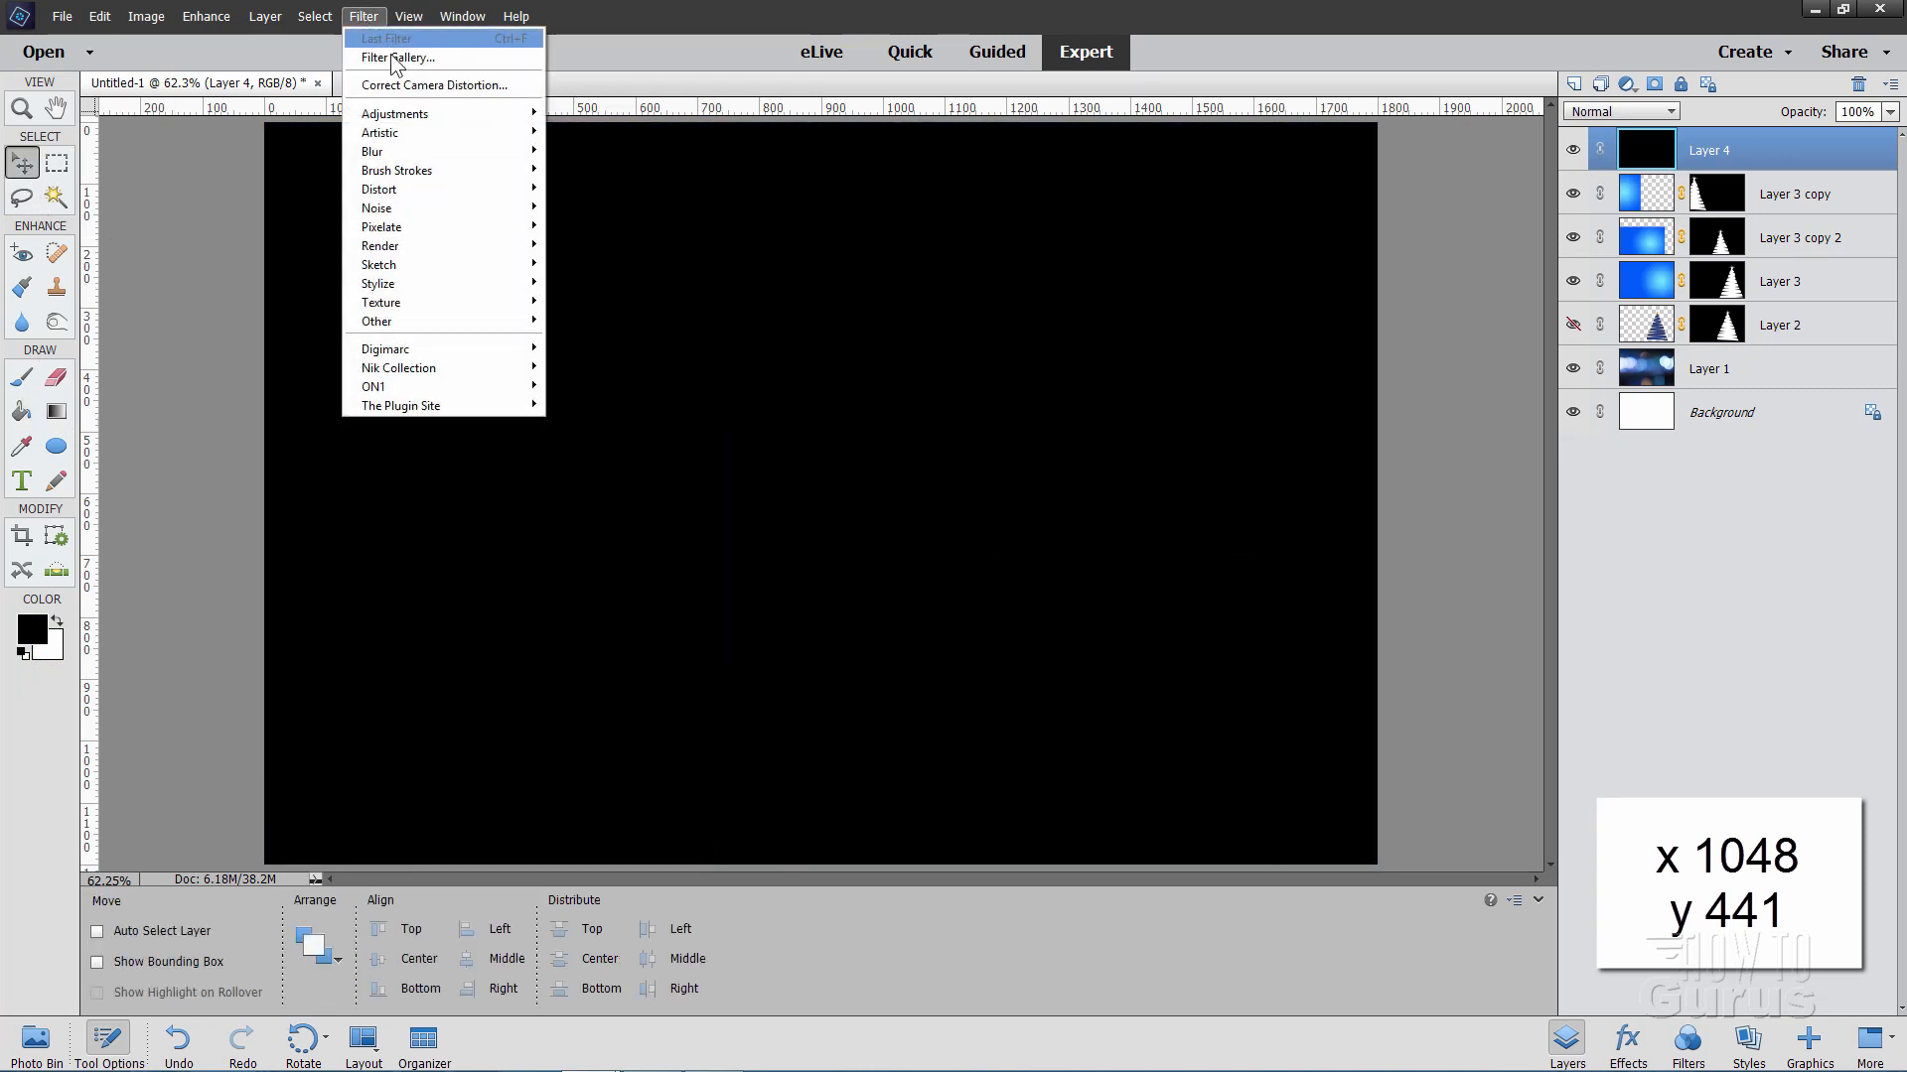
pyautogui.moveTo(427, 246)
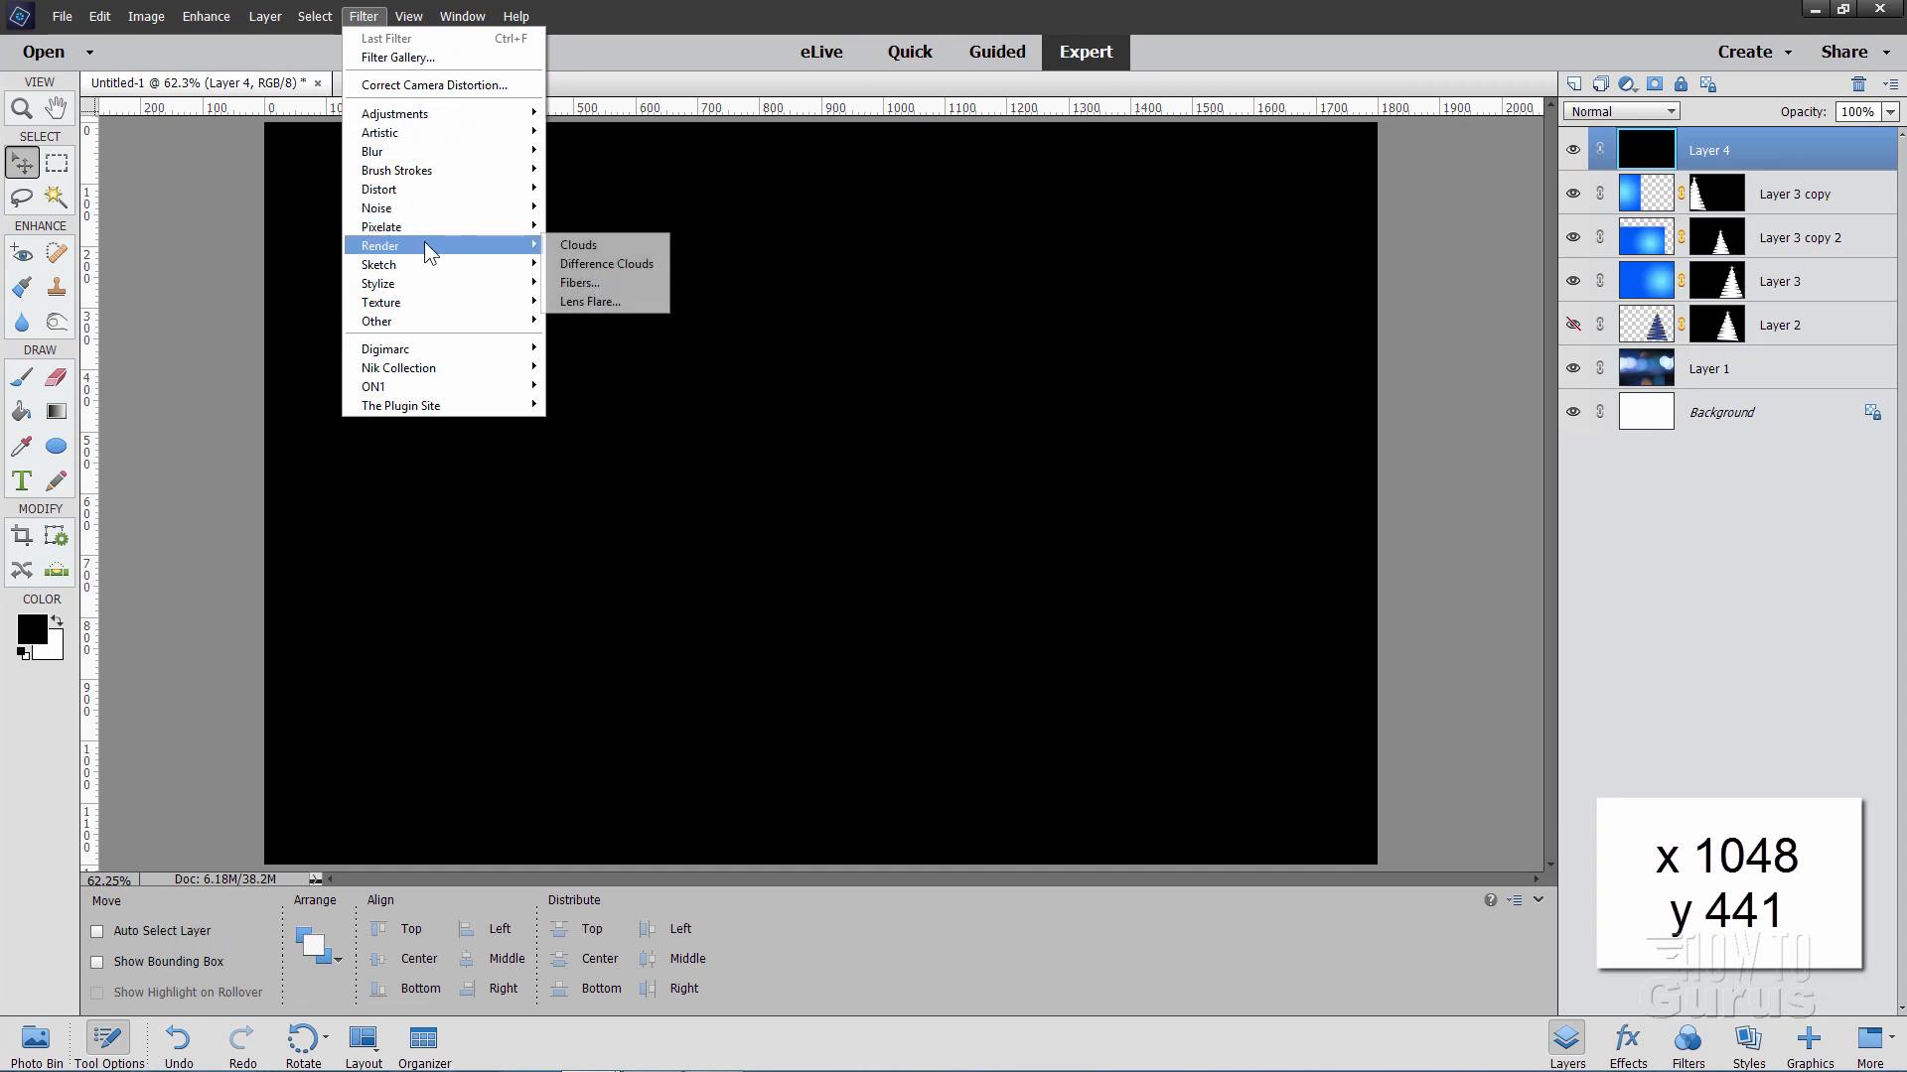
pyautogui.click(597, 304)
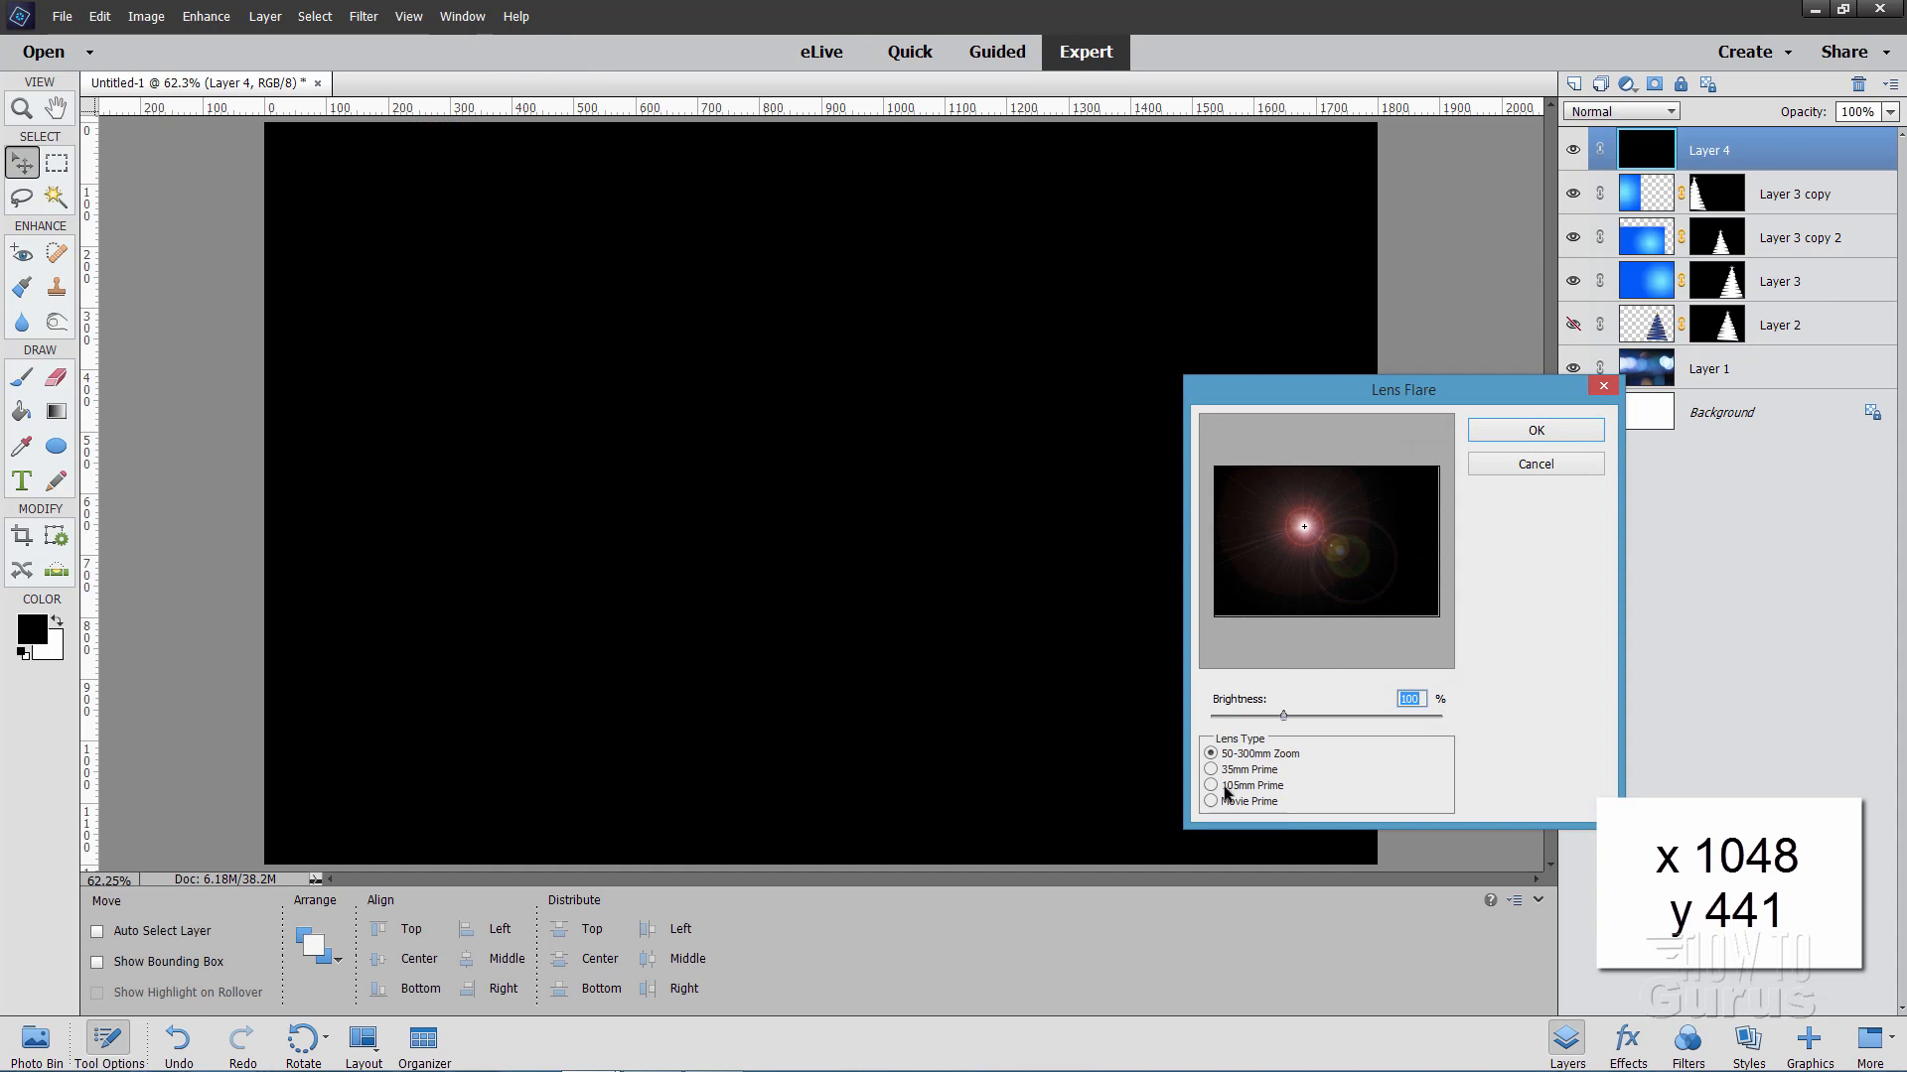
pyautogui.click(1211, 786)
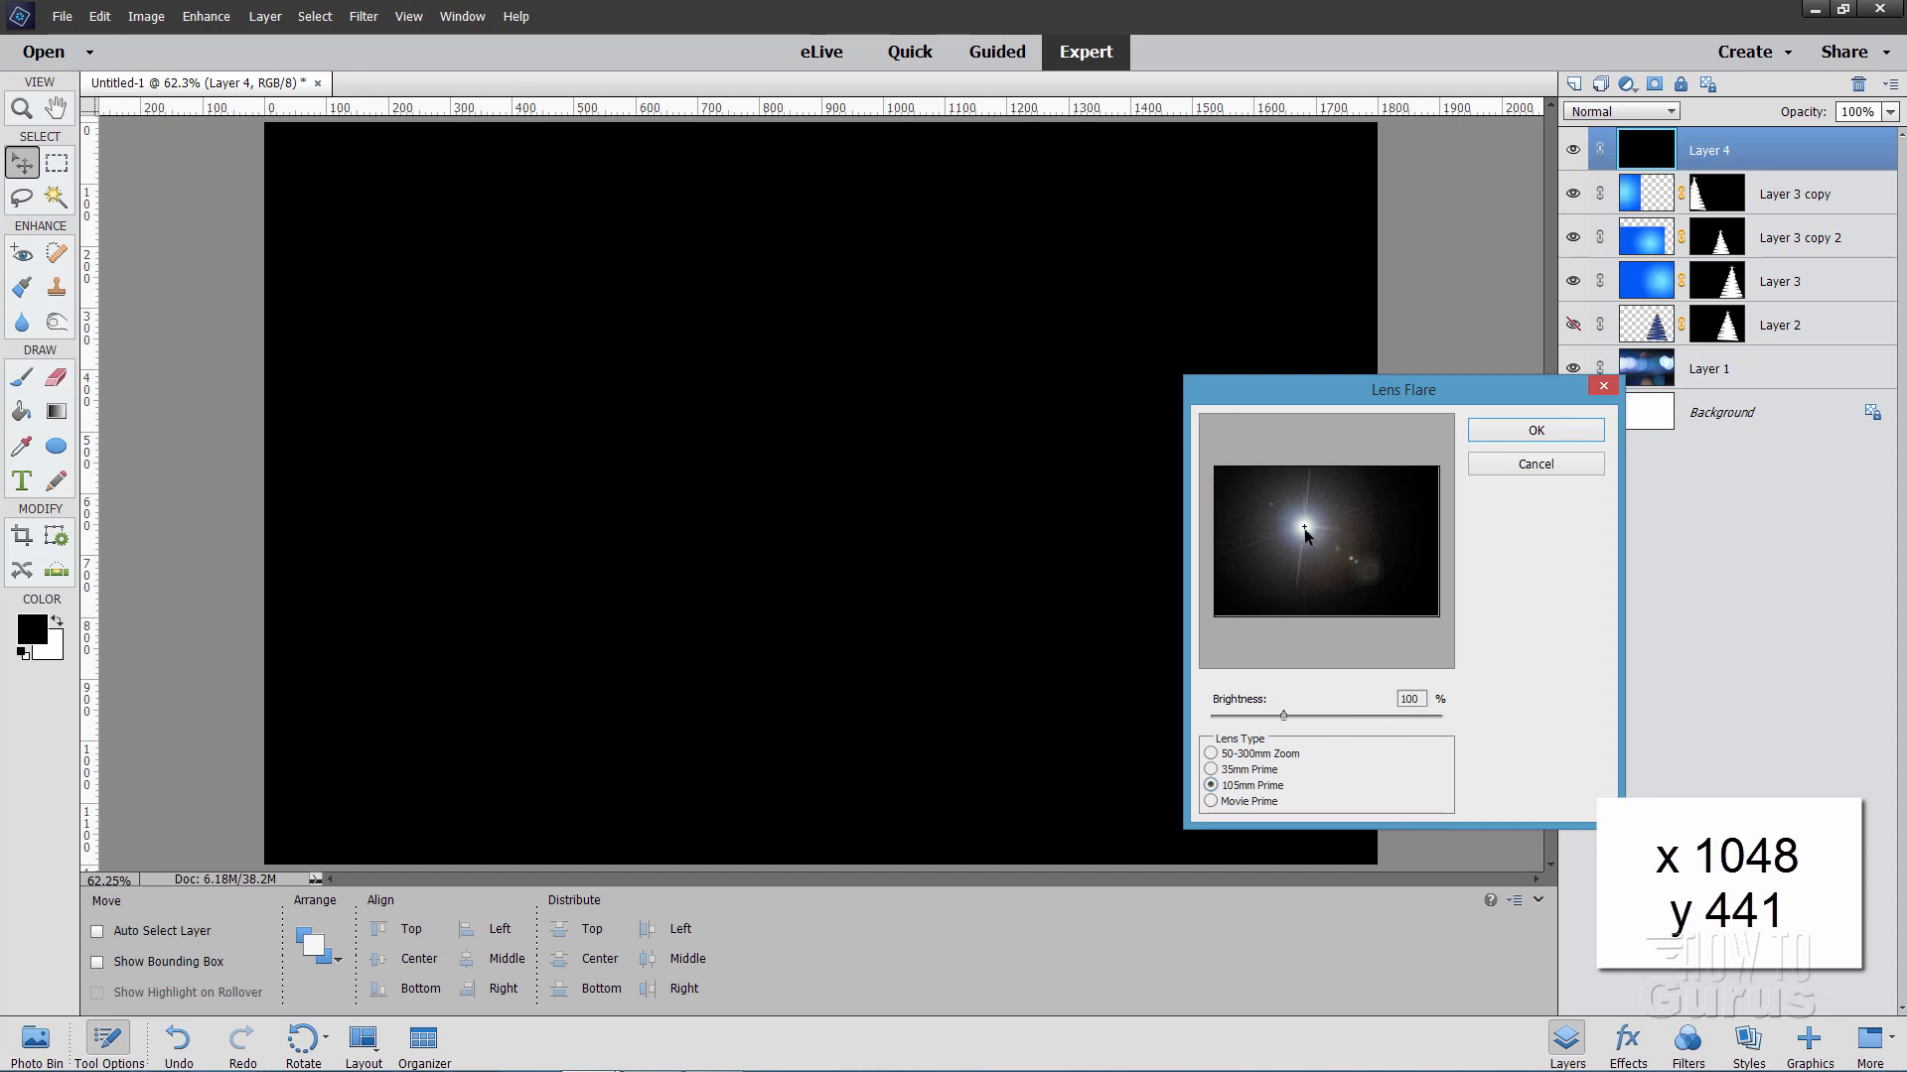
pyautogui.moveTo(1305, 534); pyautogui.dragTo(1355, 534)
# - Apply the lens flare with its precise center at X 1048, Y 441 pixels, and set the layer's blend mode to Screen
pyautogui.press('alt')
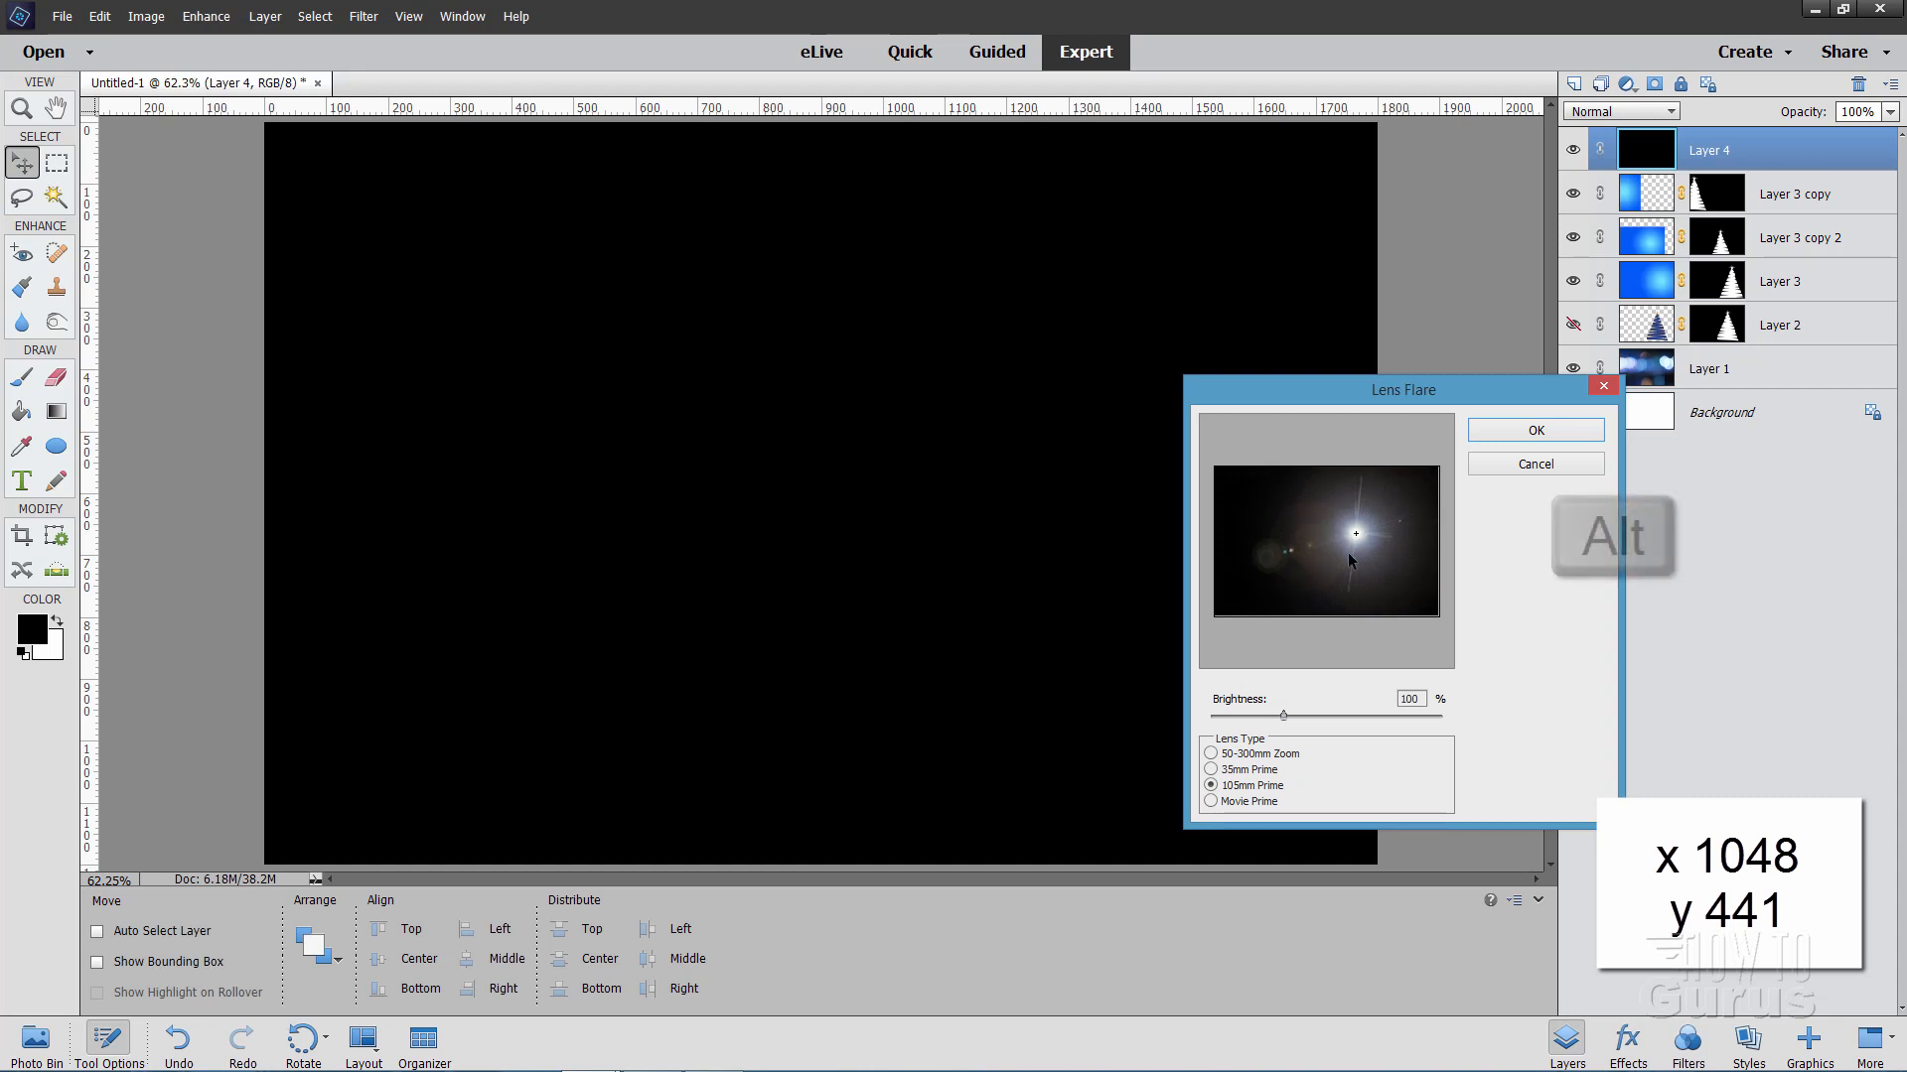
pyautogui.keyDown('alt'); pyautogui.click(1326, 568); pyautogui.keyUp('alt')
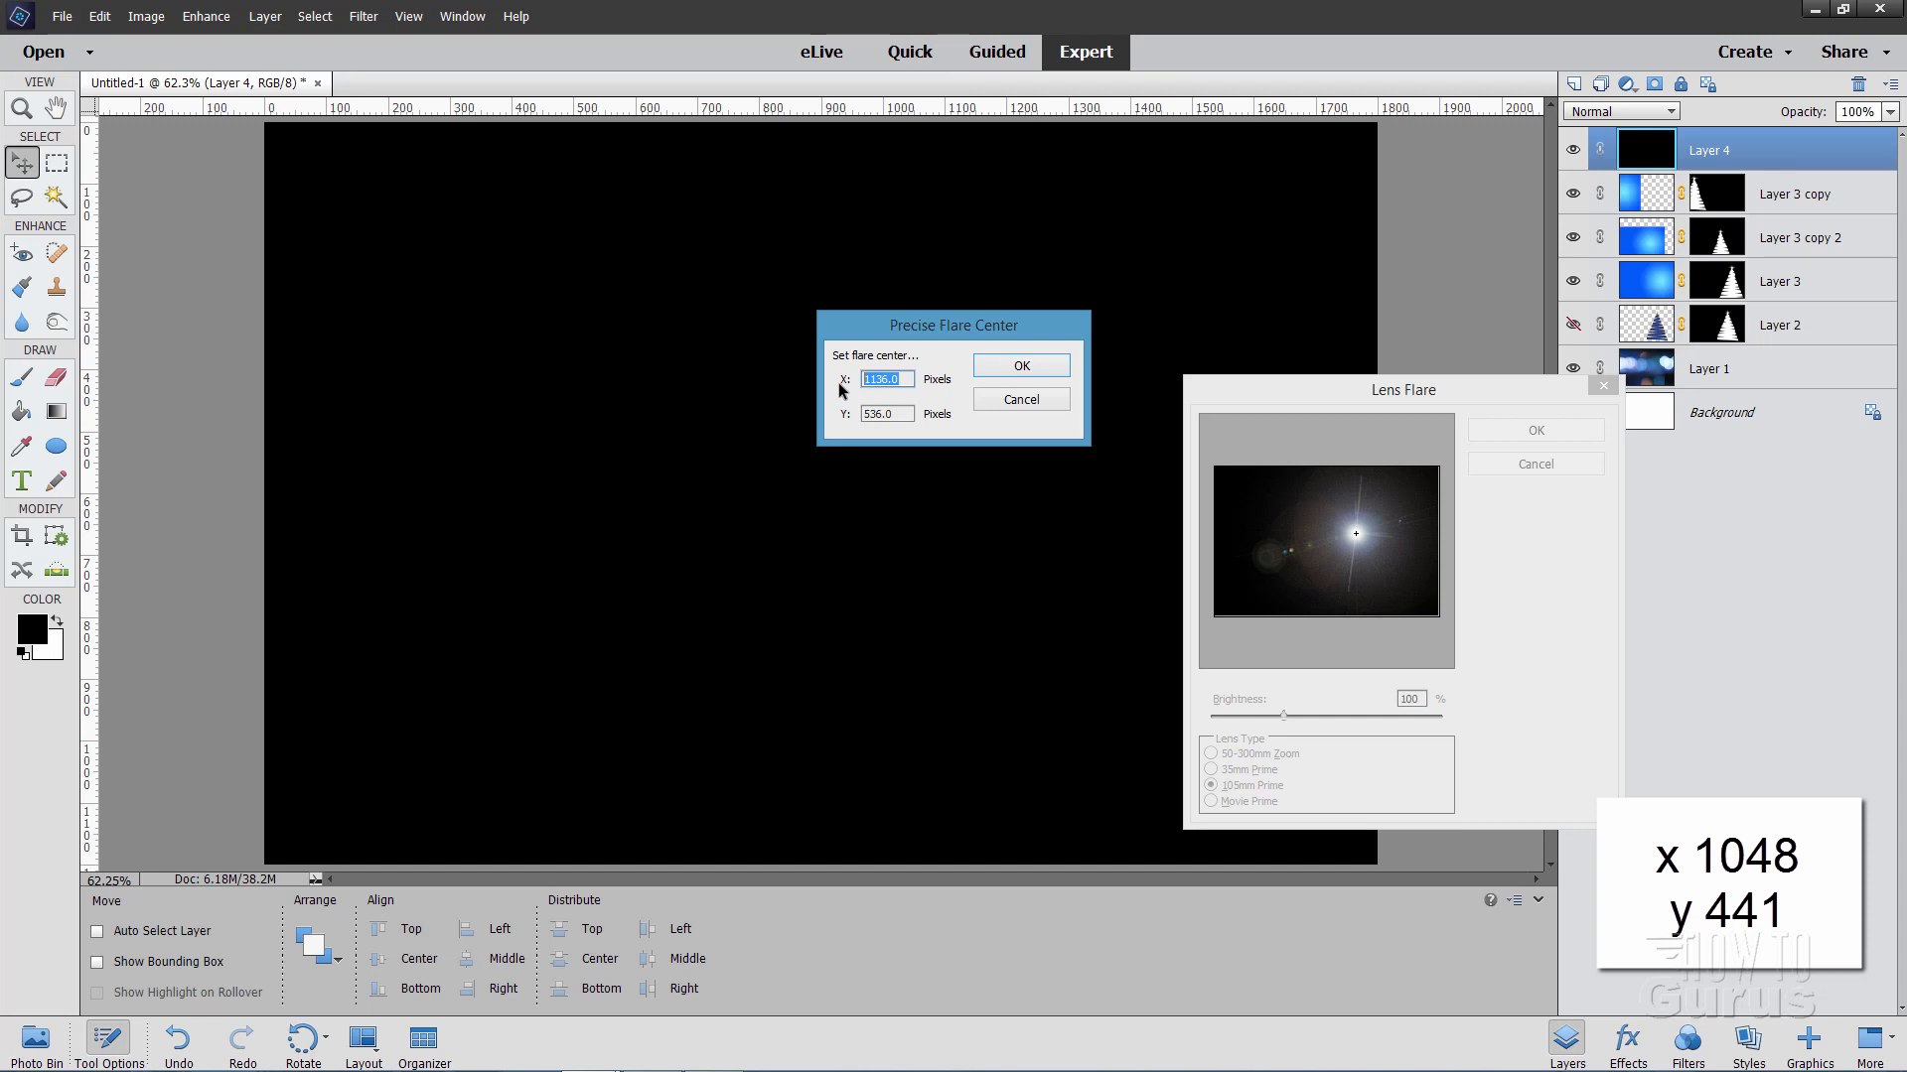
pyautogui.write('1048')
pyautogui.press('Tab')
pyautogui.click(1018, 365)
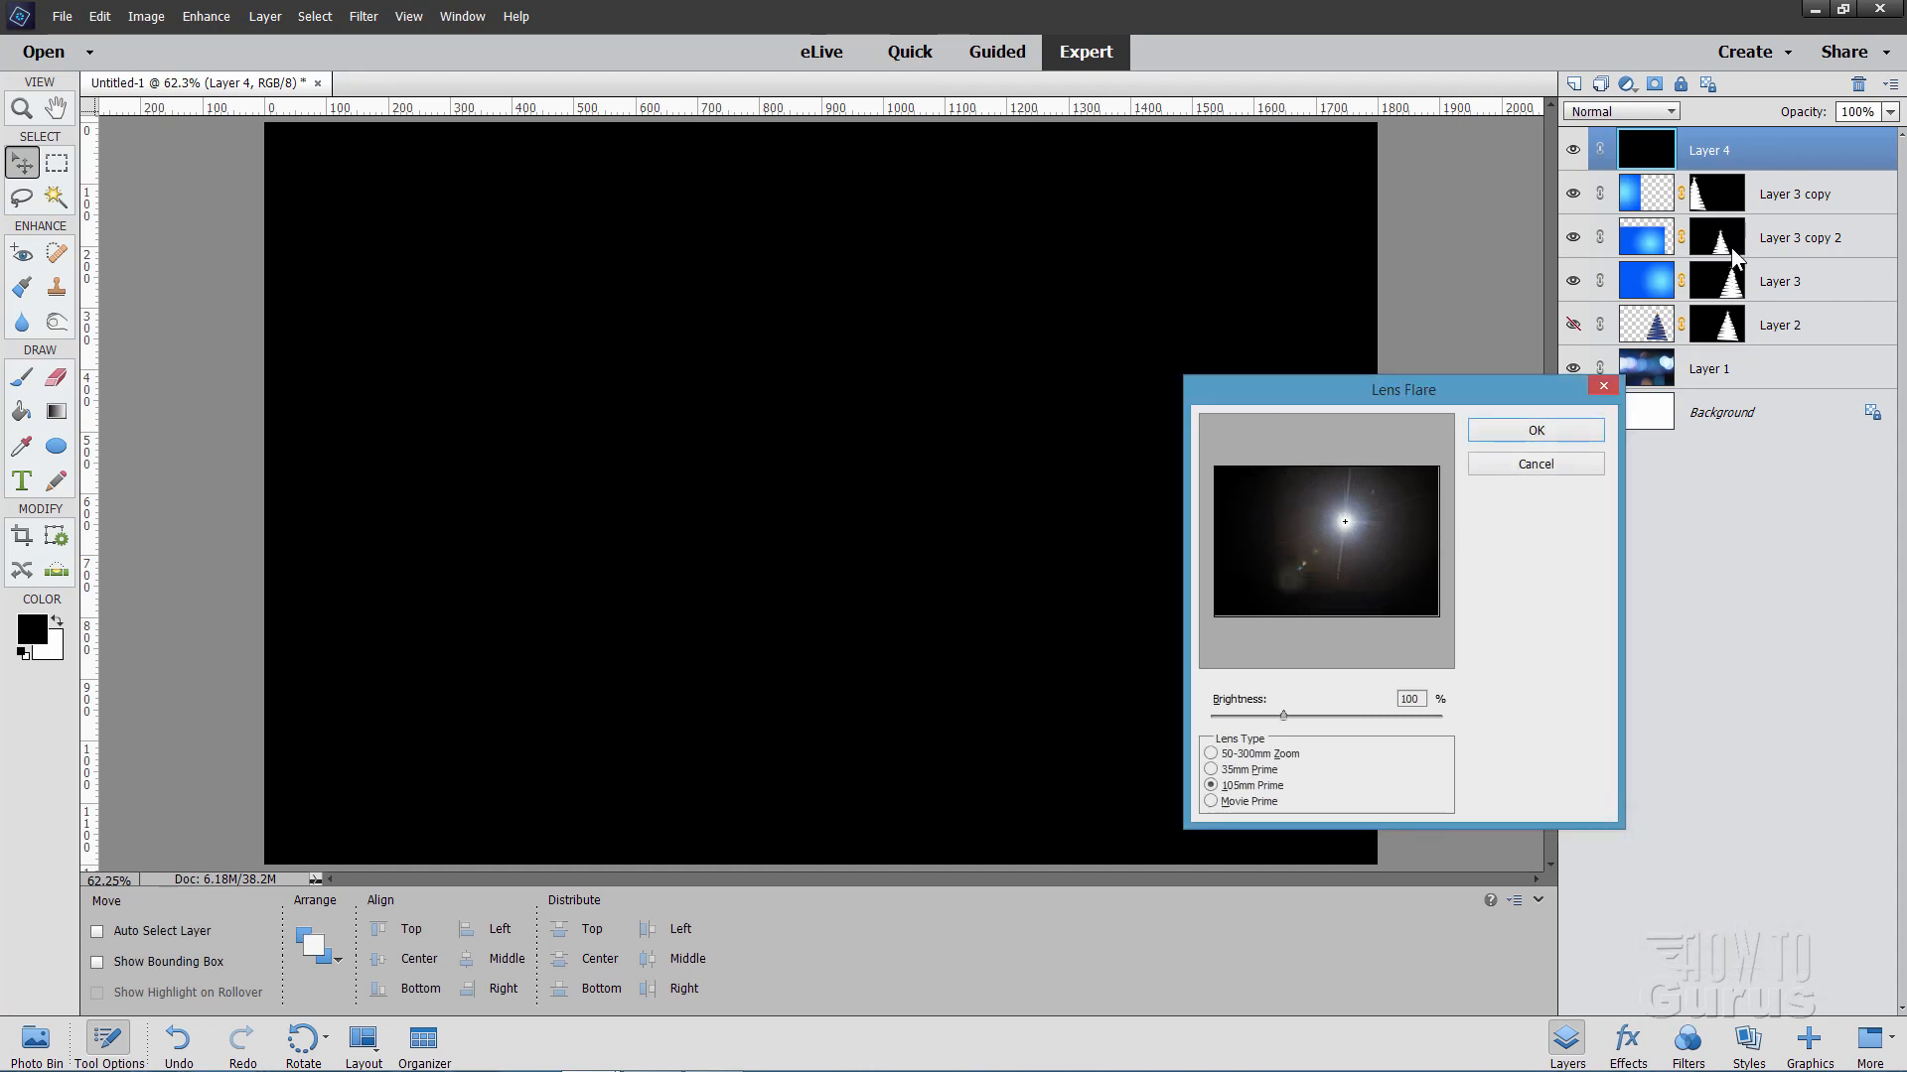
pyautogui.click(1535, 432)
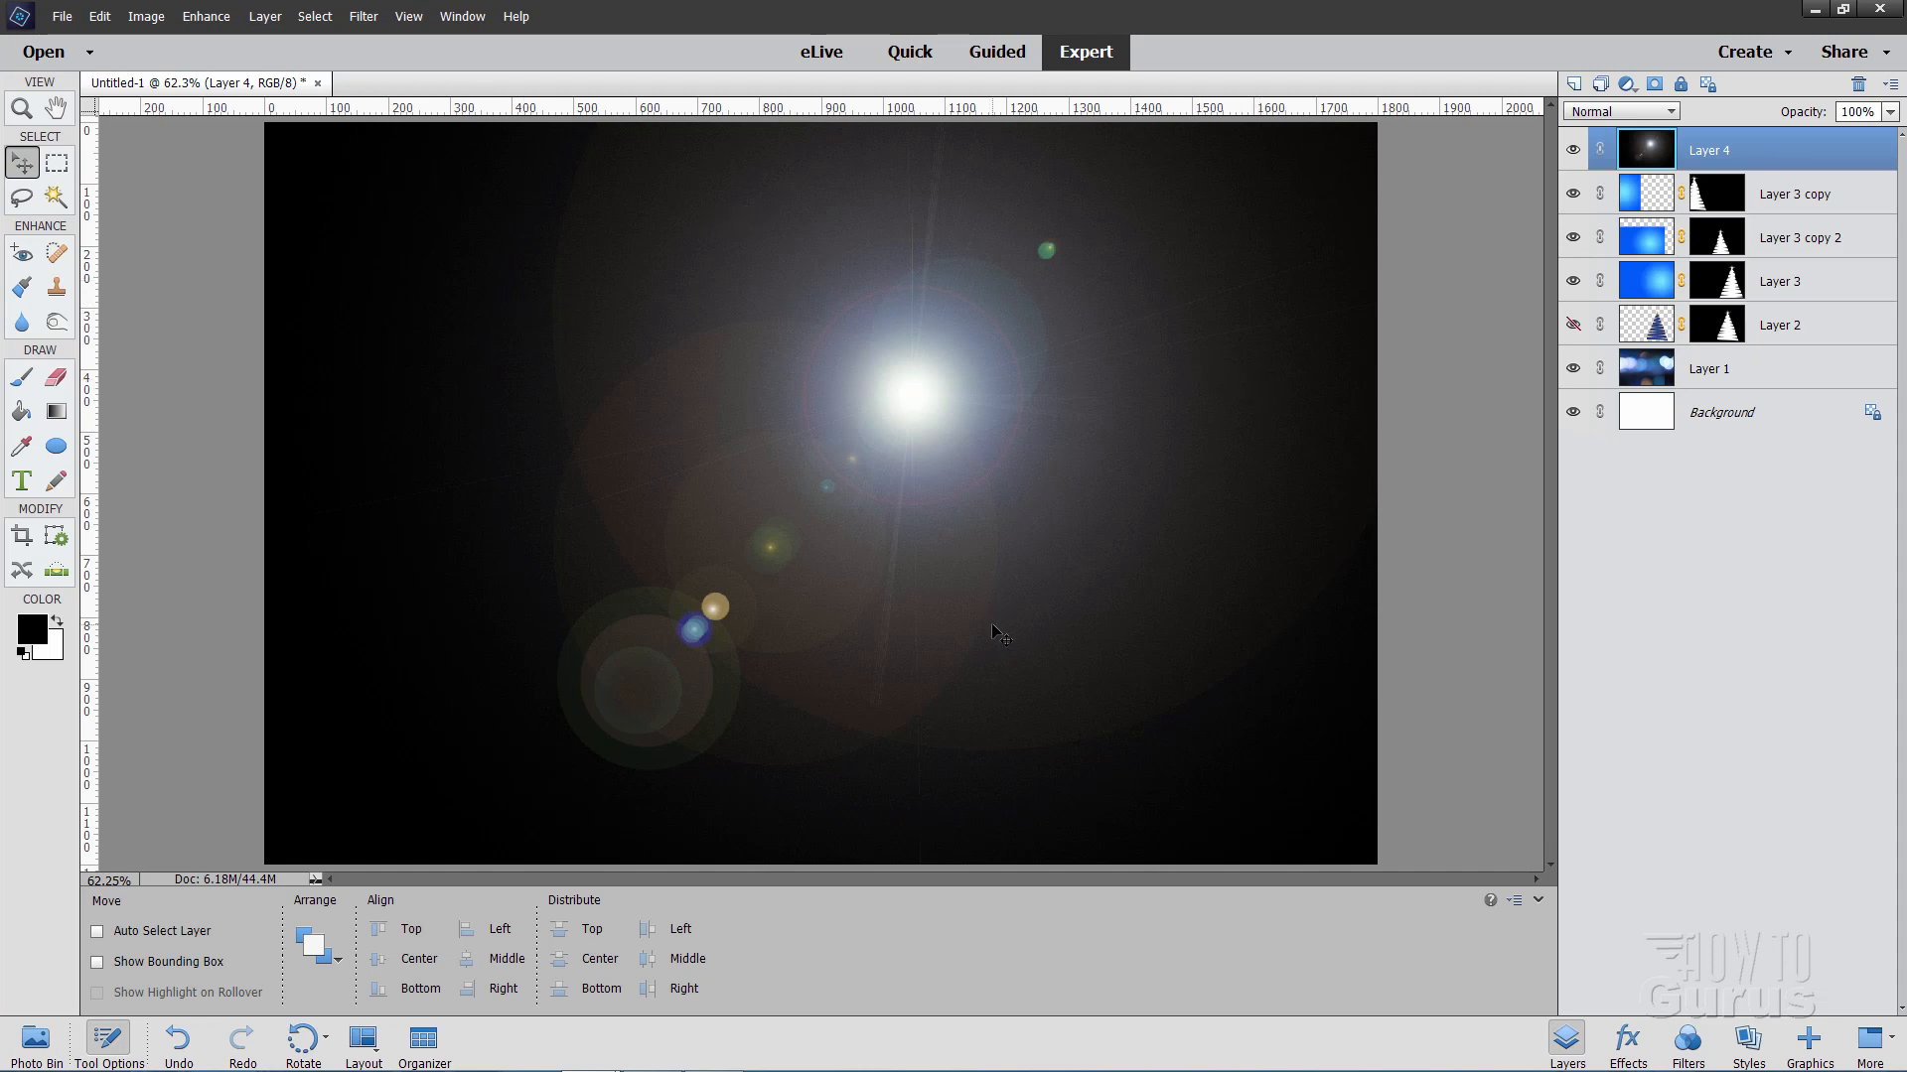
pyautogui.click(1617, 112)
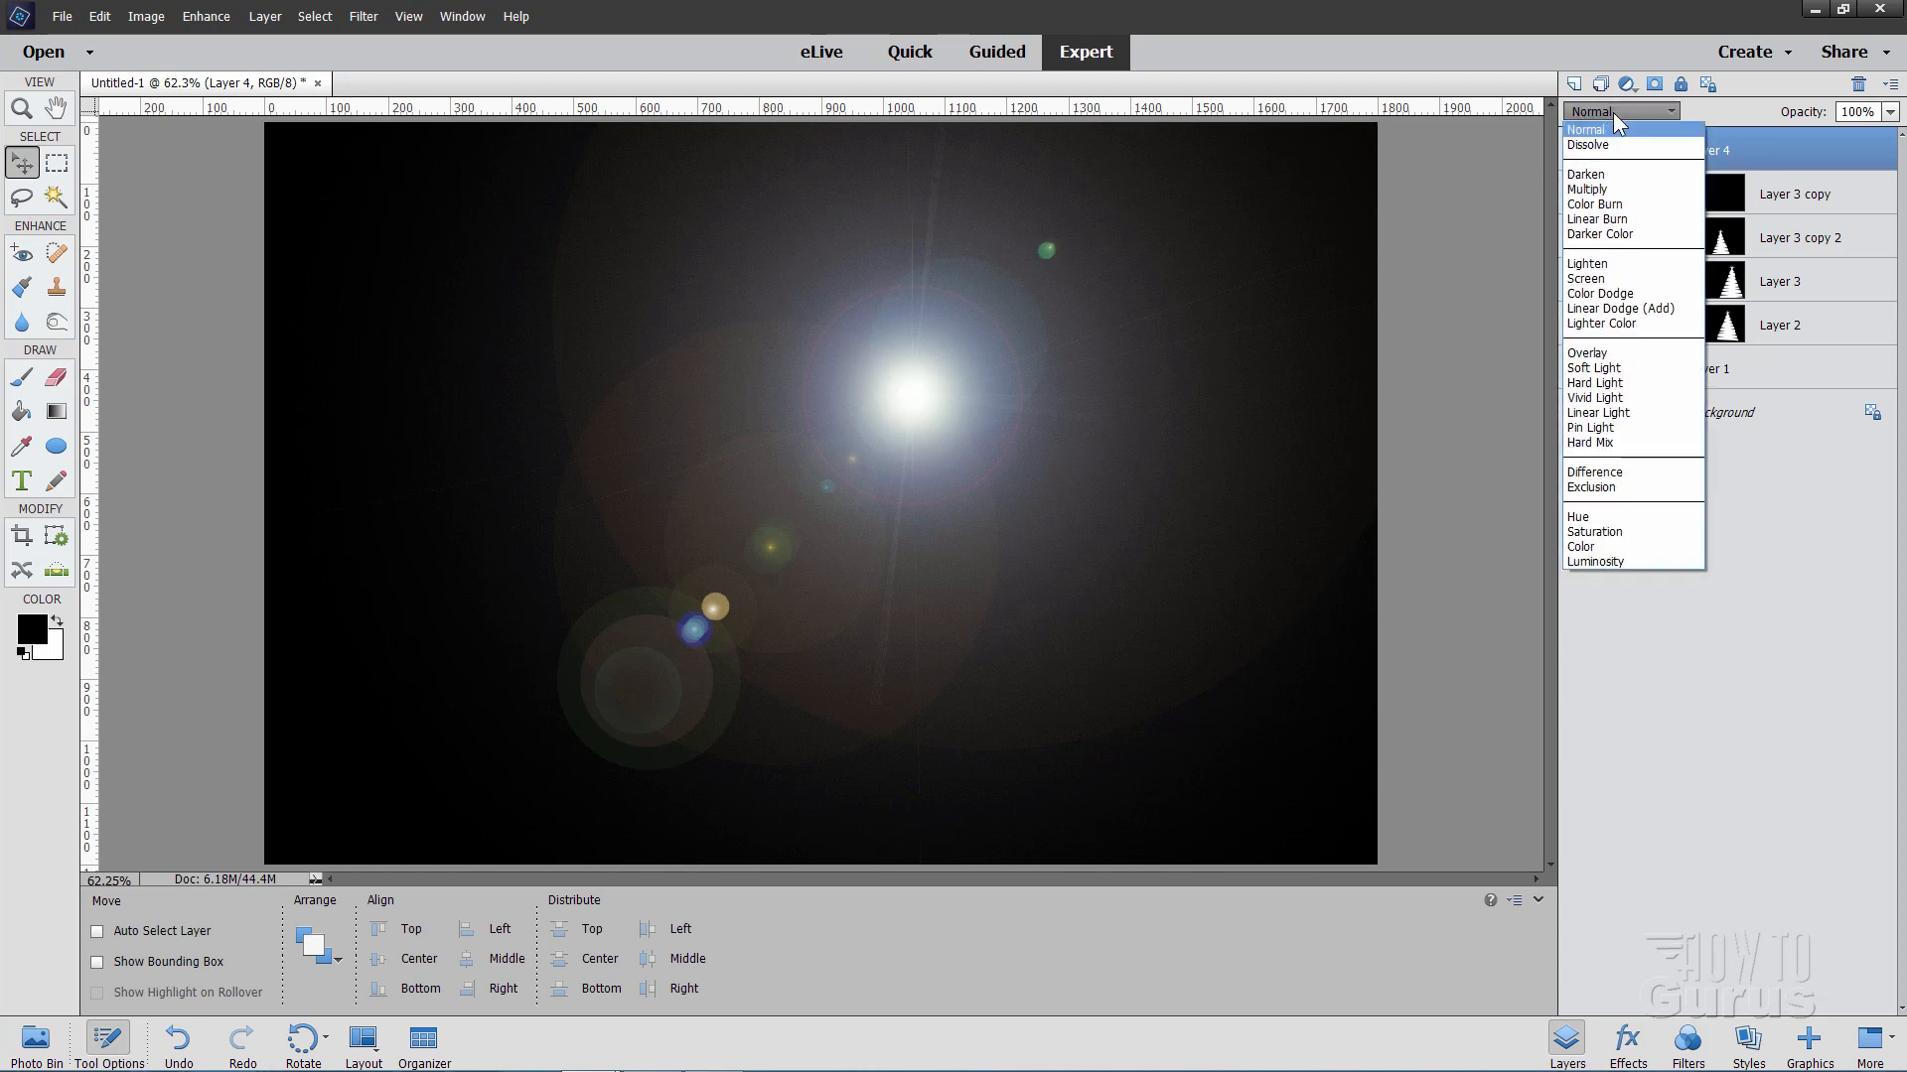
pyautogui.click(1588, 278)
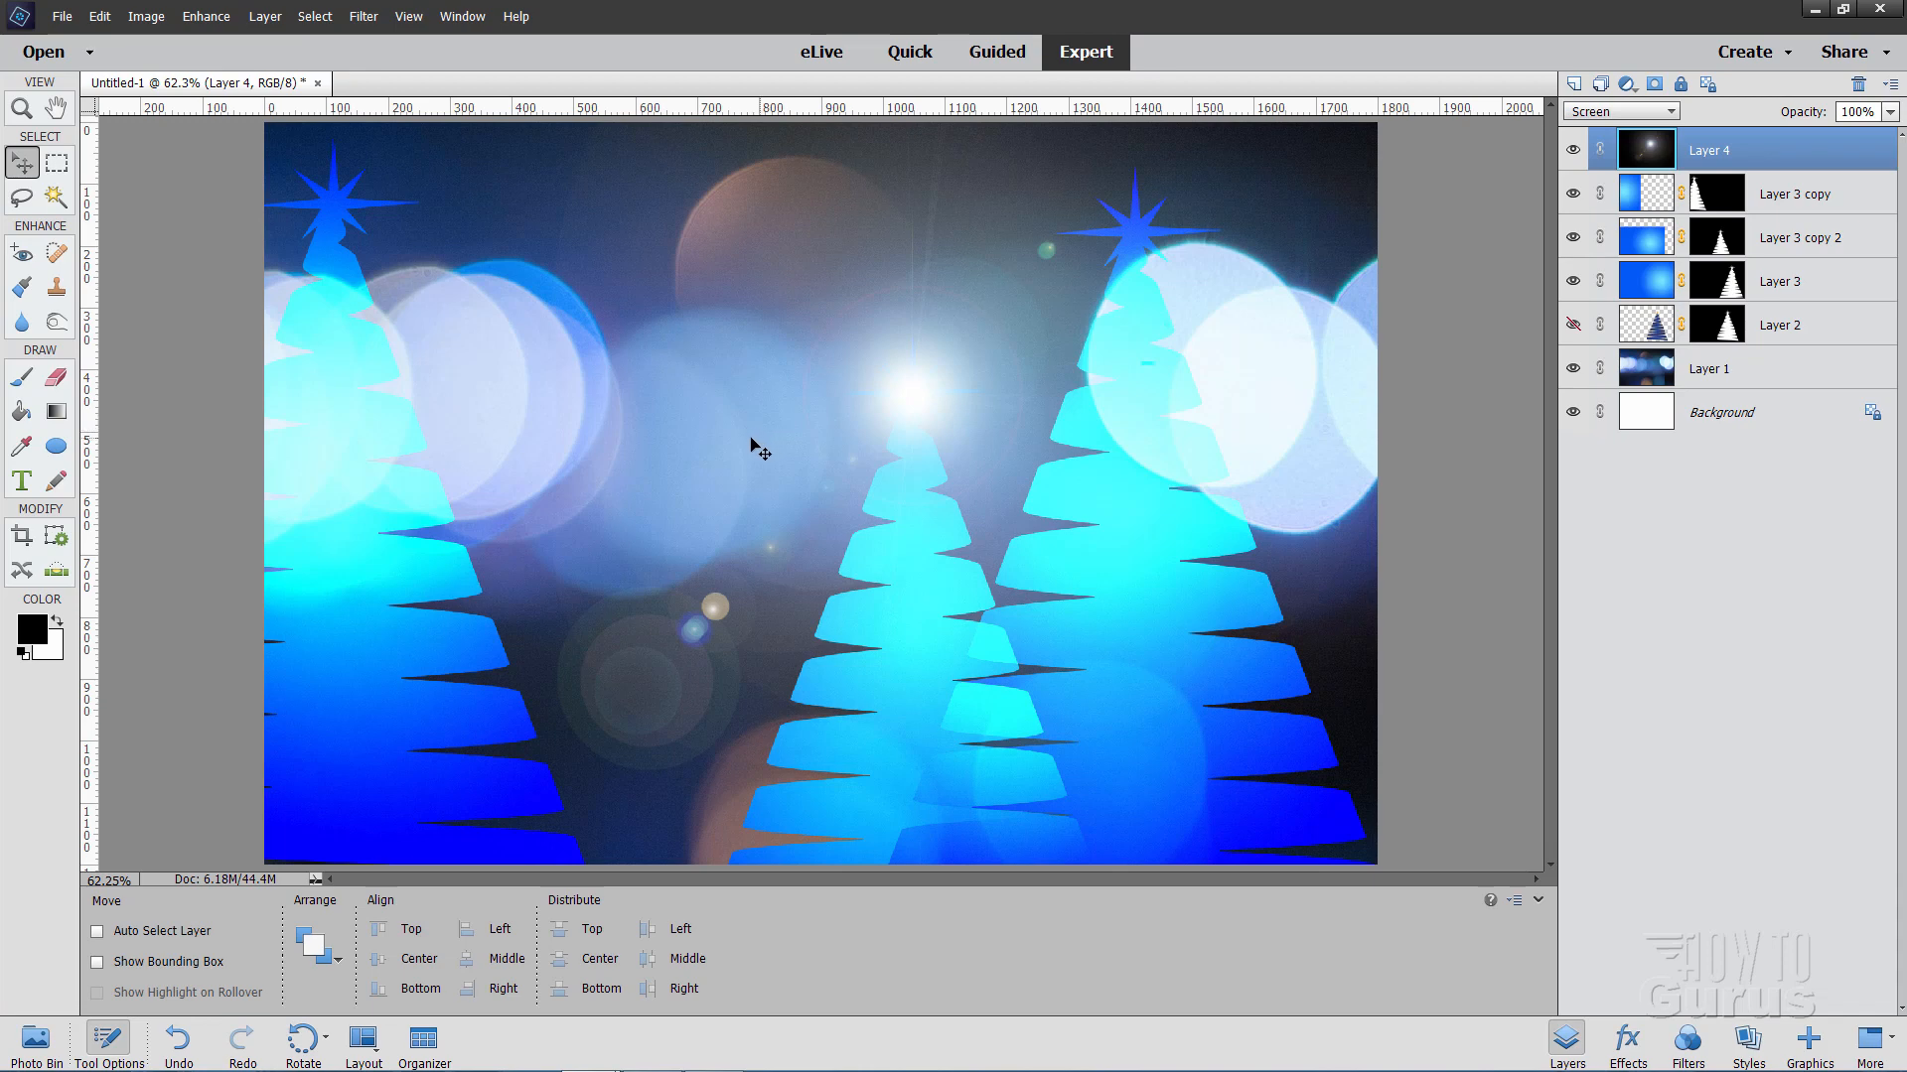
# - Bring up snowflake-29366.png in its floating window and move it so that part of the card stays uncovered
pyautogui.click(35, 1040)
pyautogui.doubleClick(154, 964)
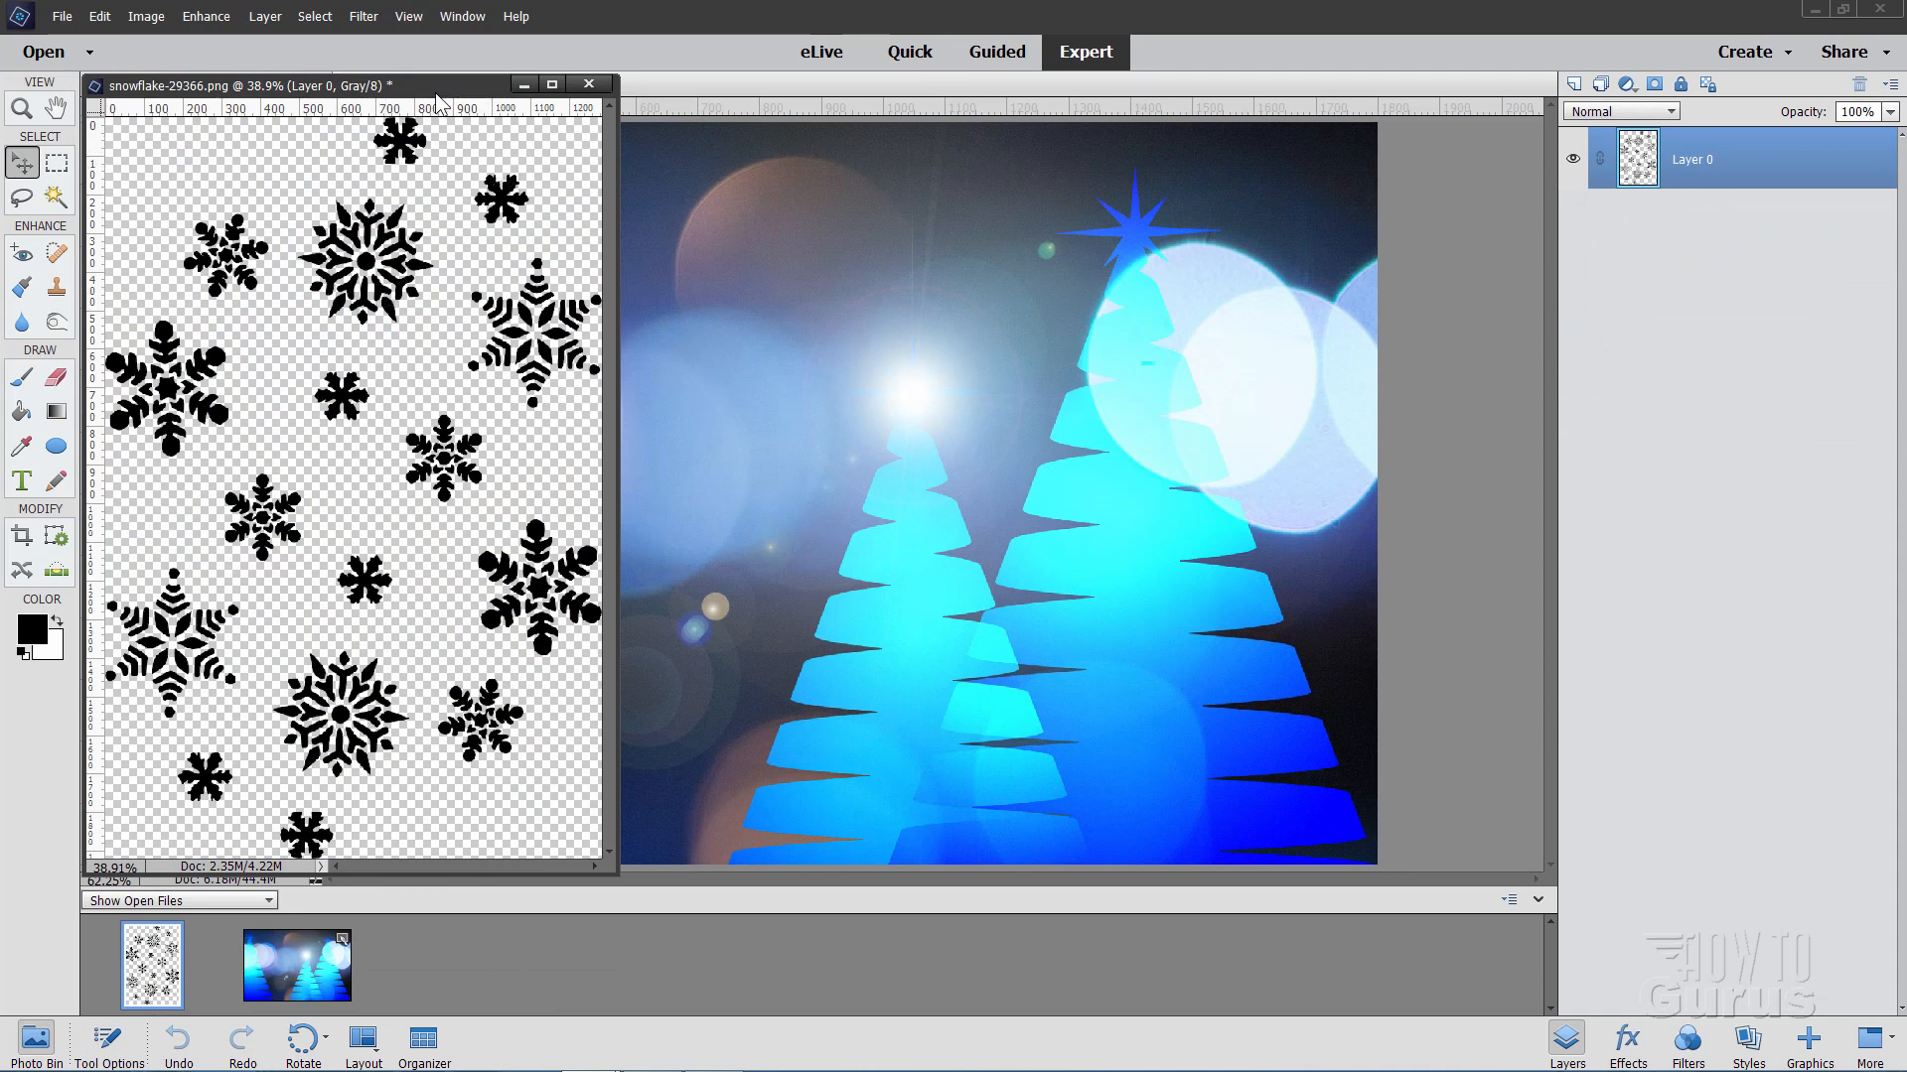
pyautogui.moveTo(435, 94); pyautogui.dragTo(1172, 340)
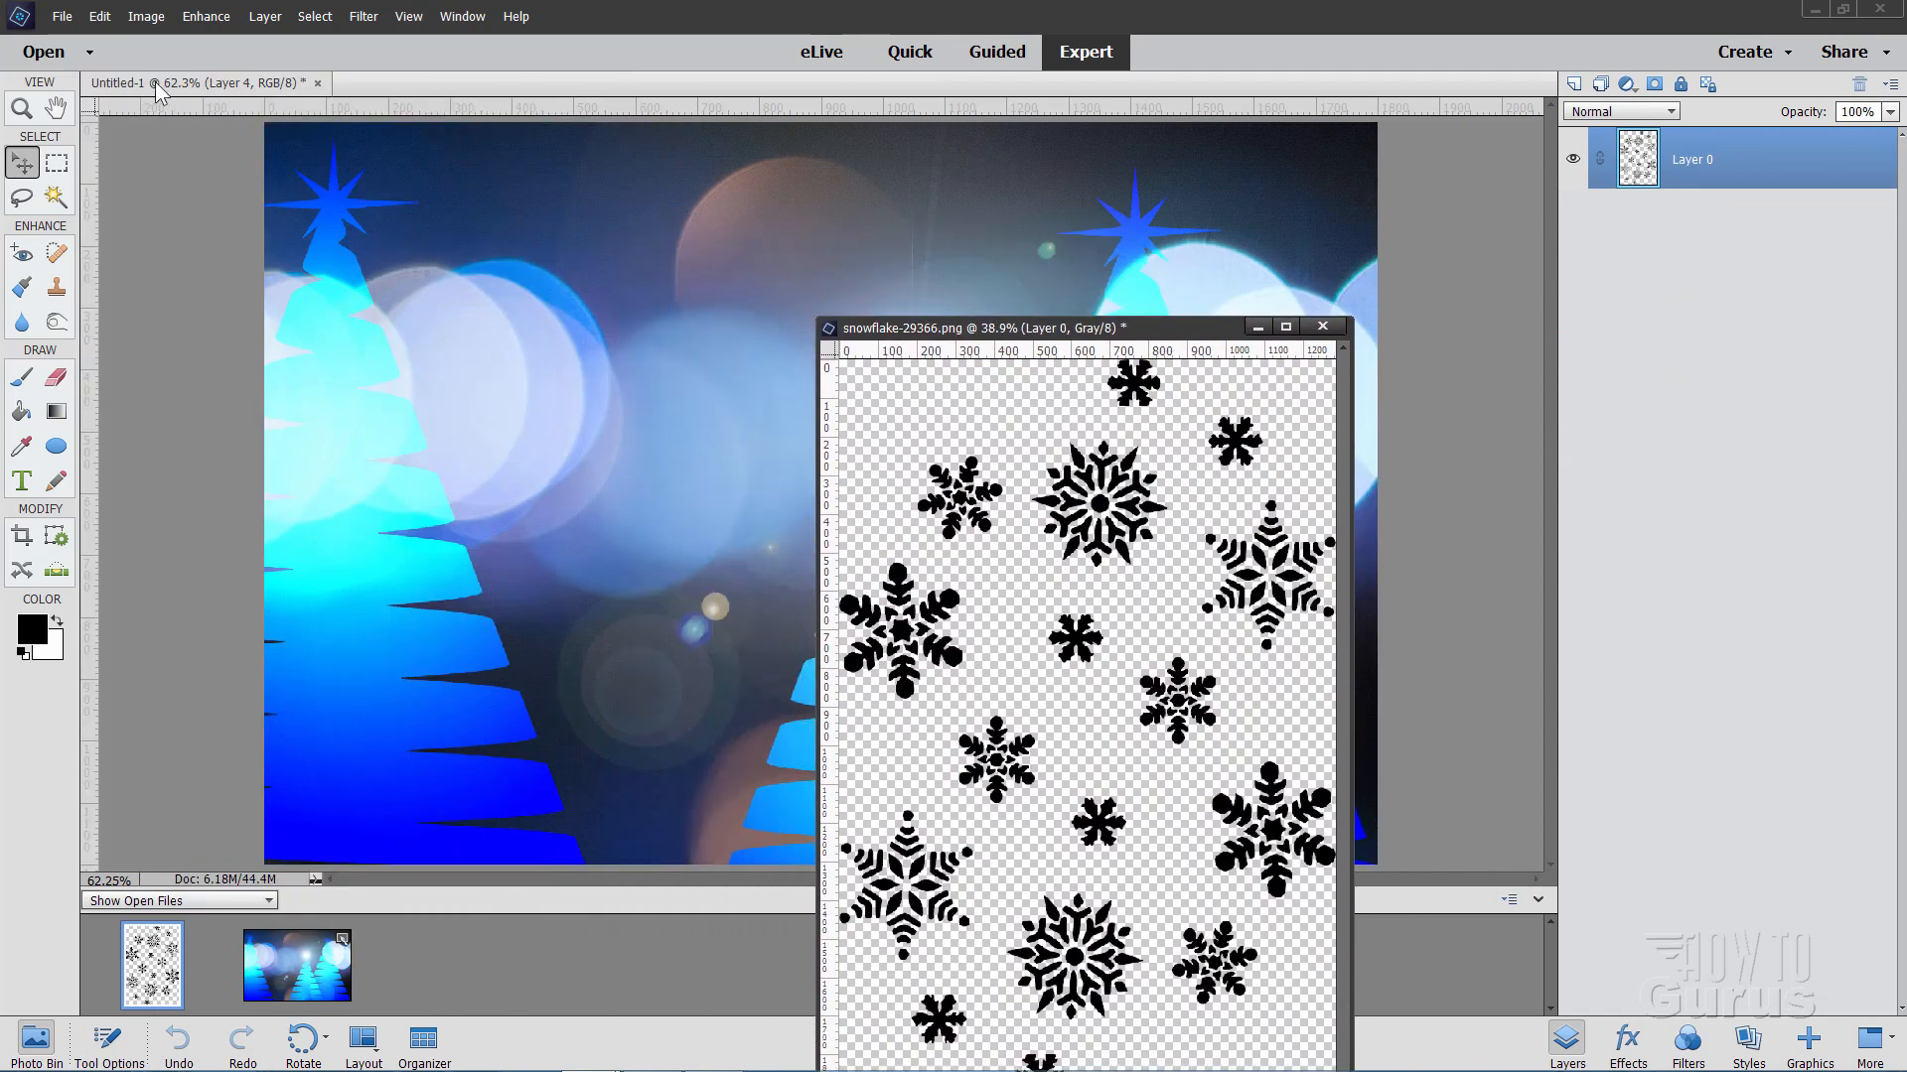
# - Check the general preferences for the option that allows floating documents in Expert mode
pyautogui.click(99, 16)
pyautogui.moveTo(199, 381)
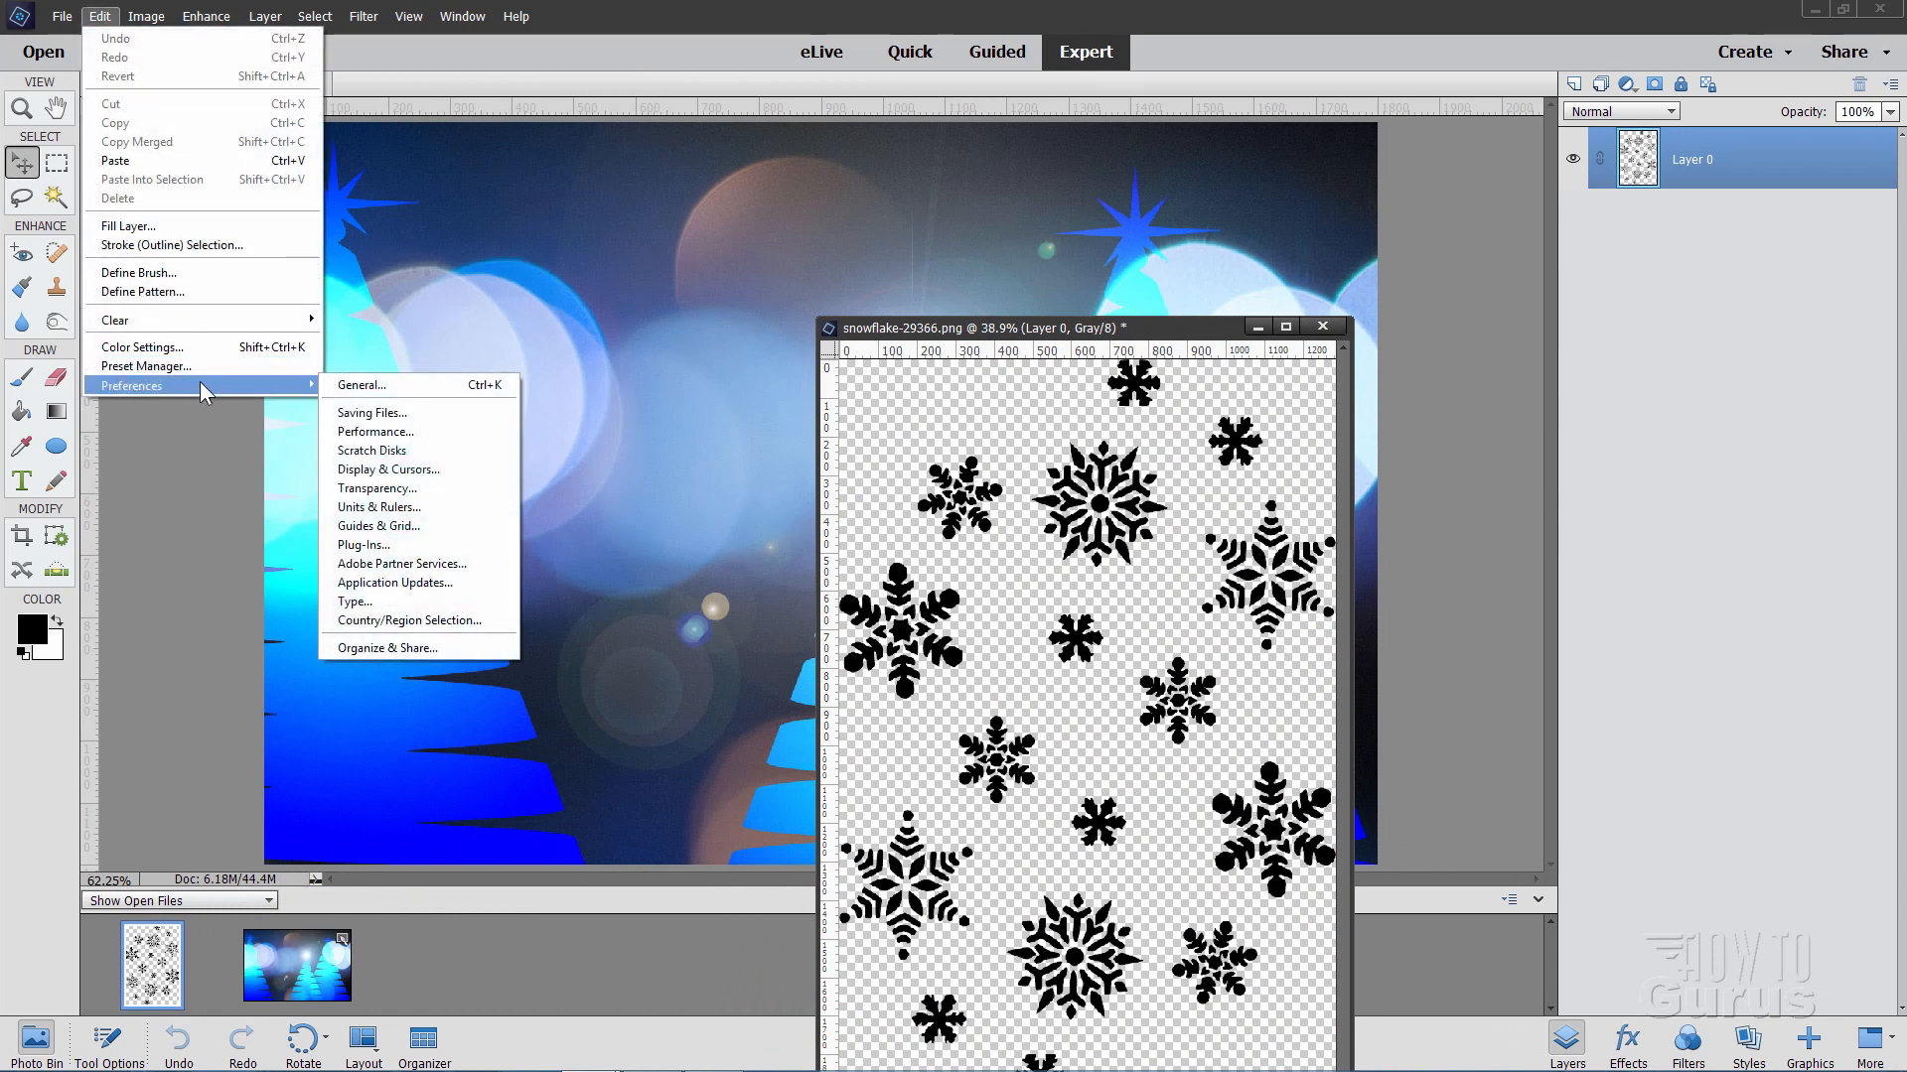
pyautogui.click(363, 387)
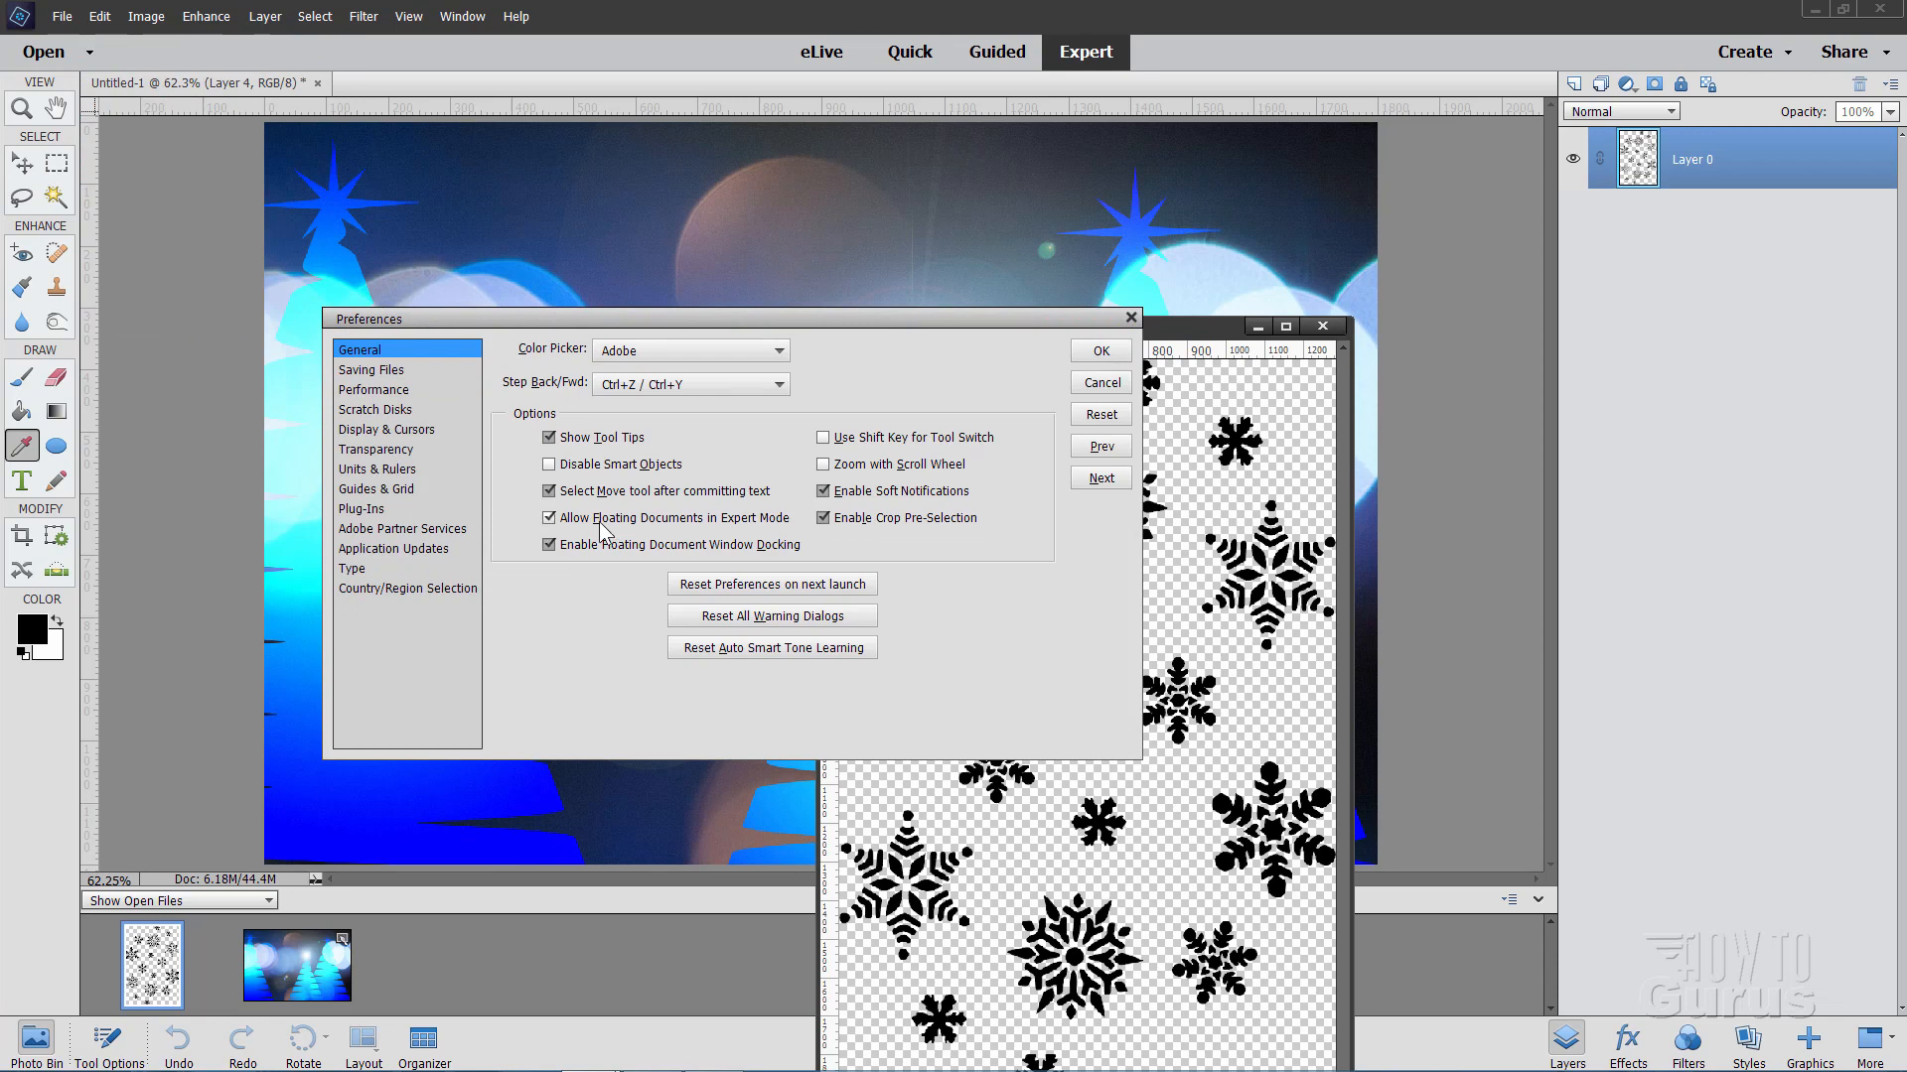
pyautogui.click(1101, 351)
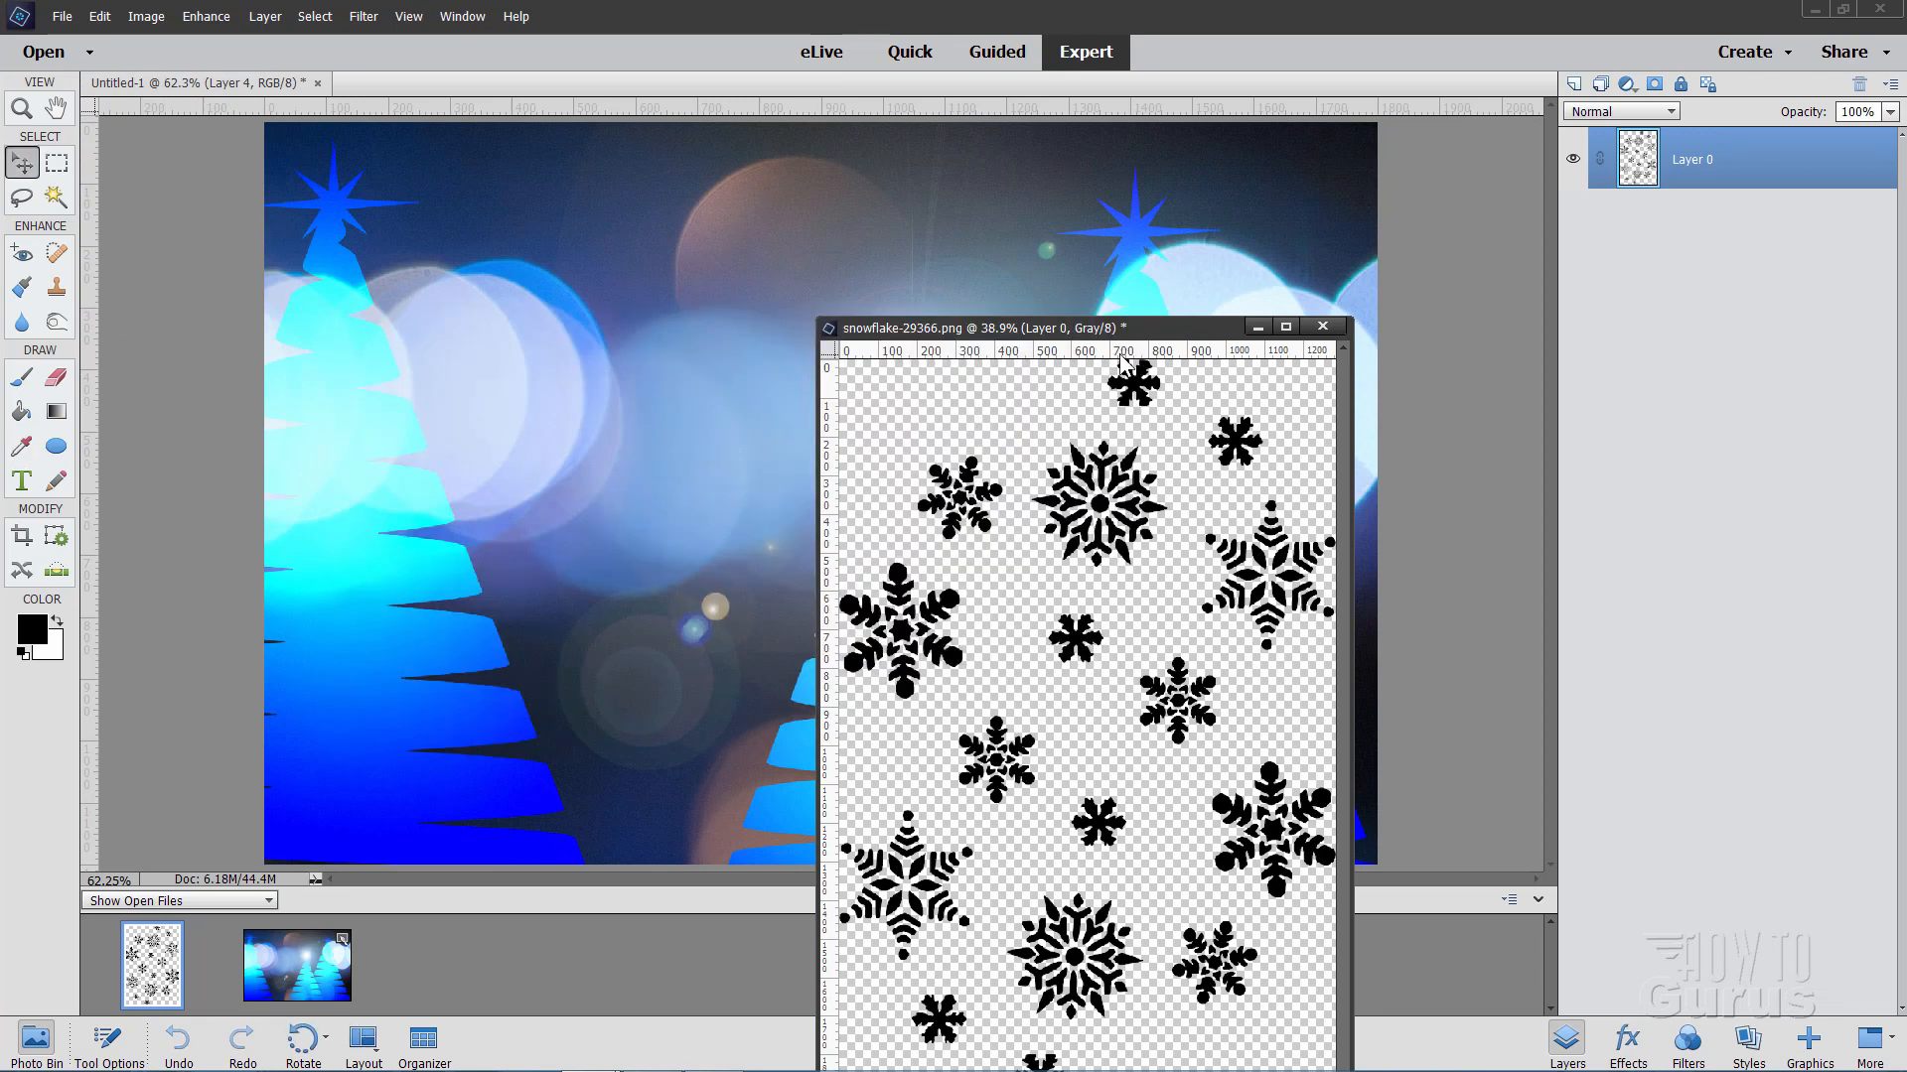
# - Copy the snowflake layer into the card, closing the snowflake file, and reposition the snowflakes over the middle of the card
pyautogui.moveTo(1638, 164); pyautogui.dragTo(784, 278)
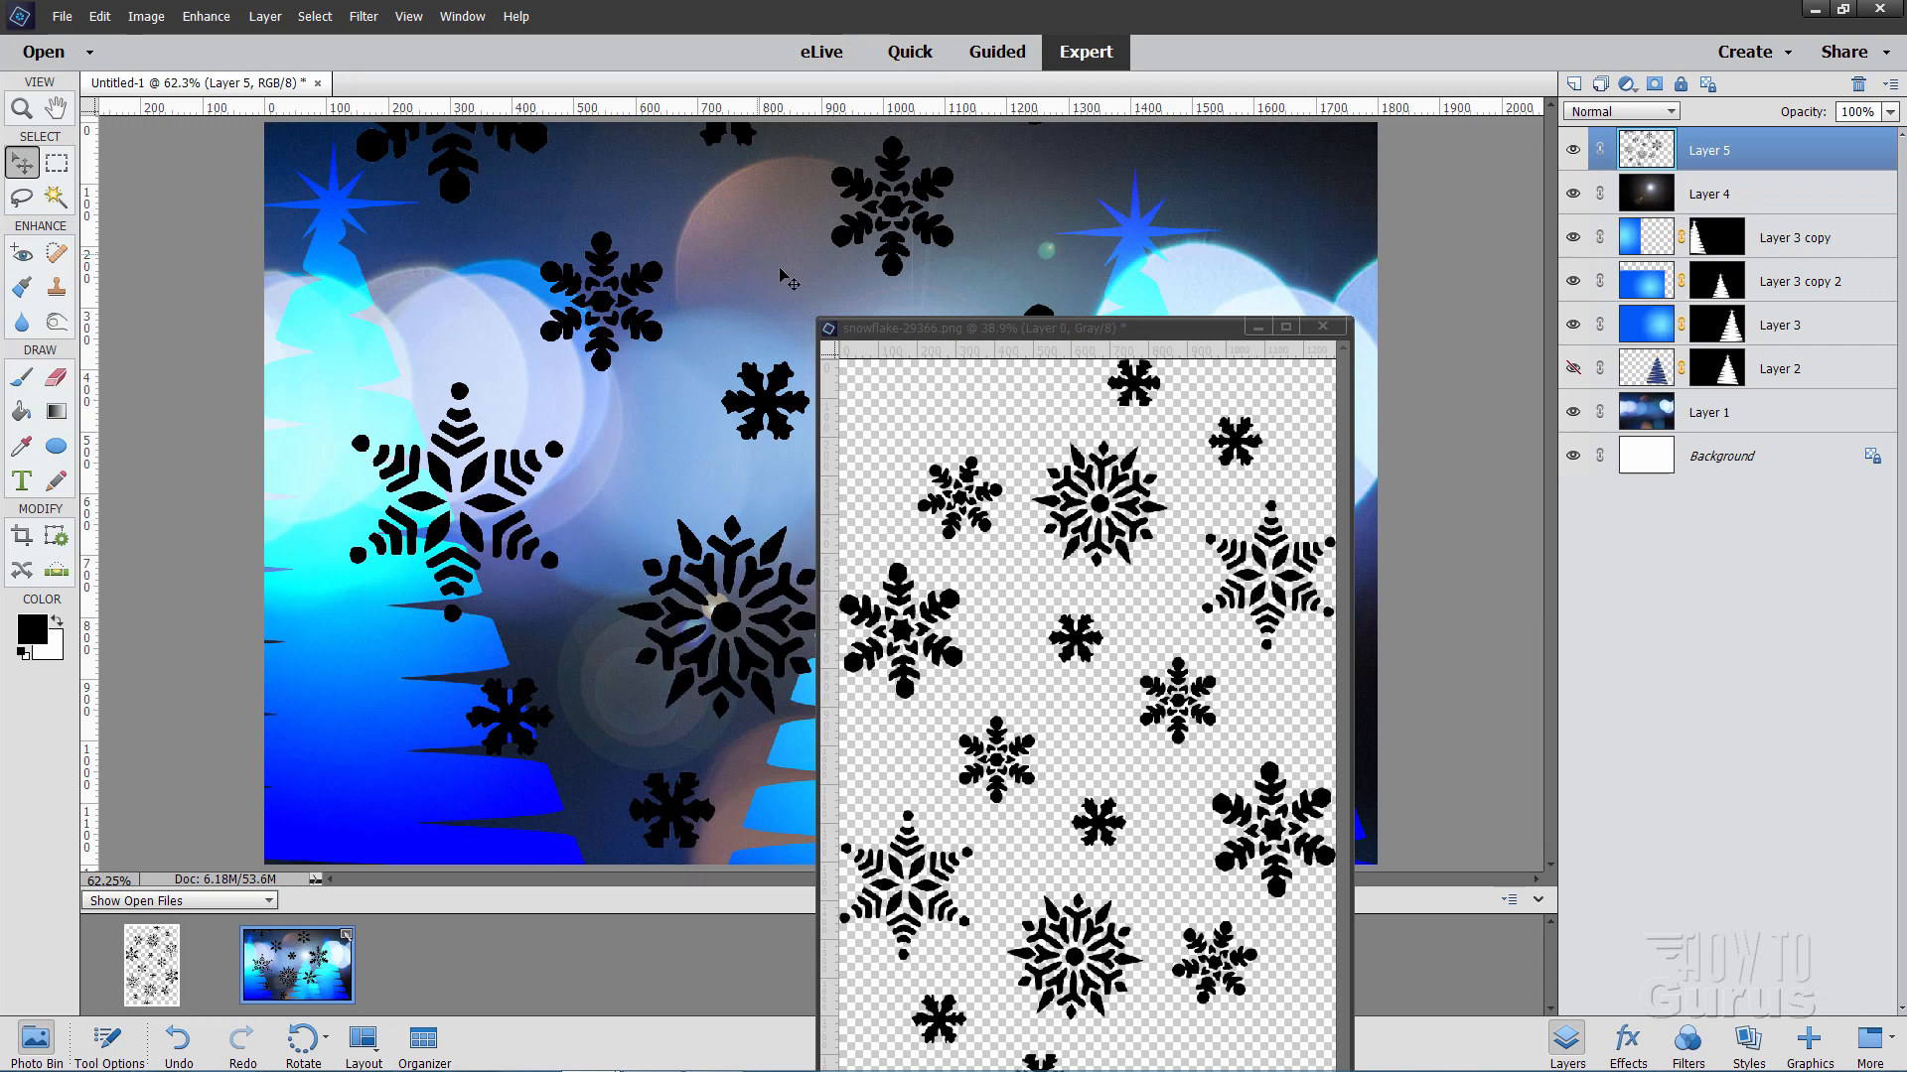
pyautogui.click(1322, 326)
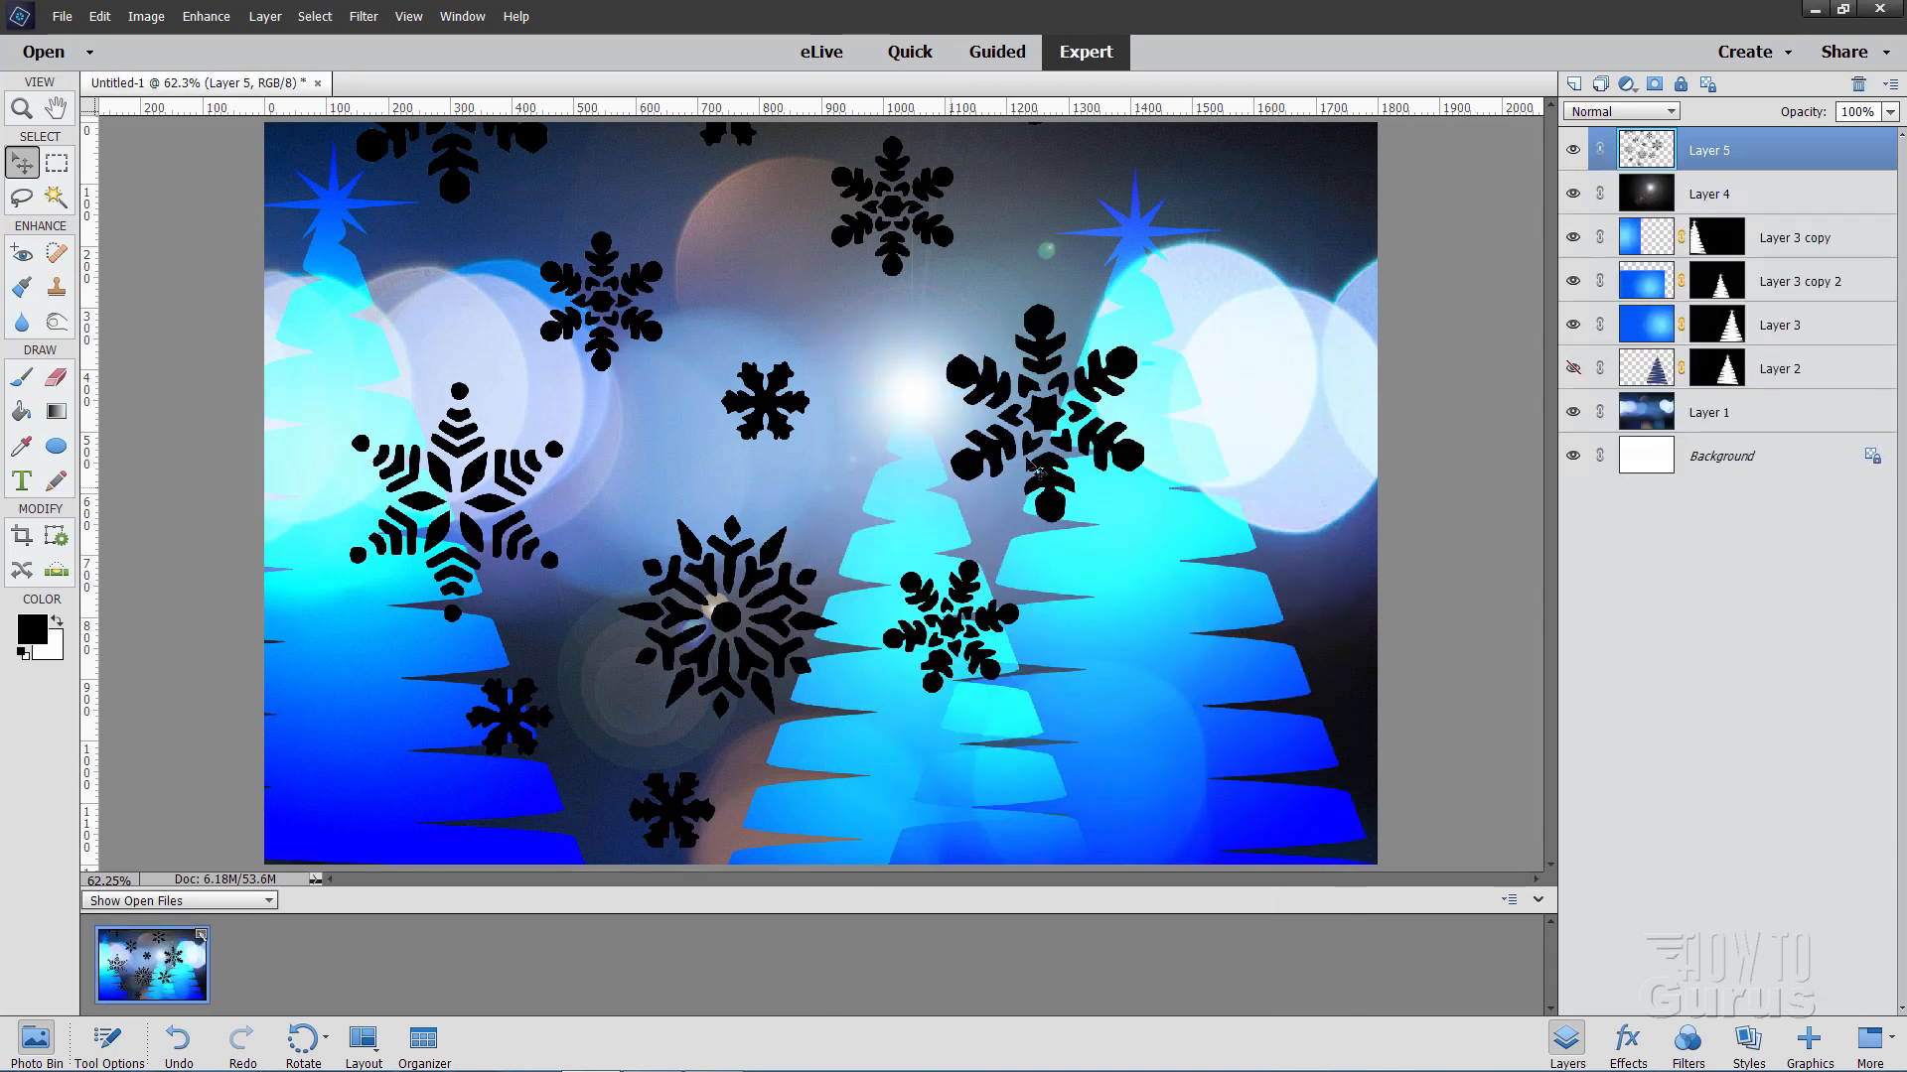
pyautogui.moveTo(1040, 410); pyautogui.dragTo(1116, 641)
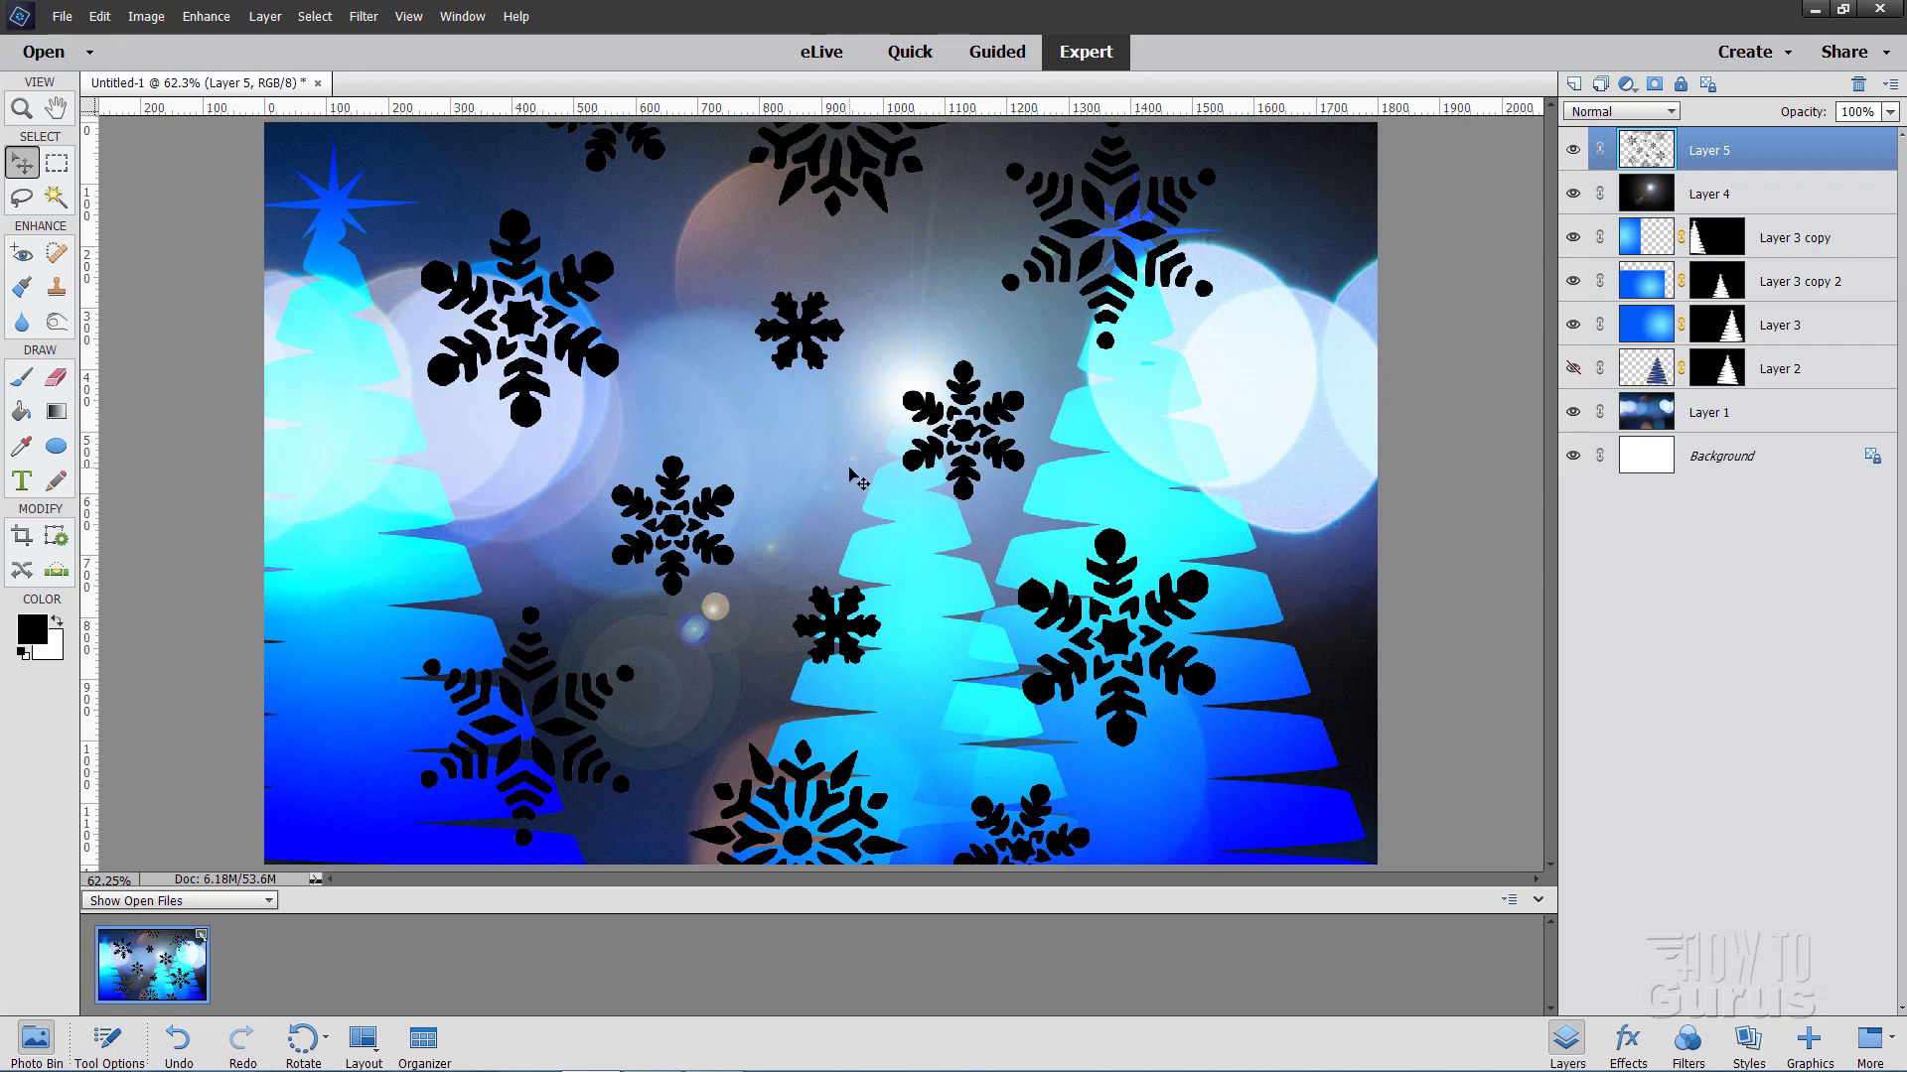
# - Rotate the snowflake layer 90 degrees and shift it slightly down and to the right so it spans the card
pyautogui.hotkey('ctrl', 't')
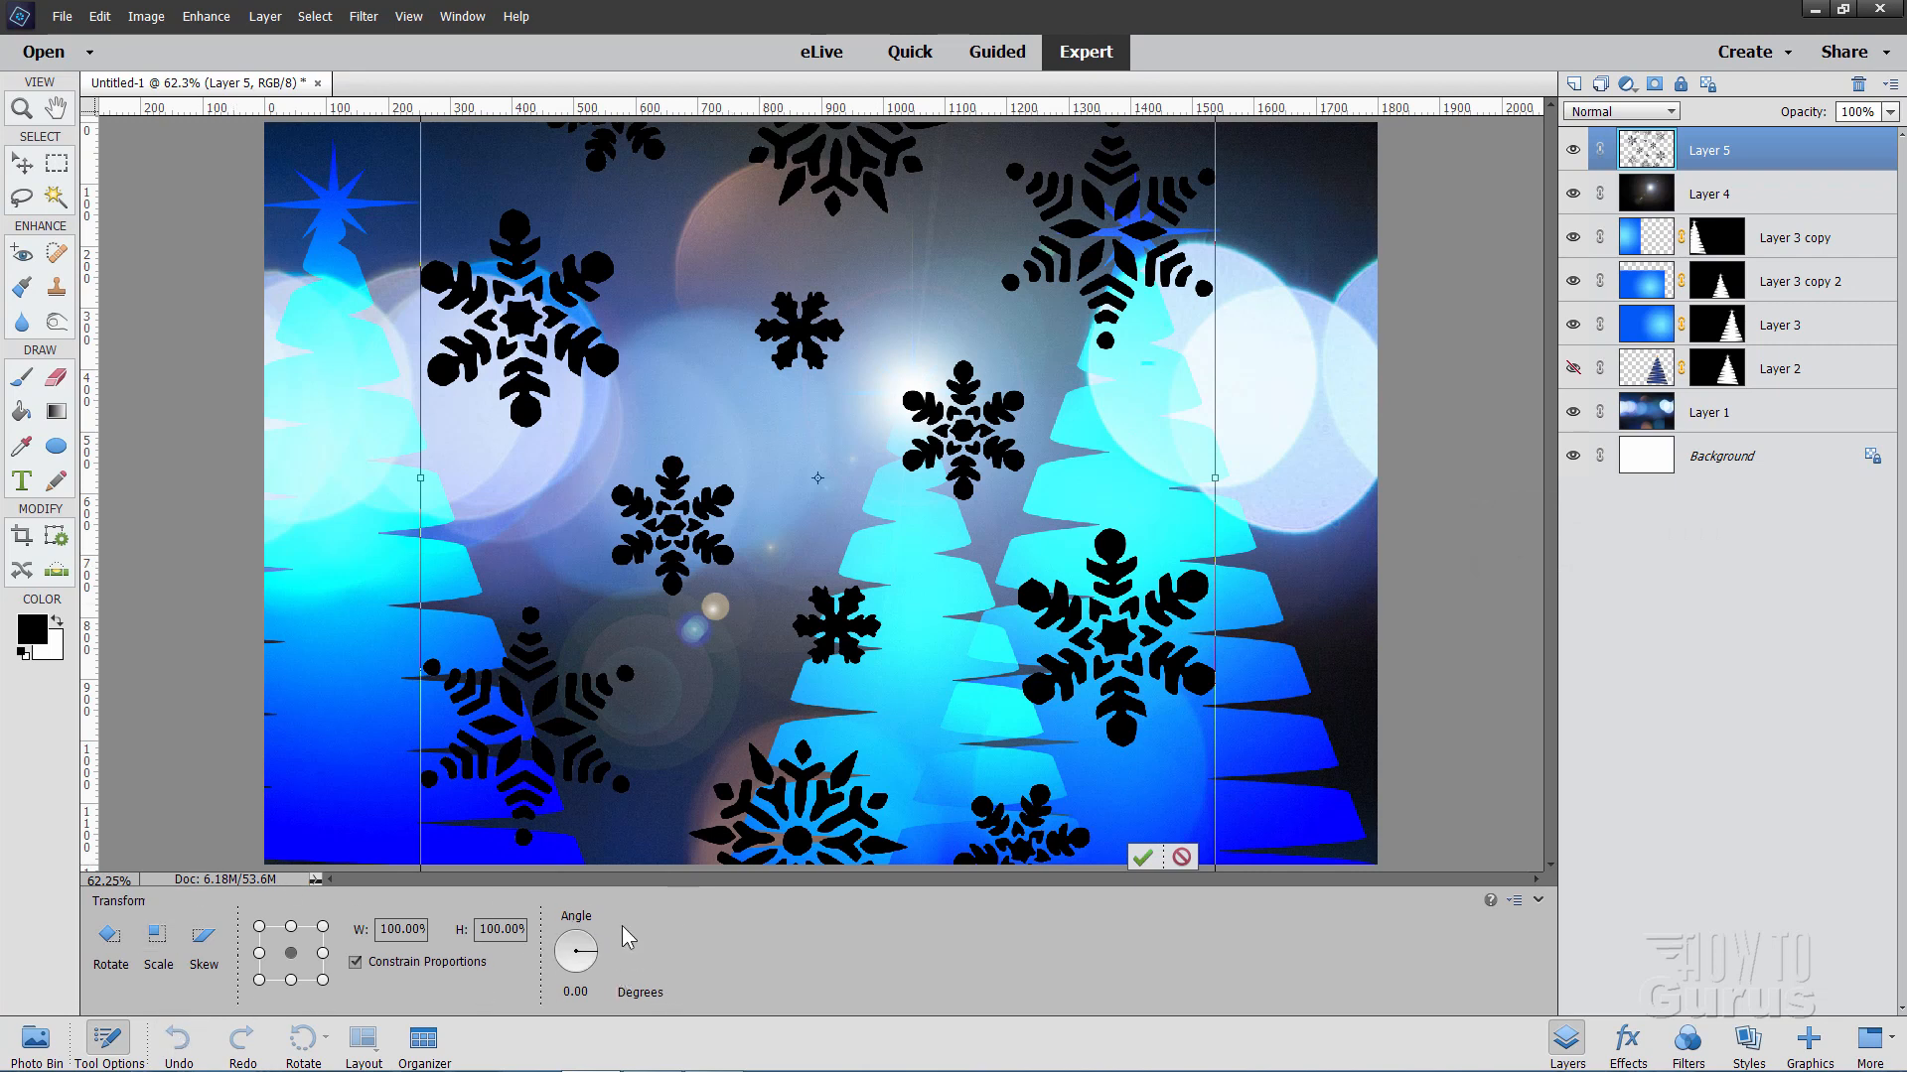
pyautogui.click(591, 990)
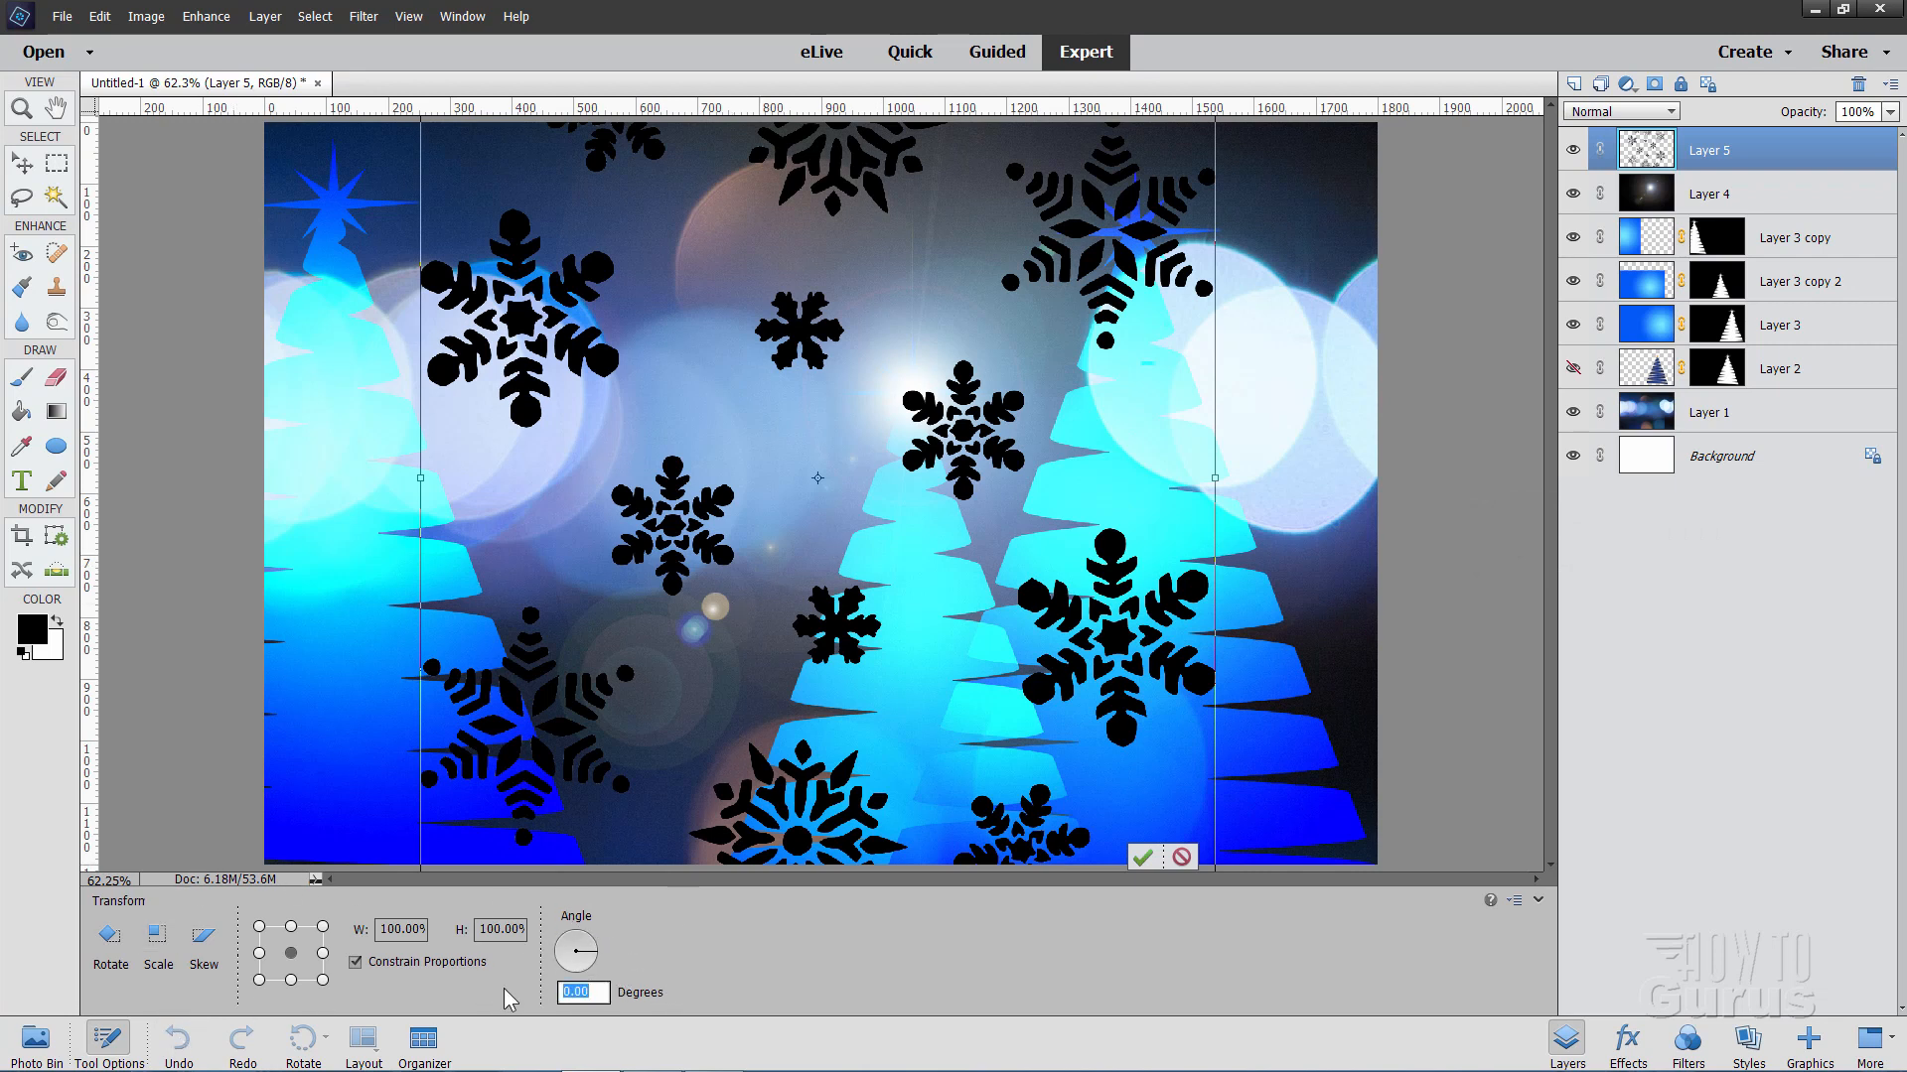
pyautogui.write('90')
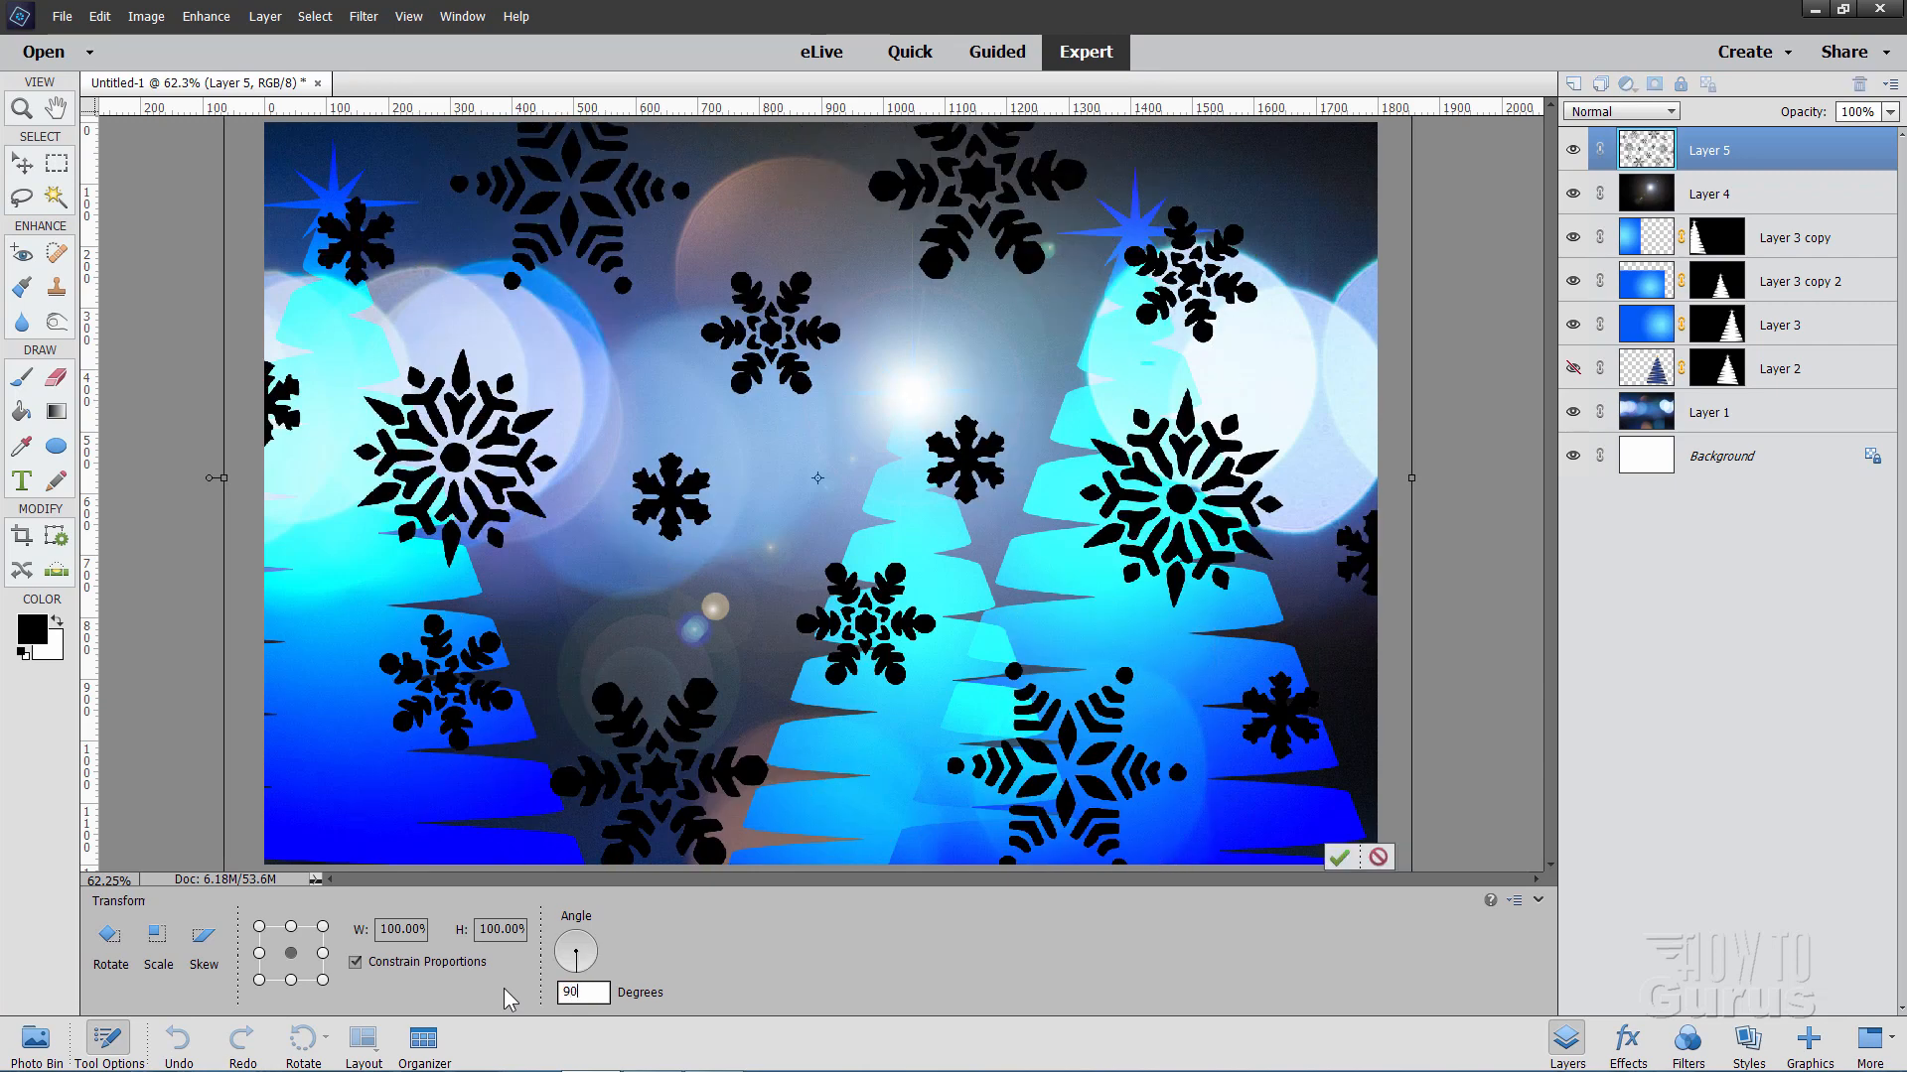
pyautogui.click(1339, 856)
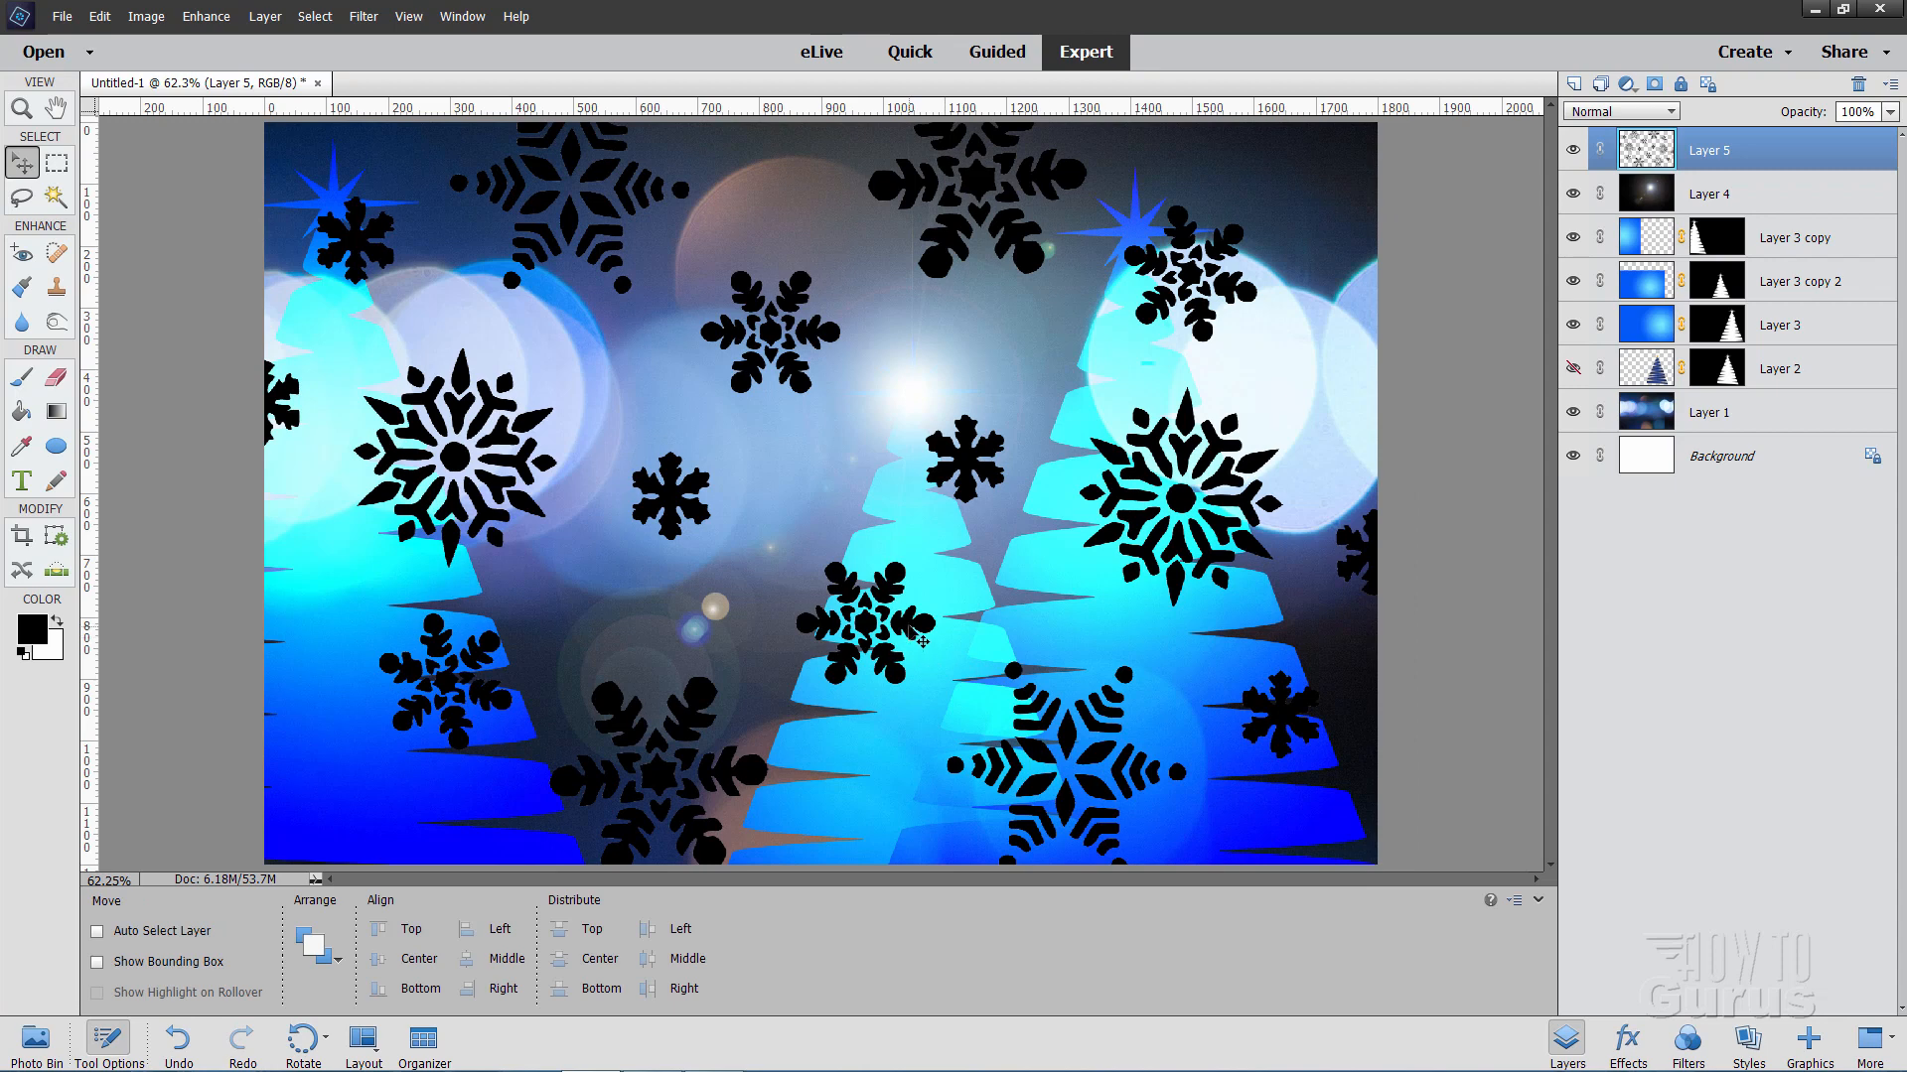
pyautogui.moveTo(910, 631)
pyautogui.mouseDown()
pyautogui.moveTo(981, 642)
pyautogui.moveTo(946, 643)
pyautogui.moveTo(923, 675)
pyautogui.moveTo(905, 663)
pyautogui.mouseUp()
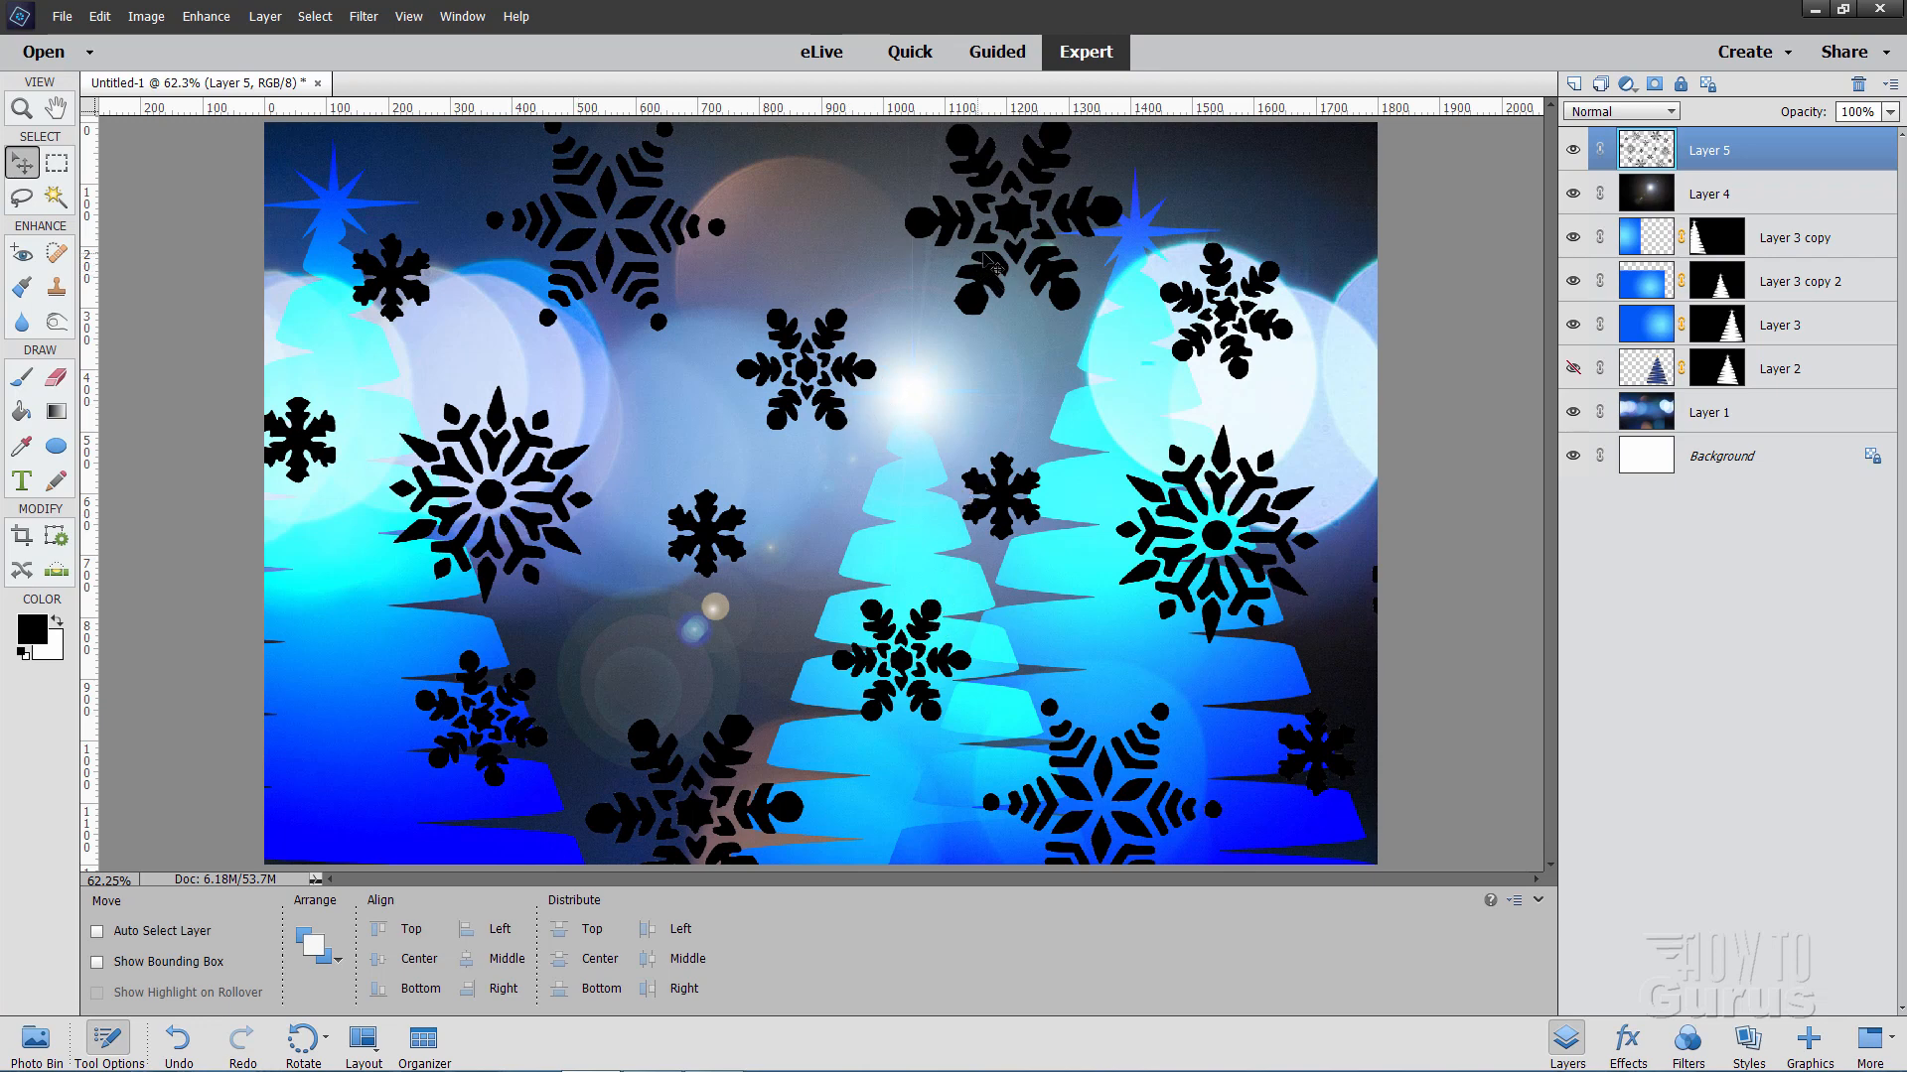
# - Invert the snowflake layer to white and set its blend mode to Overlay
pyautogui.click(368, 18)
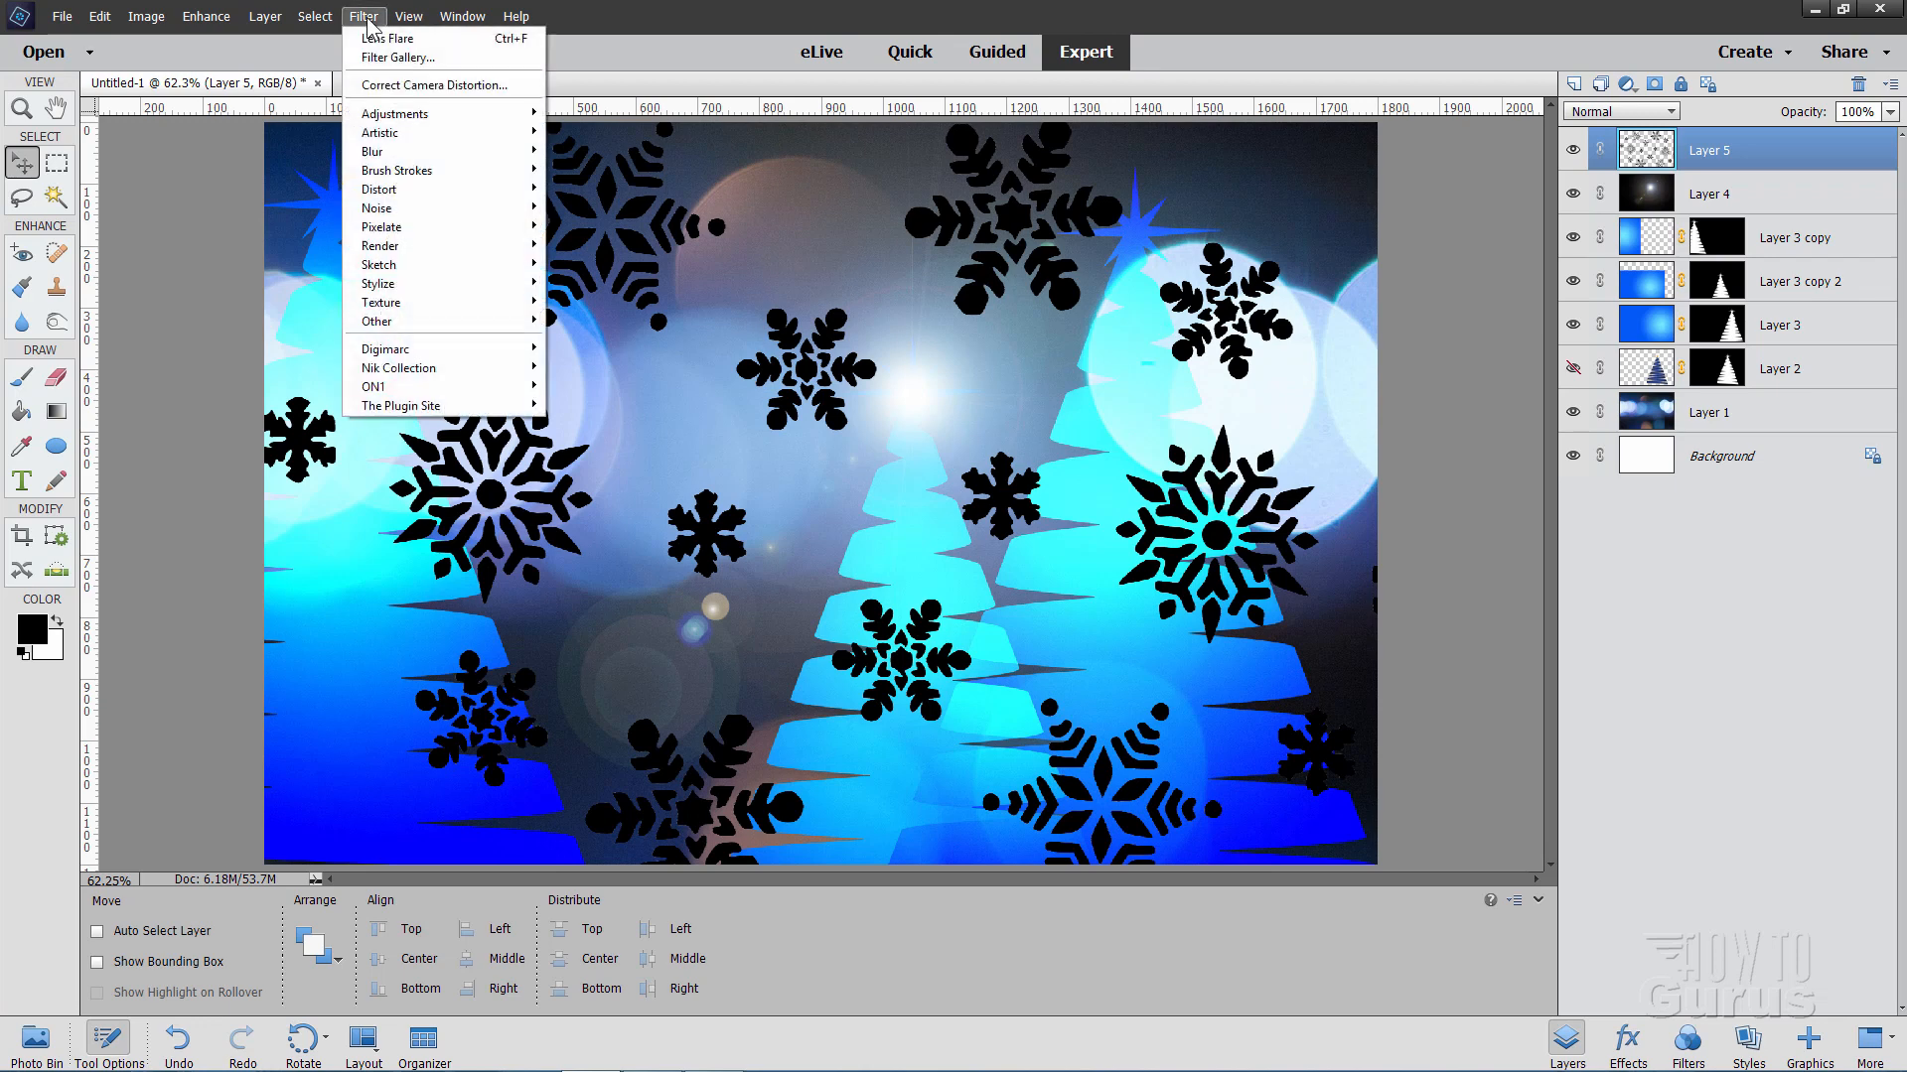
pyautogui.moveTo(402, 117)
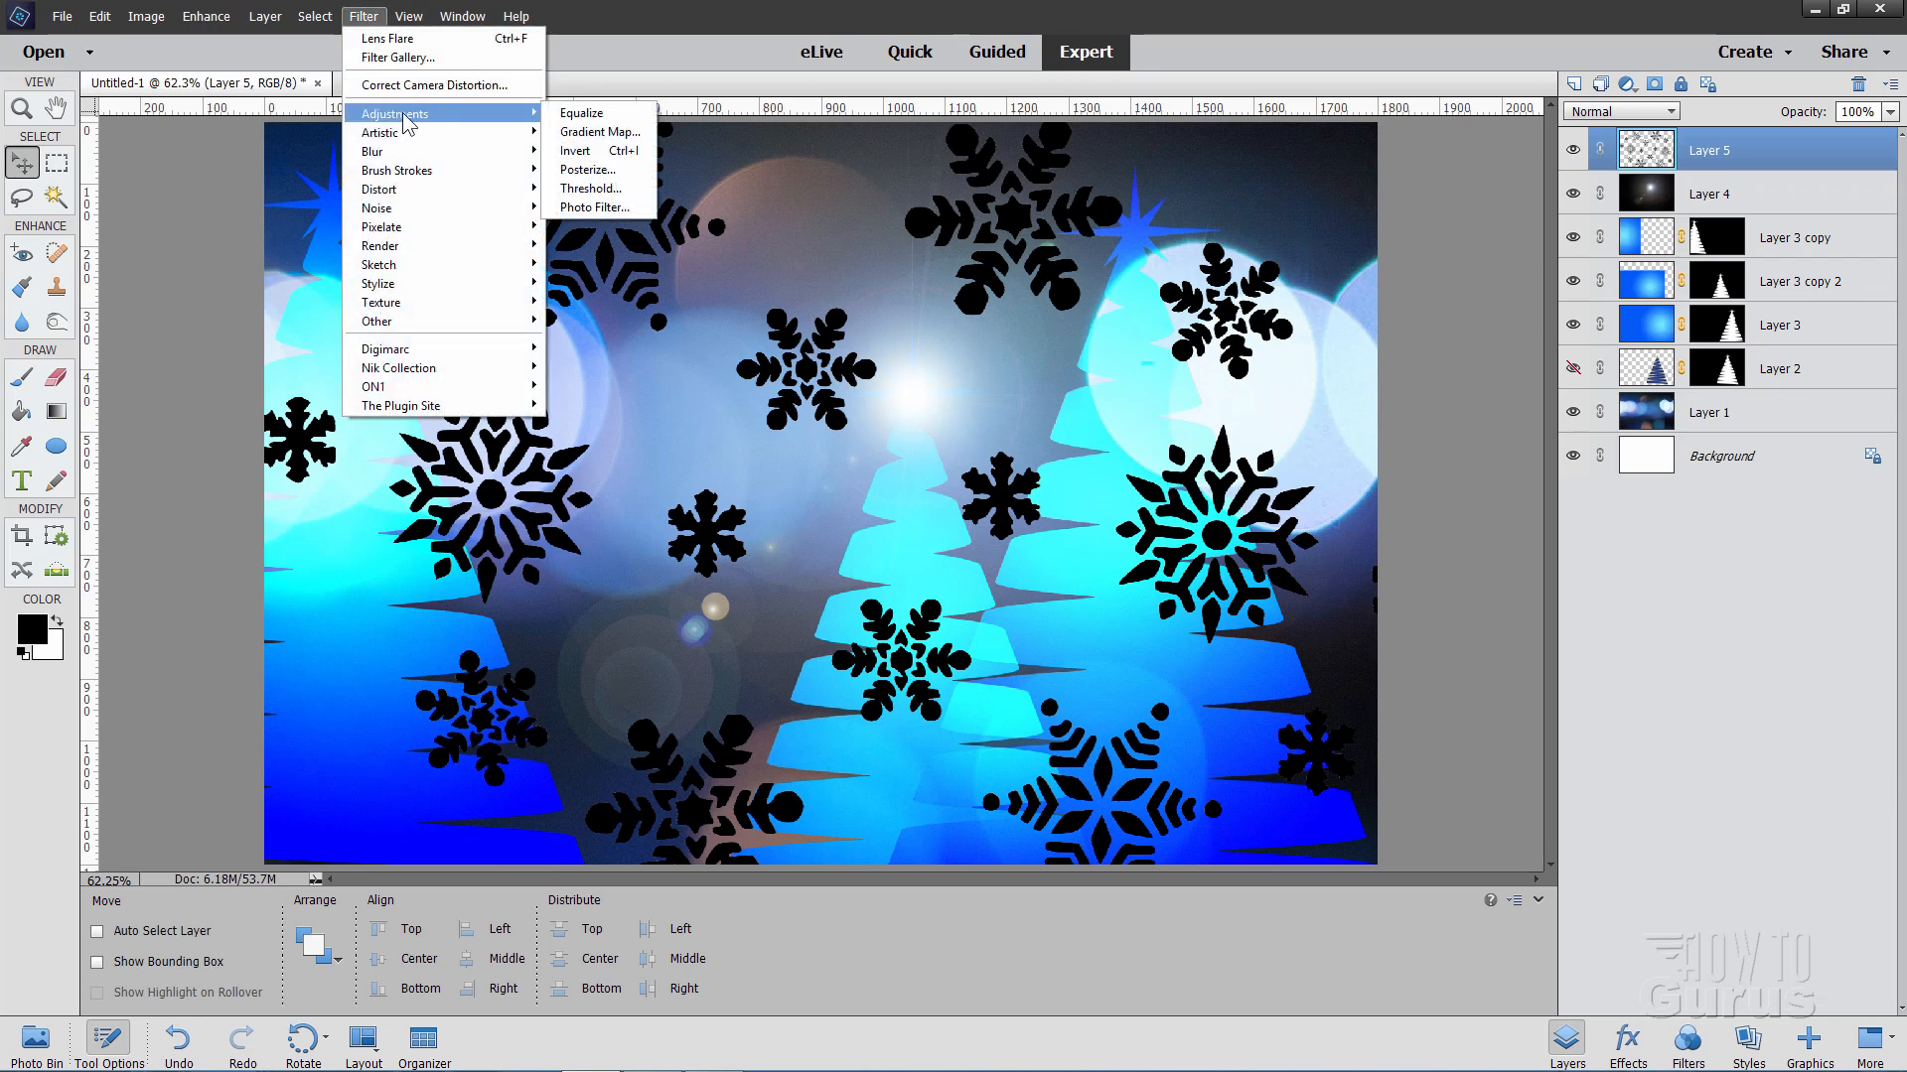
pyautogui.click(572, 150)
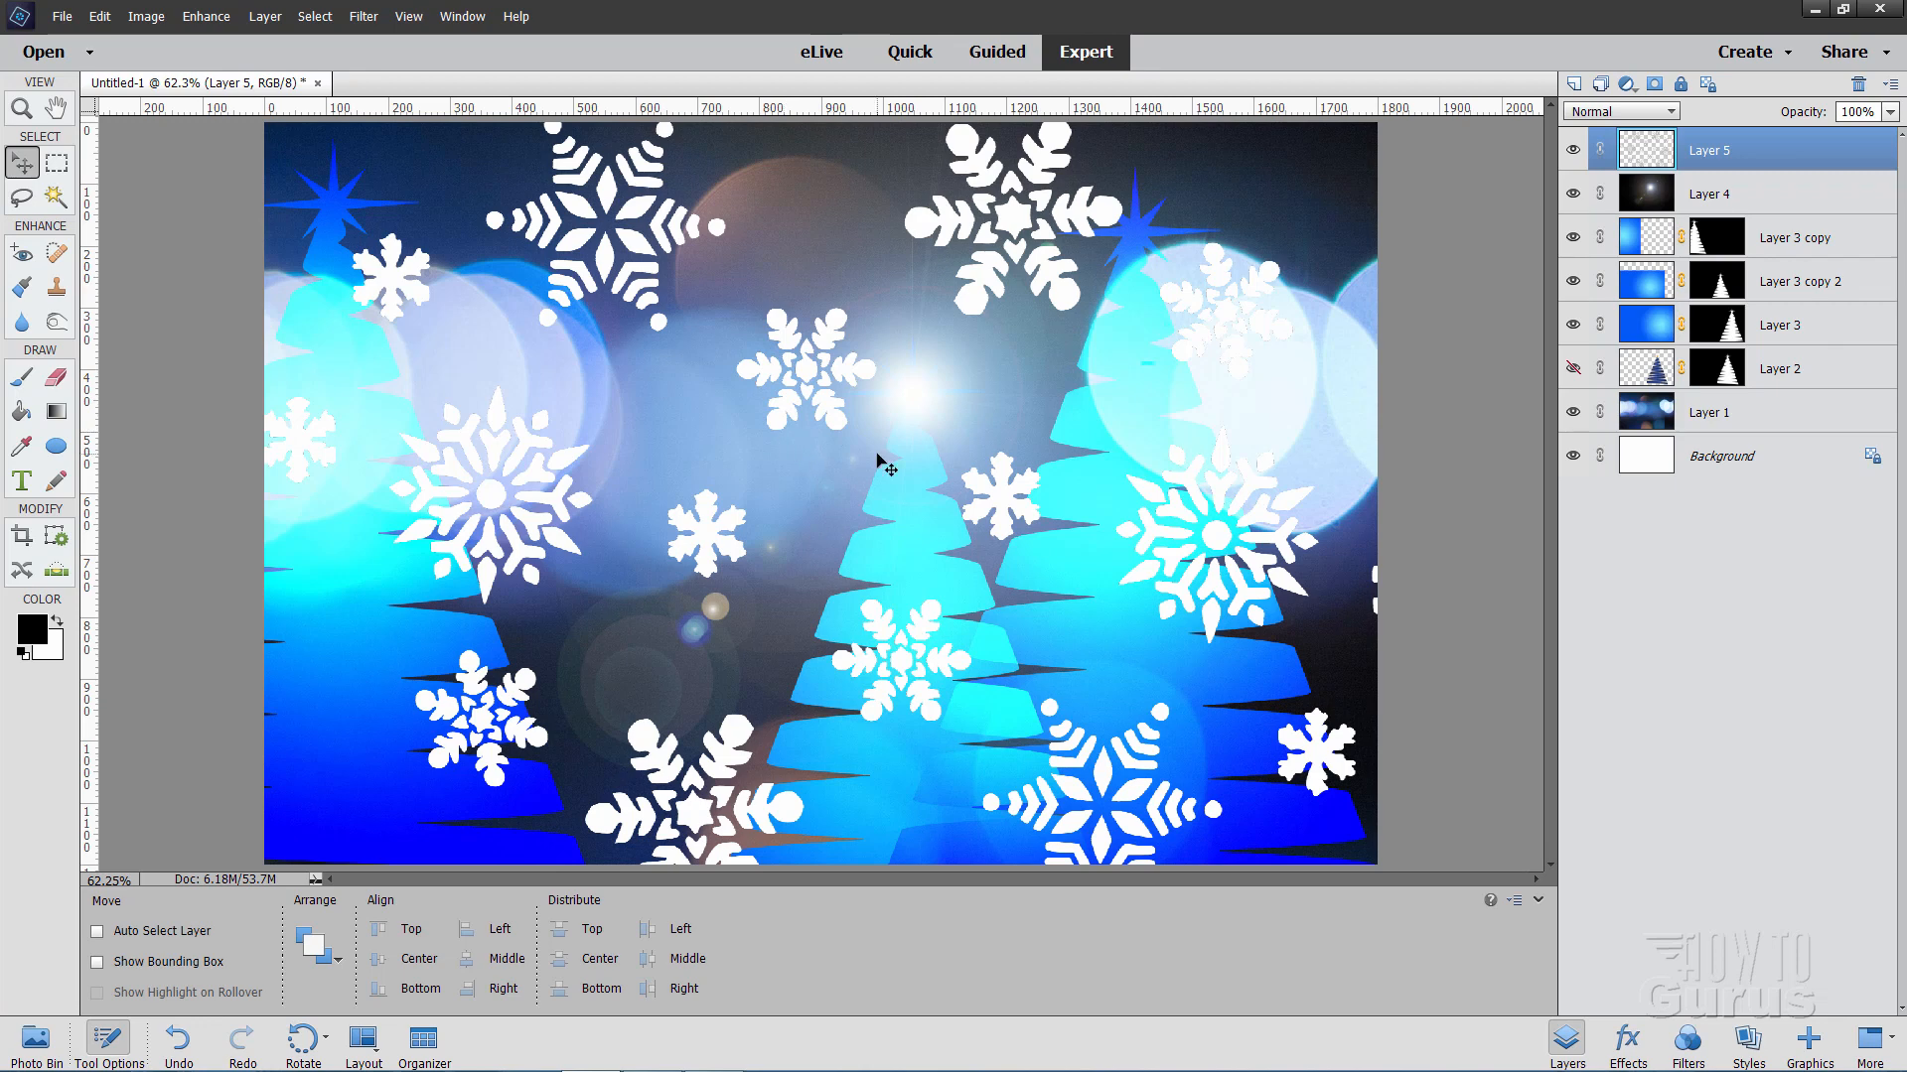
pyautogui.click(1615, 113)
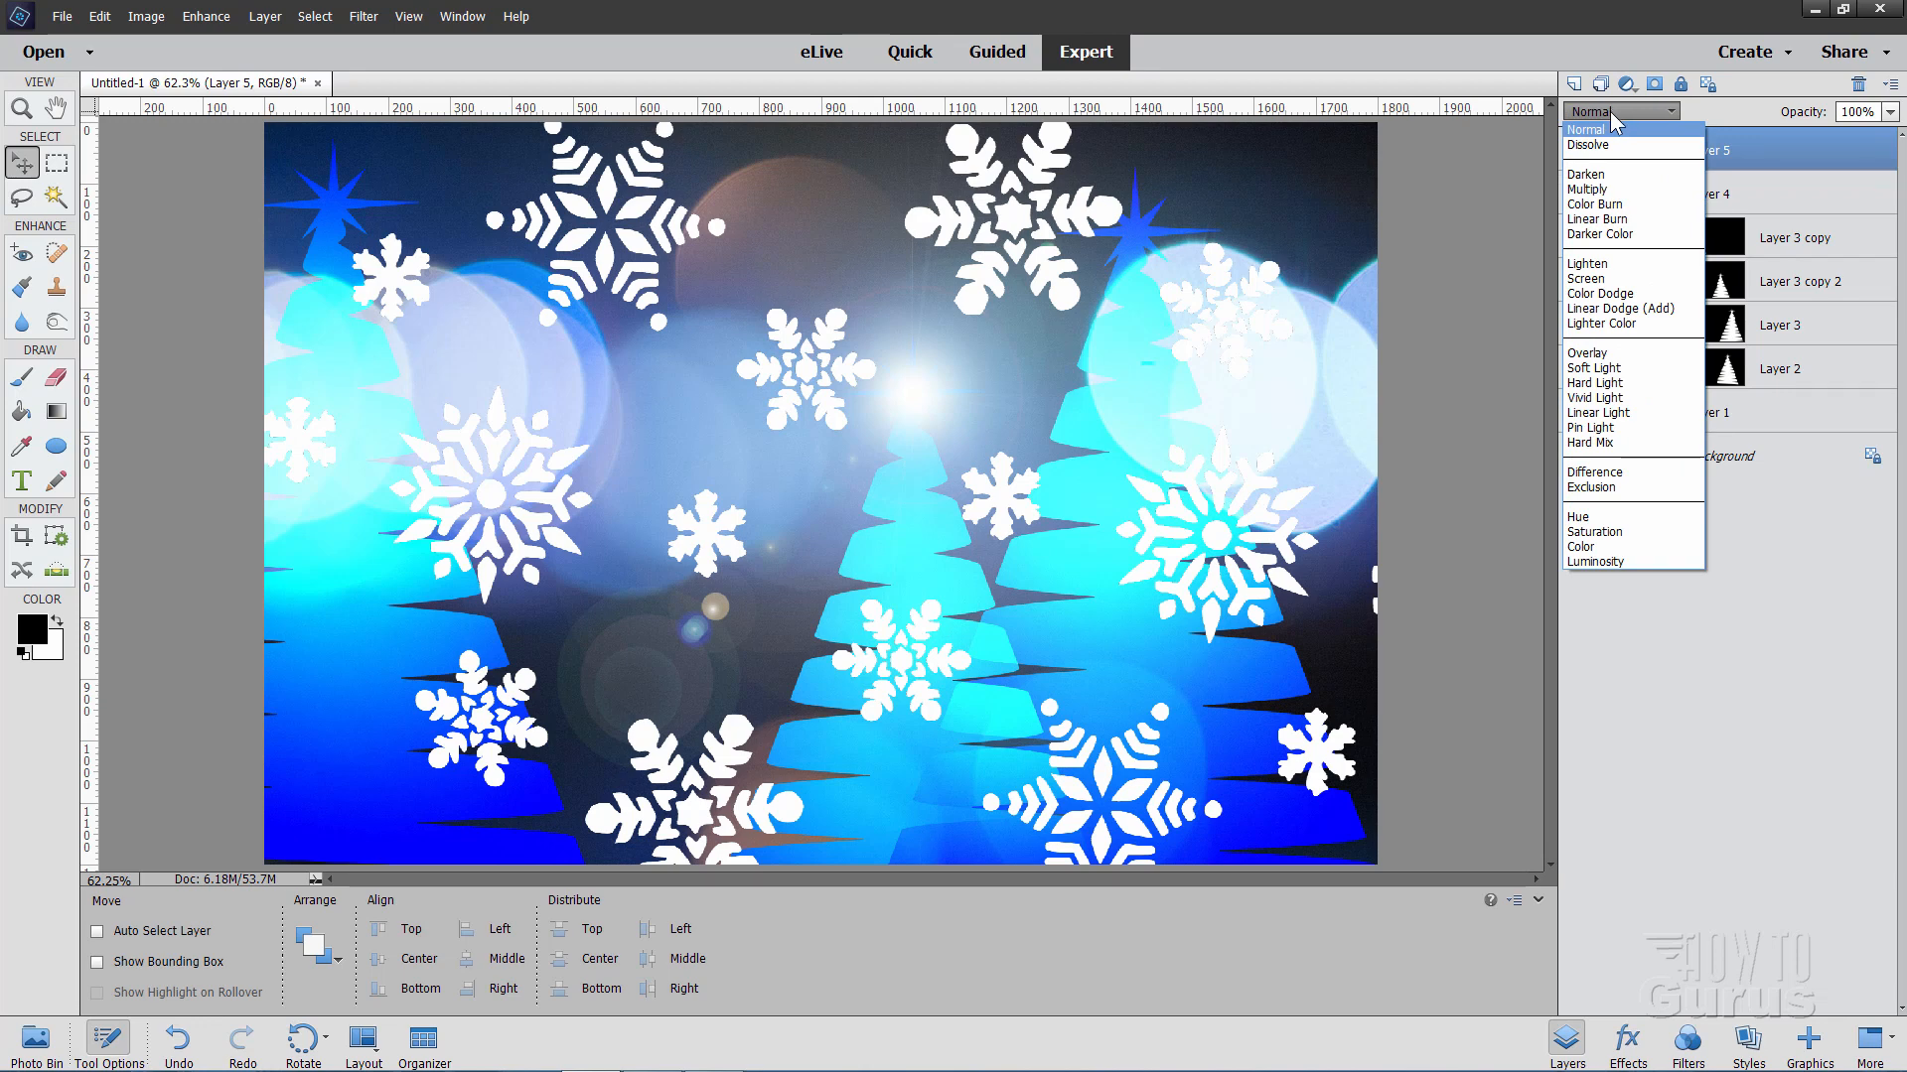
pyautogui.click(1609, 354)
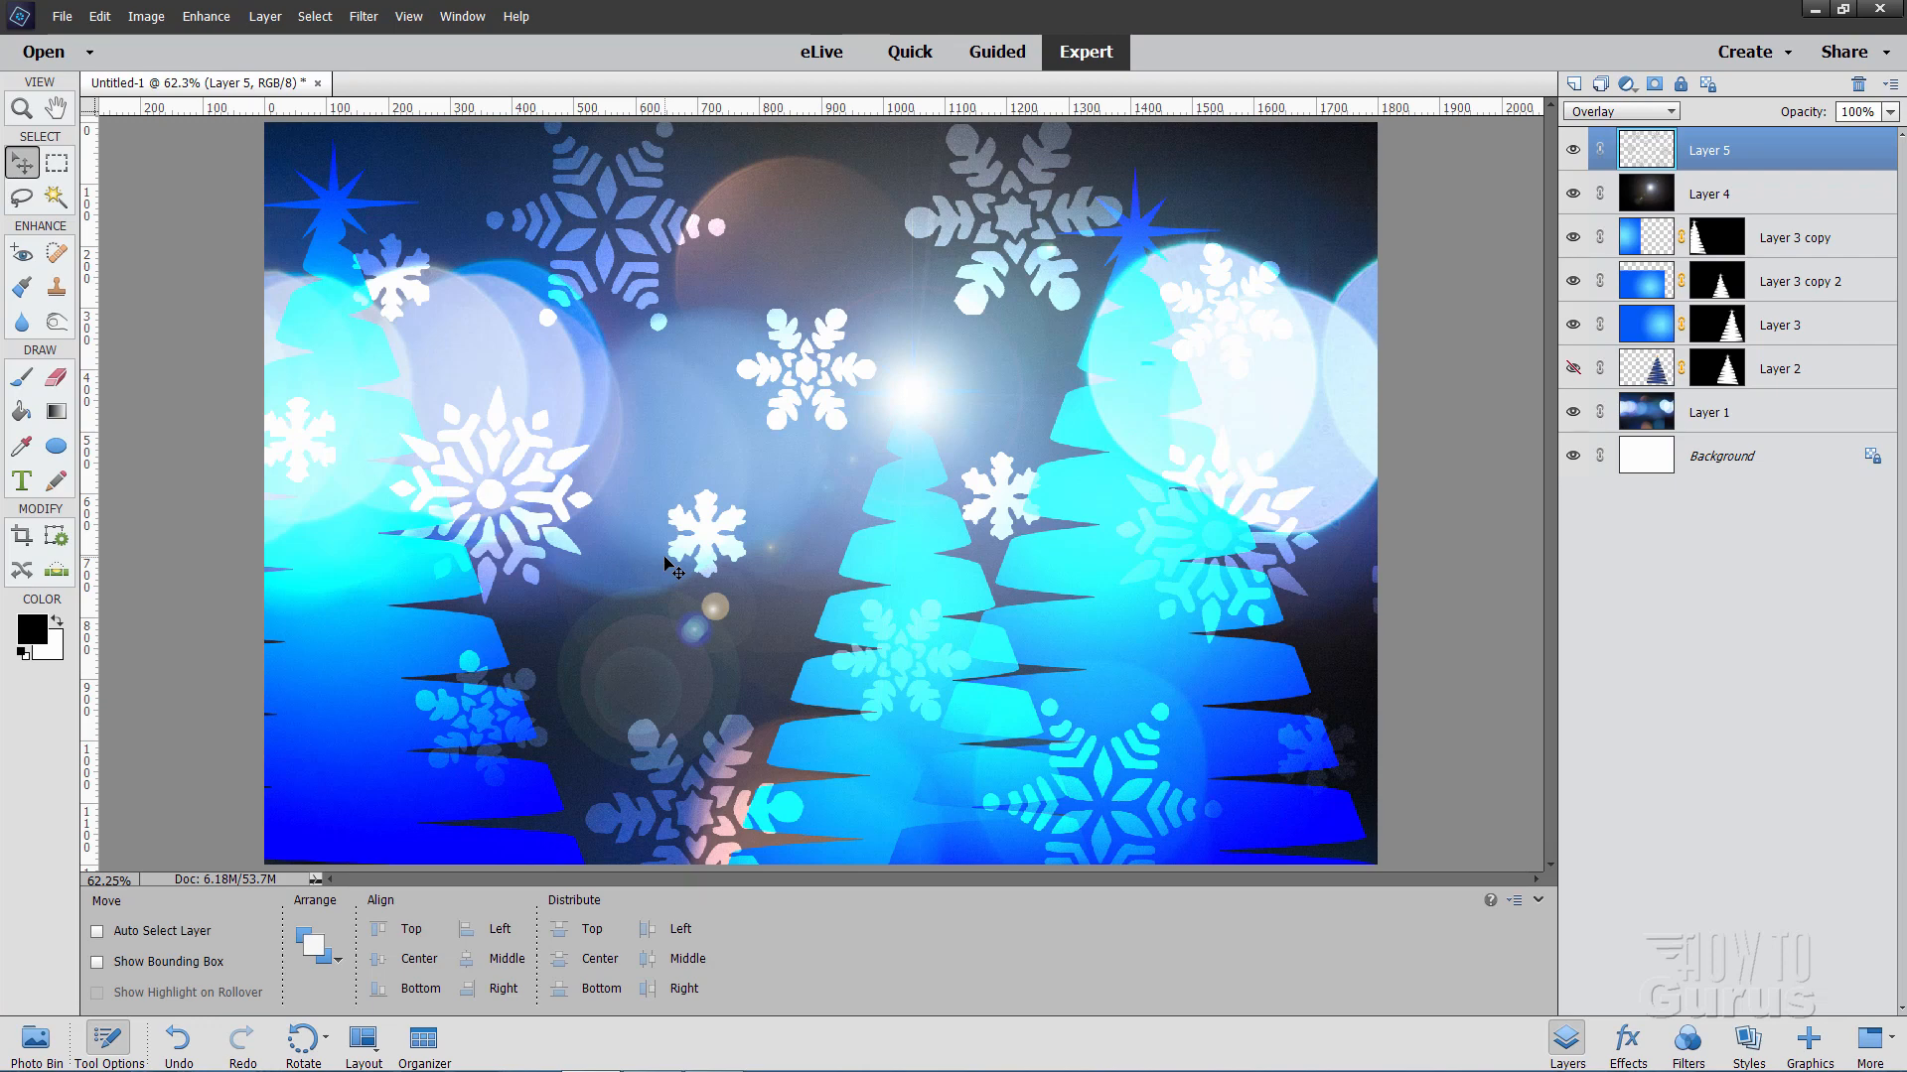
# - Start a horizontal text line over the card's left half in CMYK Cyan, using Tahoma Bold at 60 pt
pyautogui.click(21, 482)
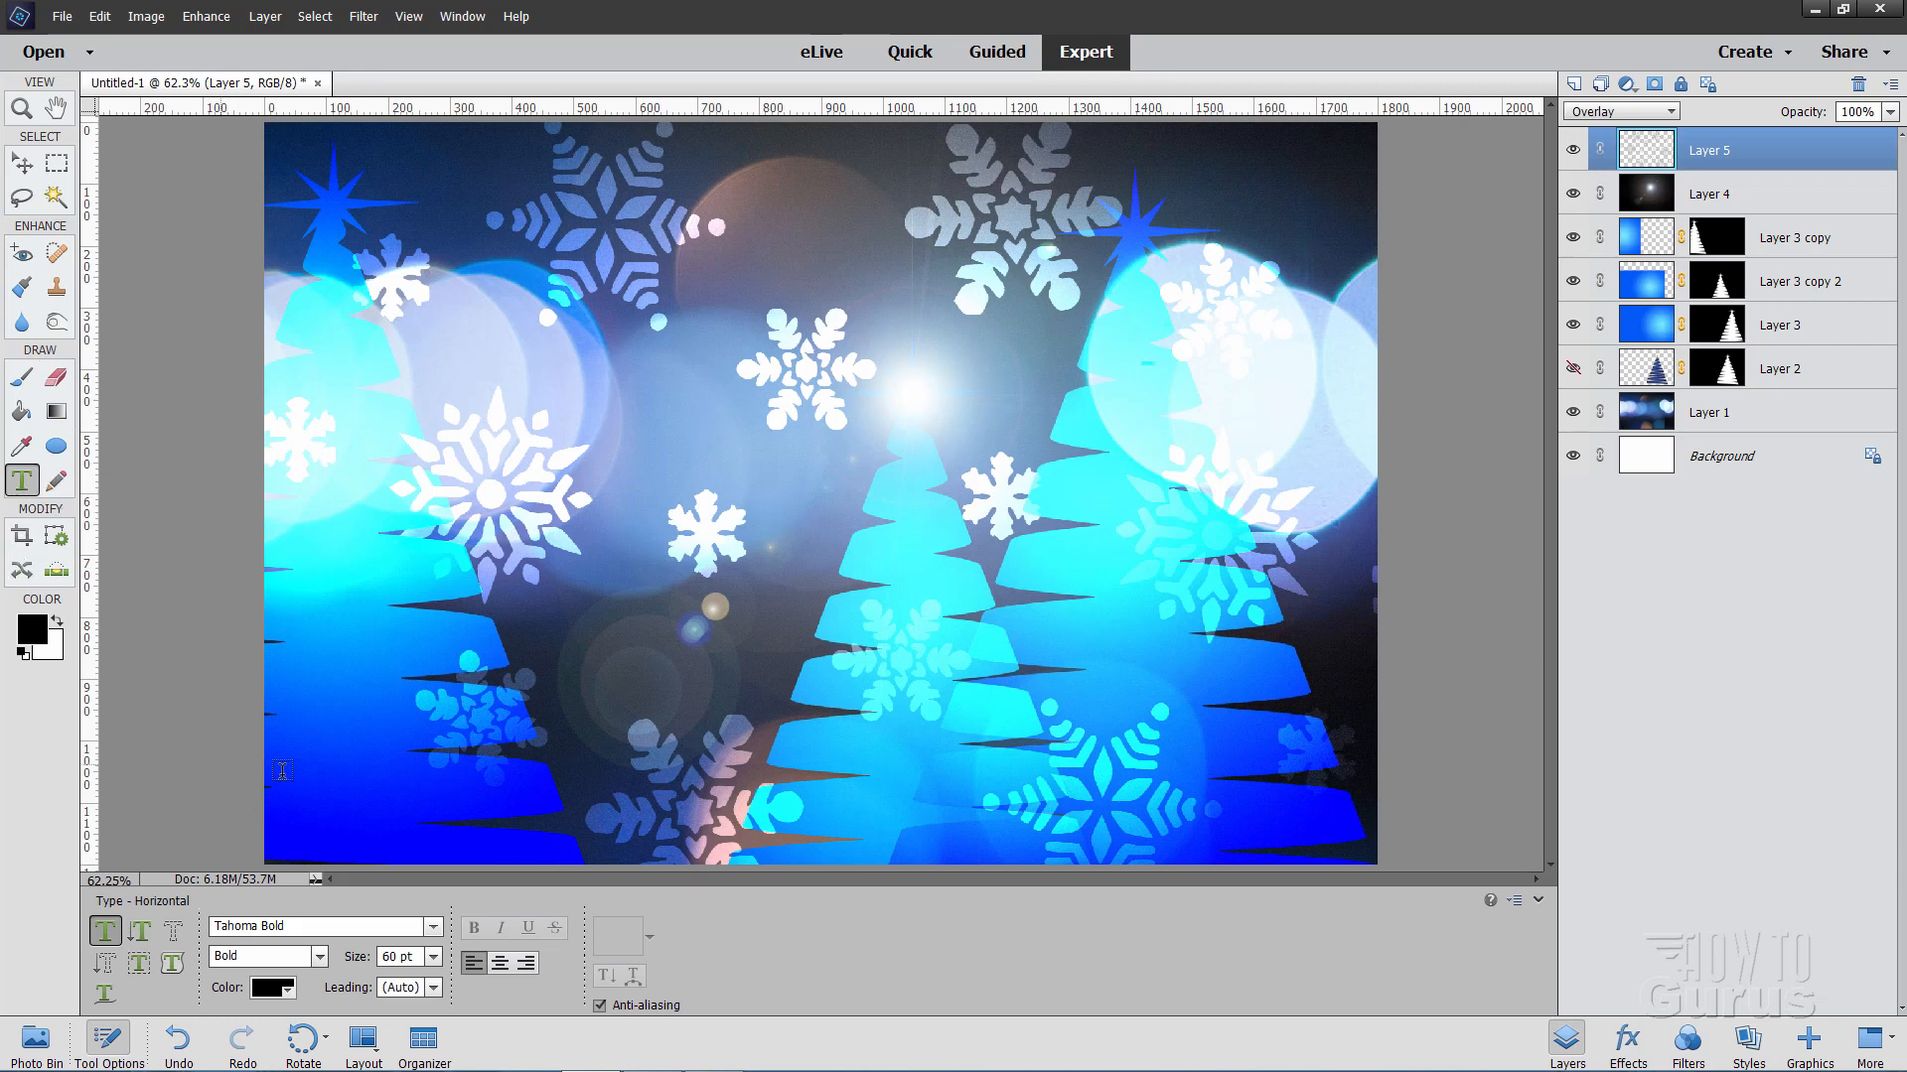
pyautogui.click(267, 994)
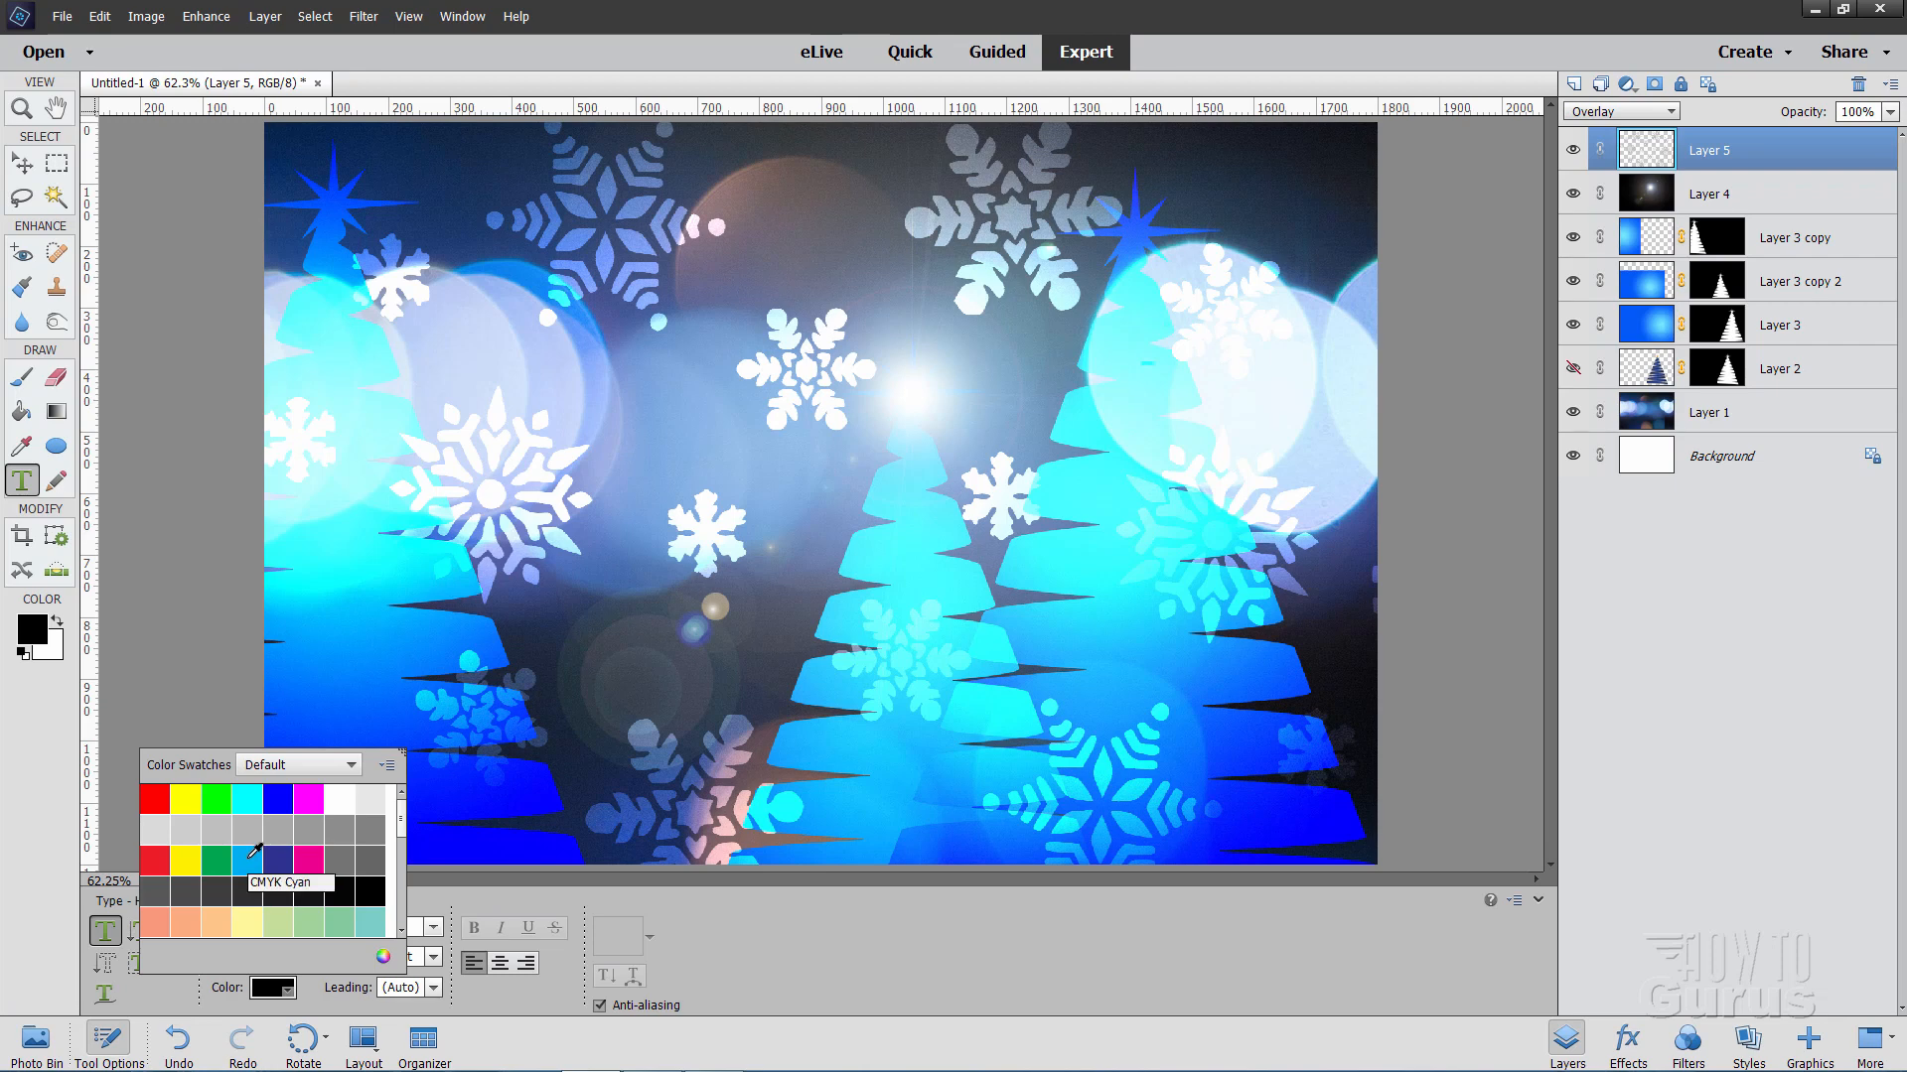
pyautogui.click(249, 858)
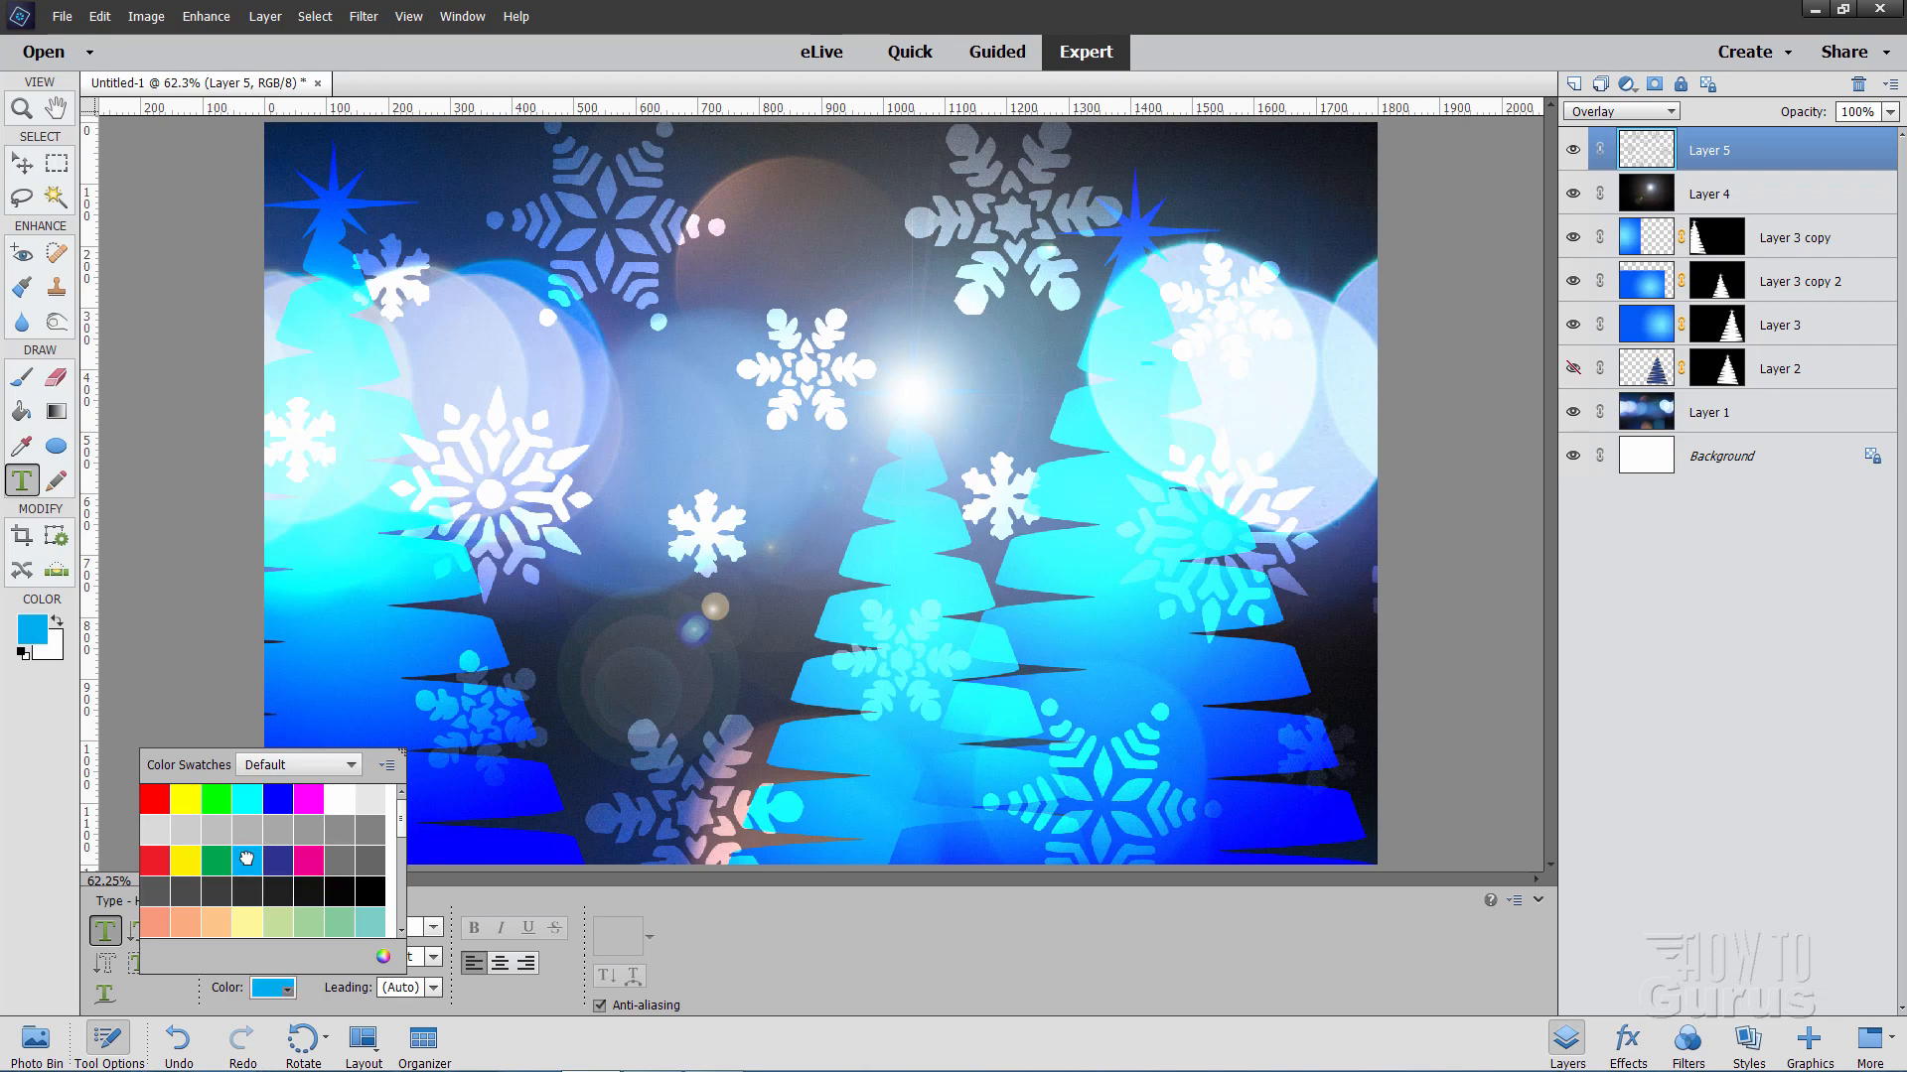
pyautogui.click(307, 993)
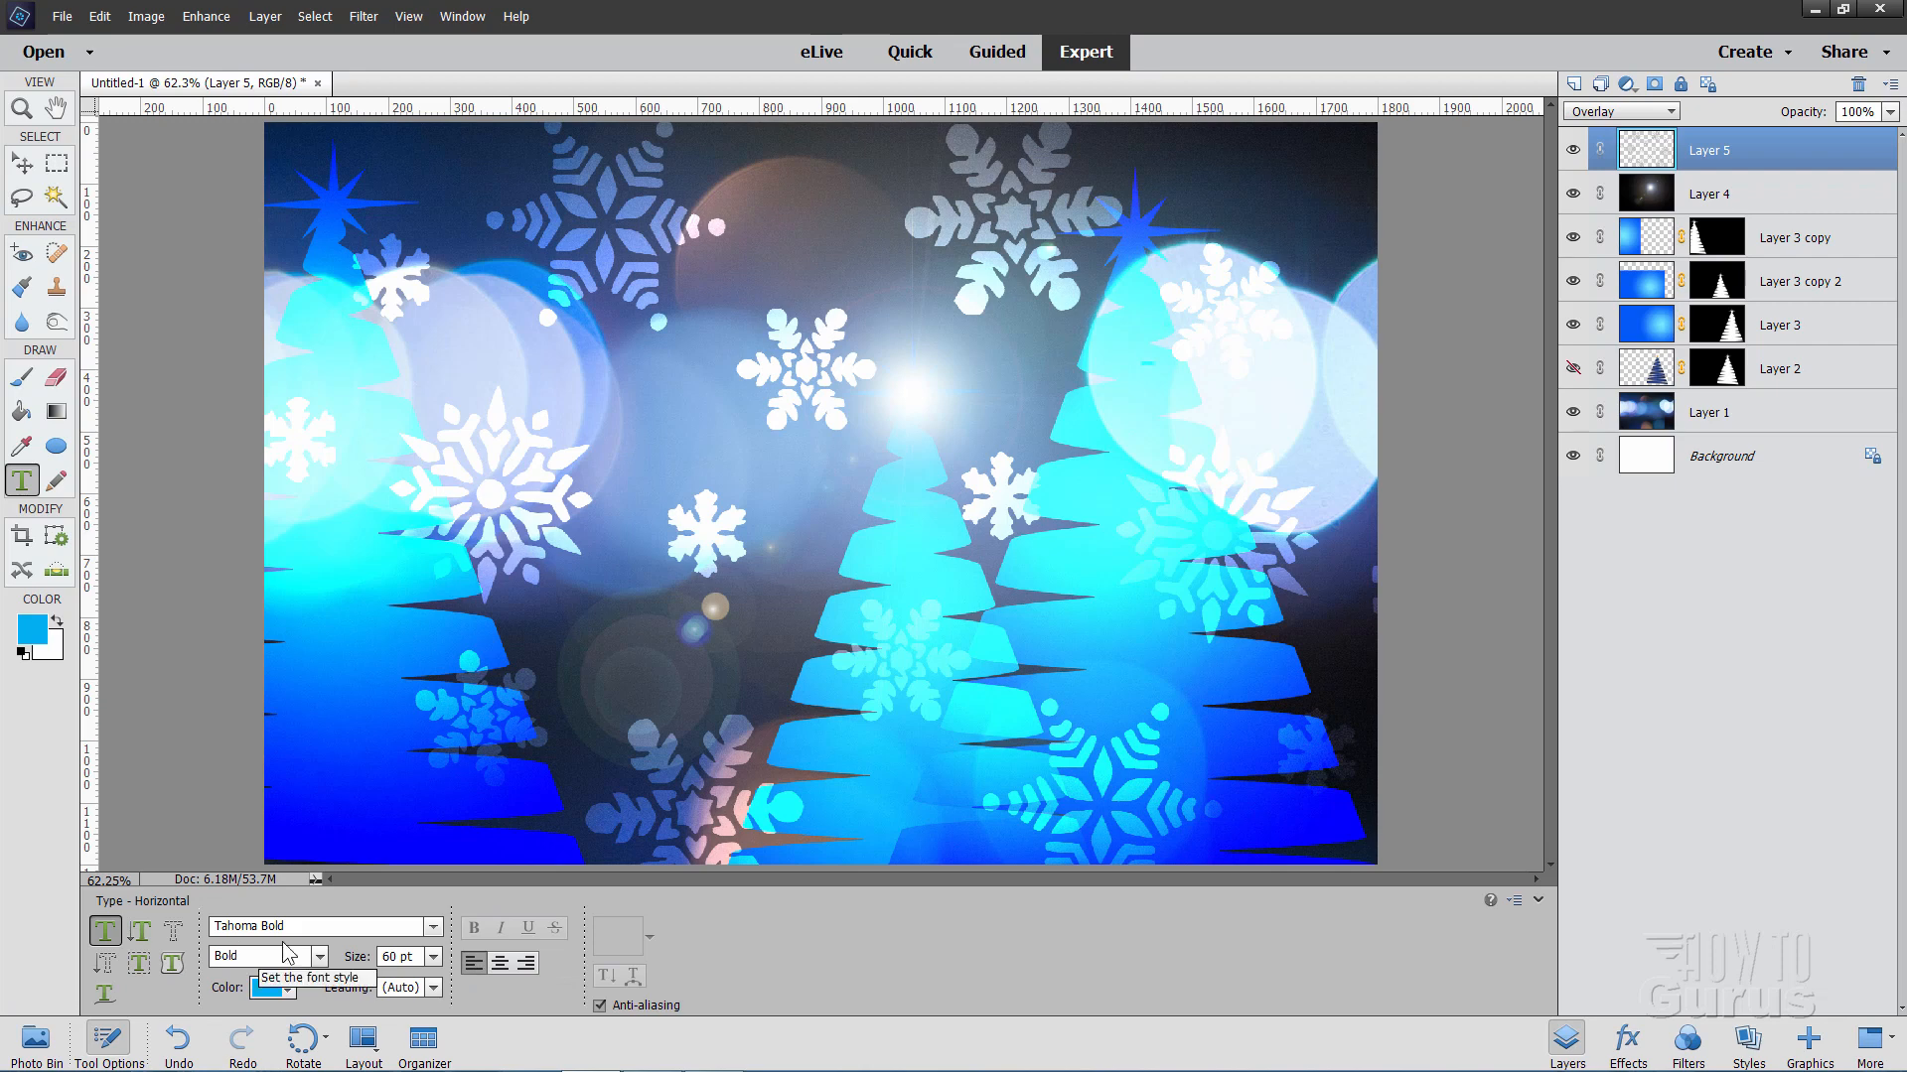
pyautogui.click(434, 927)
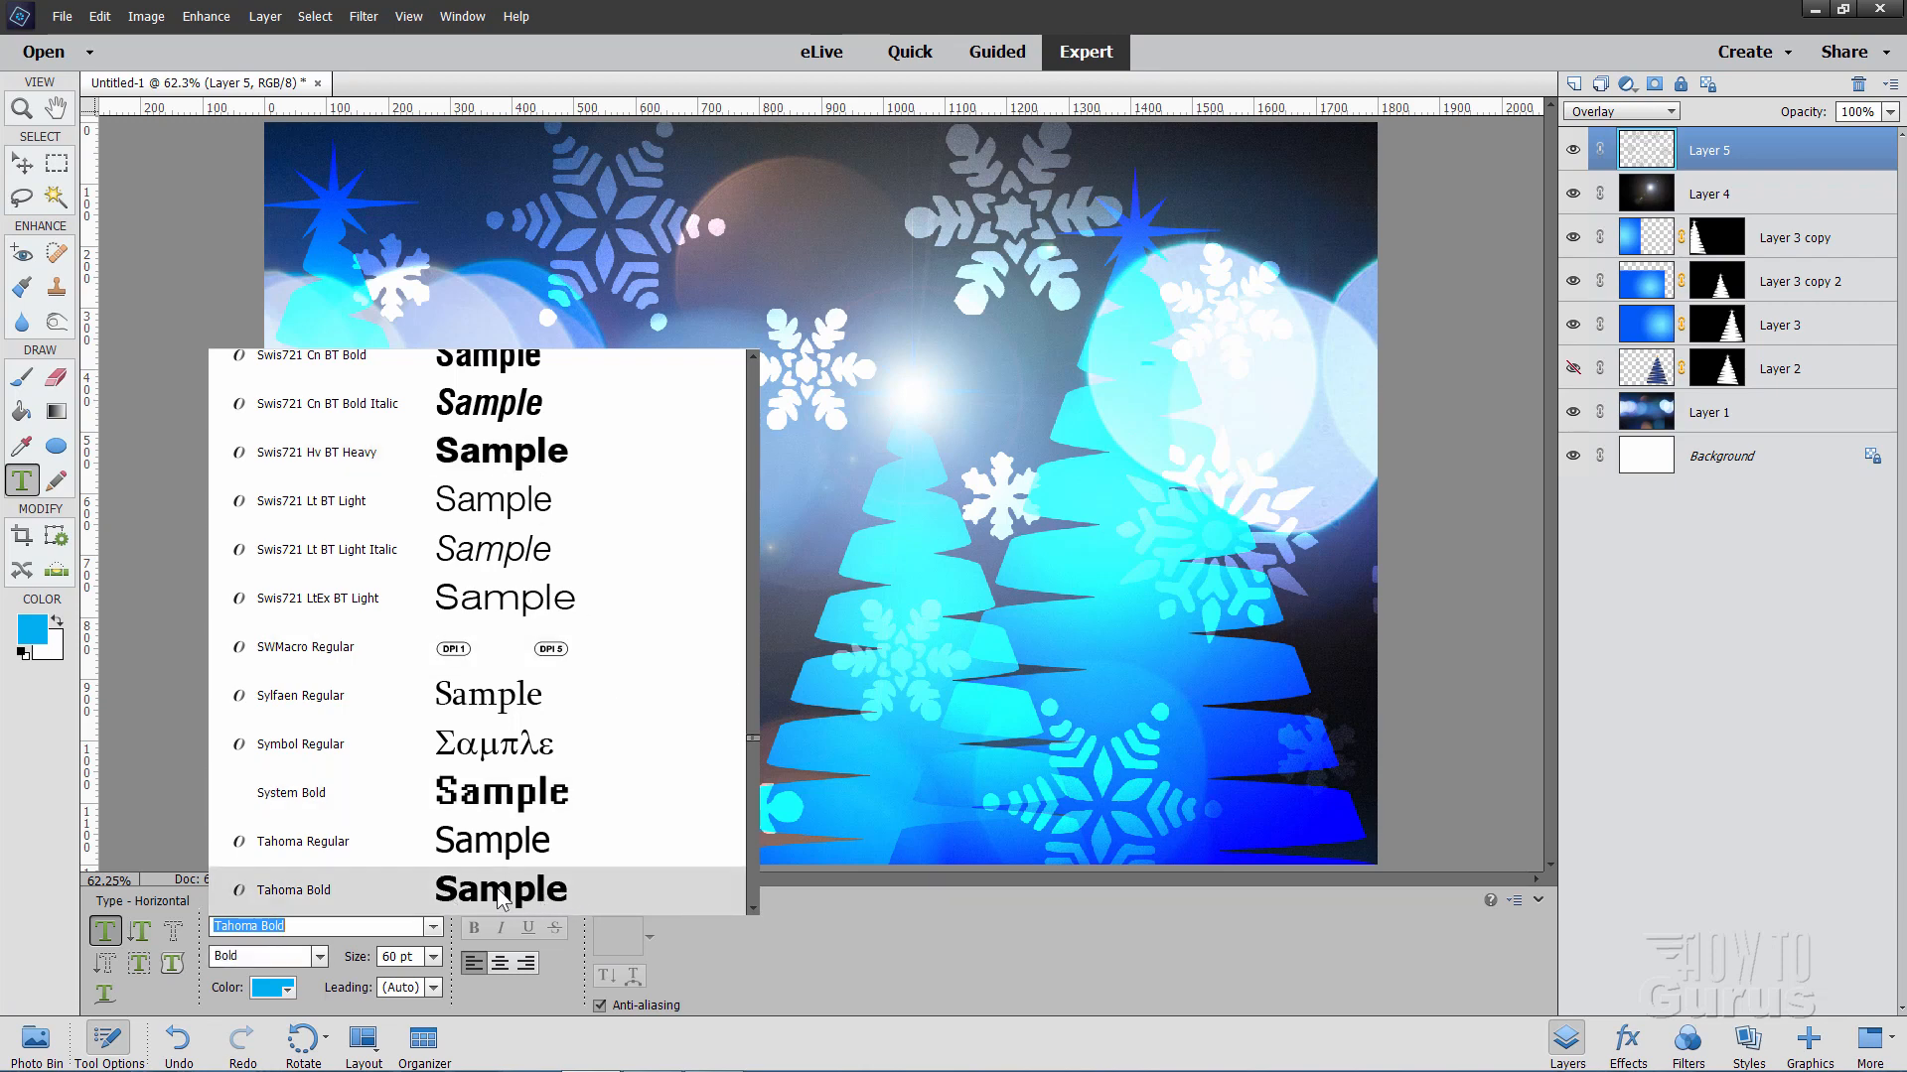
pyautogui.click(818, 930)
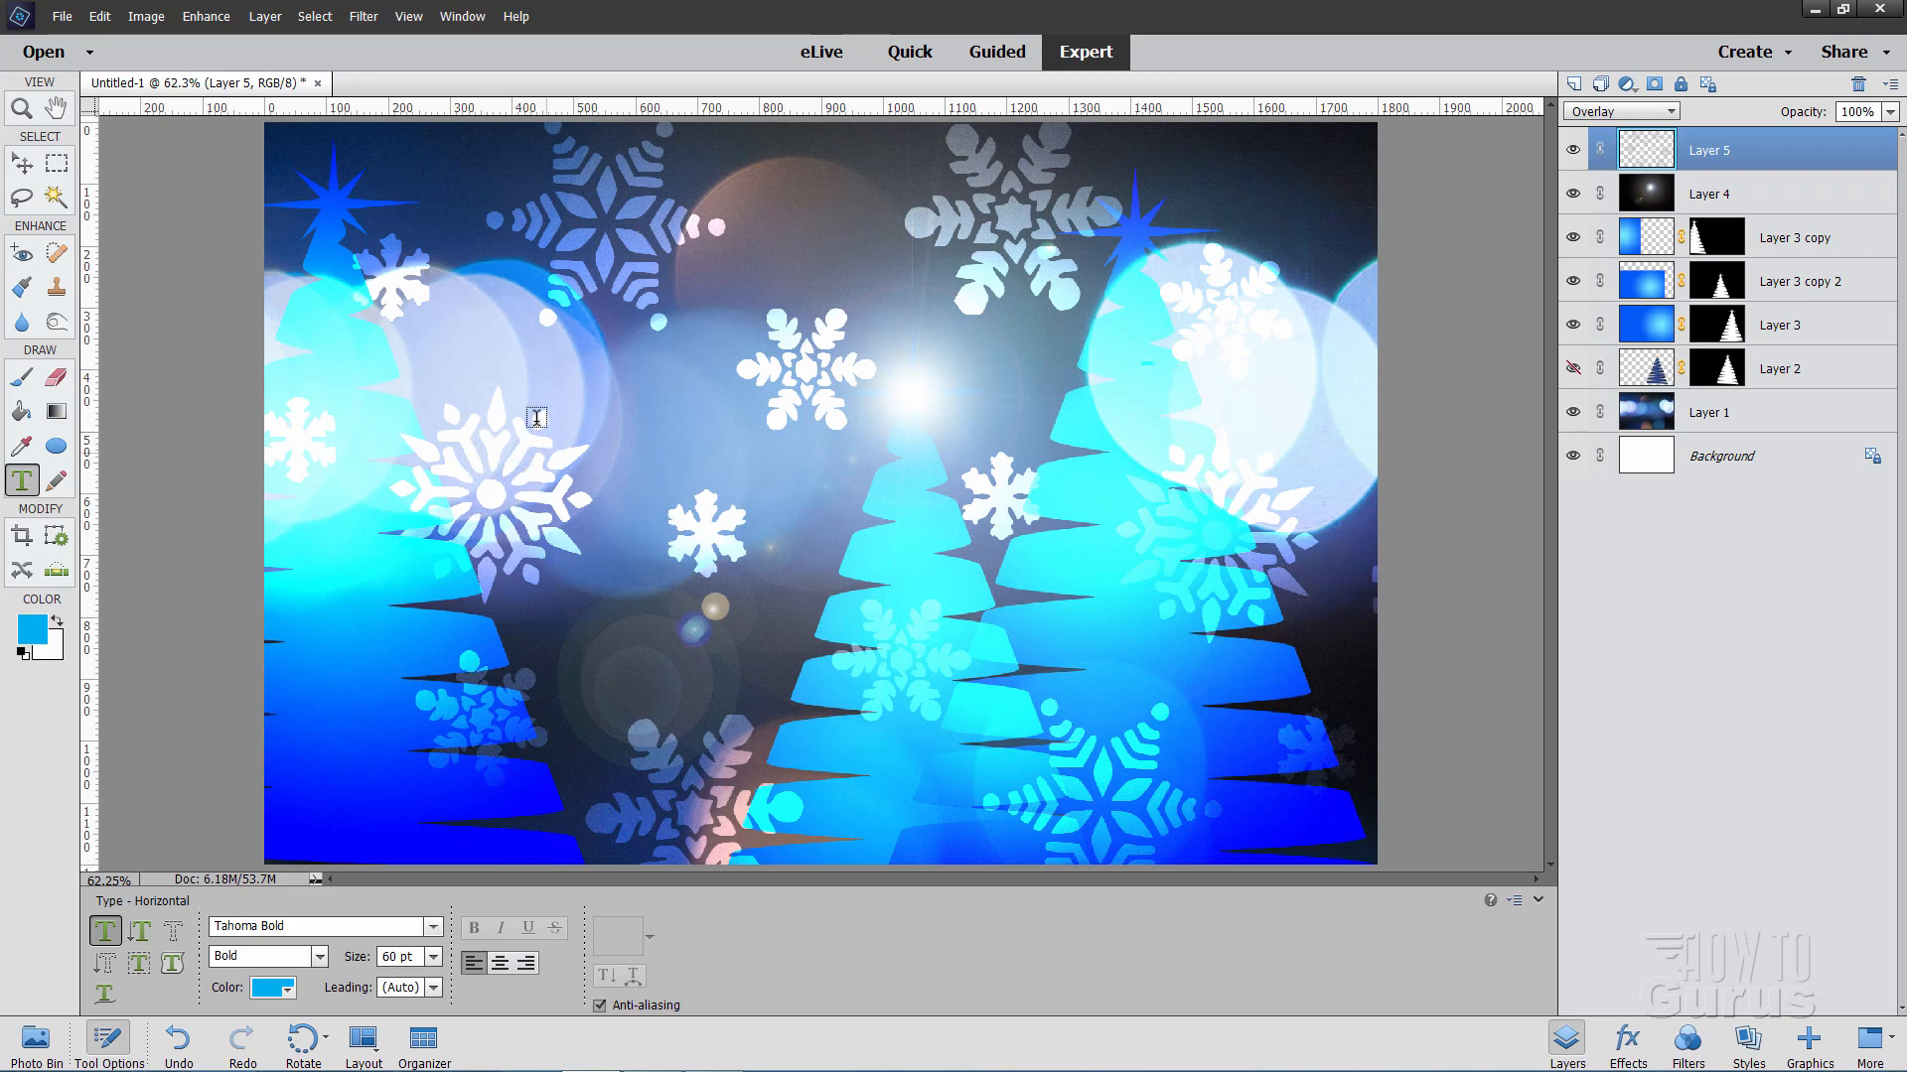
pyautogui.click(516, 453)
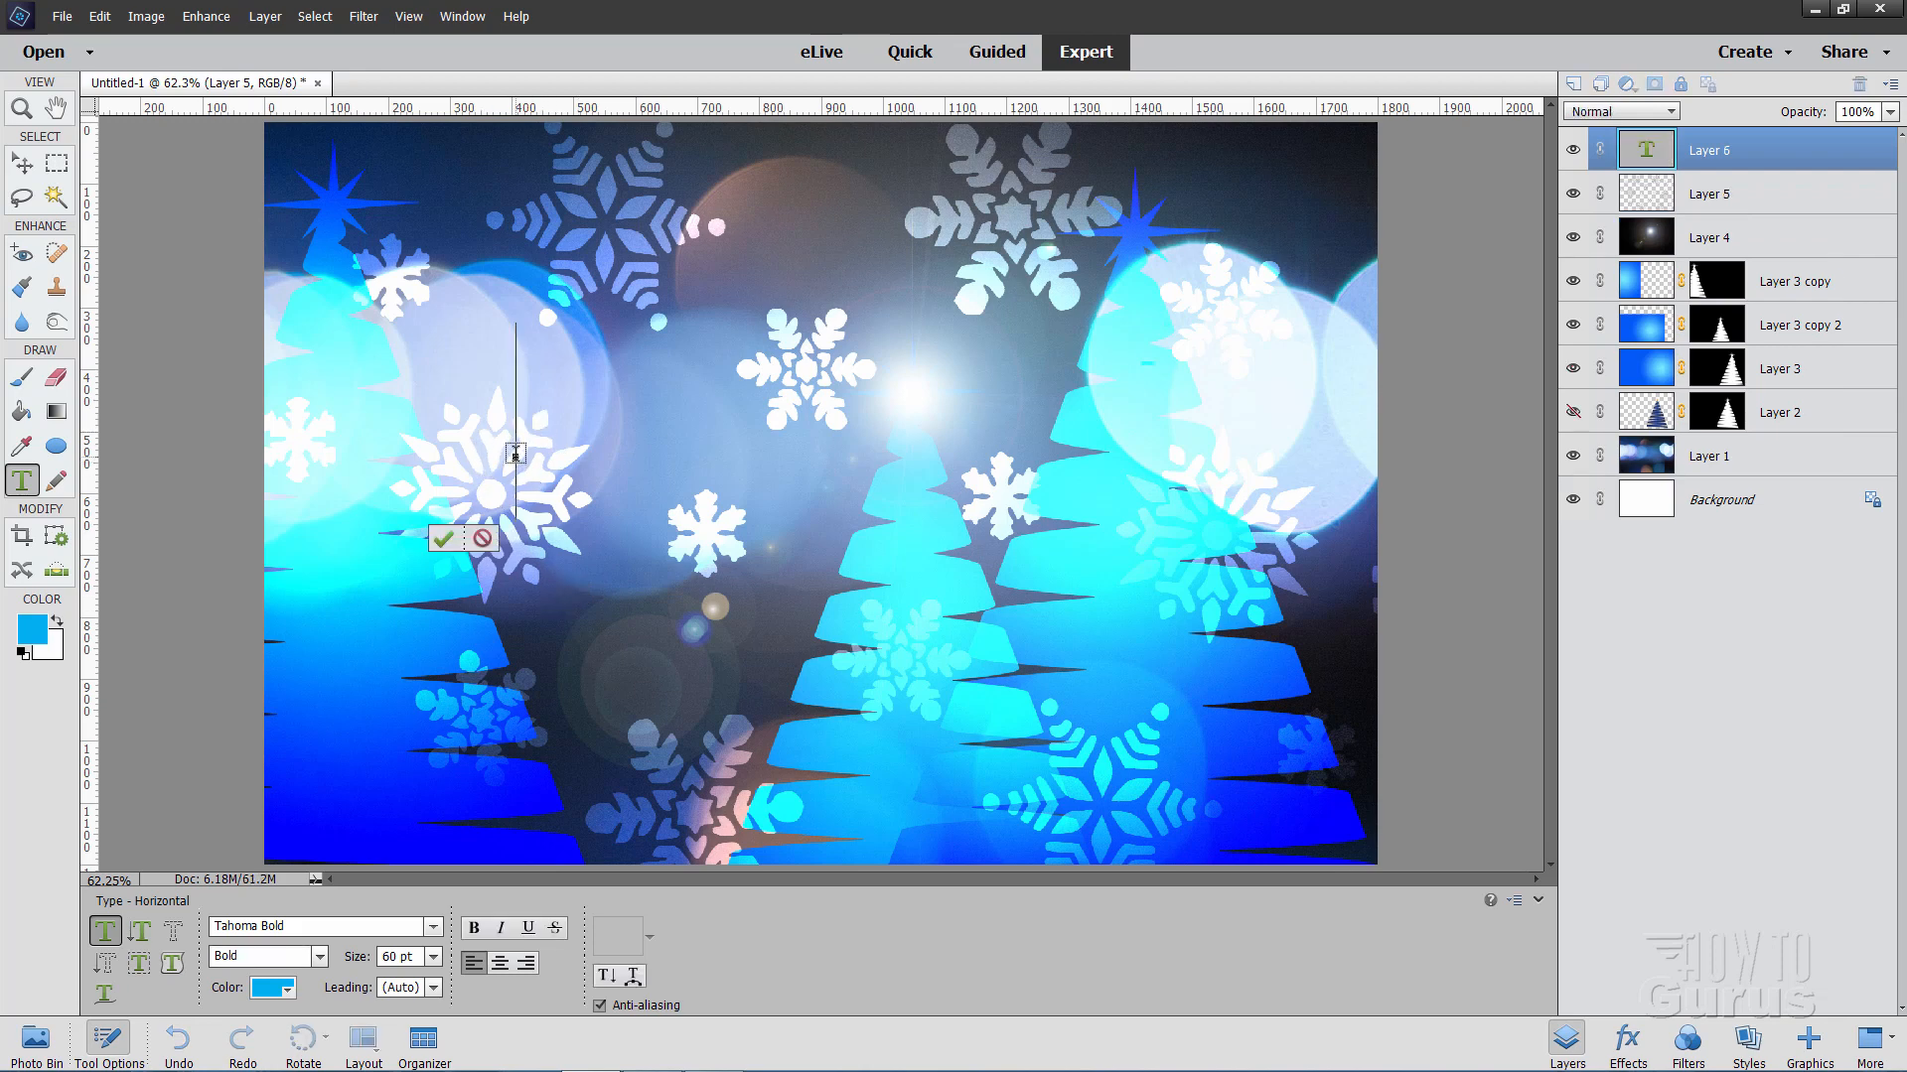
pyautogui.write('Nerr')
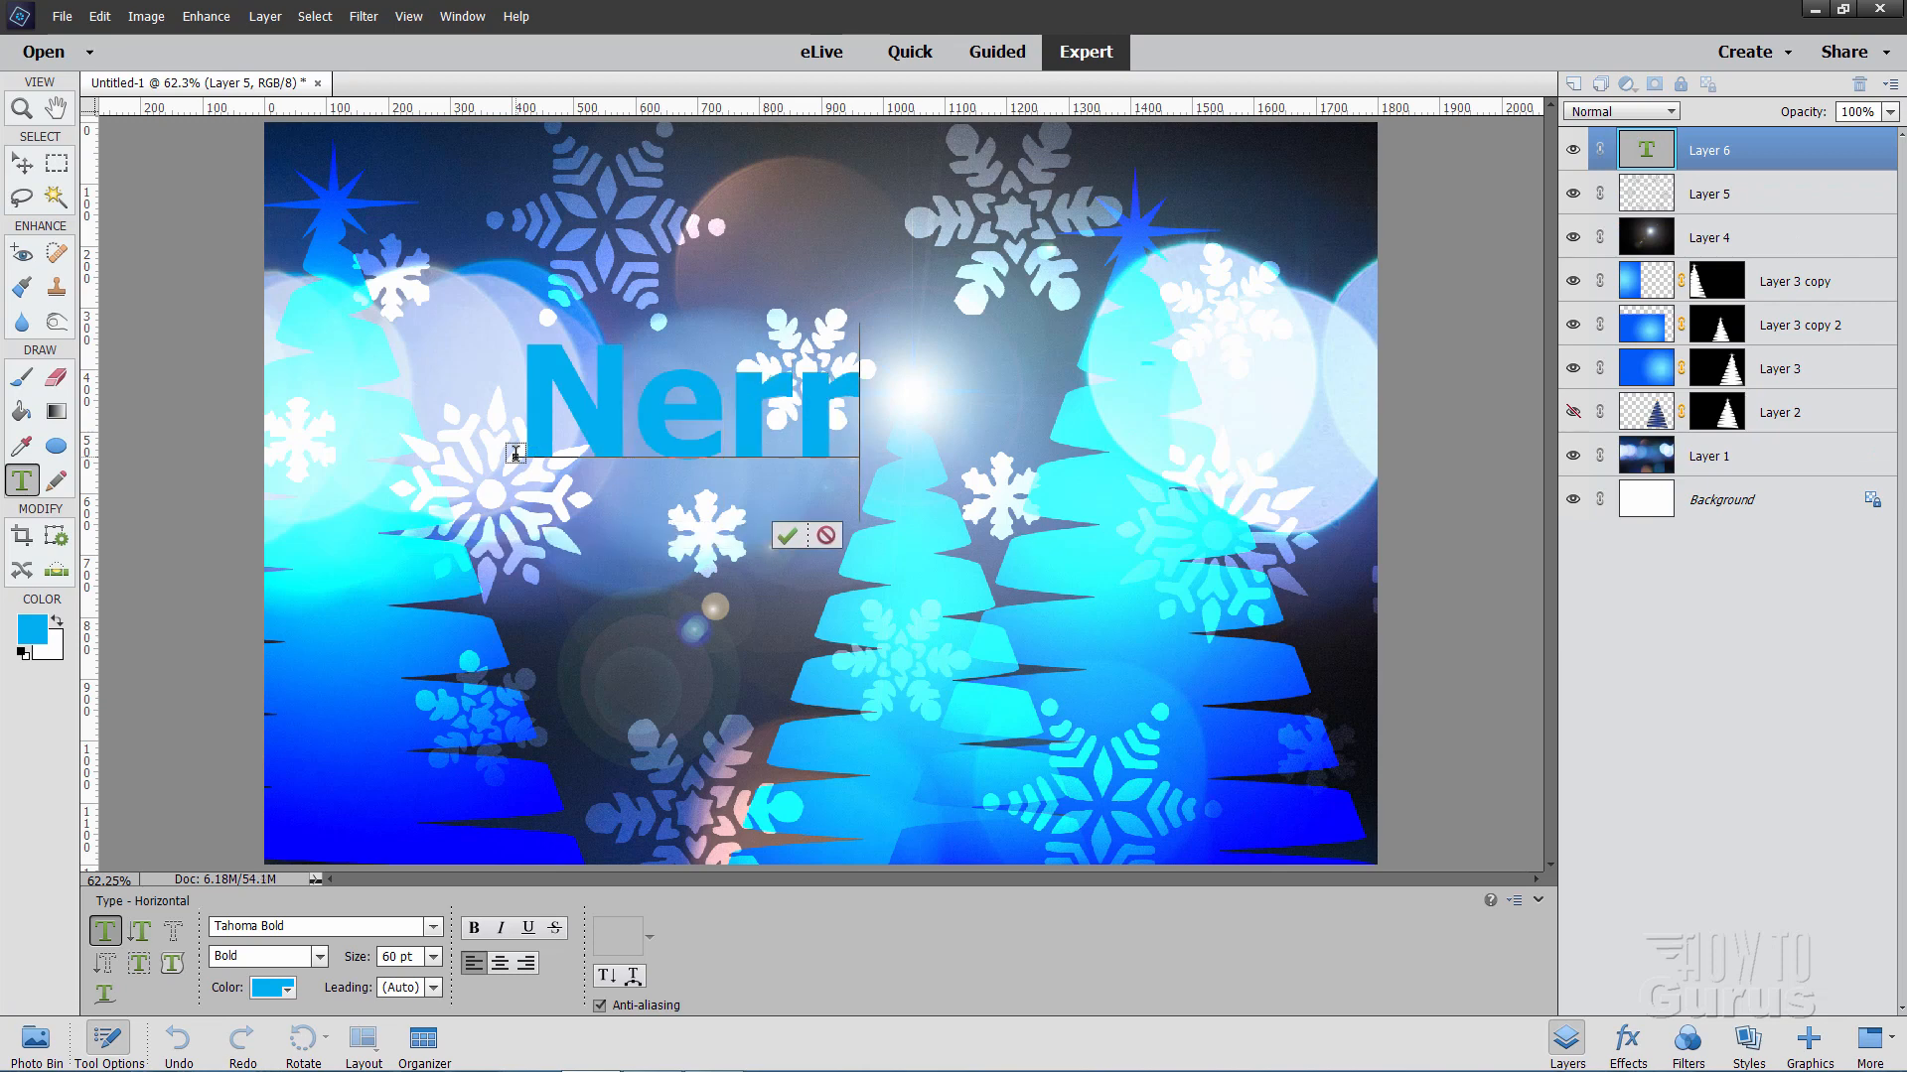
pyautogui.press('BackSpace')
pyautogui.press('BackSpace')
pyautogui.press('BackSpace')
pyautogui.press('BackSpace')
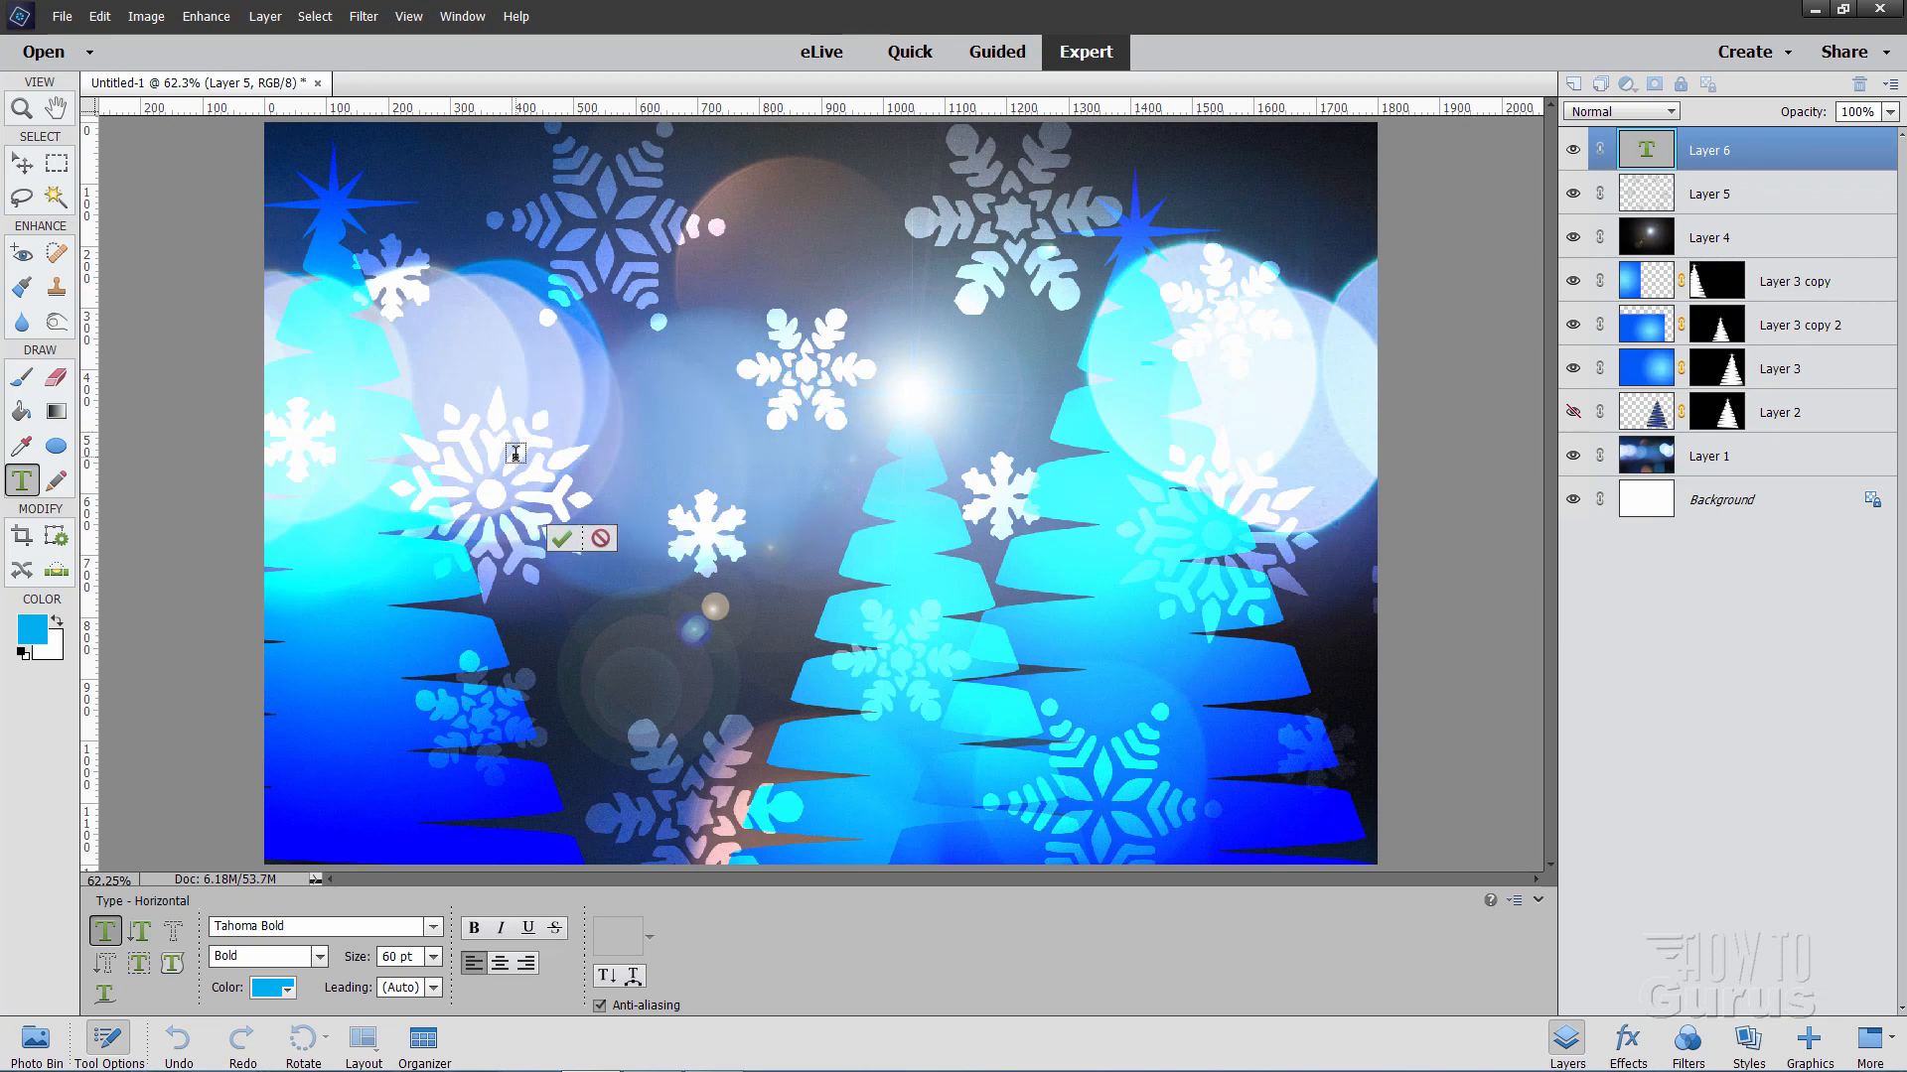
# - Enter "Merry" and "Christmas" on two lines, indent the second line by about one and a half letters, and commit the text
pyautogui.write('Merry')
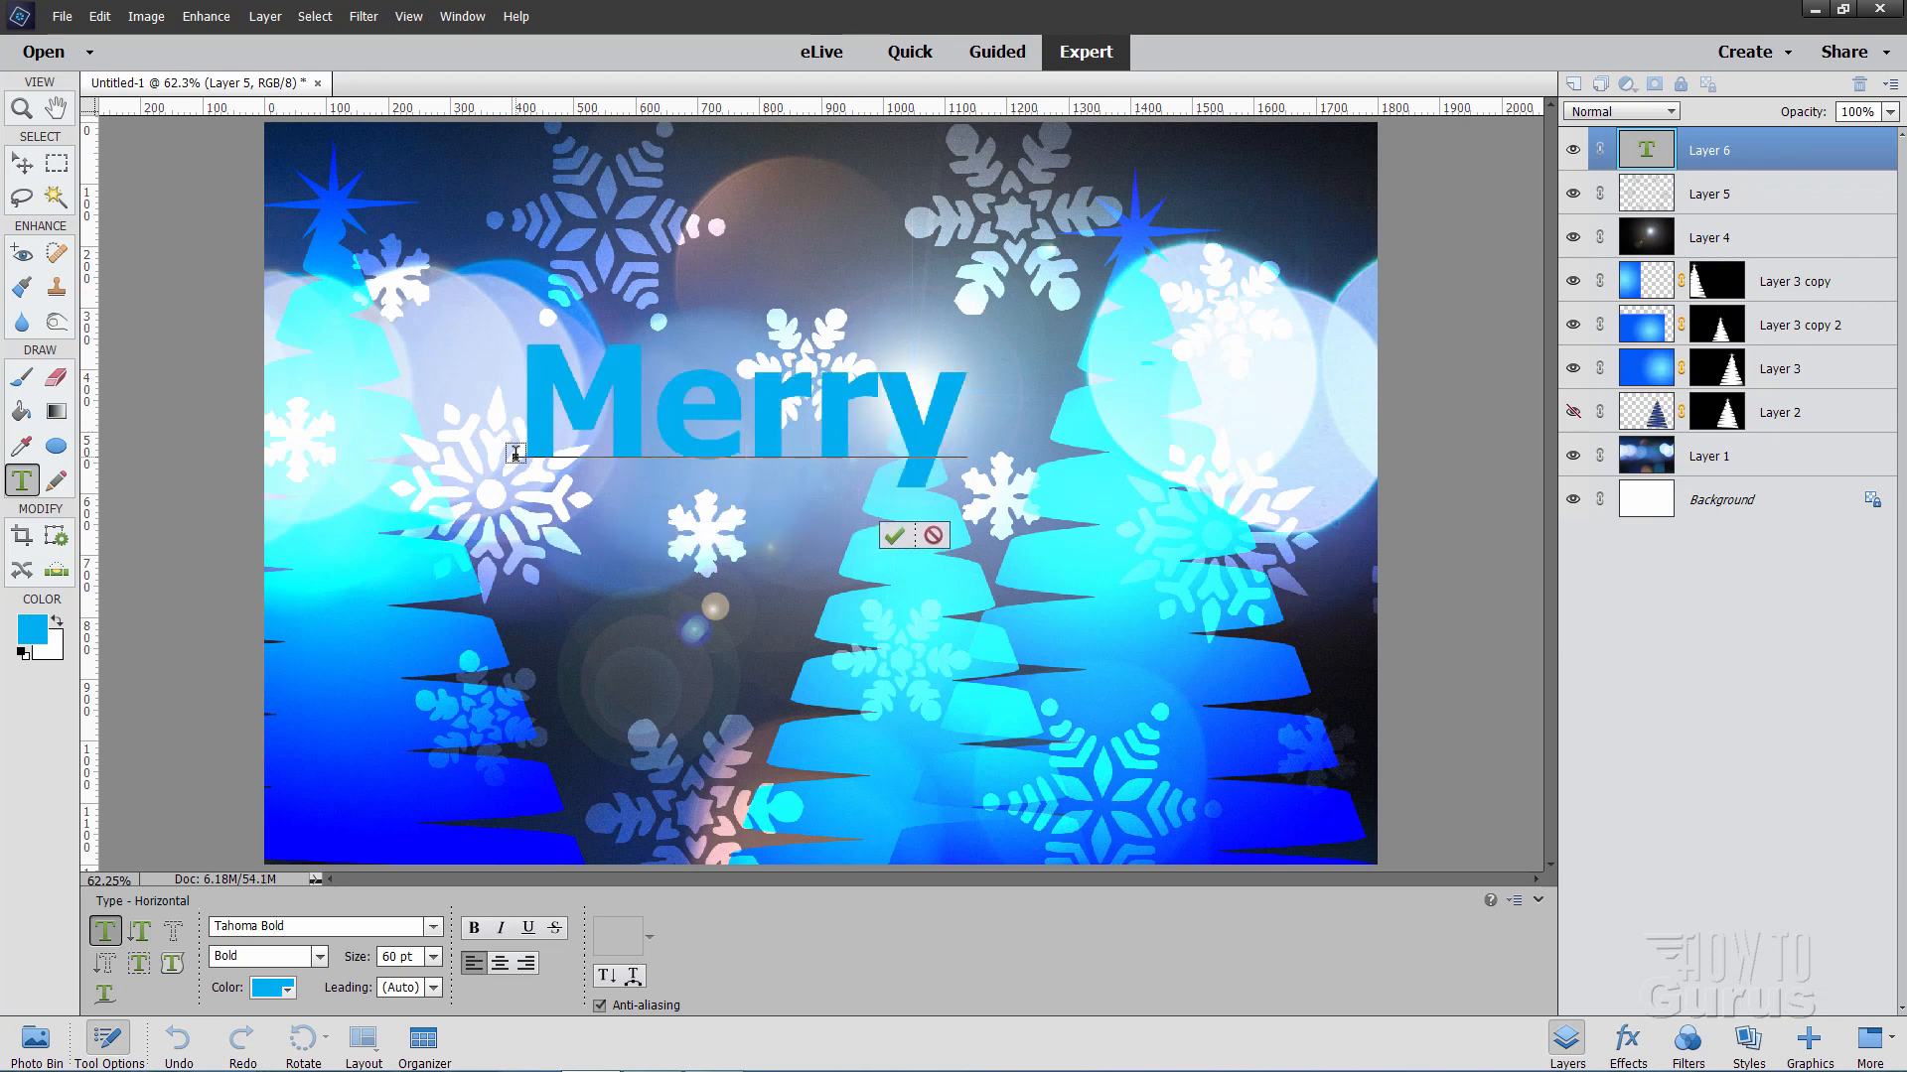
pyautogui.press('Return')
pyautogui.write('Chris')
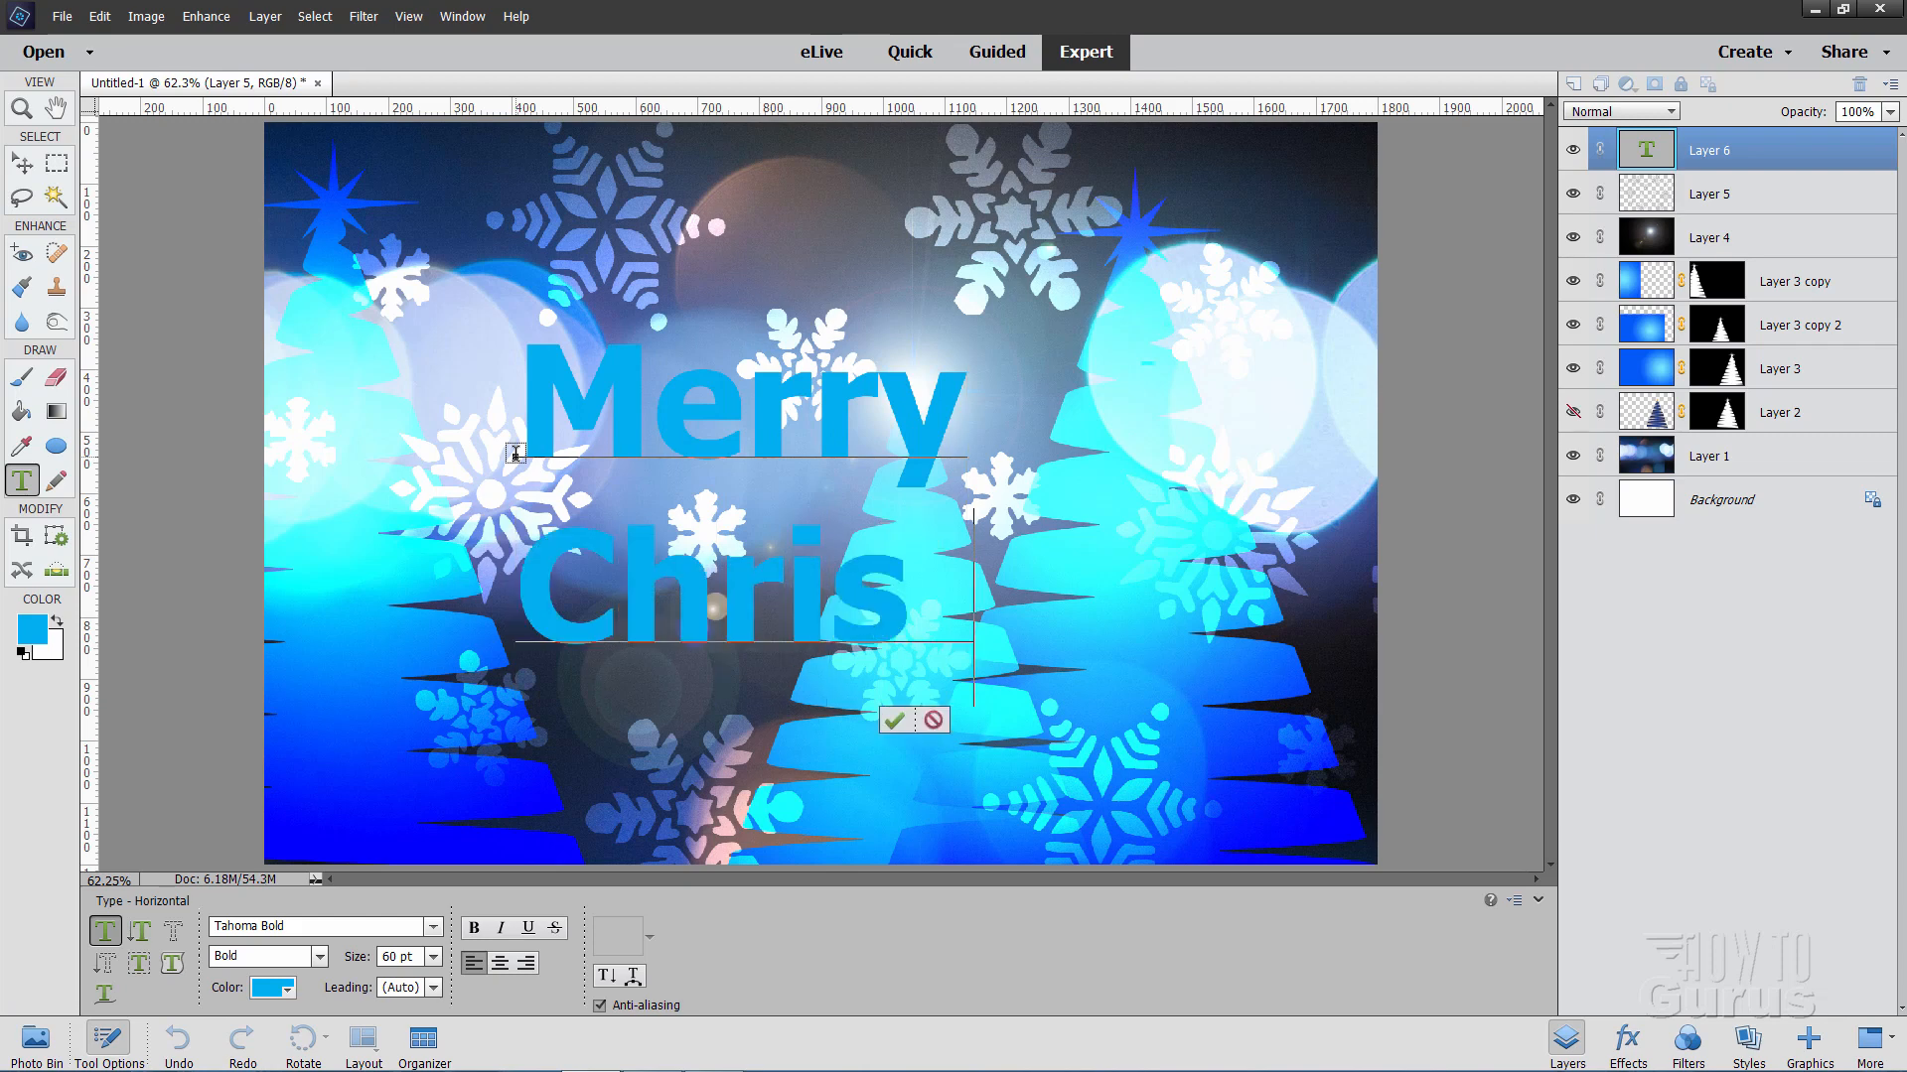
pyautogui.write('tmas')
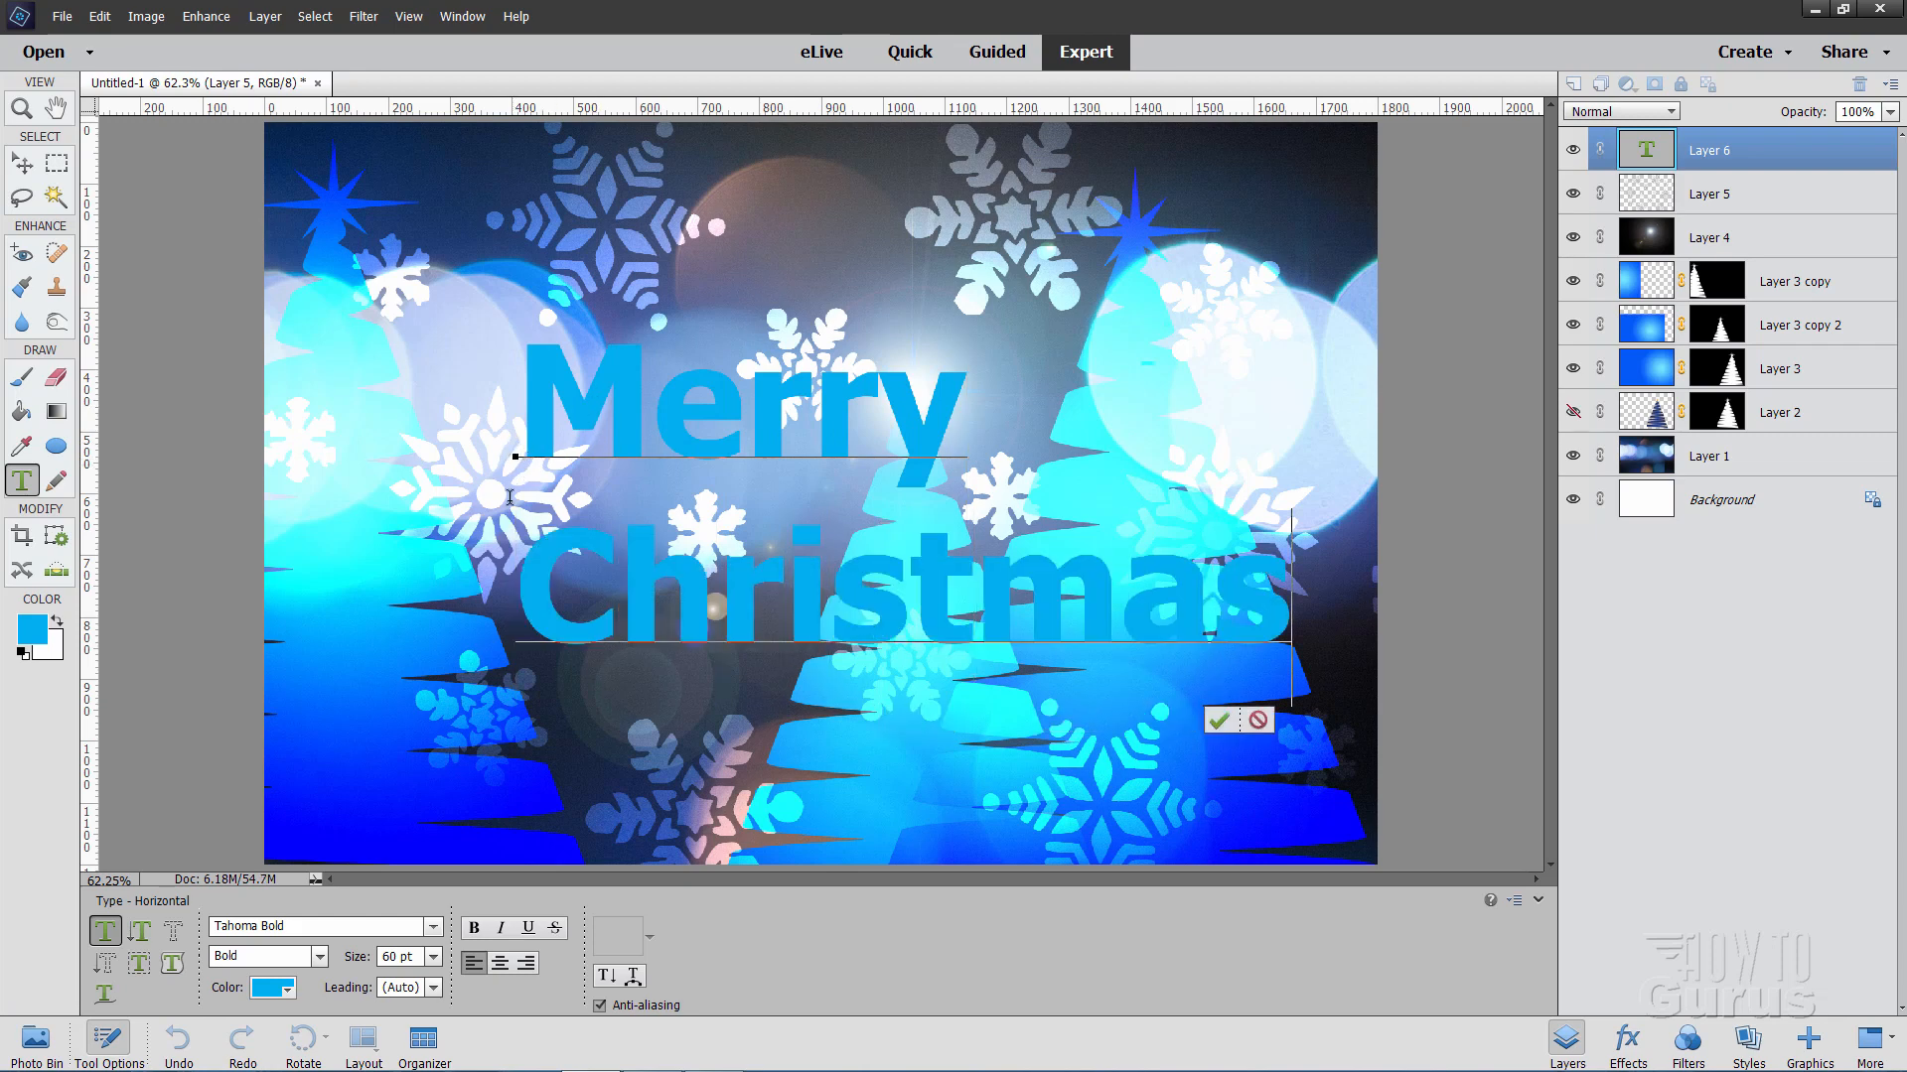
pyautogui.click(528, 568)
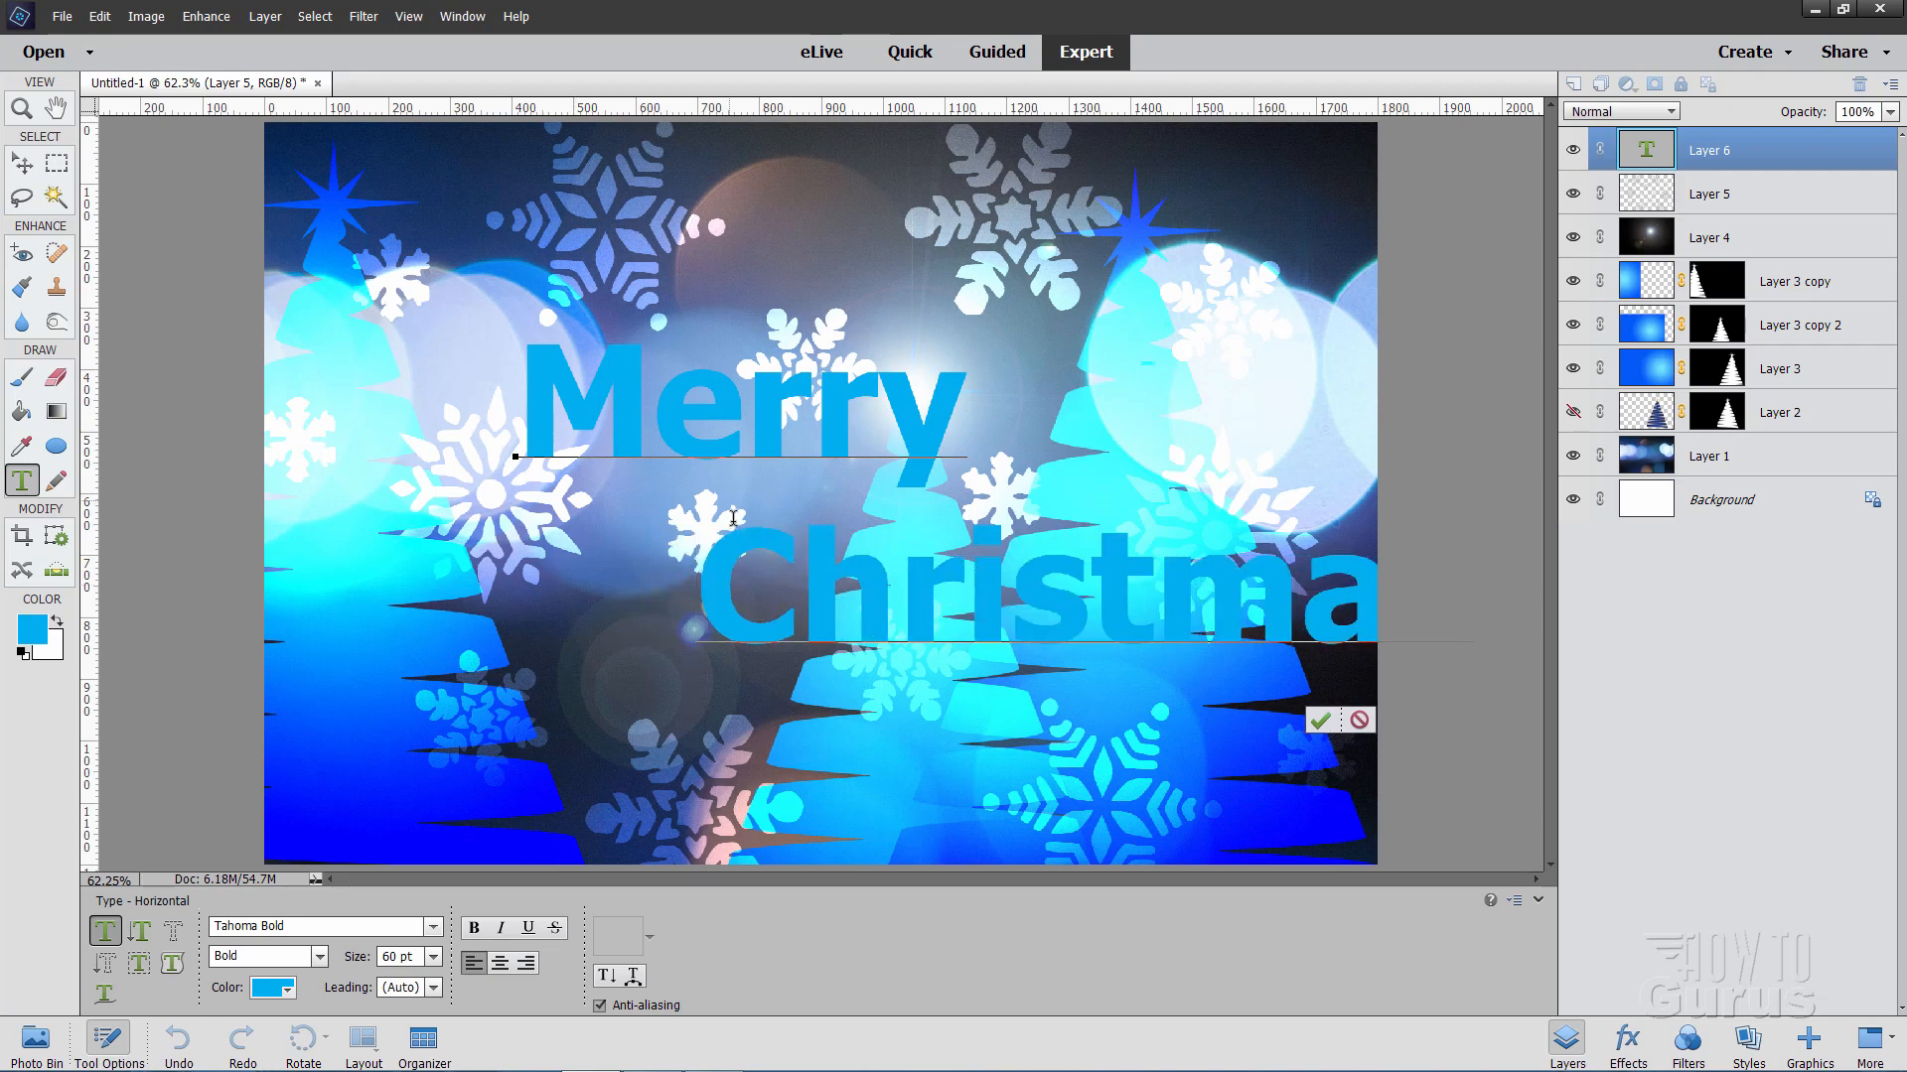
pyautogui.click(1319, 720)
# - Move the greeting down and left so both words fit in the card's lower half, and set its blend mode to Darken
pyautogui.press('v')
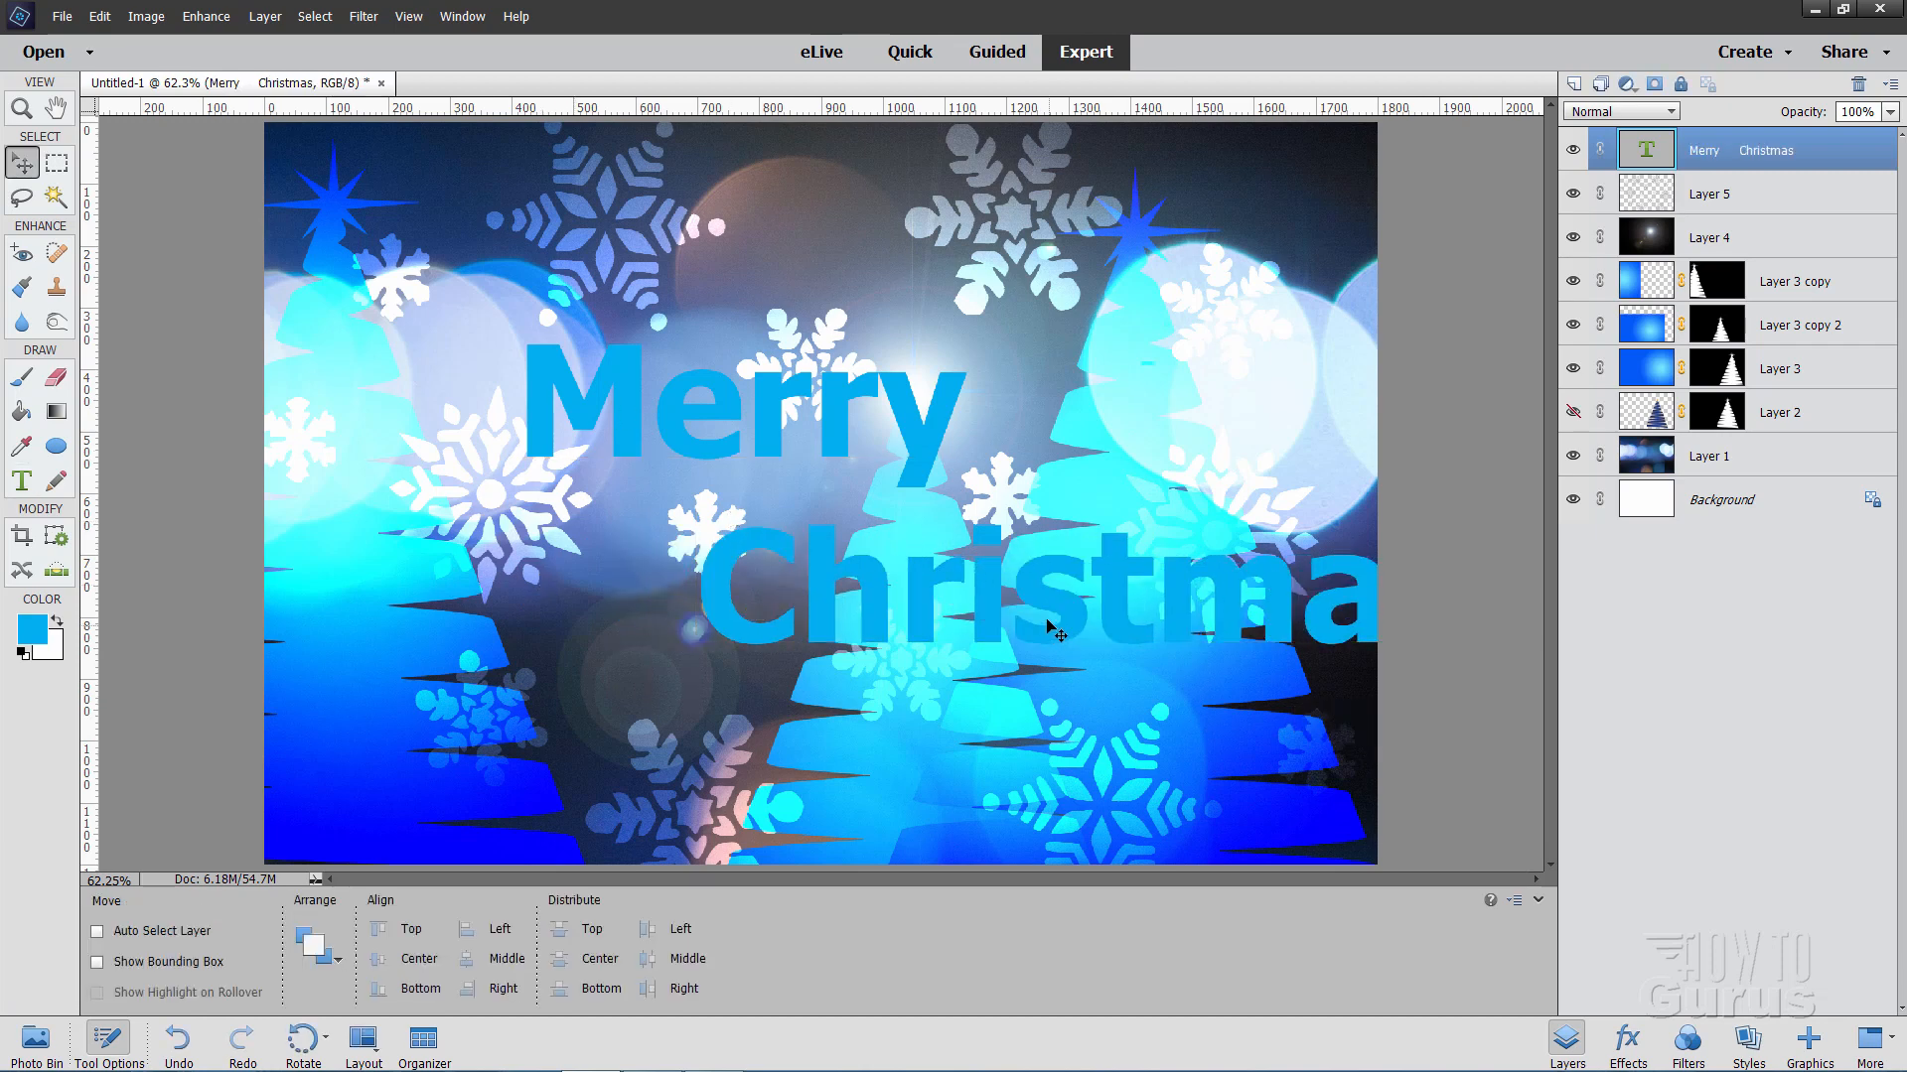
pyautogui.moveTo(1060, 634); pyautogui.dragTo(887, 796)
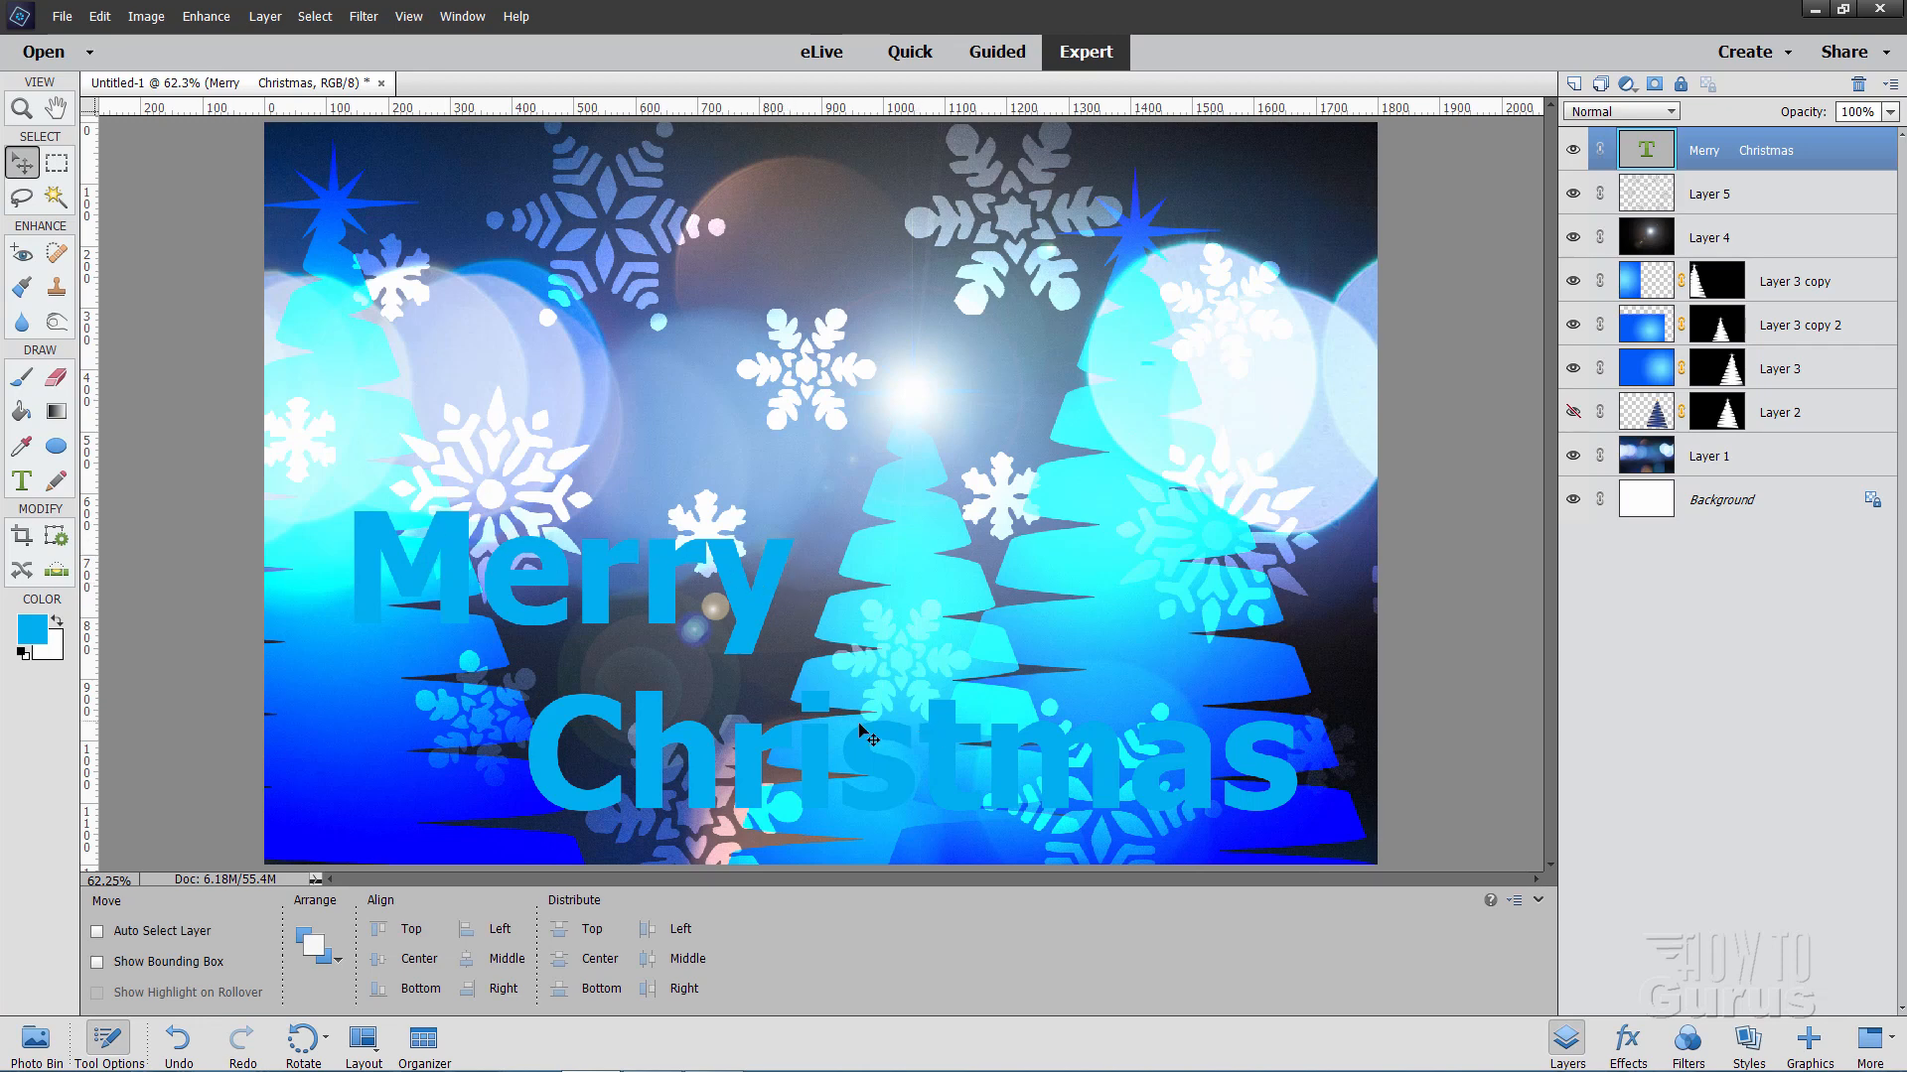
pyautogui.click(1615, 119)
pyautogui.click(1594, 174)
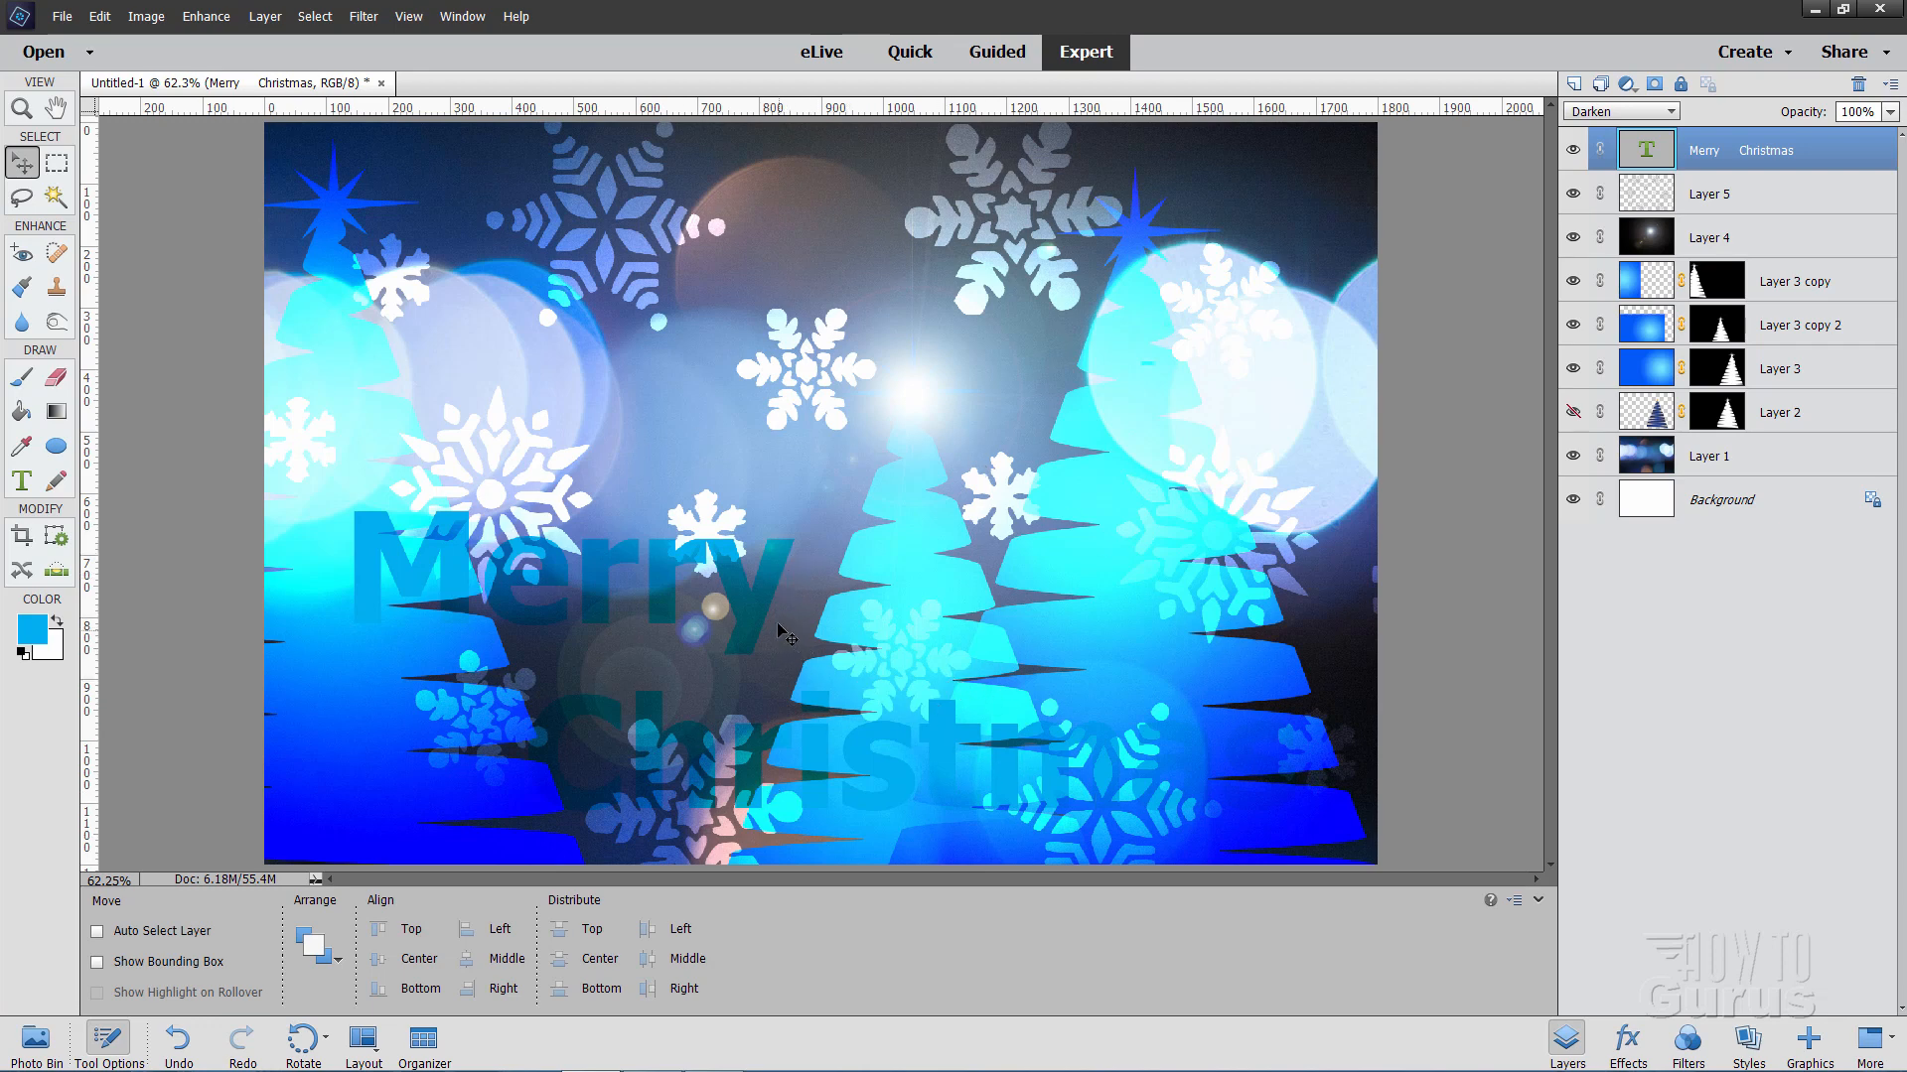
# - Add a stroke layer style with its position set to Outside to the Merry Christmas text
pyautogui.click(261, 18)
pyautogui.moveTo(402, 121)
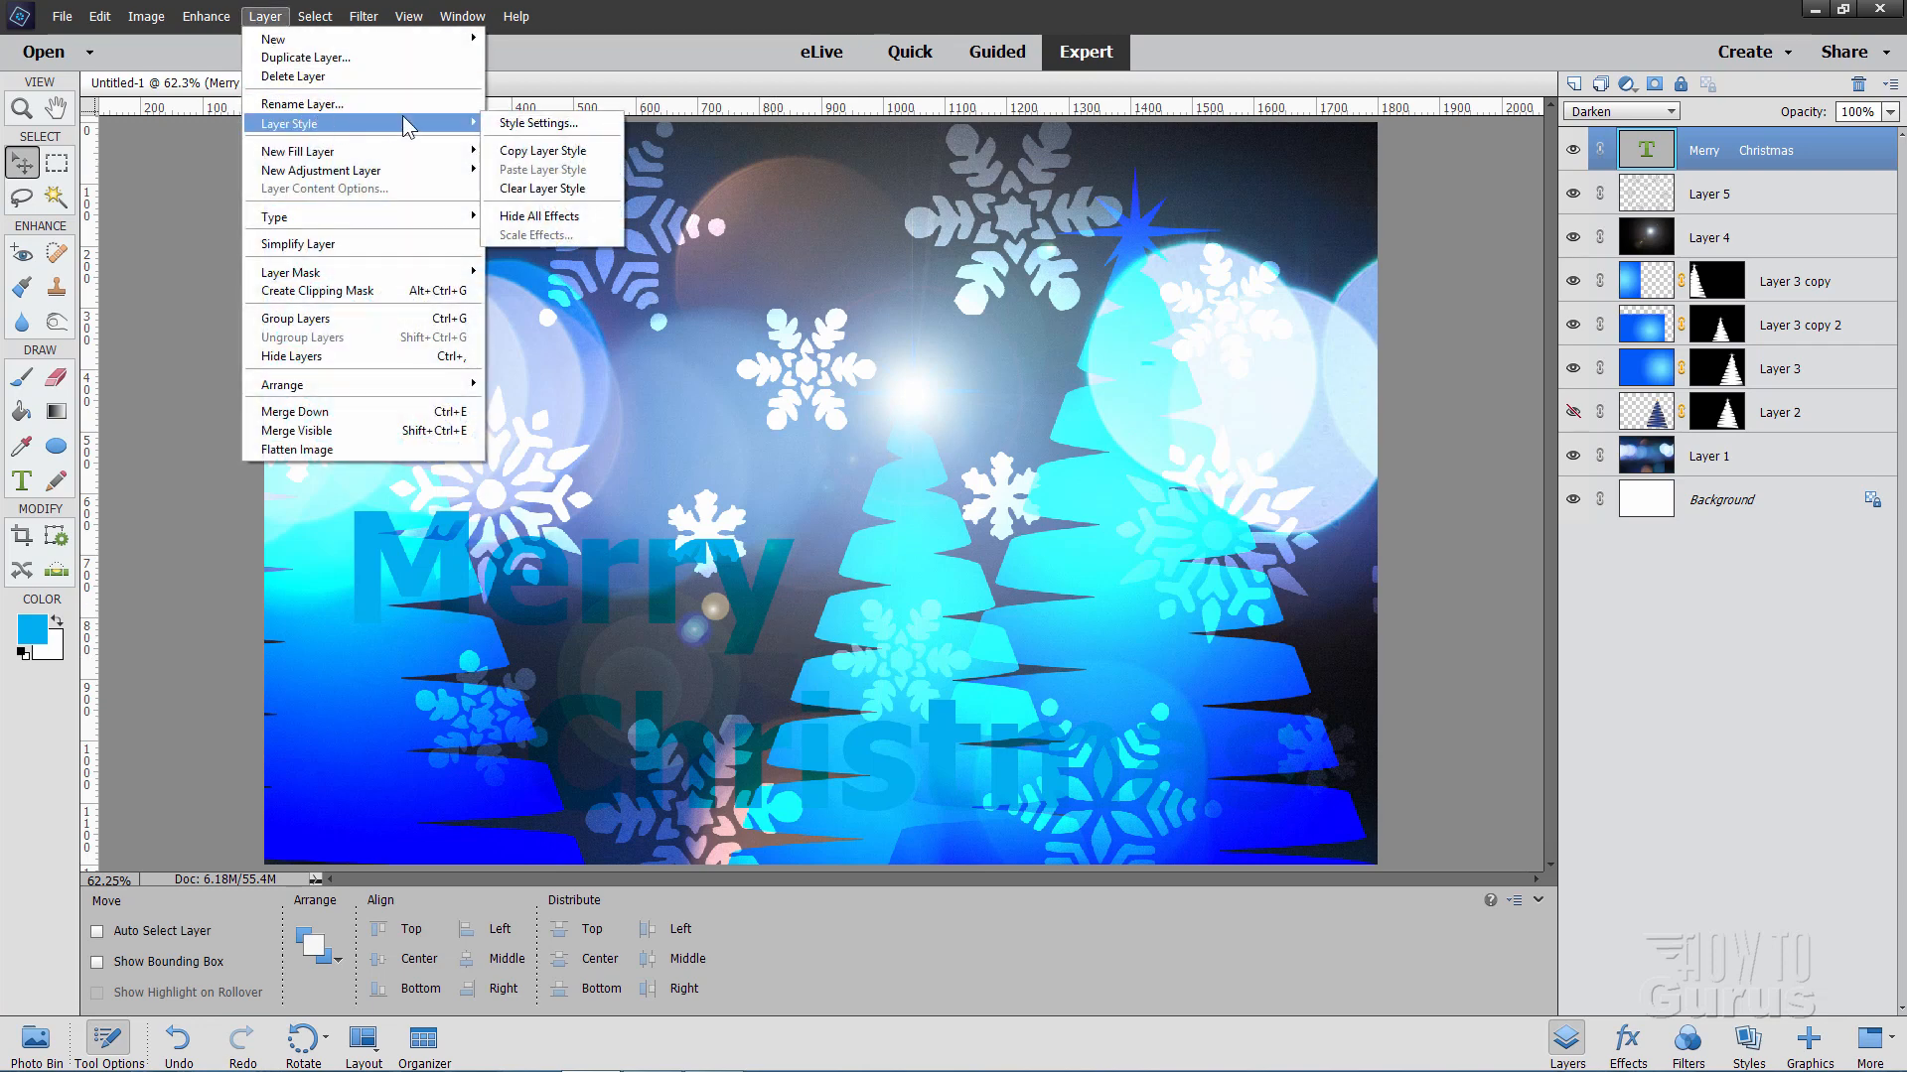
pyautogui.click(492, 120)
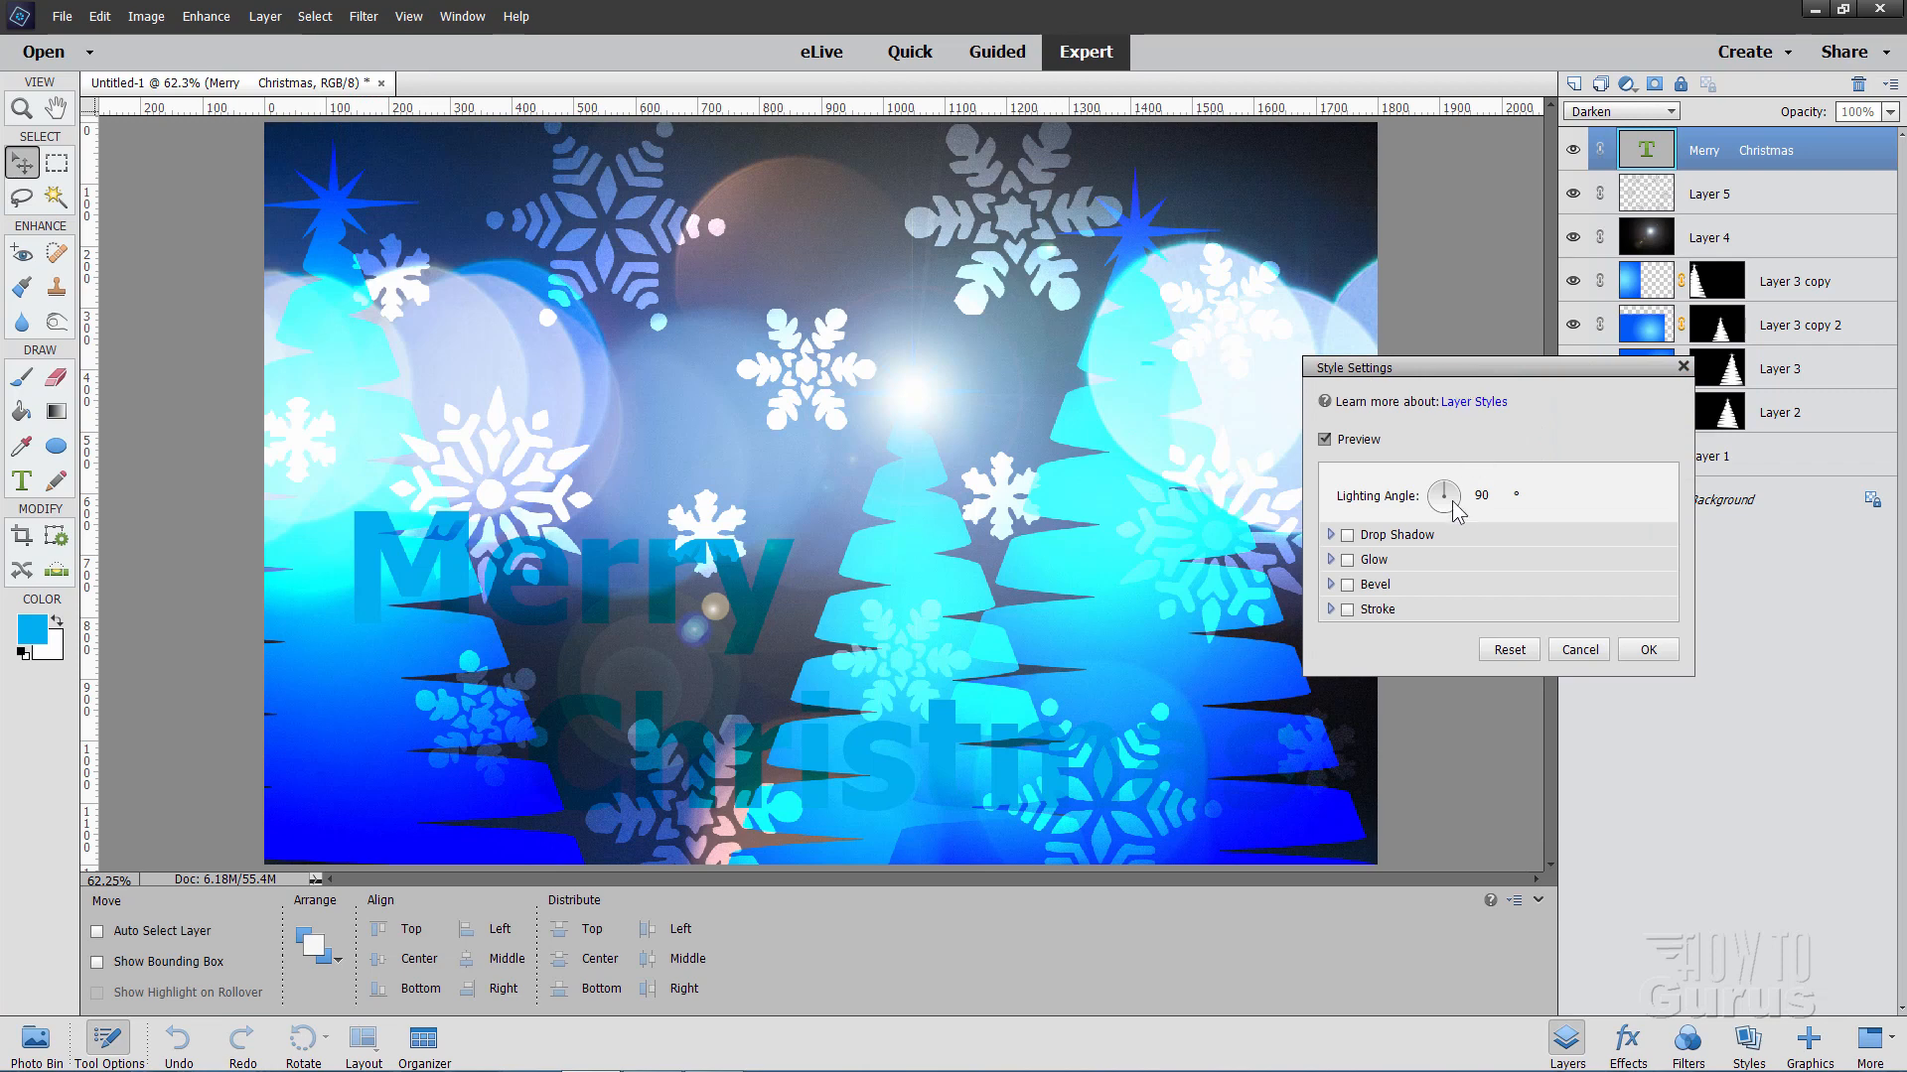
pyautogui.click(1396, 610)
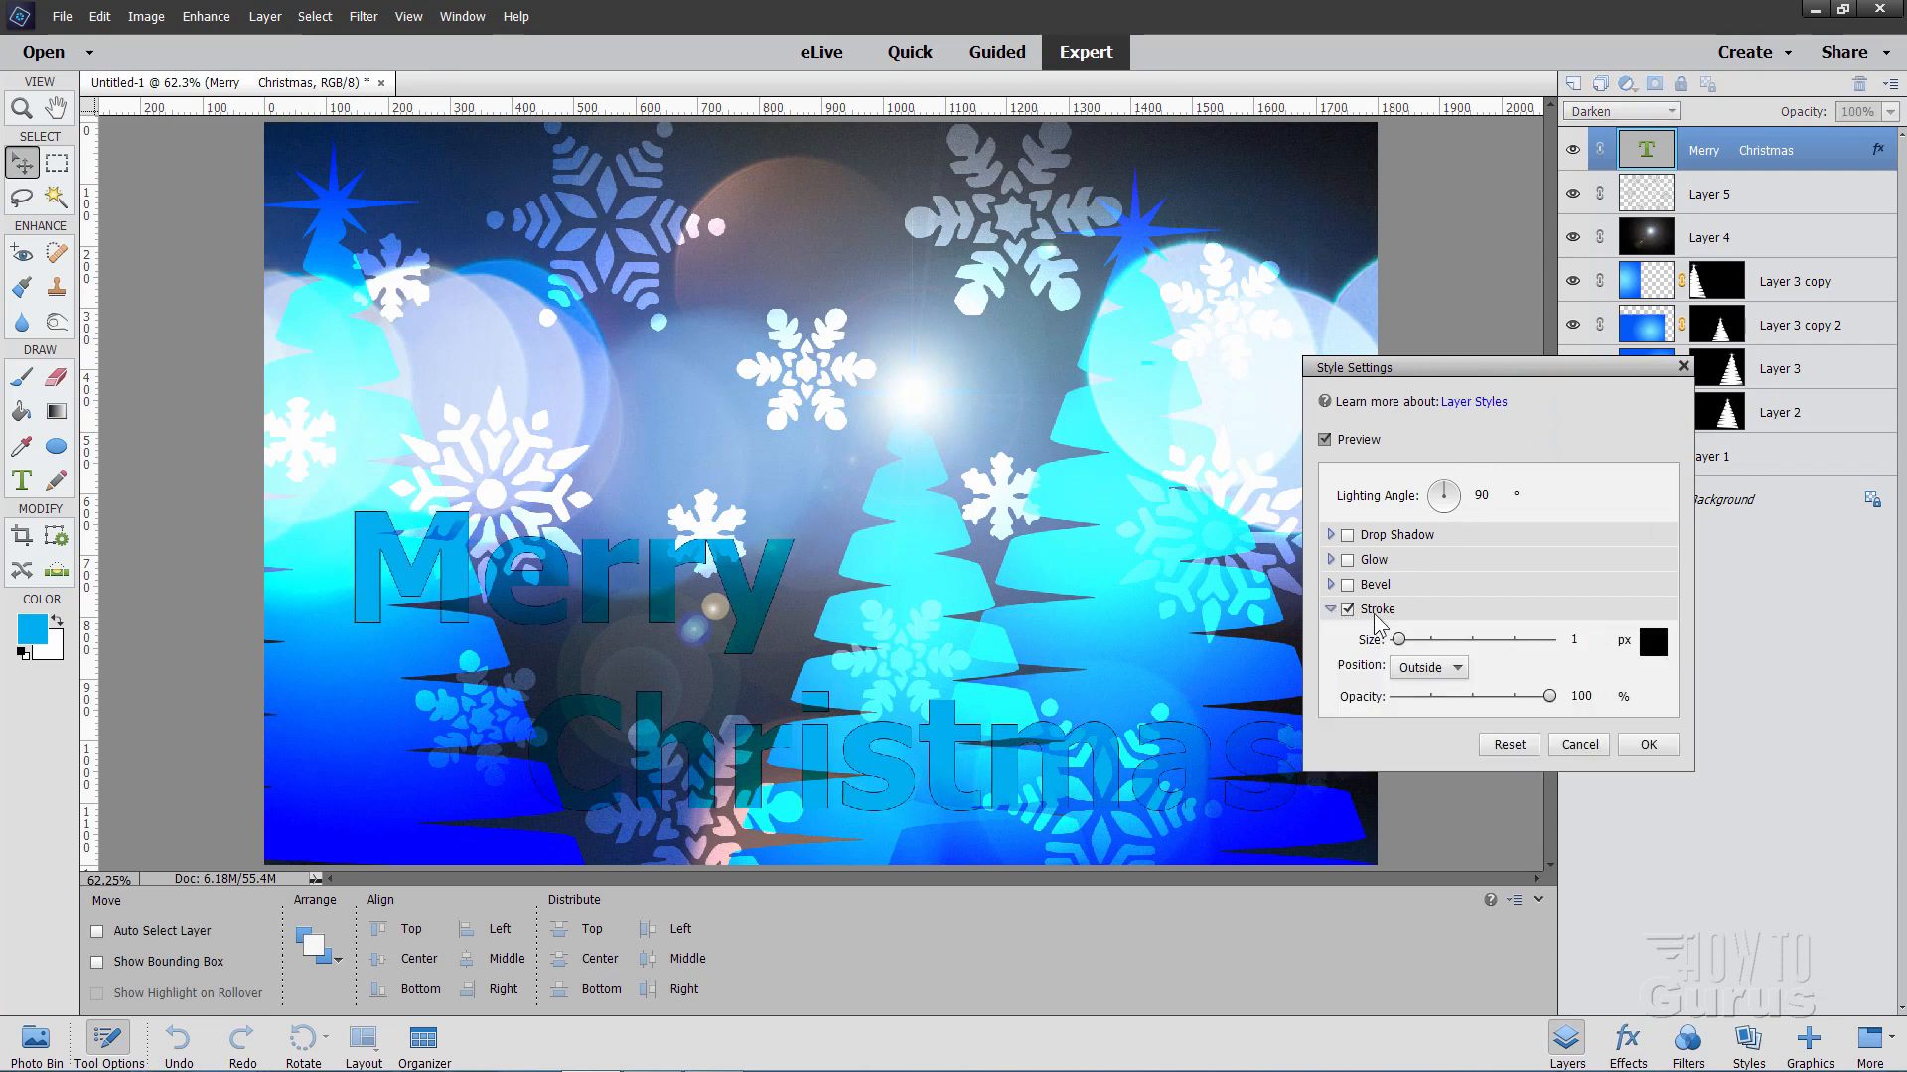
pyautogui.click(1456, 669)
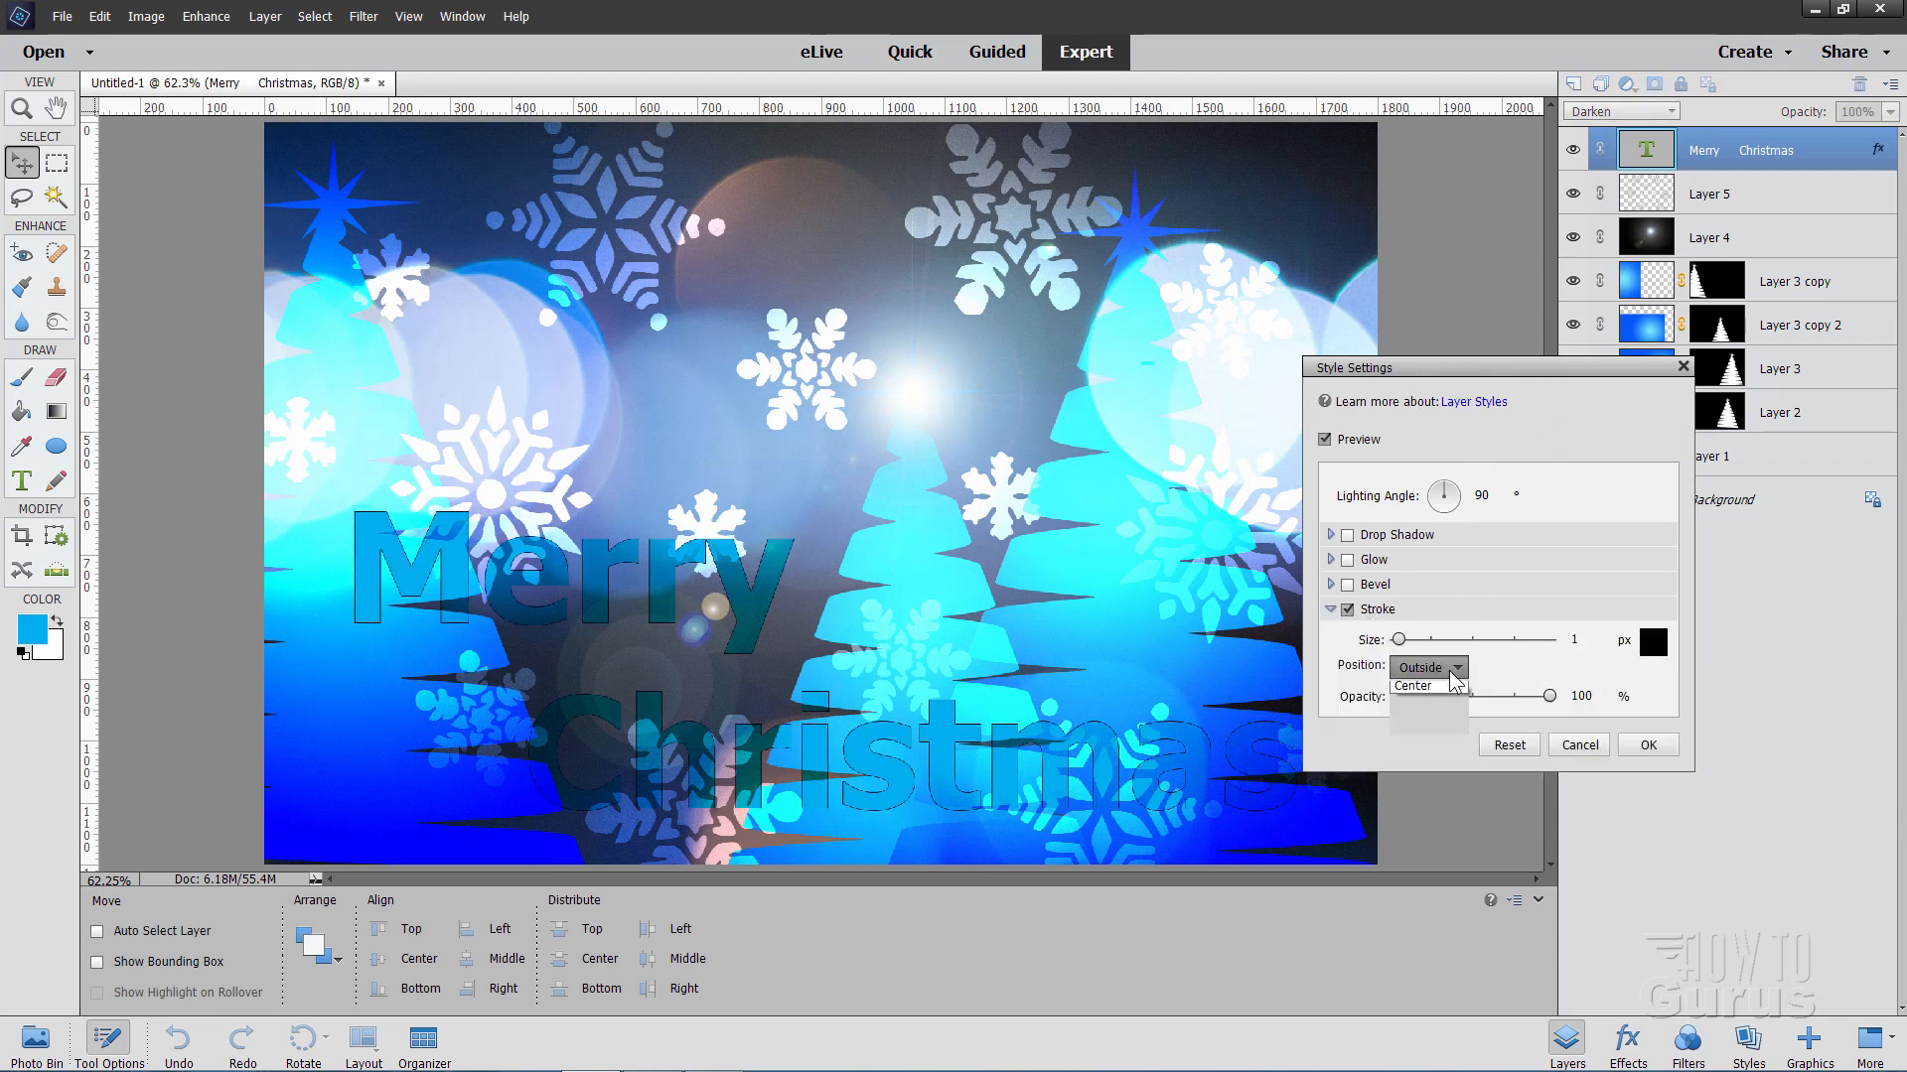
pyautogui.click(1438, 691)
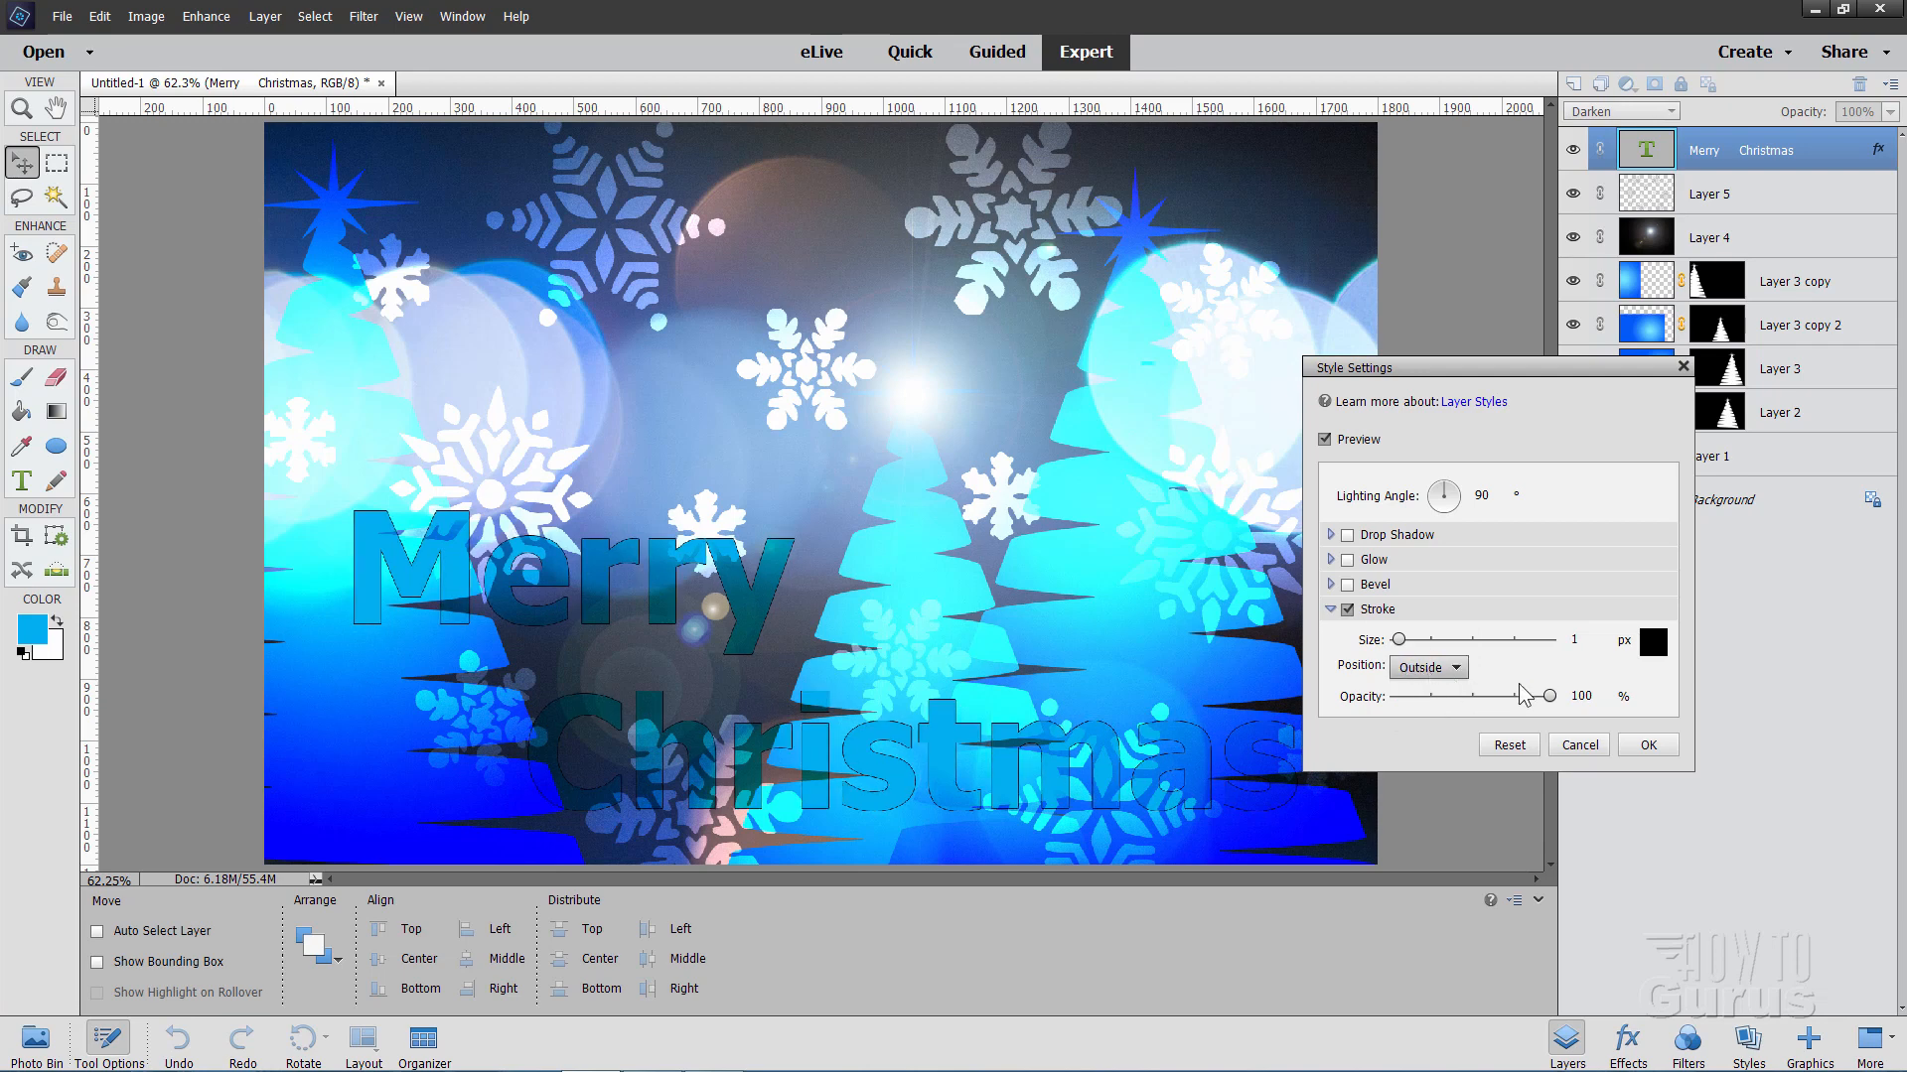
# - Make the text's stroke white and set its size to 8 px
pyautogui.click(1652, 646)
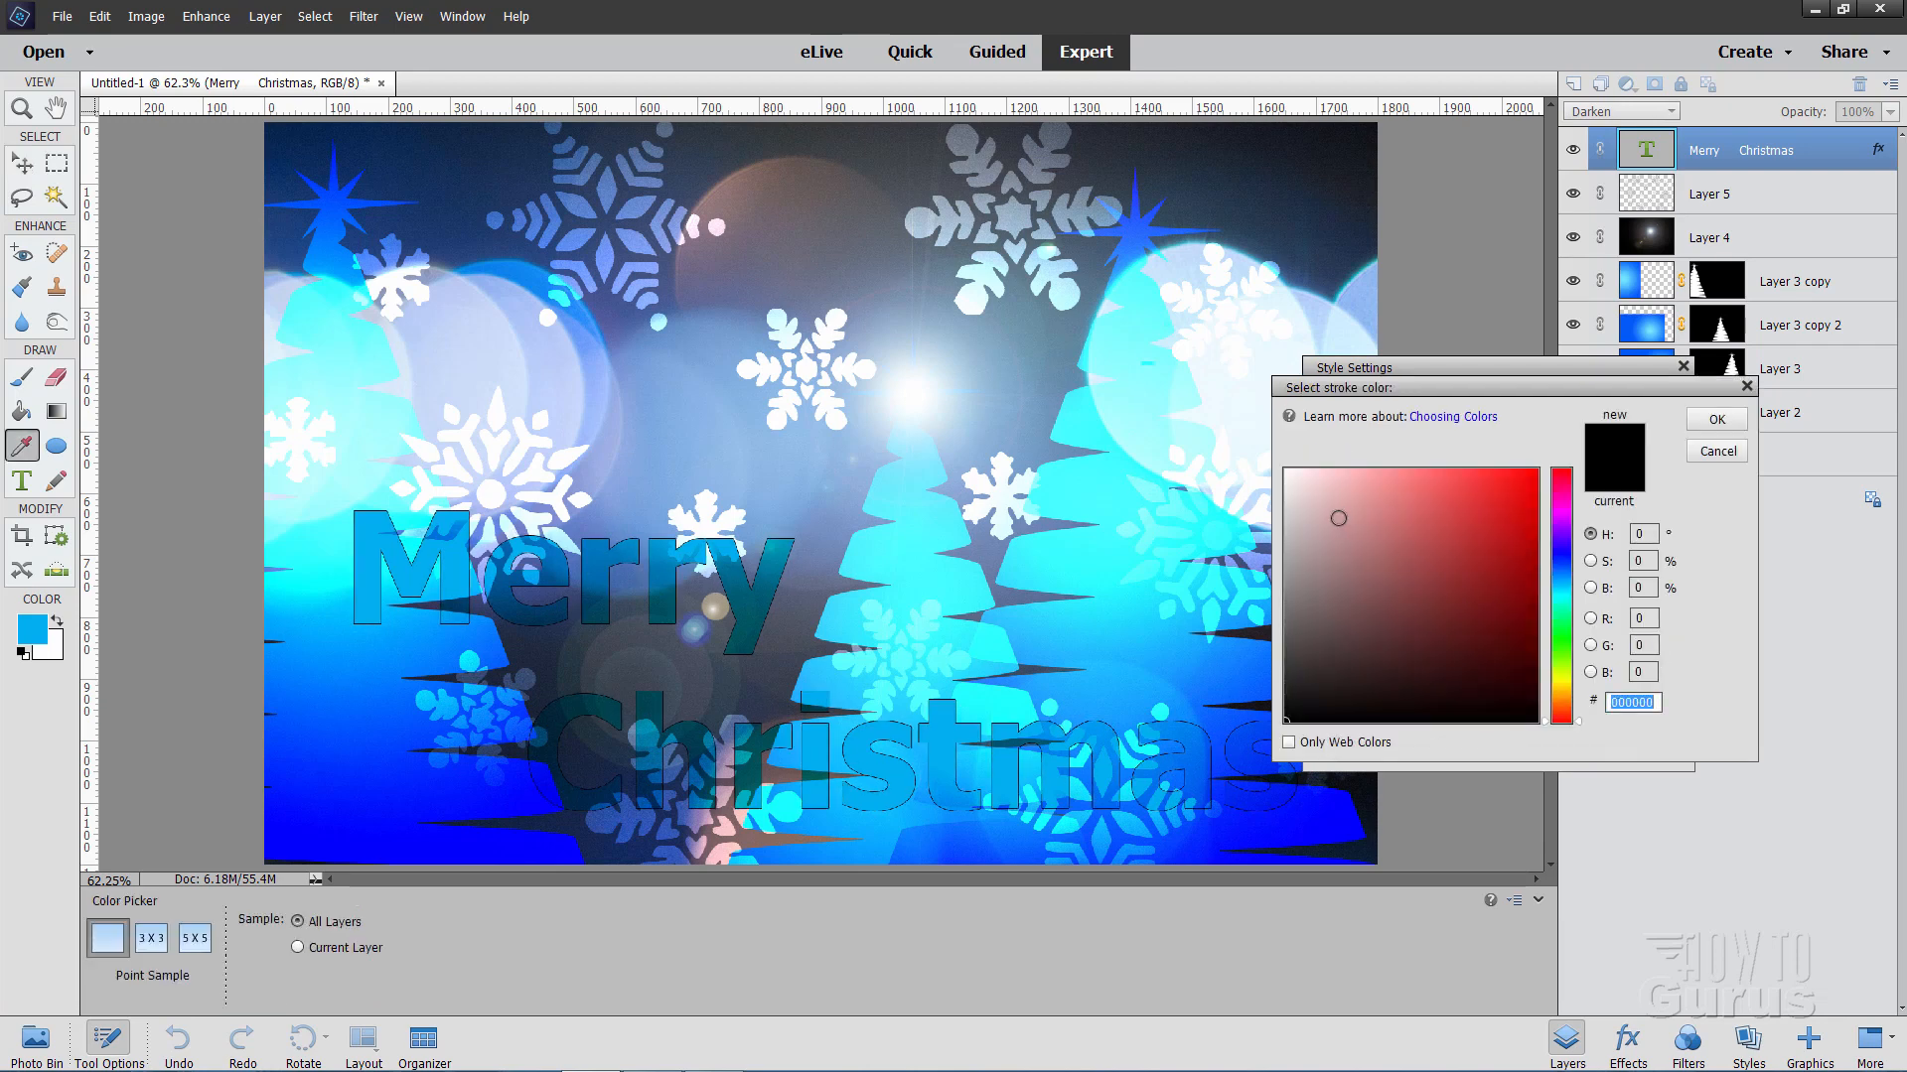
pyautogui.moveTo(1332, 514); pyautogui.dragTo(1287, 471)
pyautogui.click(1716, 420)
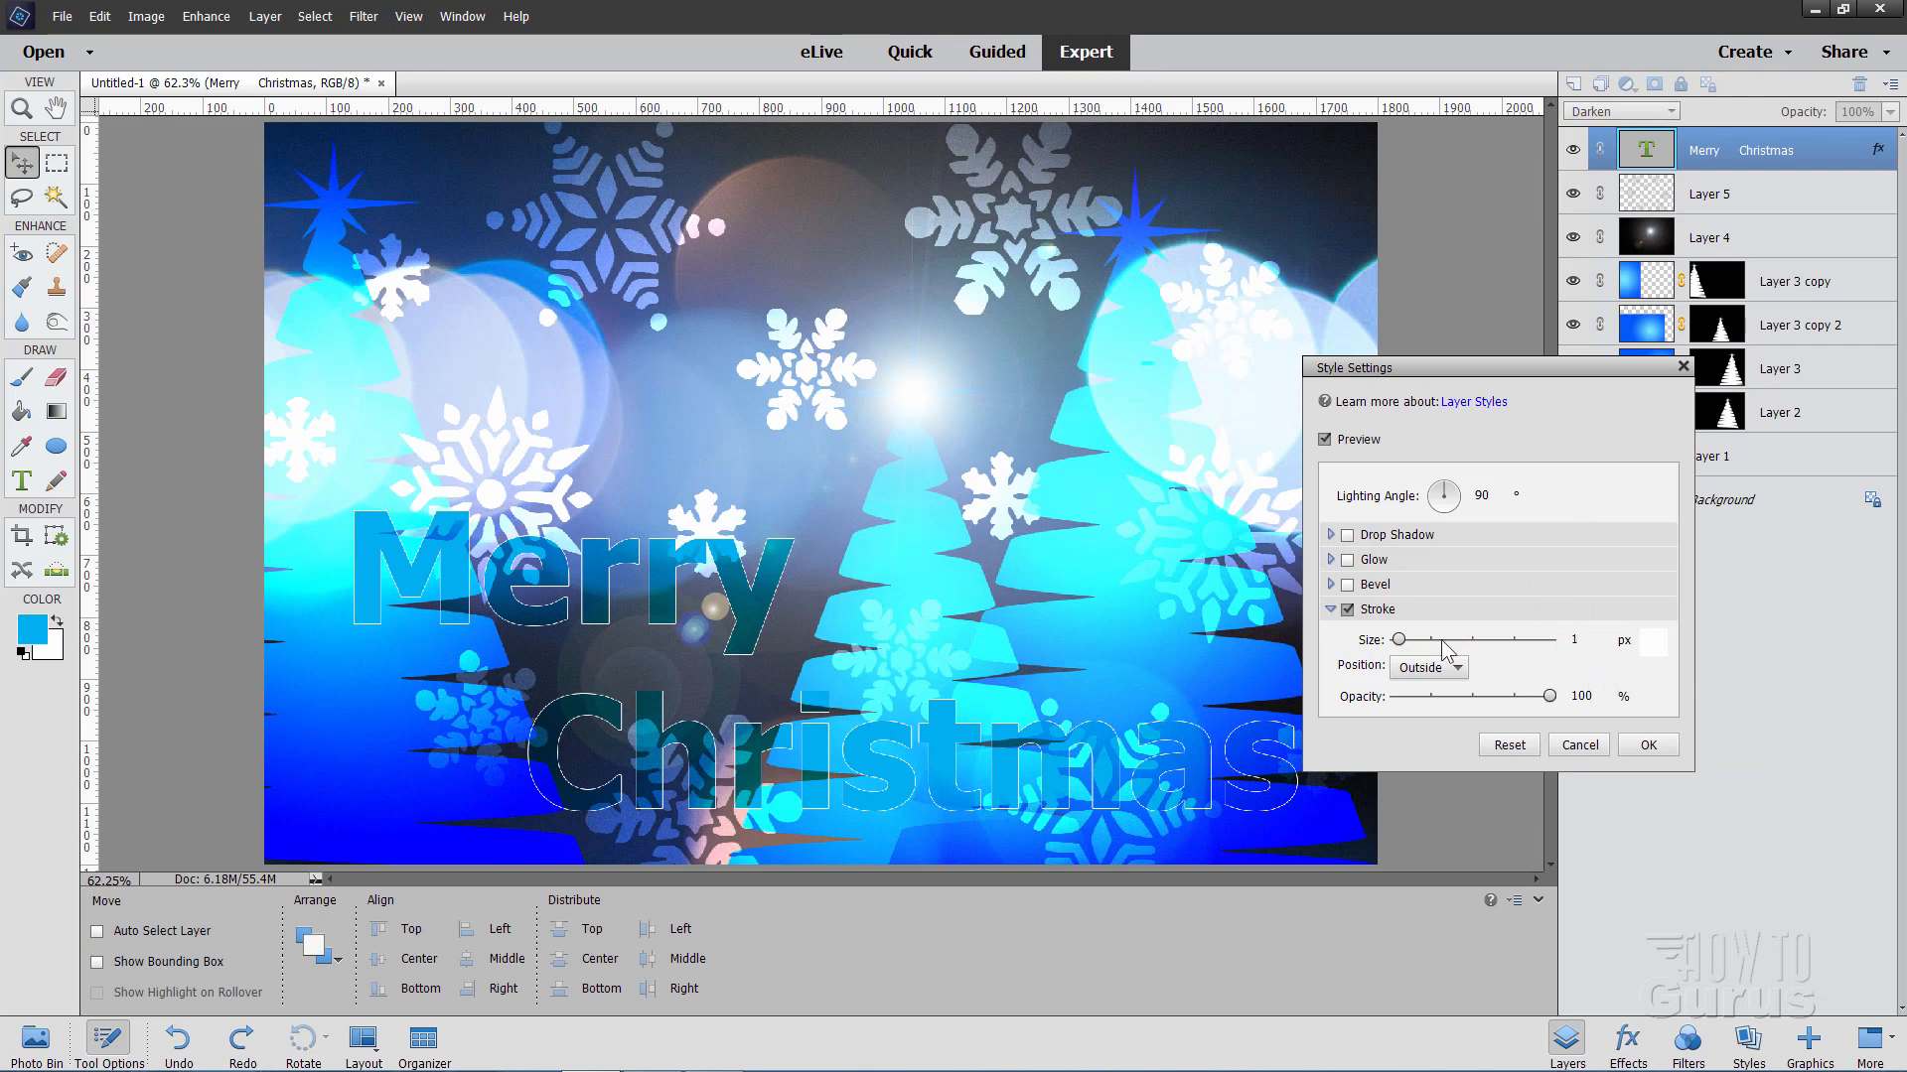
pyautogui.moveTo(1583, 638); pyautogui.dragTo(1554, 641)
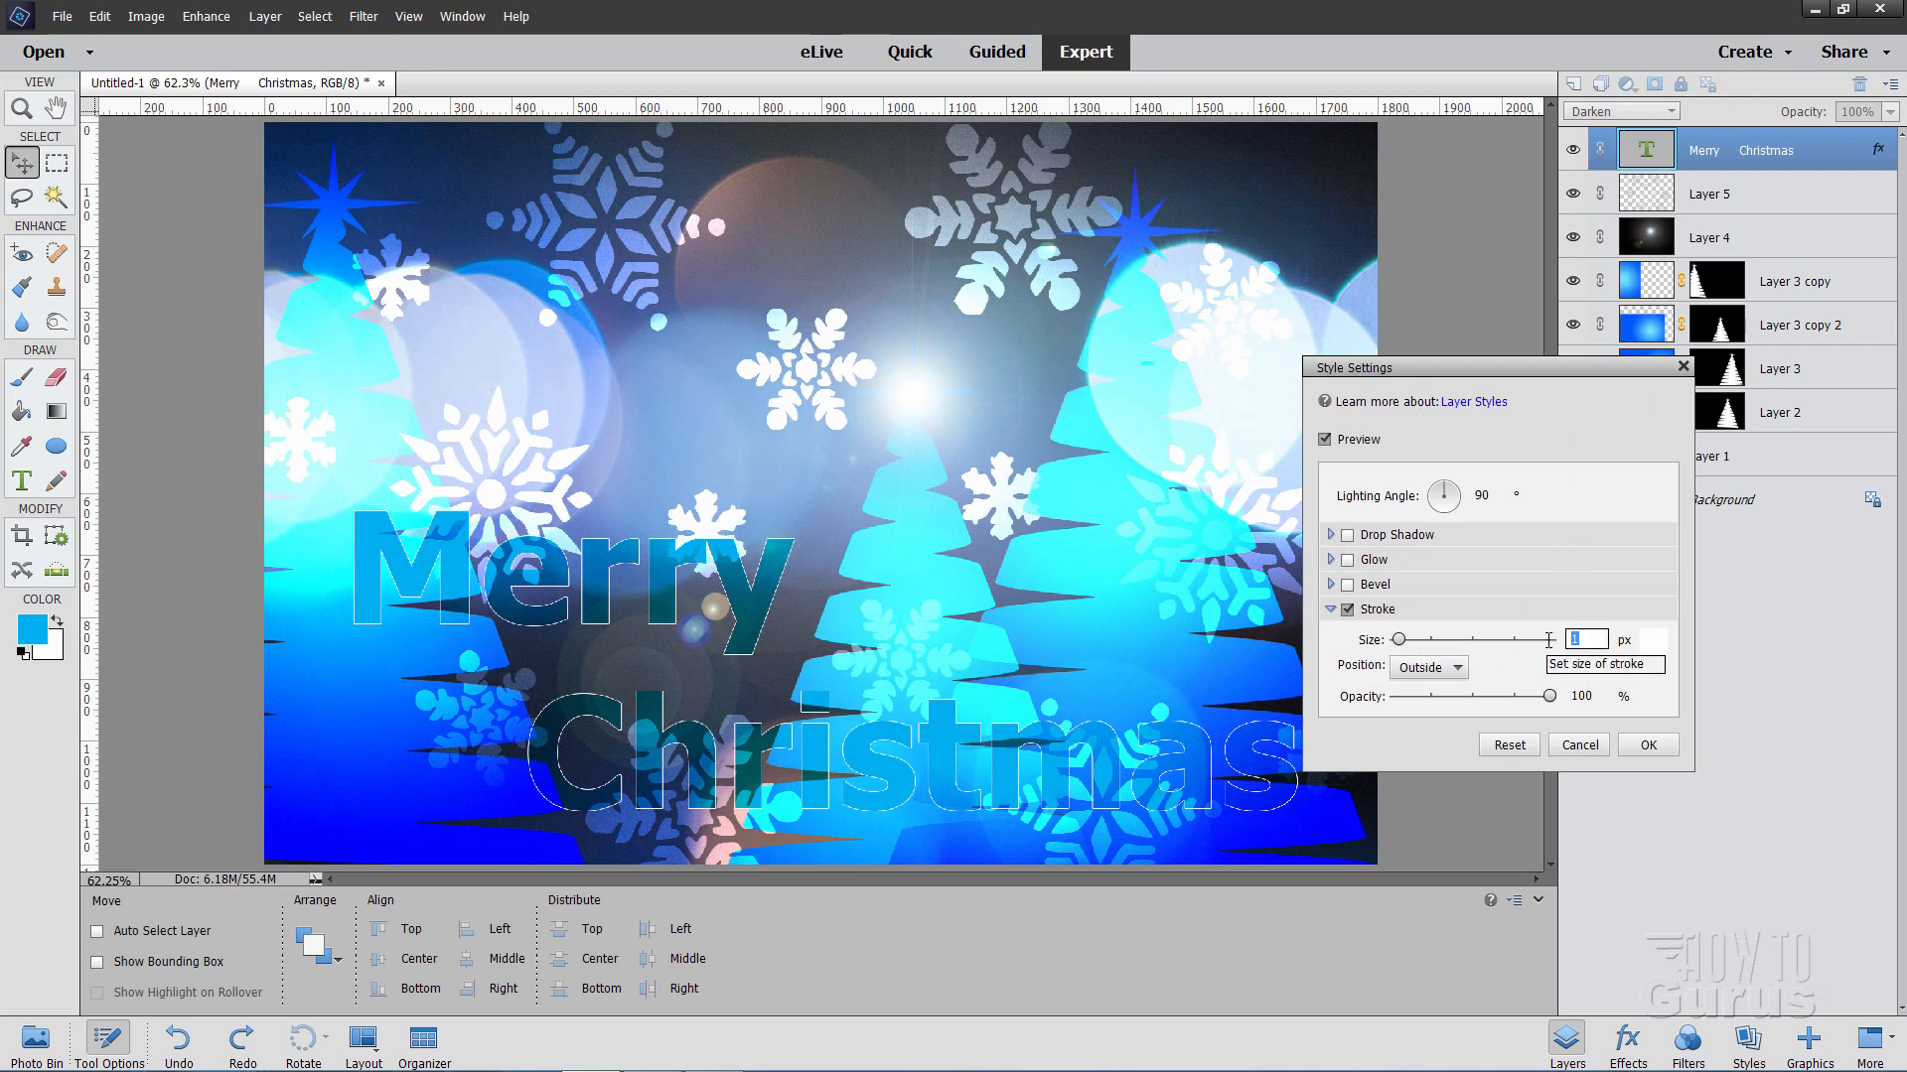
pyautogui.write('8')
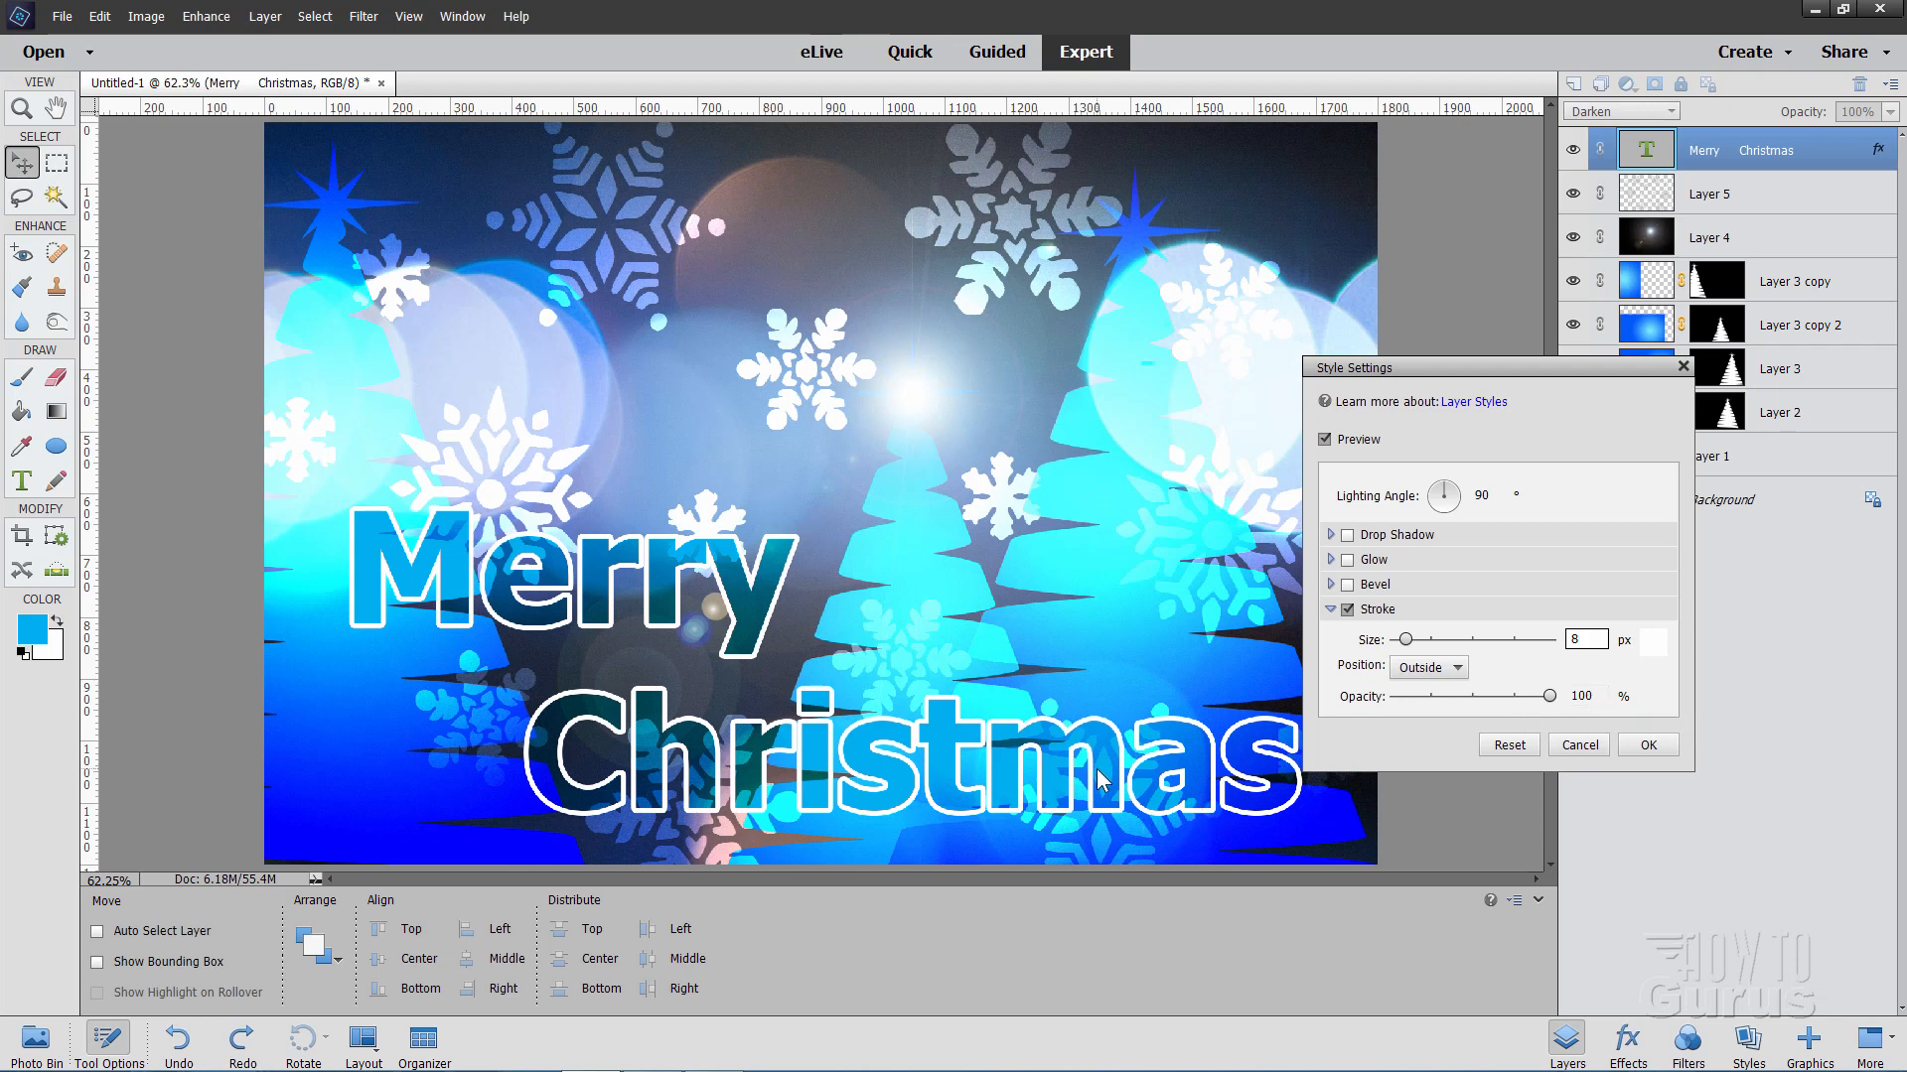
# - Add a drop shadow to the text with a 130° lighting angle, a distance of 29 px and 100% opacity
pyautogui.click(1348, 535)
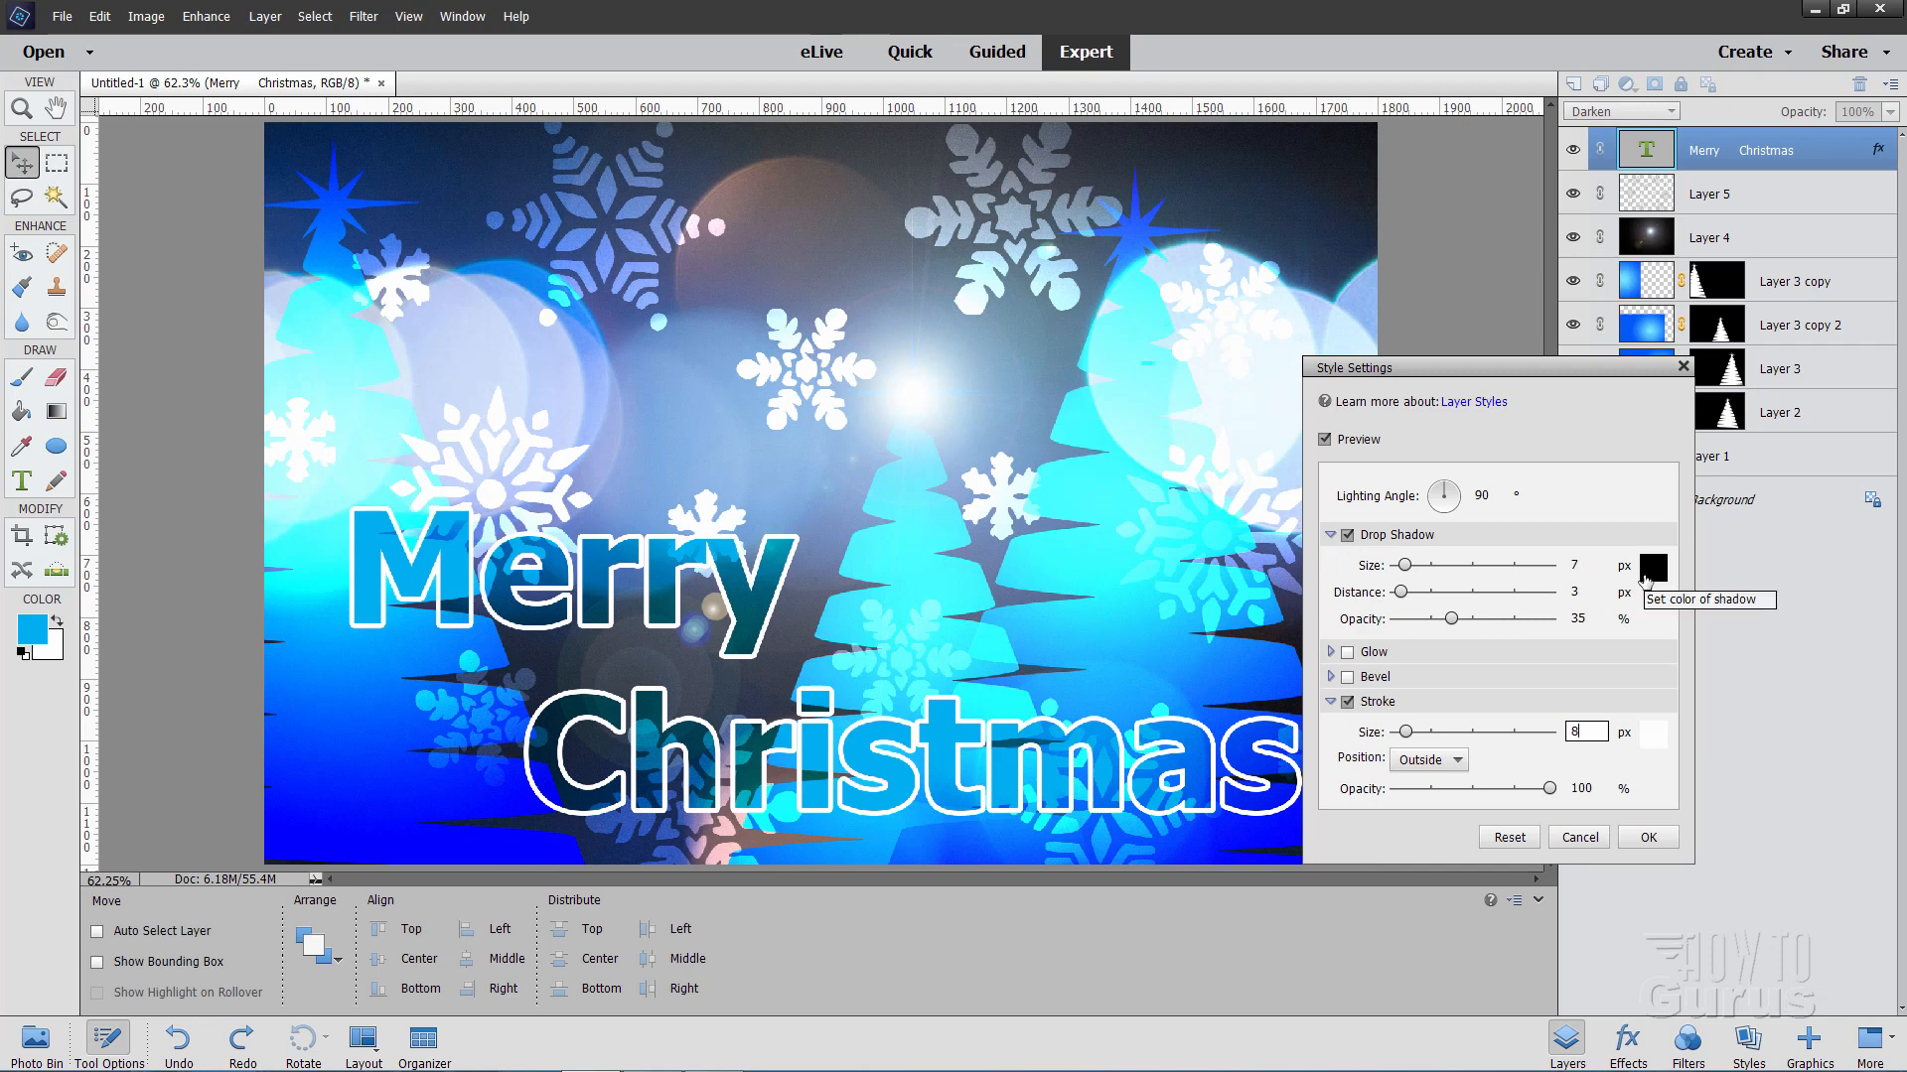
pyautogui.click(1436, 485)
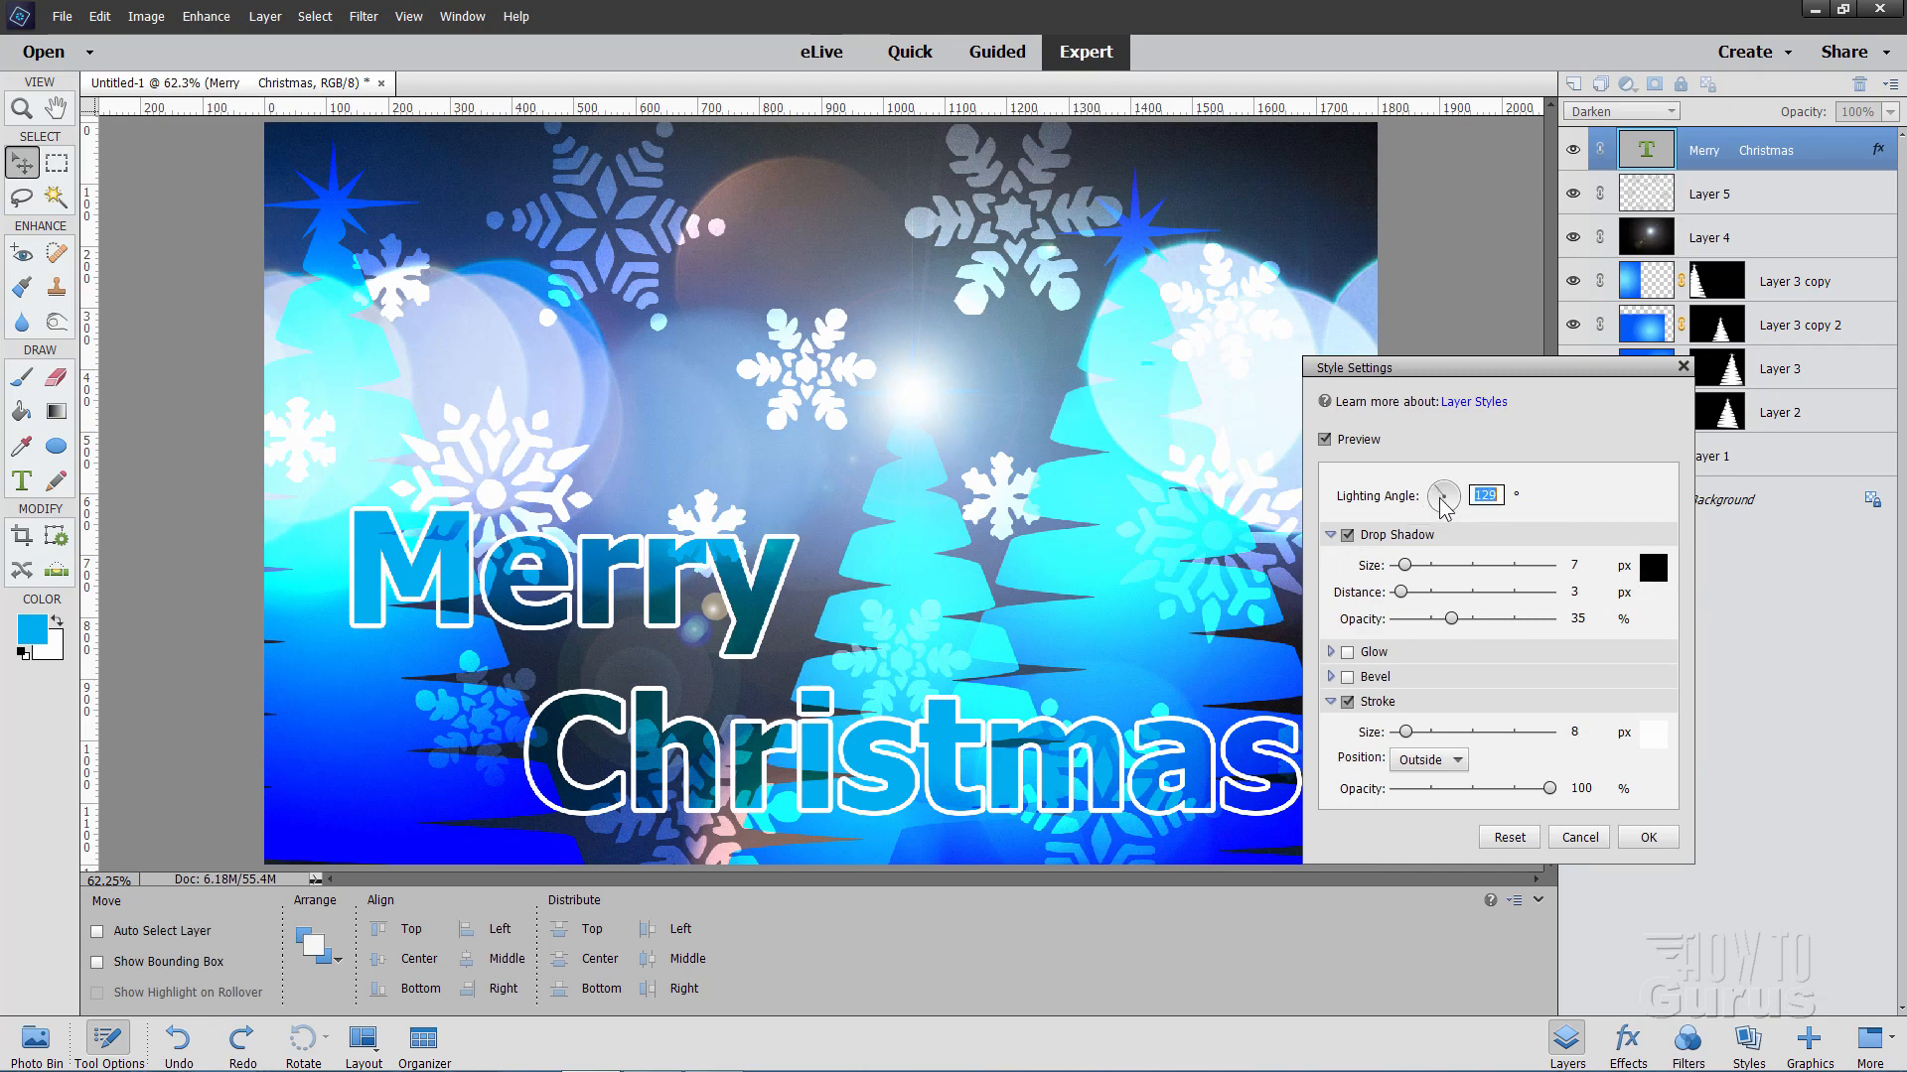
pyautogui.write('130')
pyautogui.moveTo(1401, 592); pyautogui.dragTo(1615, 626)
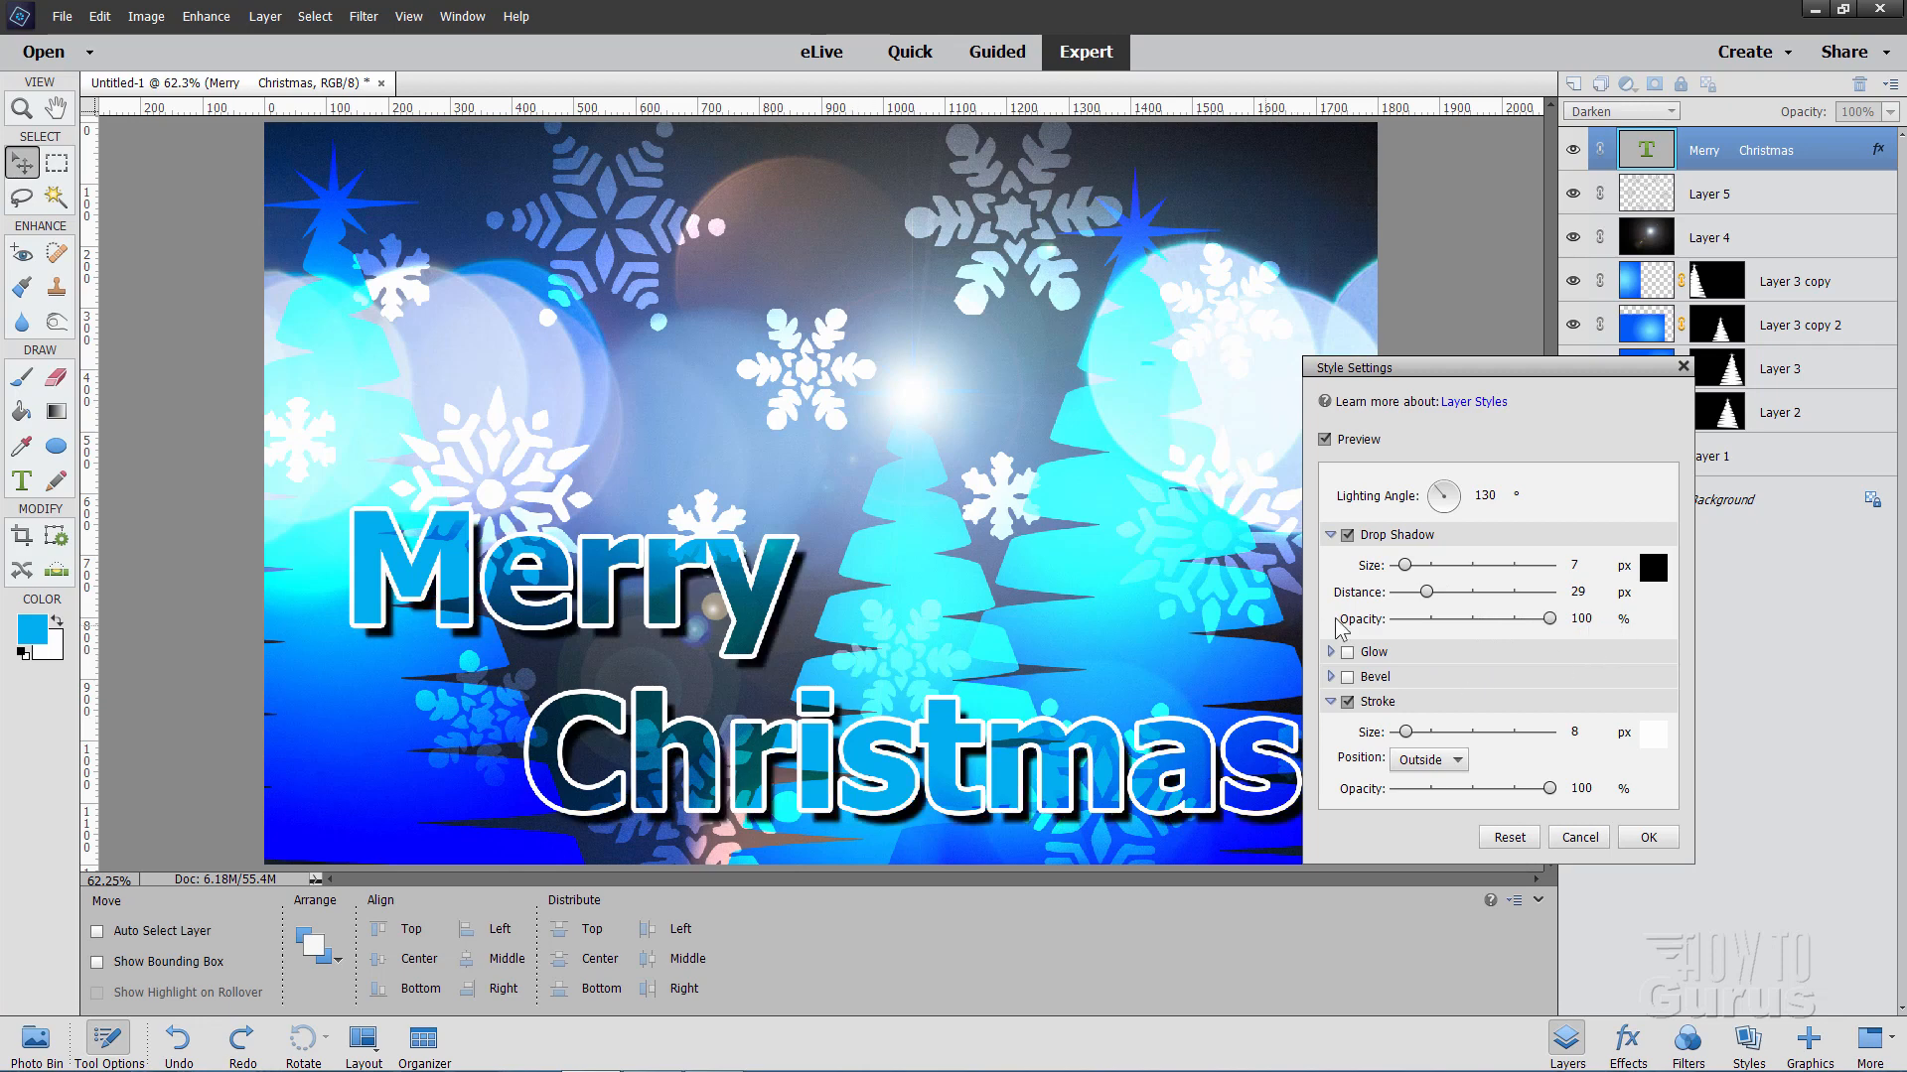
# - Try a longer drop shadow distance of 42 px and a hard-edged shadow size of 0 px
pyautogui.moveTo(1426, 593); pyautogui.dragTo(1444, 608)
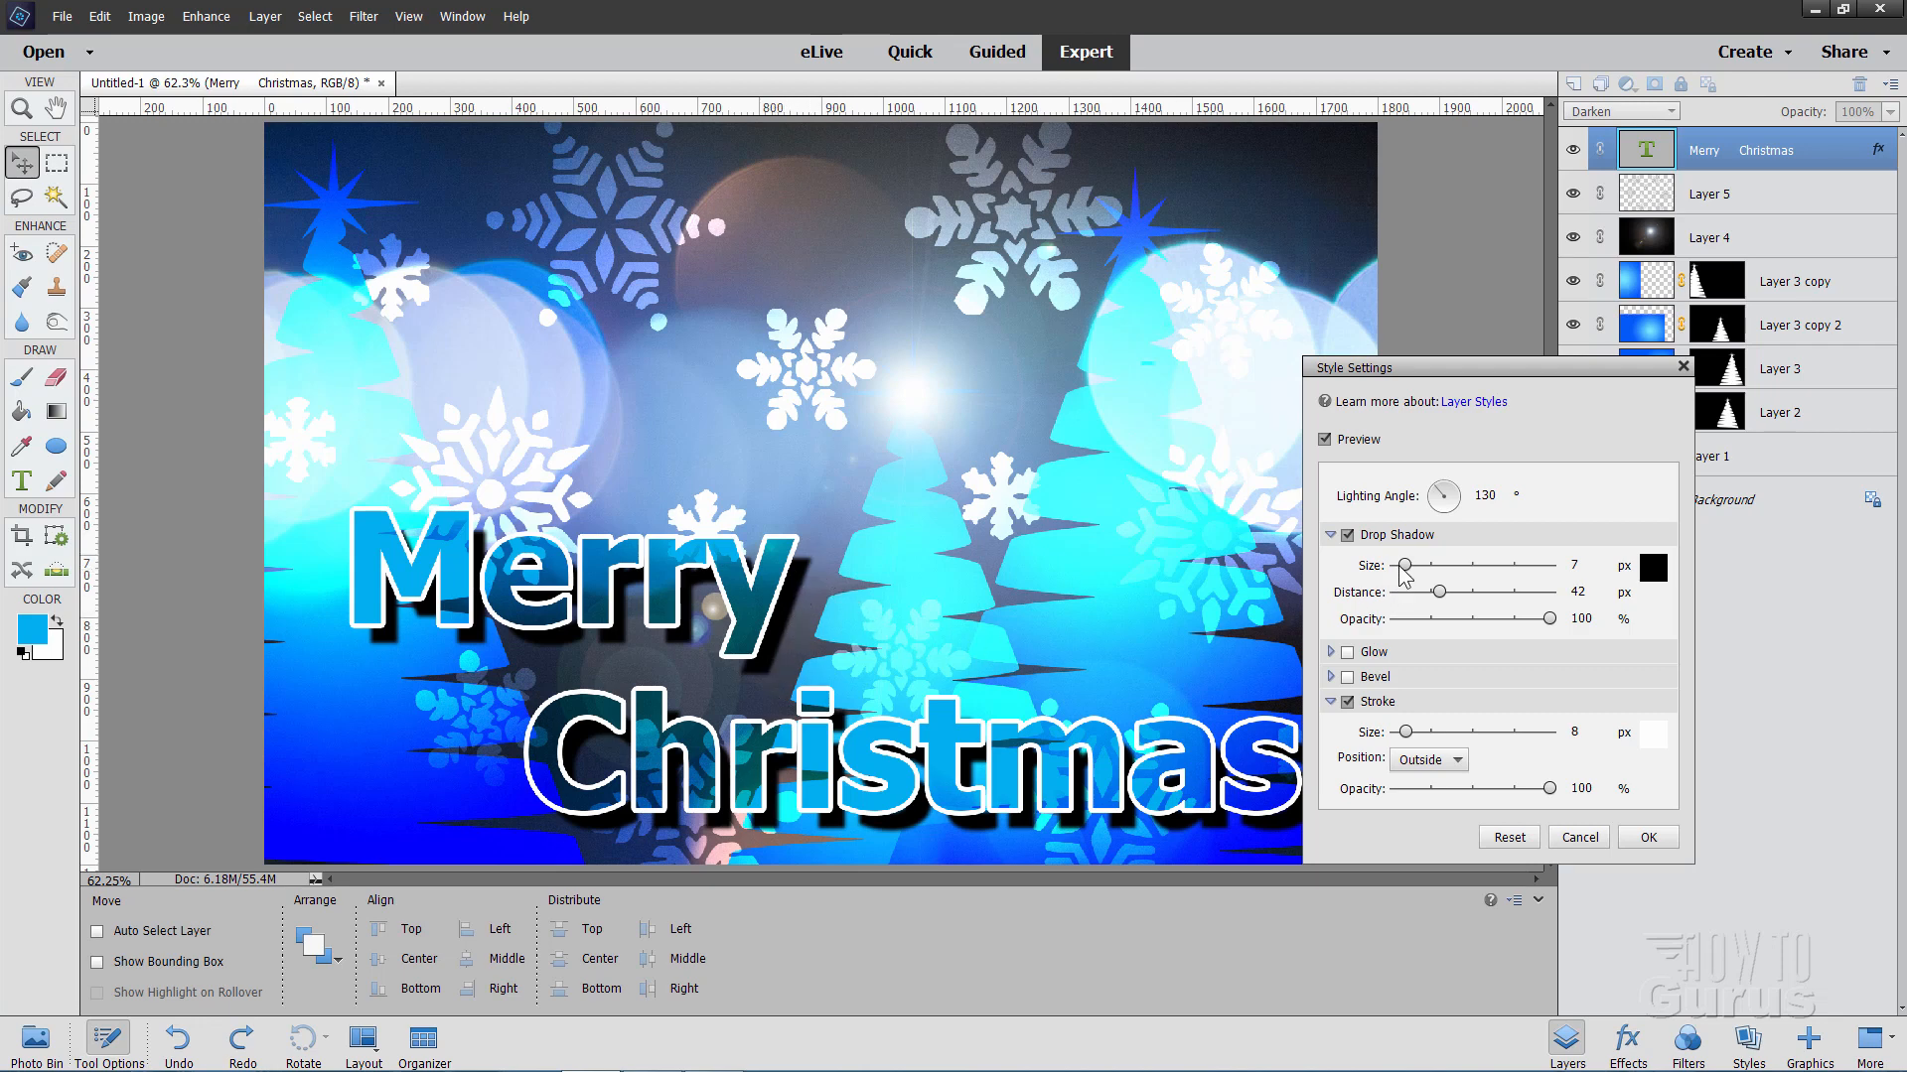
pyautogui.moveTo(1404, 565); pyautogui.dragTo(1363, 568)
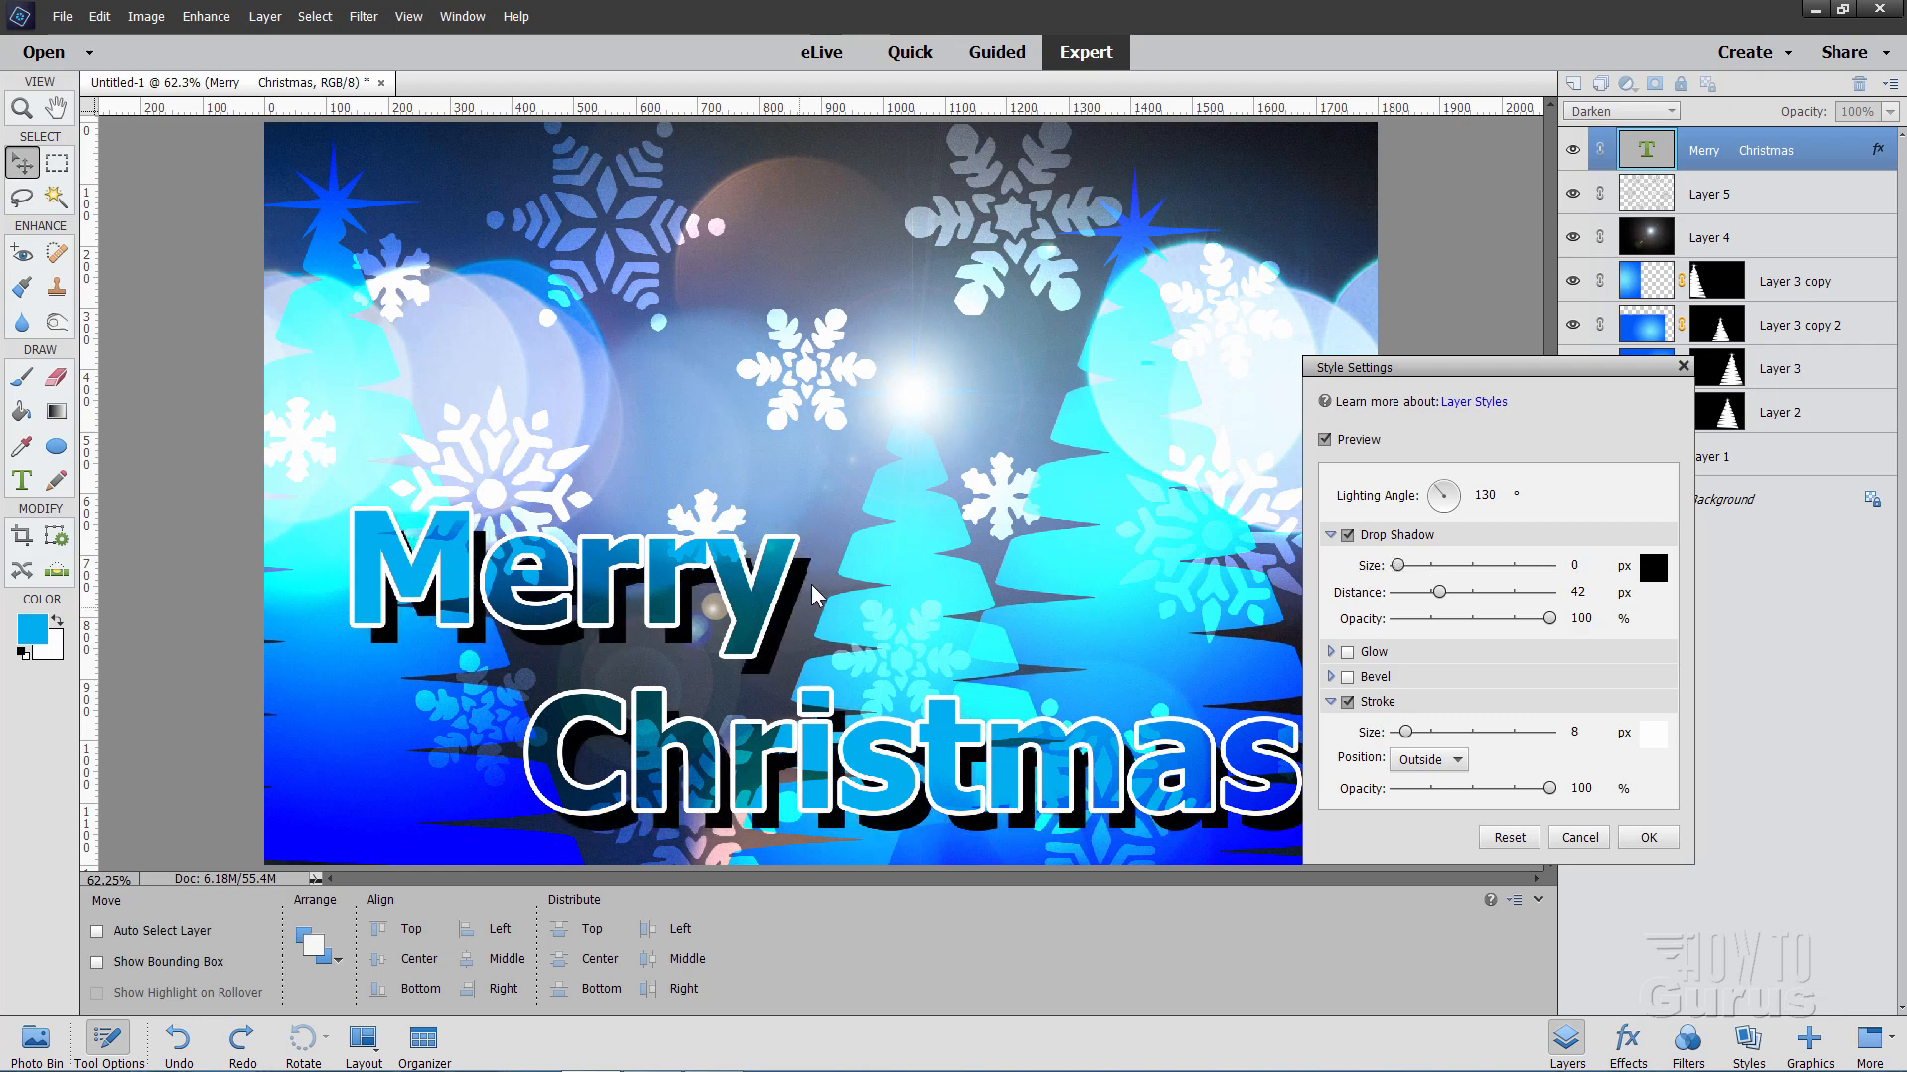
pyautogui.moveTo(1398, 566); pyautogui.dragTo(1405, 569)
# - Set the drop shadow's size to 9 px and distance to 29 px, and apply the layer style
pyautogui.moveTo(1588, 566); pyautogui.dragTo(1529, 567)
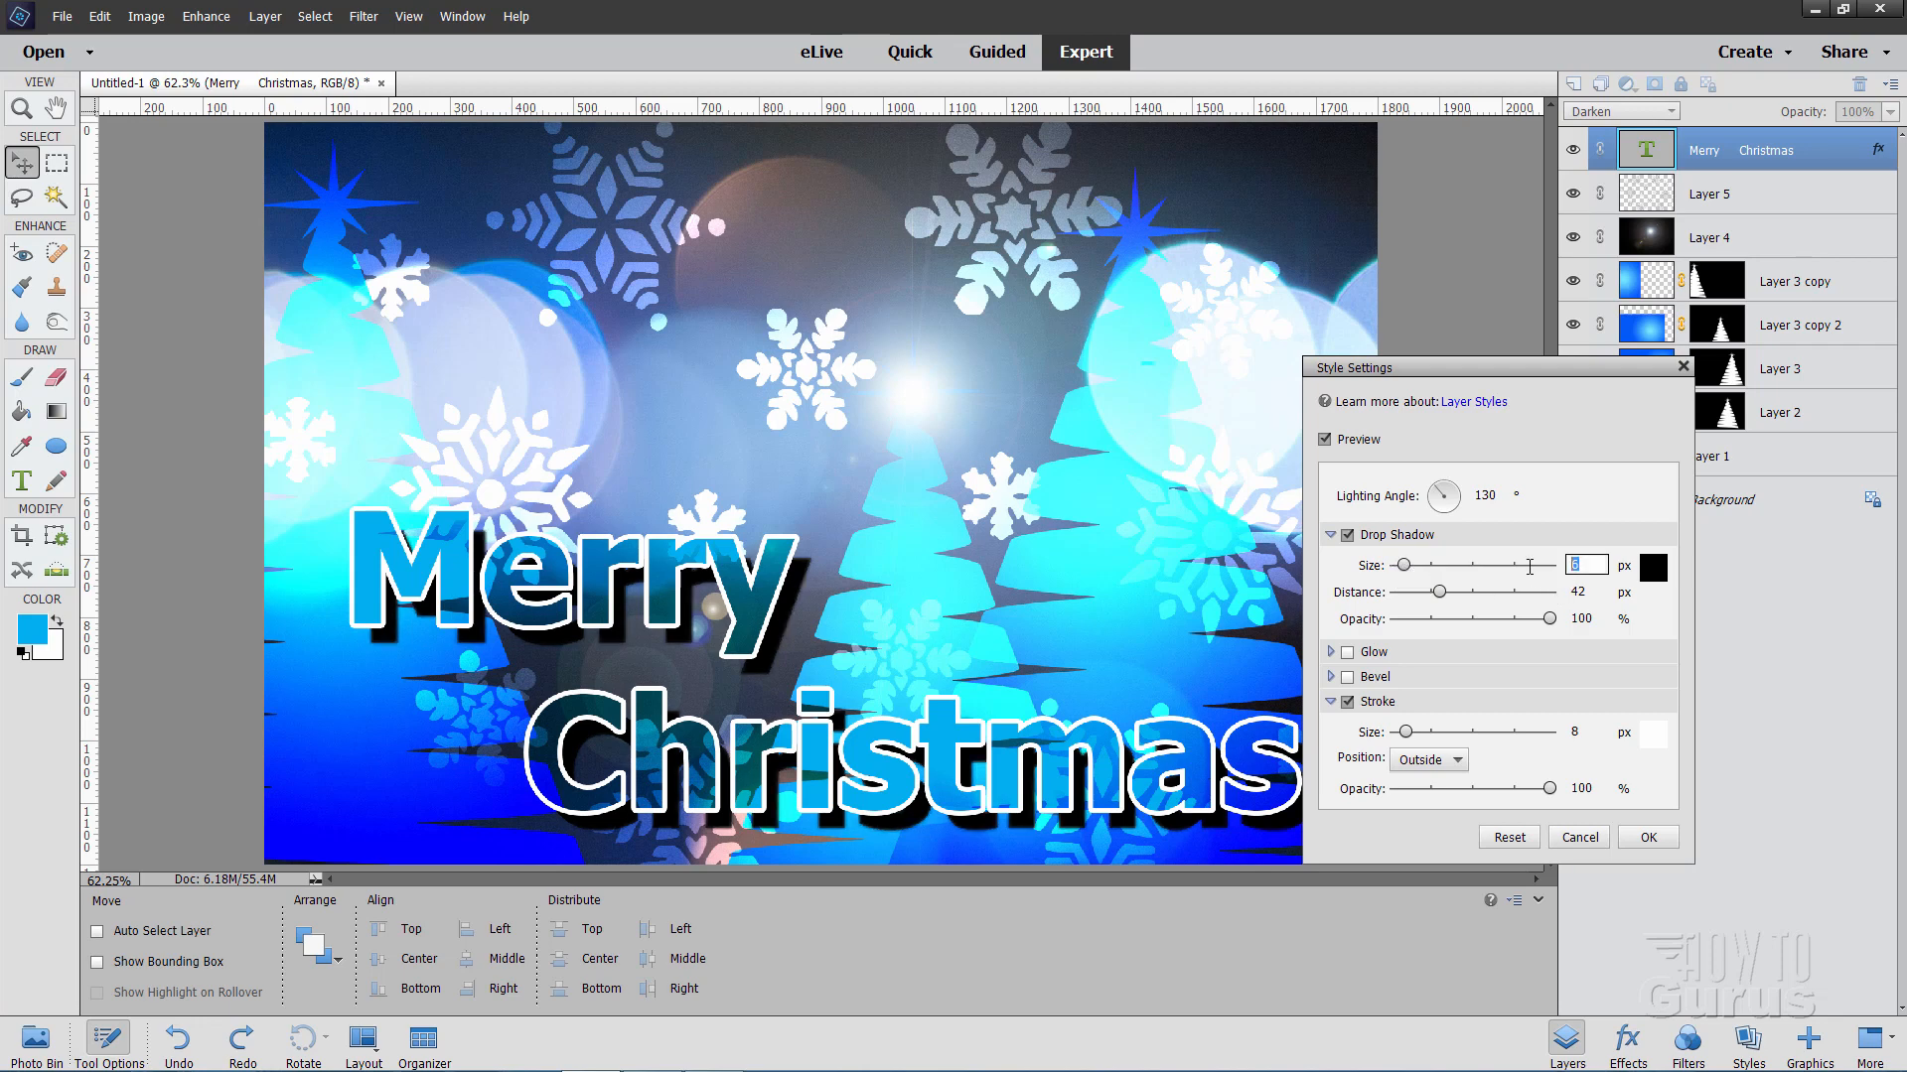
pyautogui.write('9')
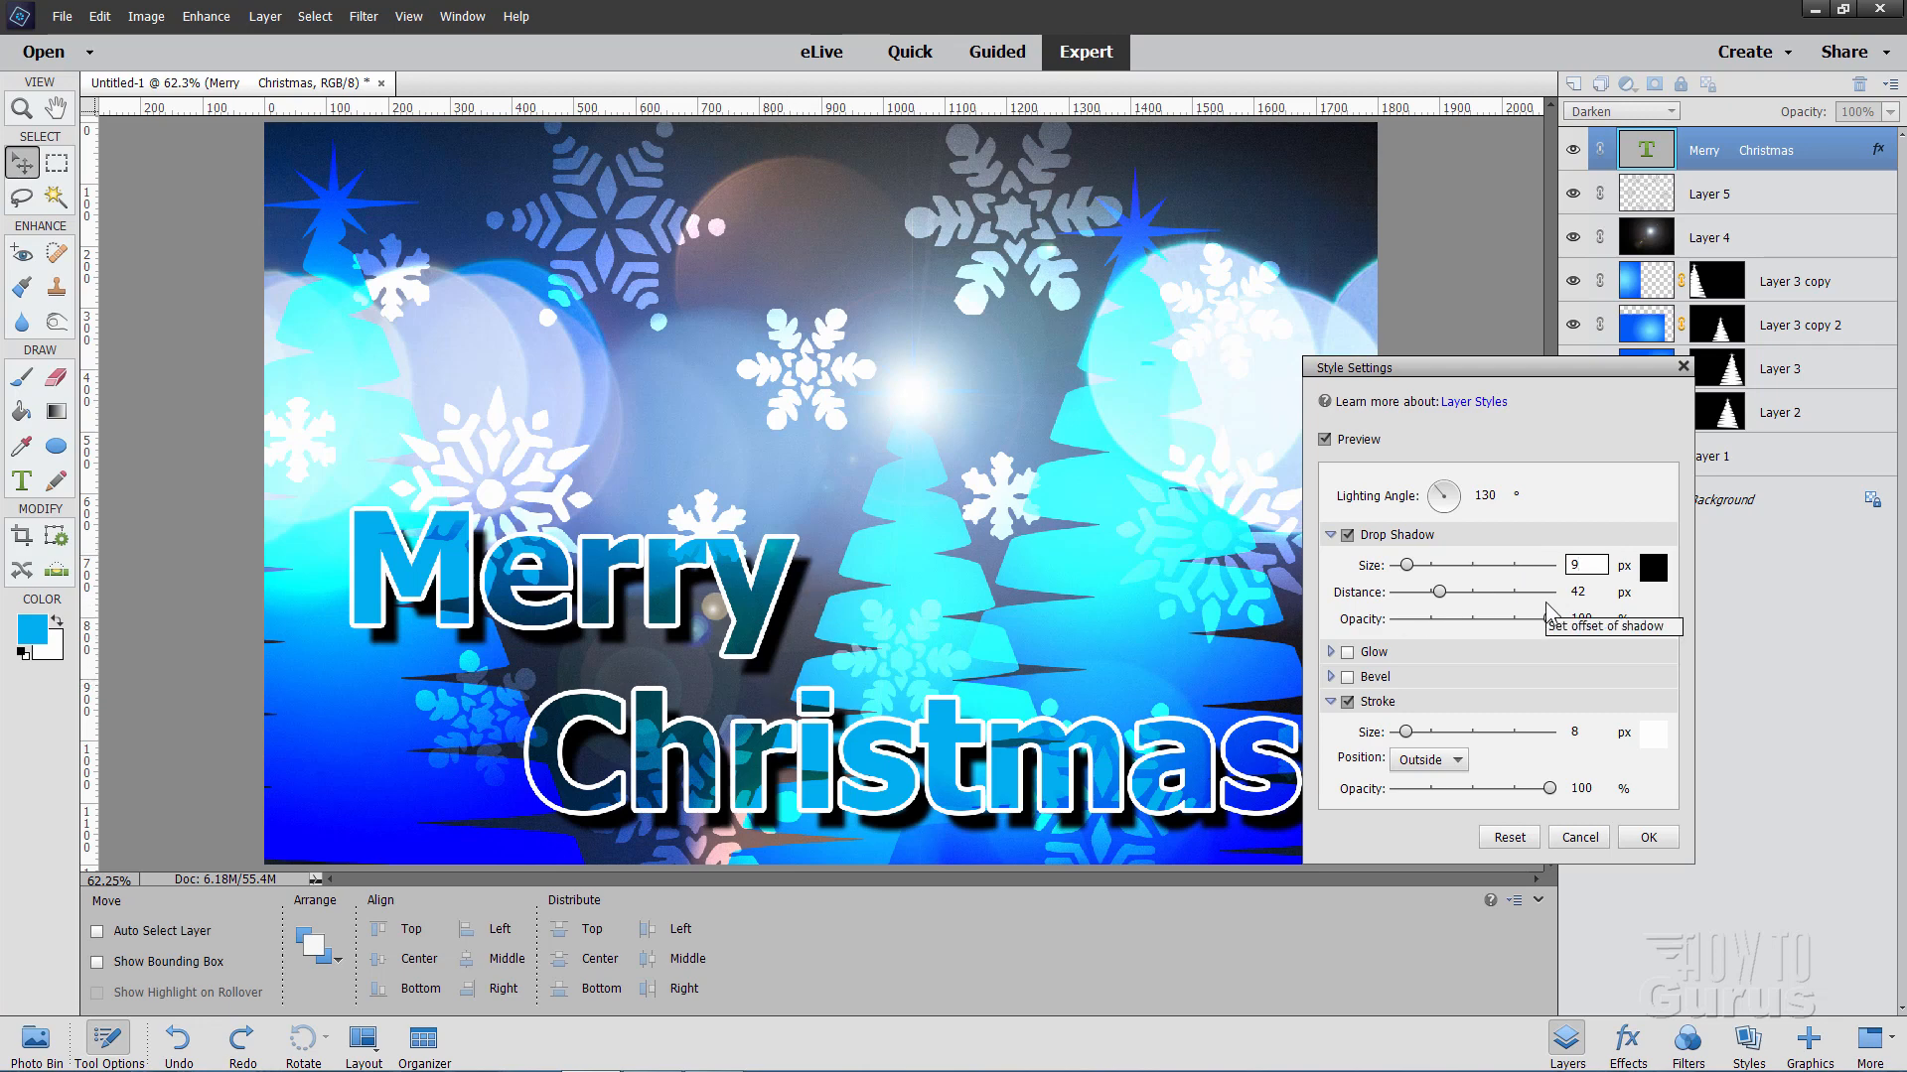
pyautogui.doubleClick(1599, 593)
pyautogui.write('29')
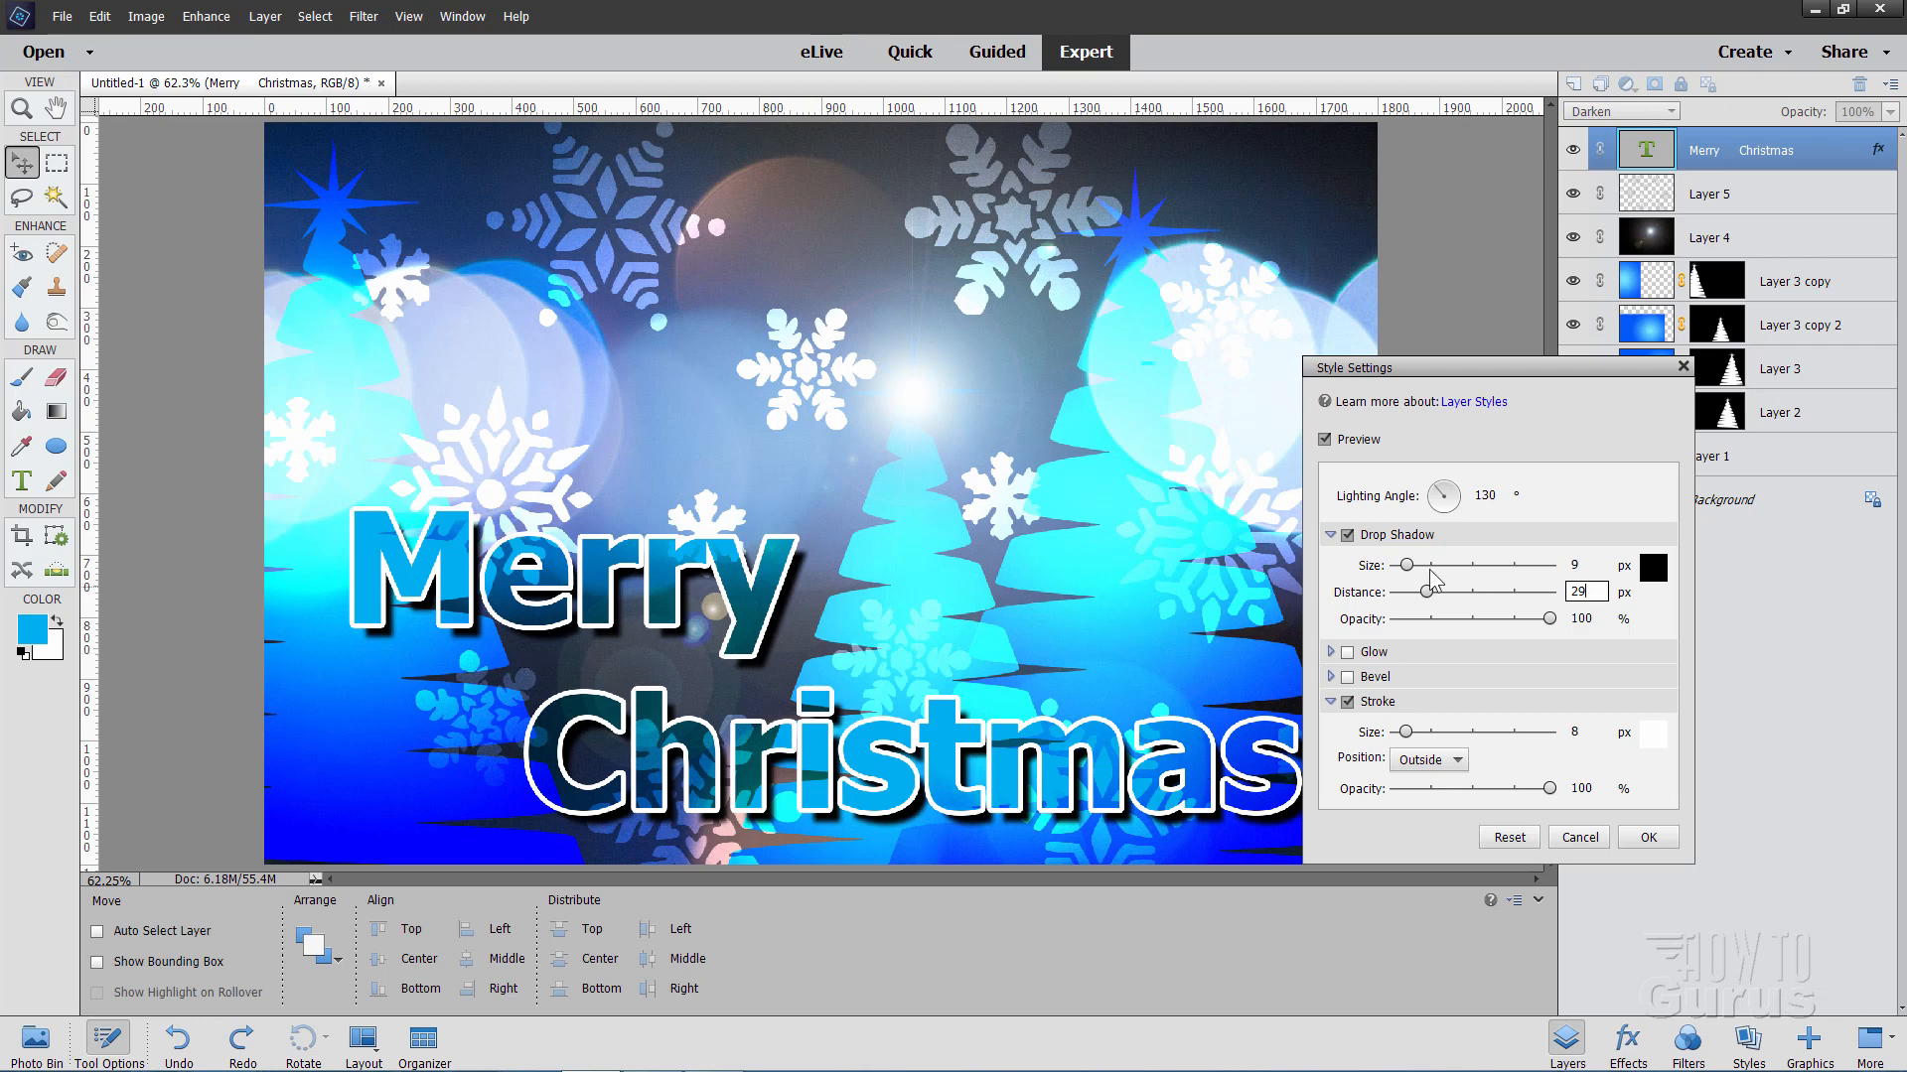
pyautogui.click(1639, 837)
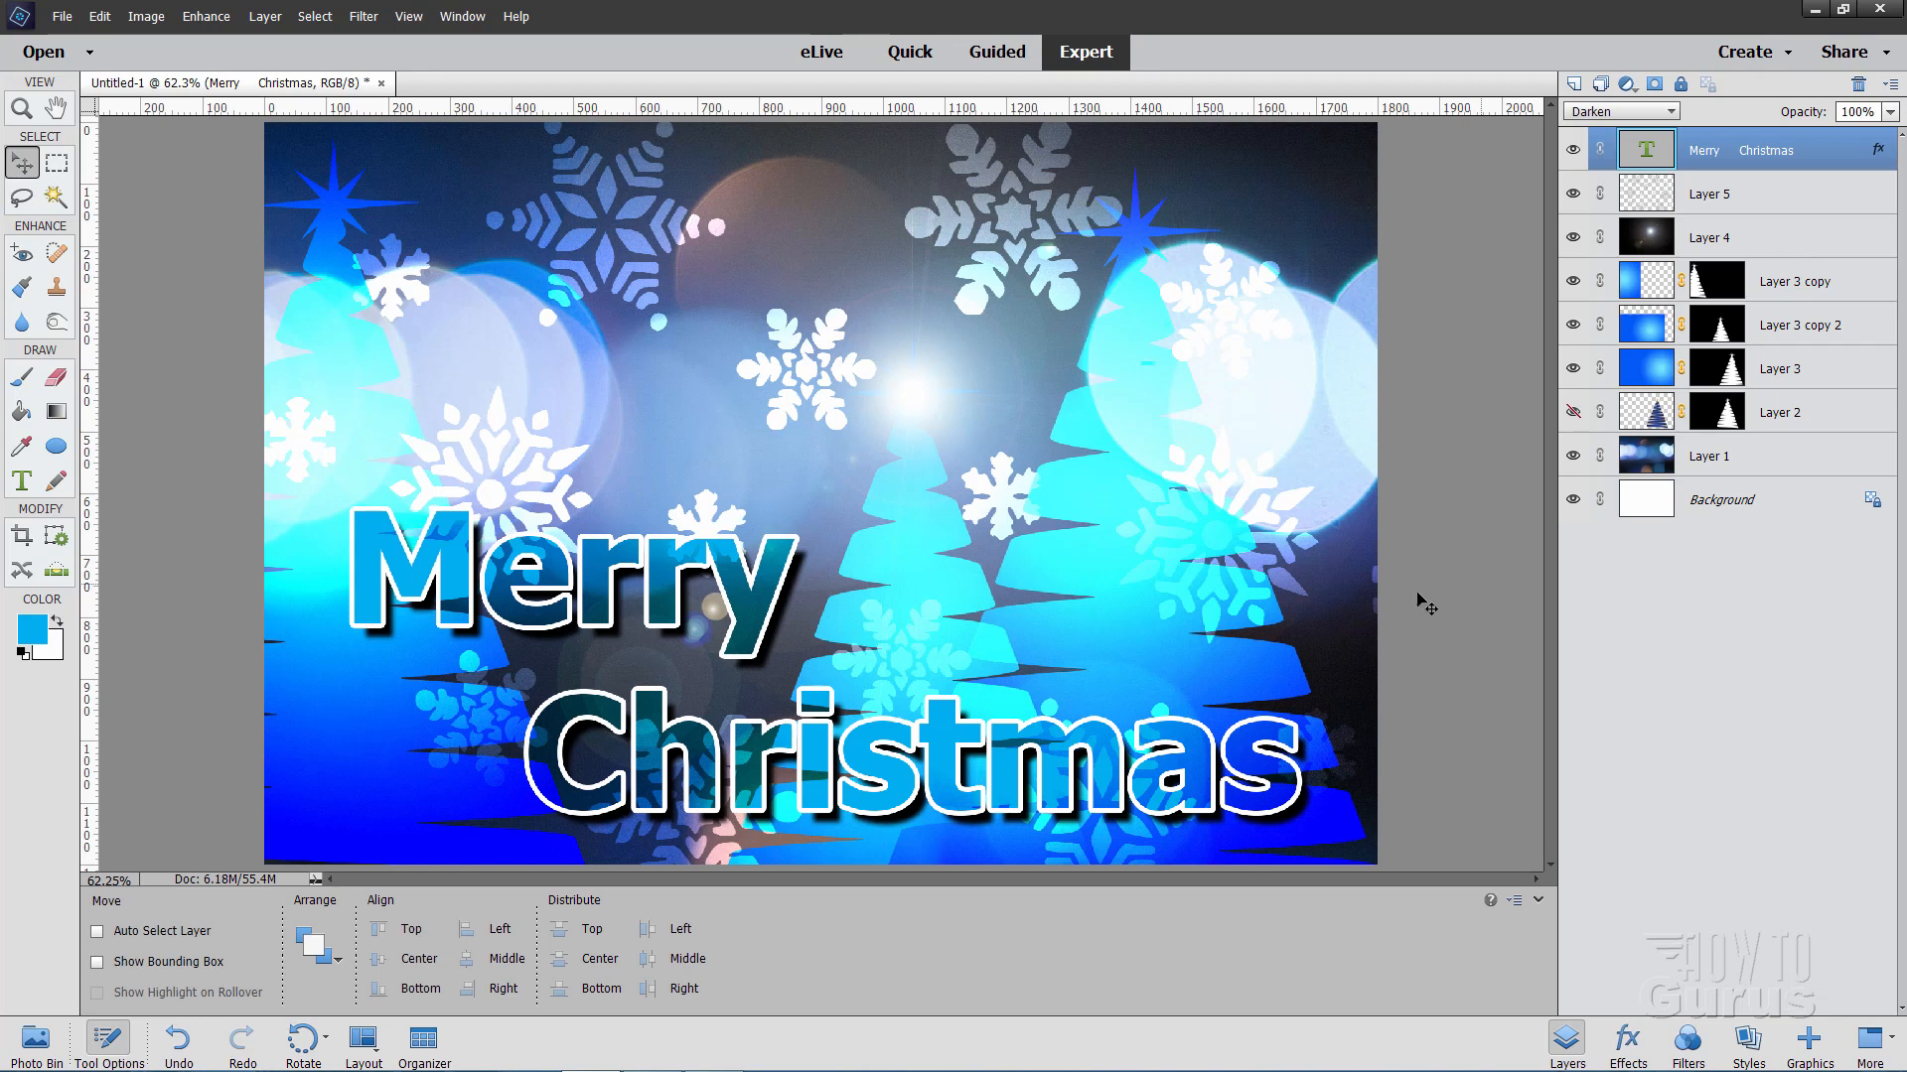
# - Show the open files in the Photo Bin
pyautogui.click(59, 1052)
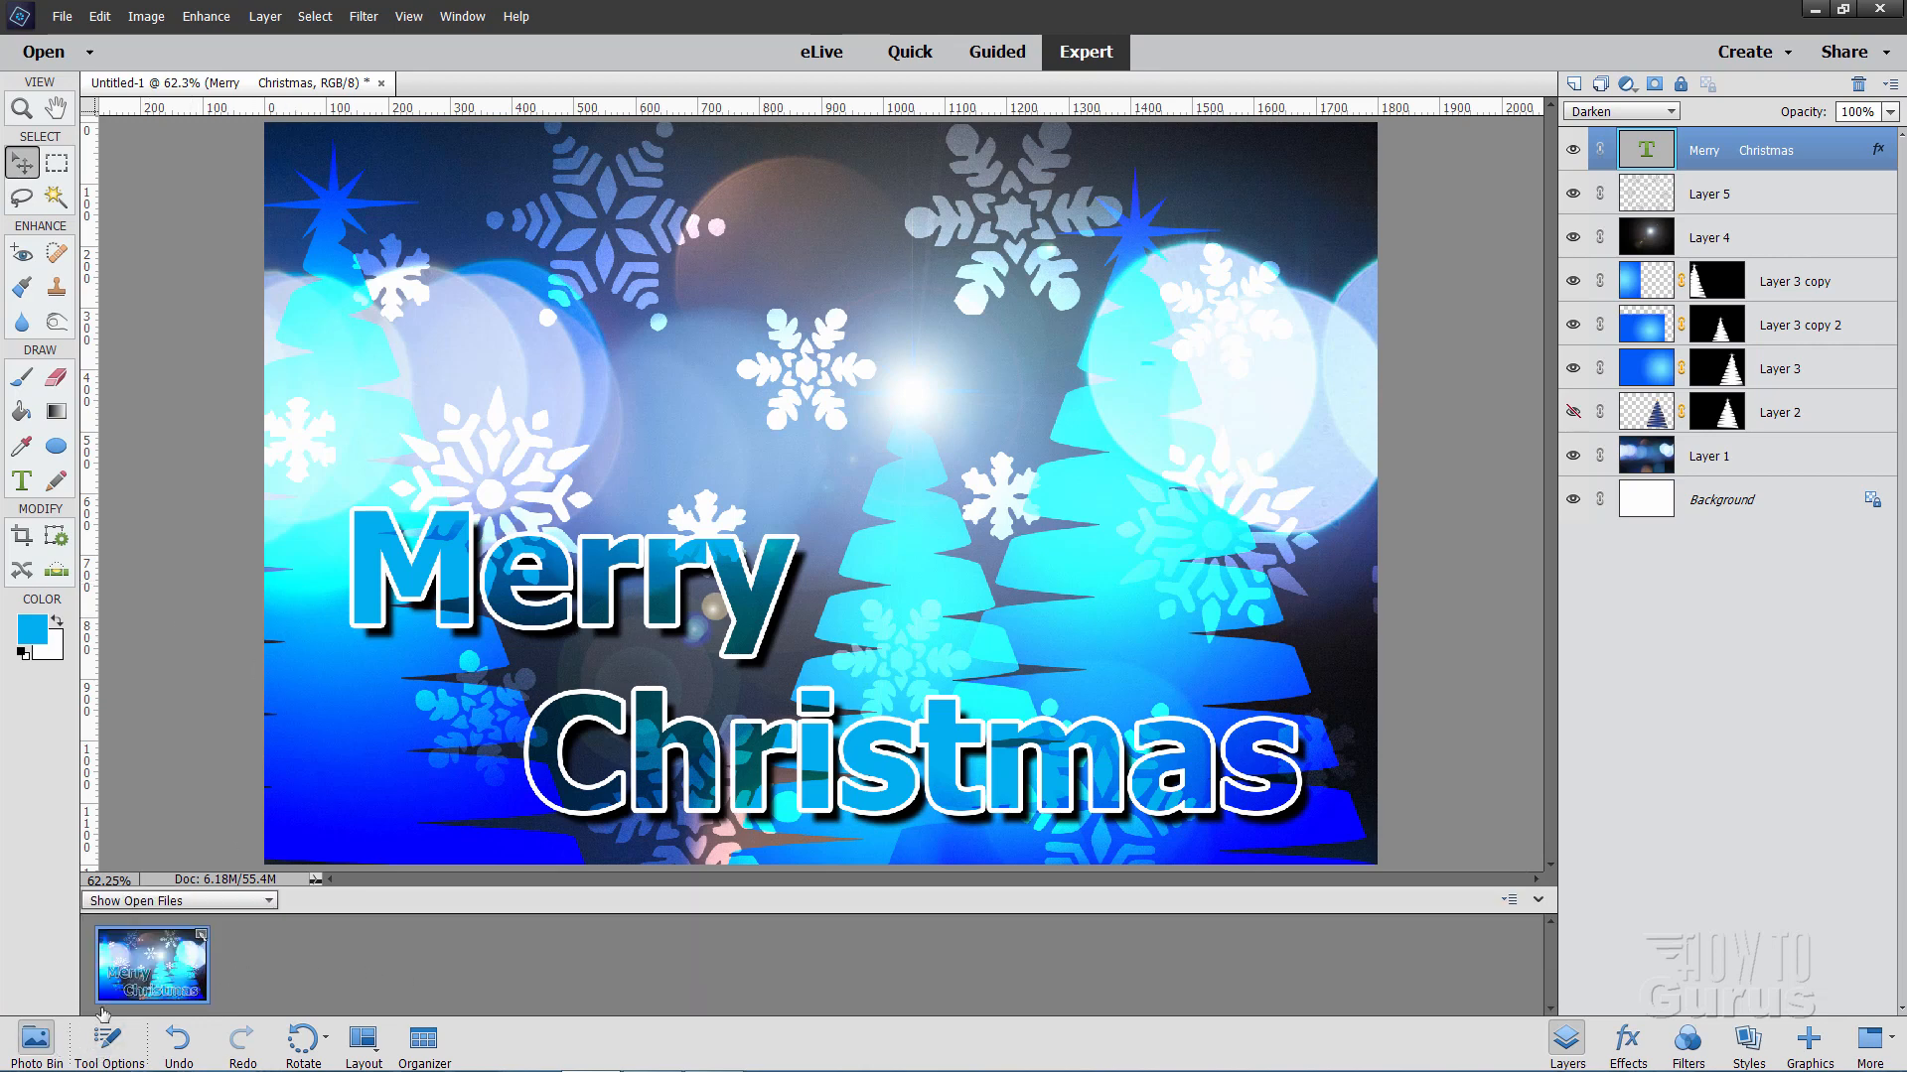